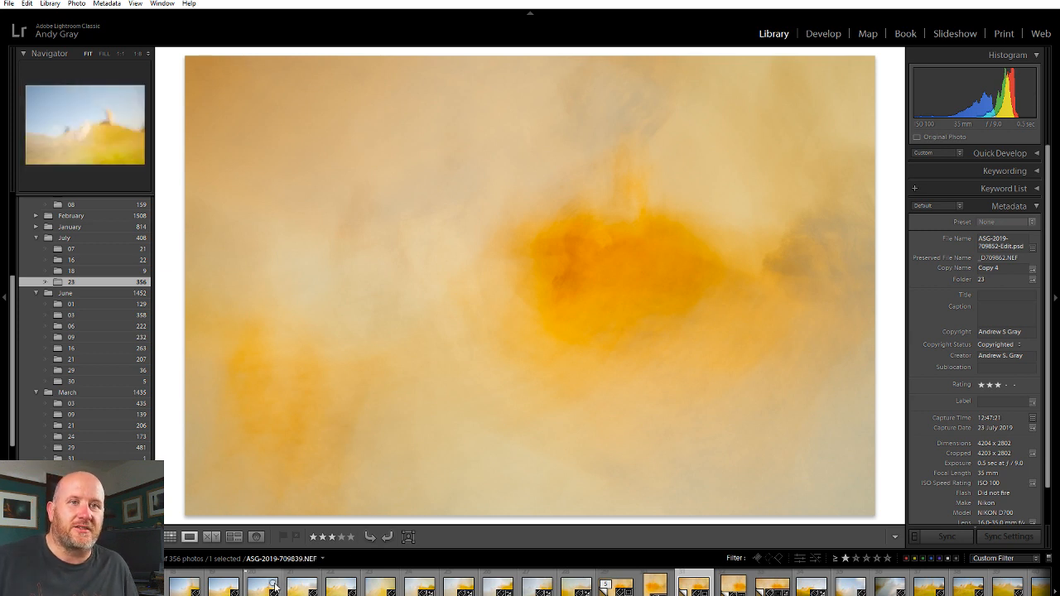
- Compare the blurred landscape shots in the 23 July folder and select photo ASG-2019-709805.NEF
scroll(270, 588, up, 3)
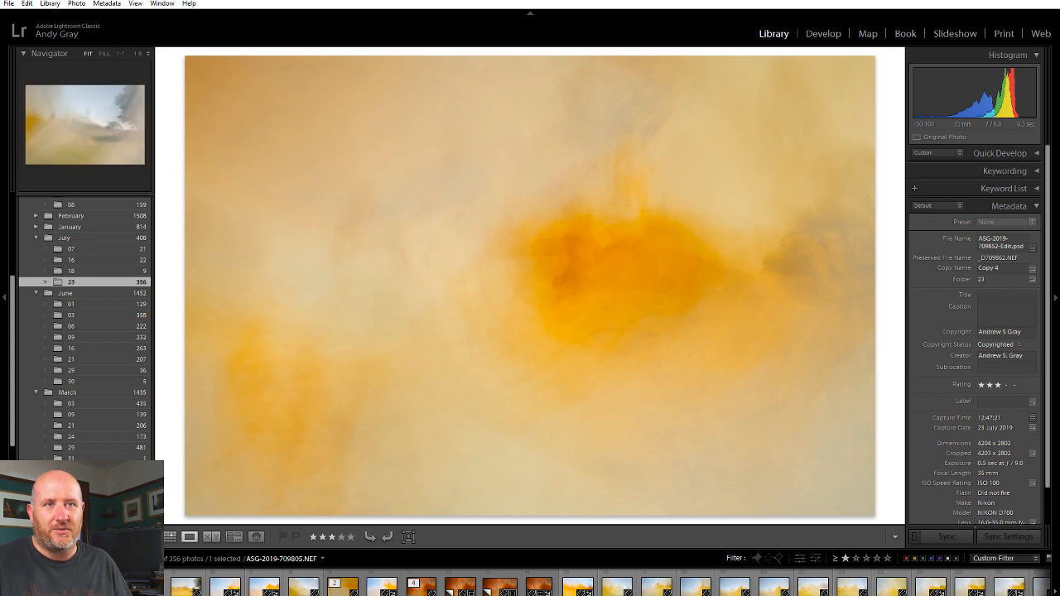
click(187, 586)
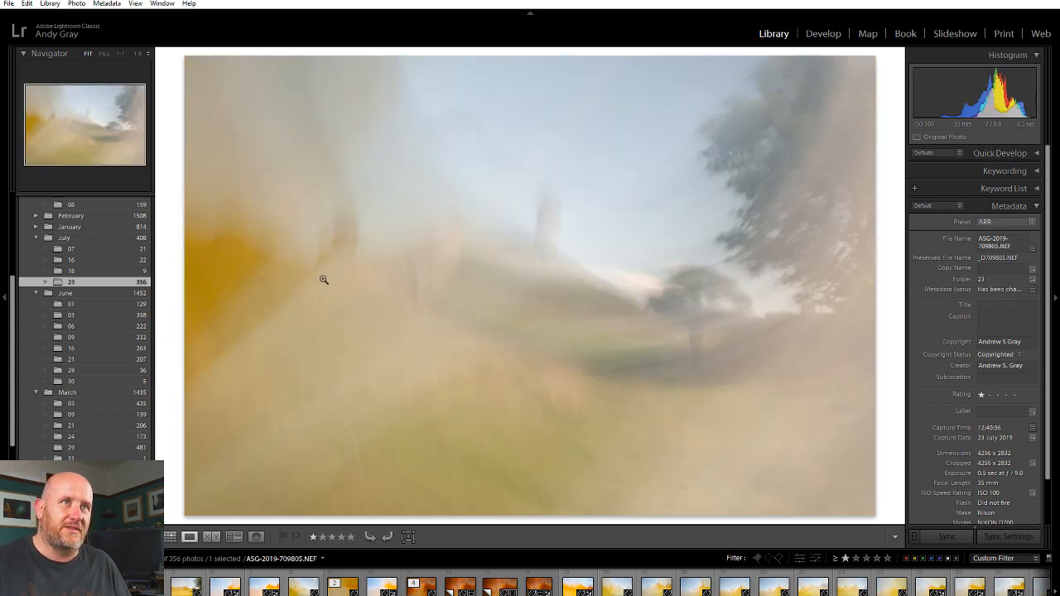
key(Right)
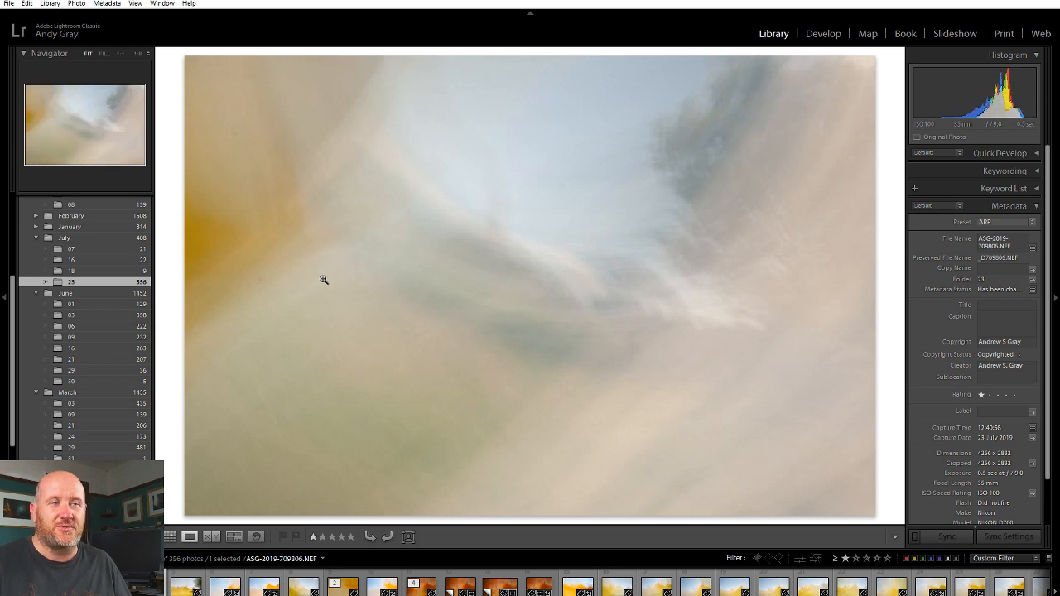
key(Right)
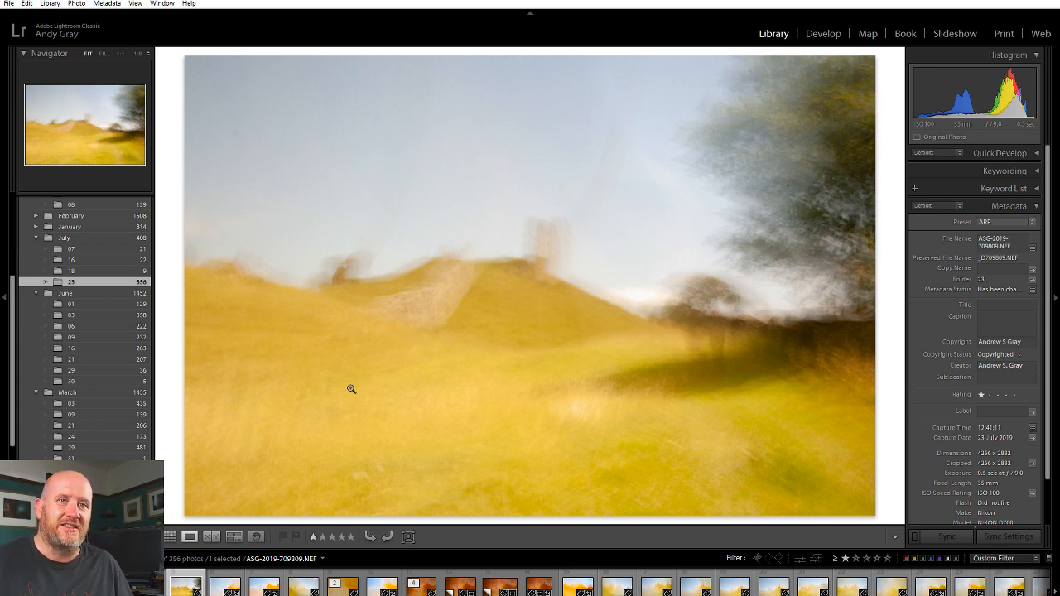
key(Right)
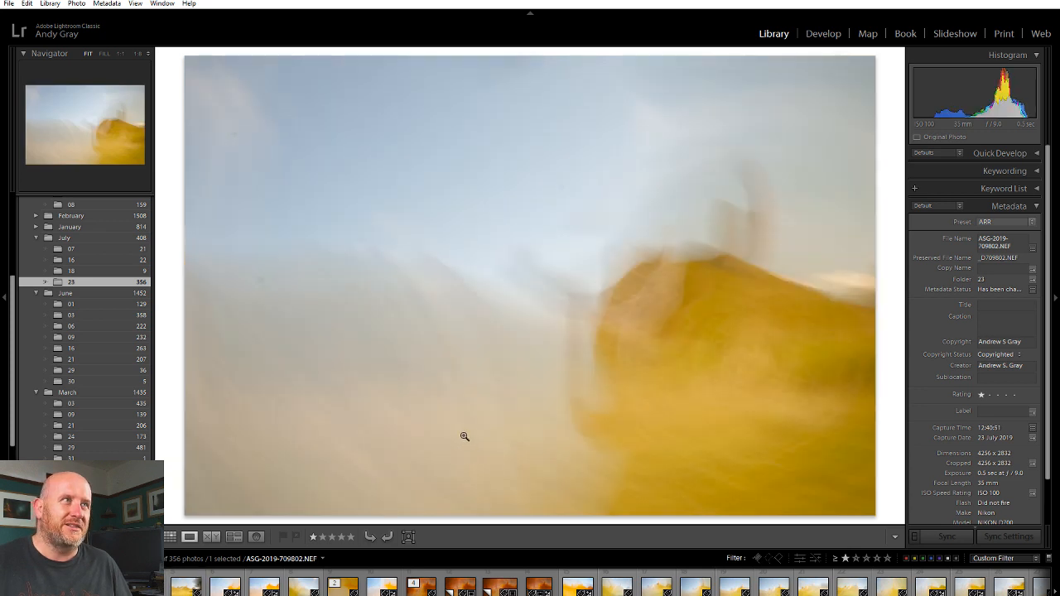
key(Right)
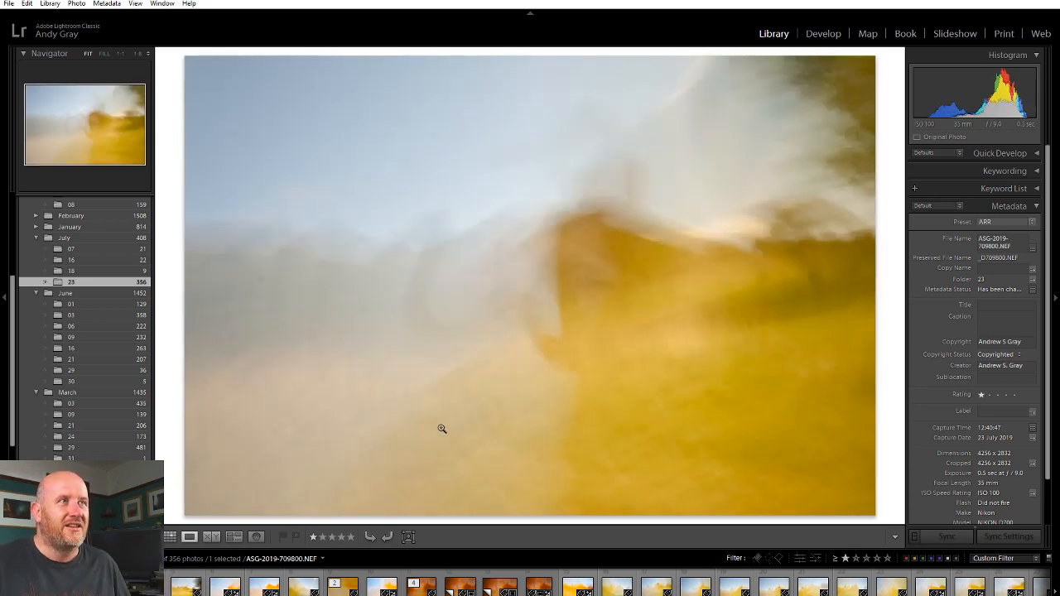
key(Left)
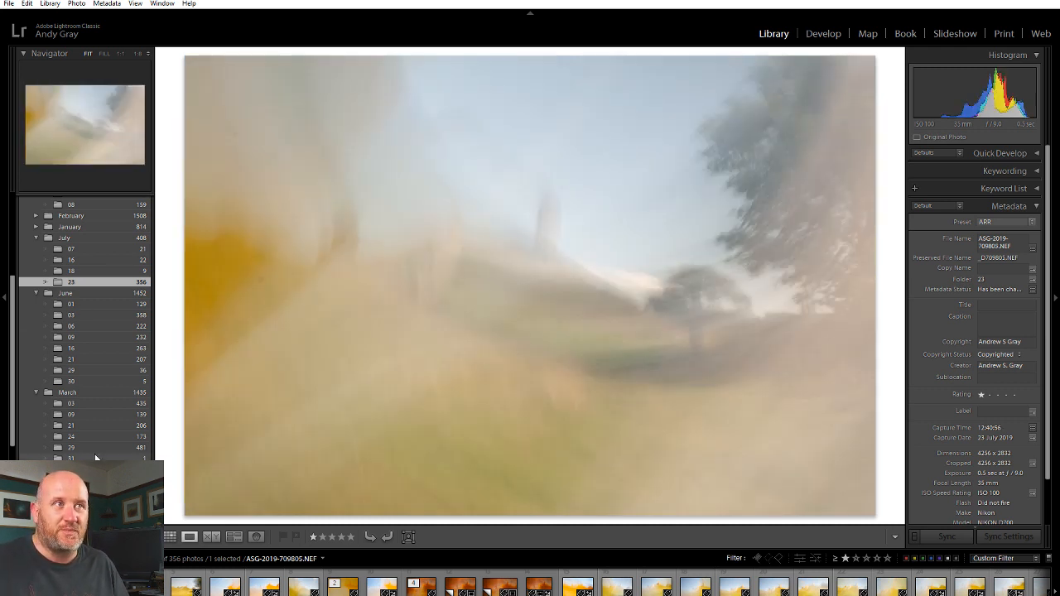
- Apply lens corrections in Develop: remove chromatic aberration, enable profile corrections and set the vignetting amount to 181
click(824, 33)
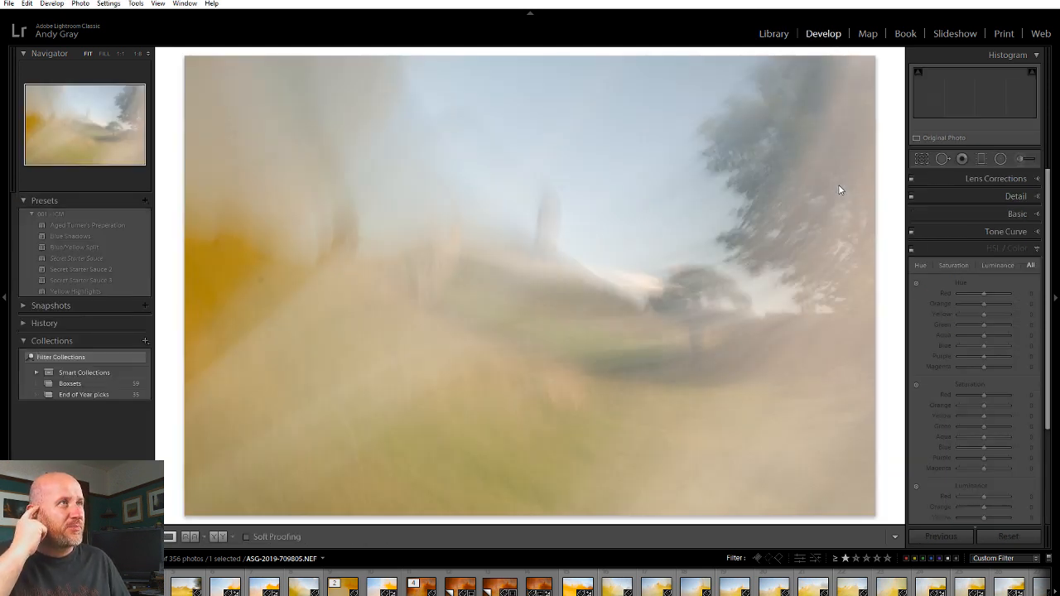
click(991, 179)
click(926, 211)
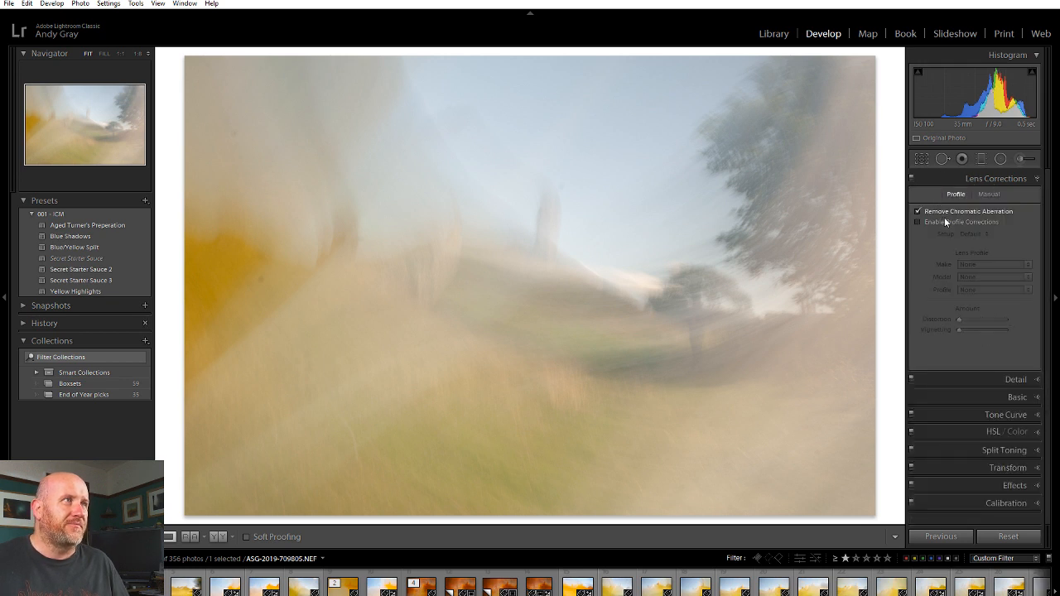
click(960, 223)
click(1001, 330)
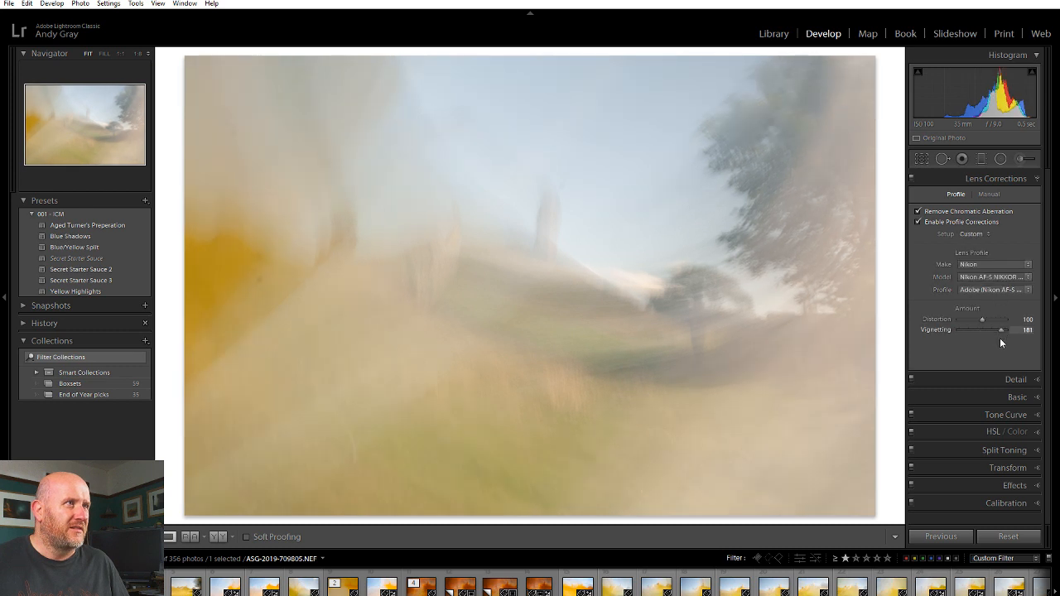
click(994, 178)
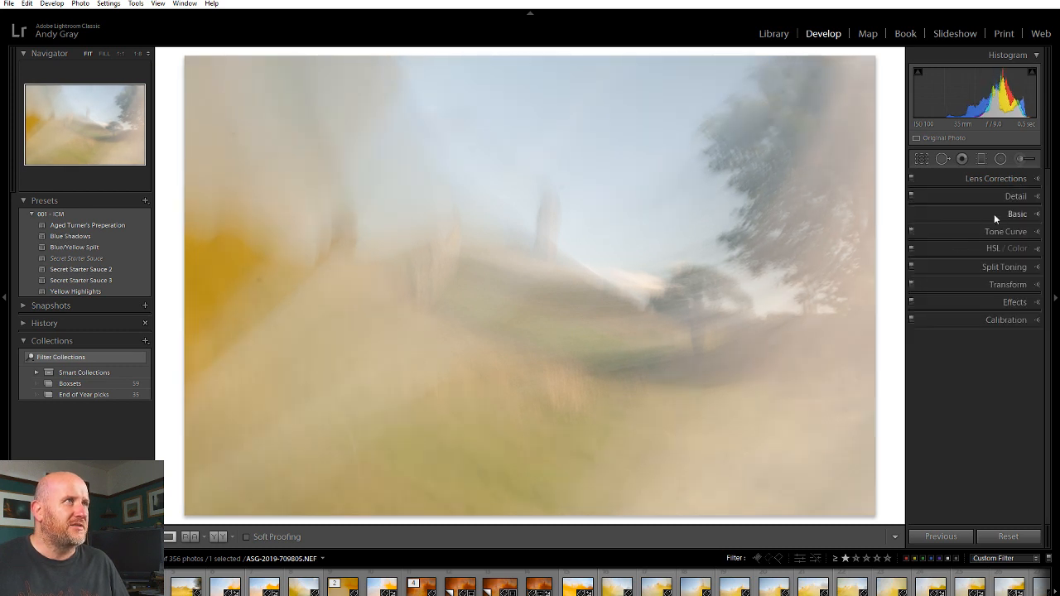
- Set the luminance noise reduction to 50
click(1006, 196)
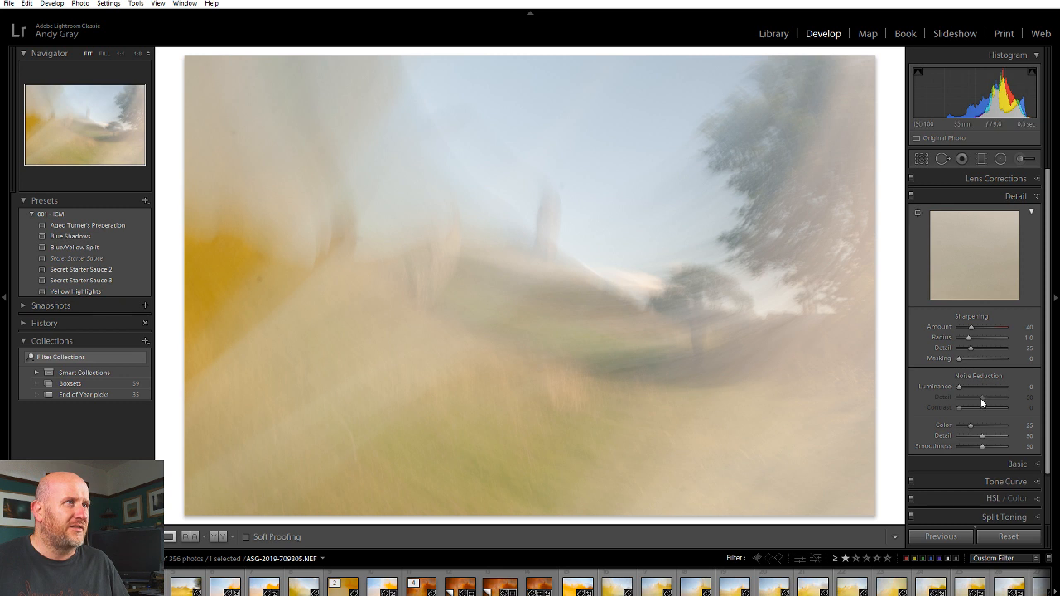
click(983, 386)
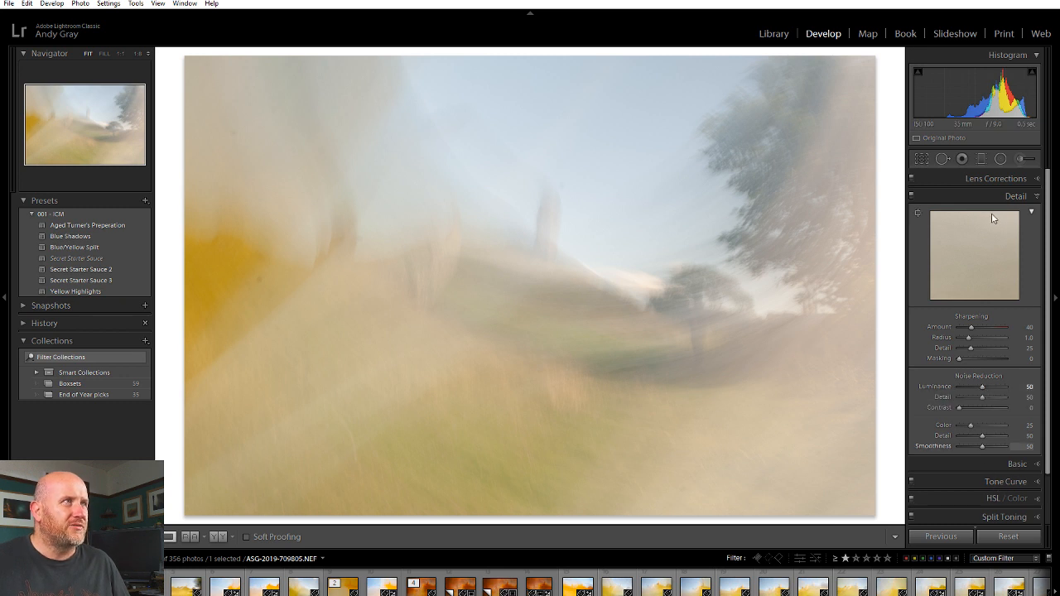
click(1007, 195)
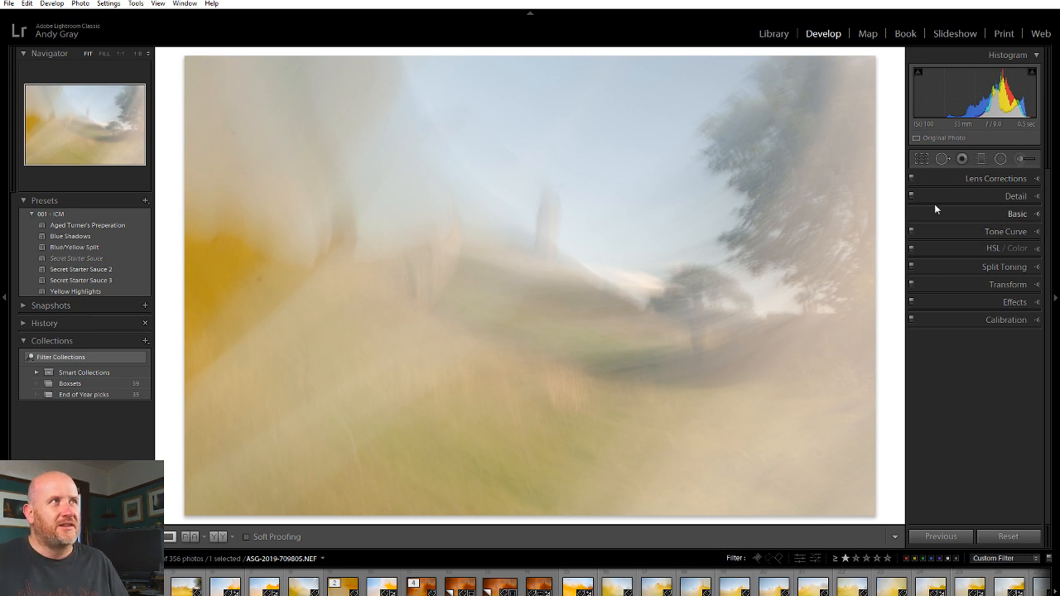
- Heal the dust spots across the sky and grass with Spot Removal, using Visualize Spots and a brush size of about 70
click(943, 158)
click(296, 537)
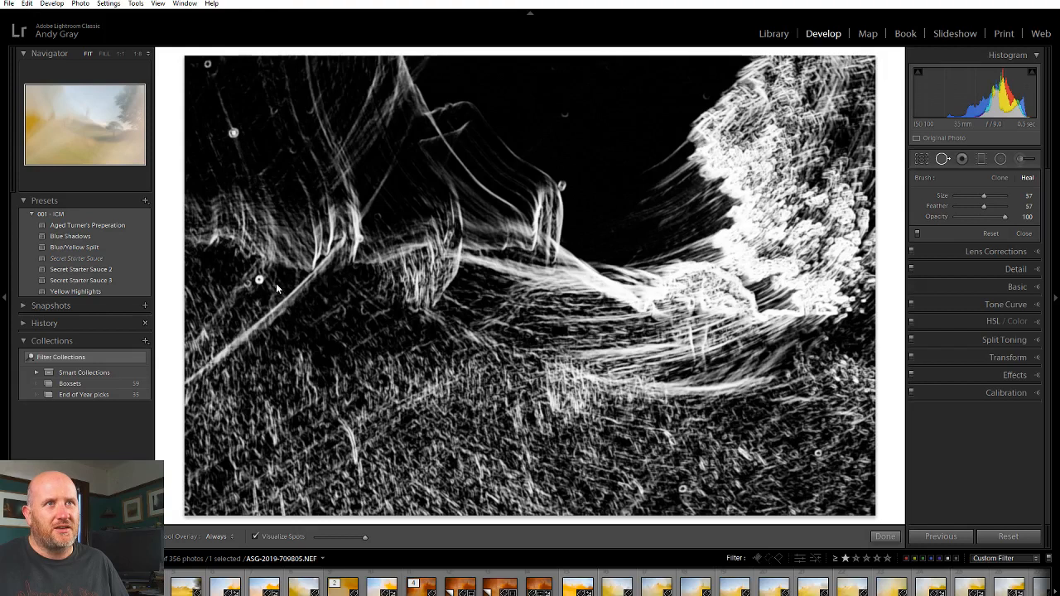
scroll(258, 279, up, 5)
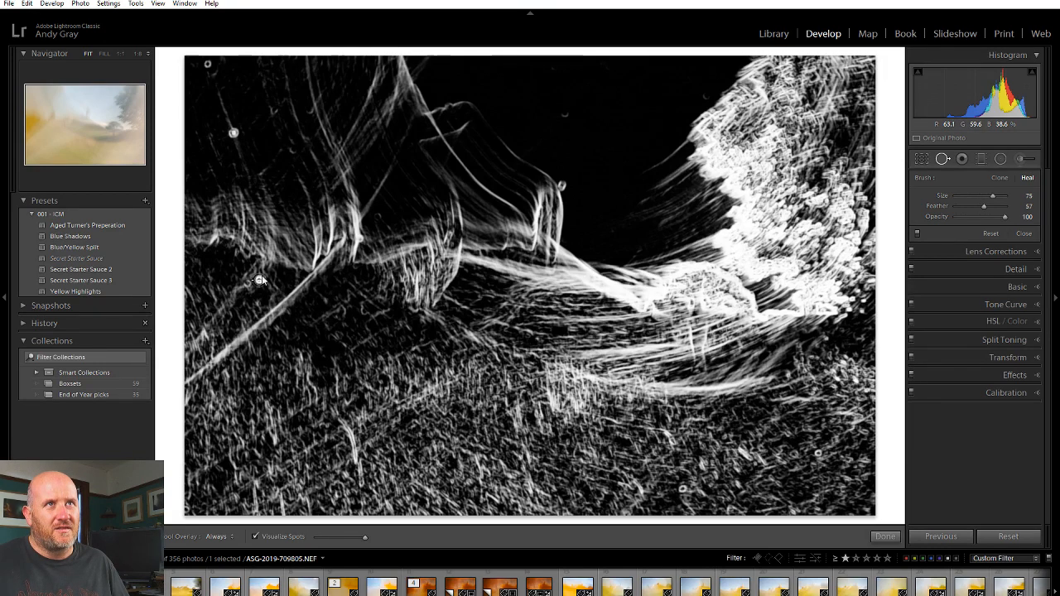
click(258, 279)
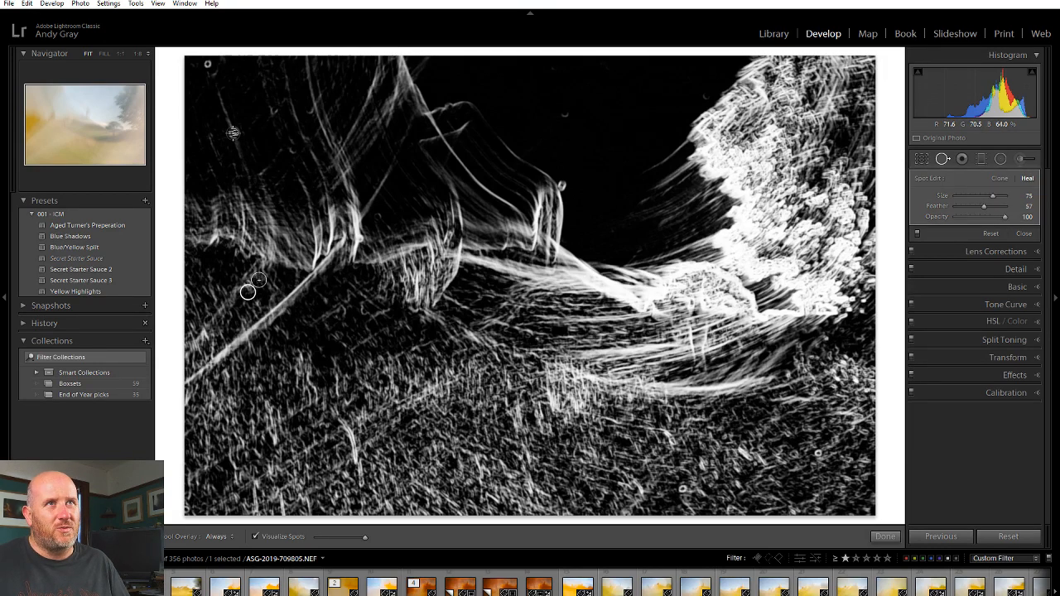
click(232, 132)
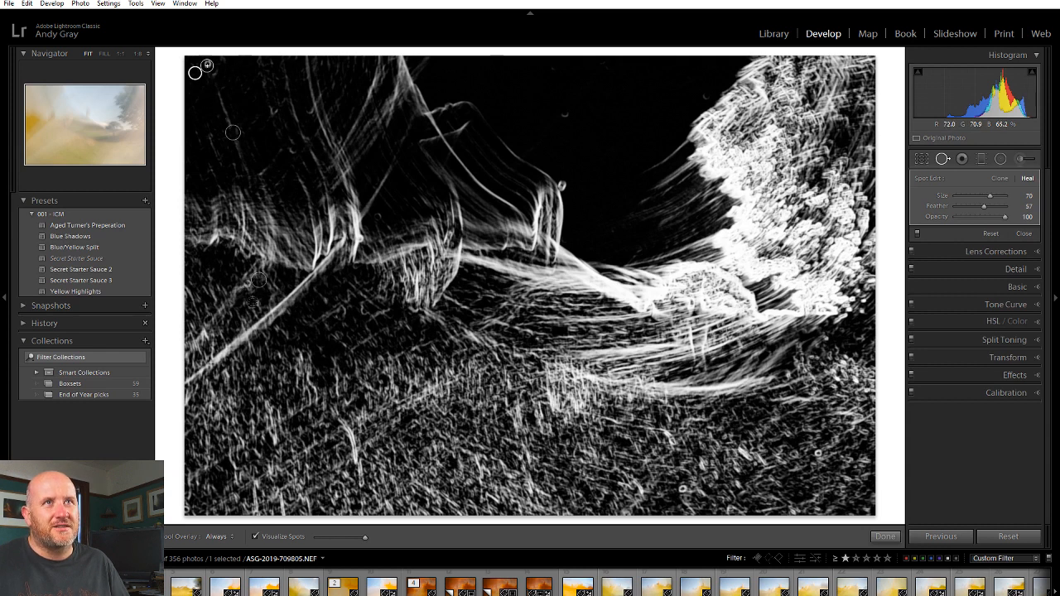
click(247, 283)
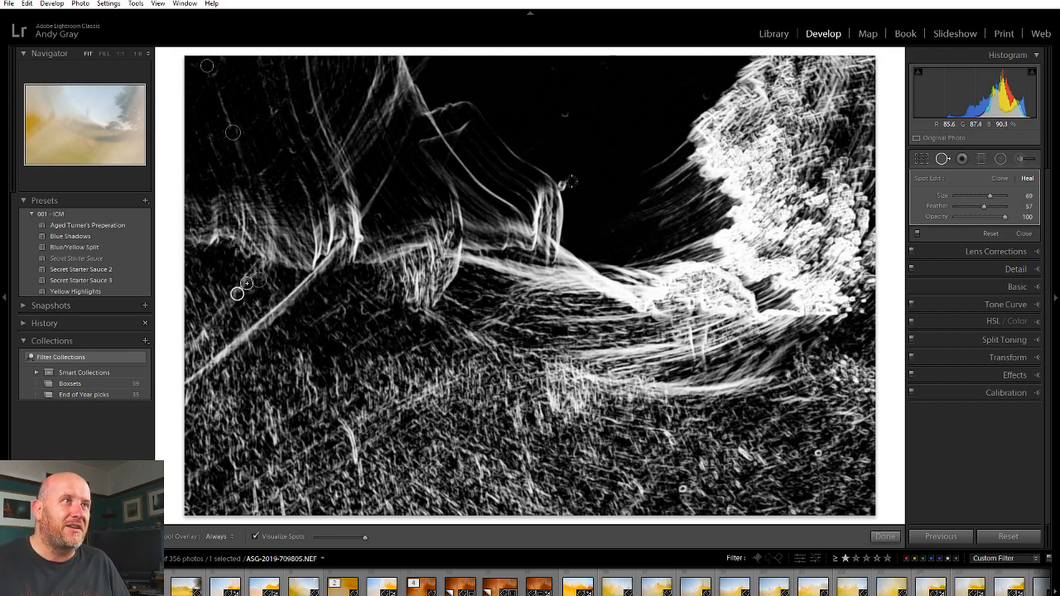
click(564, 185)
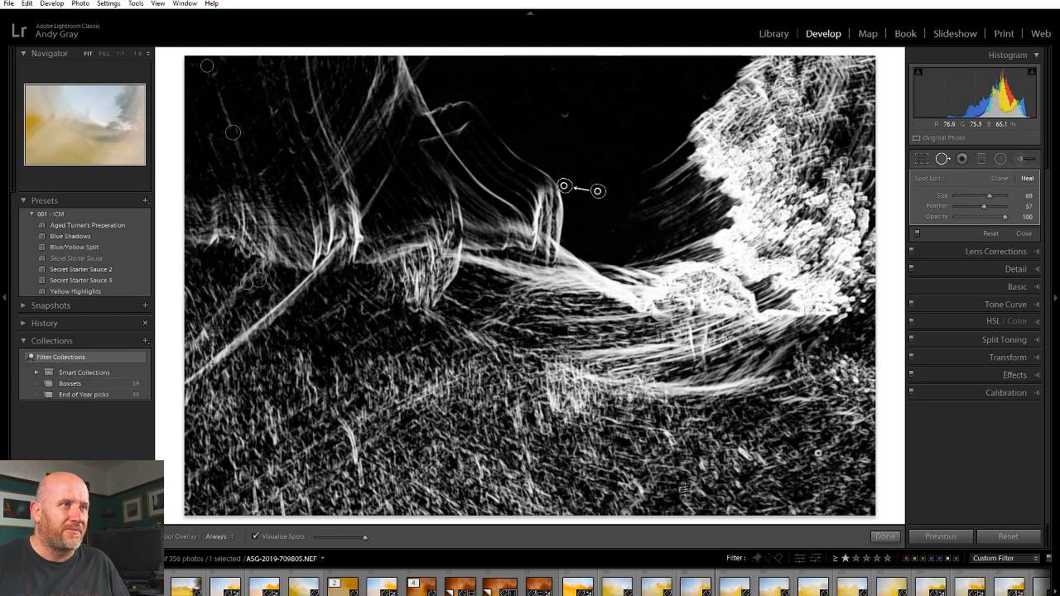
click(684, 489)
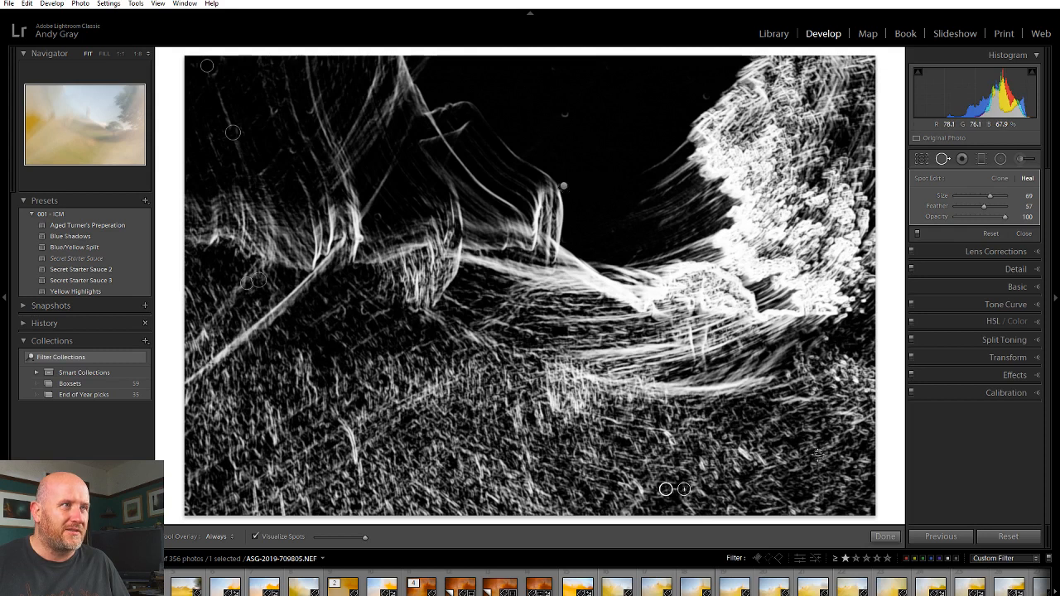
click(817, 455)
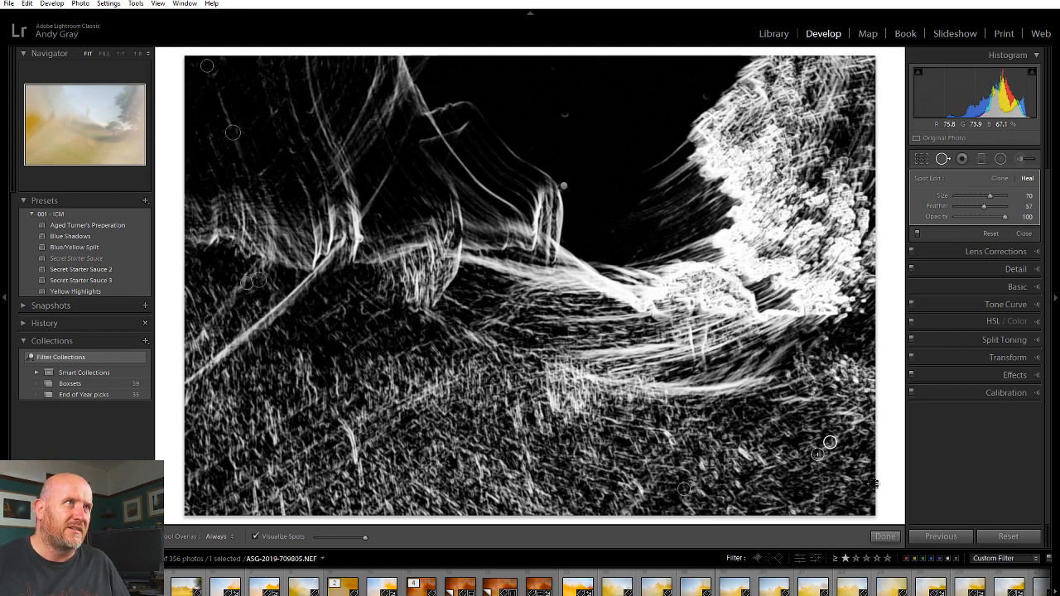
click(885, 537)
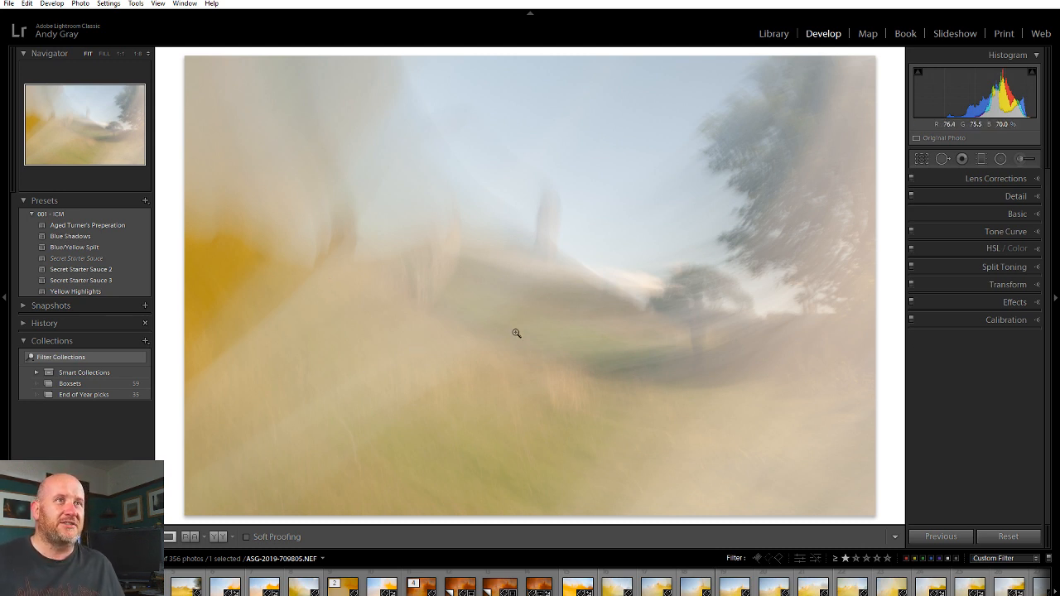
- Try the Auto, Daylight and Cloudy white balance presets, and return the photo to As Shot
click(1039, 216)
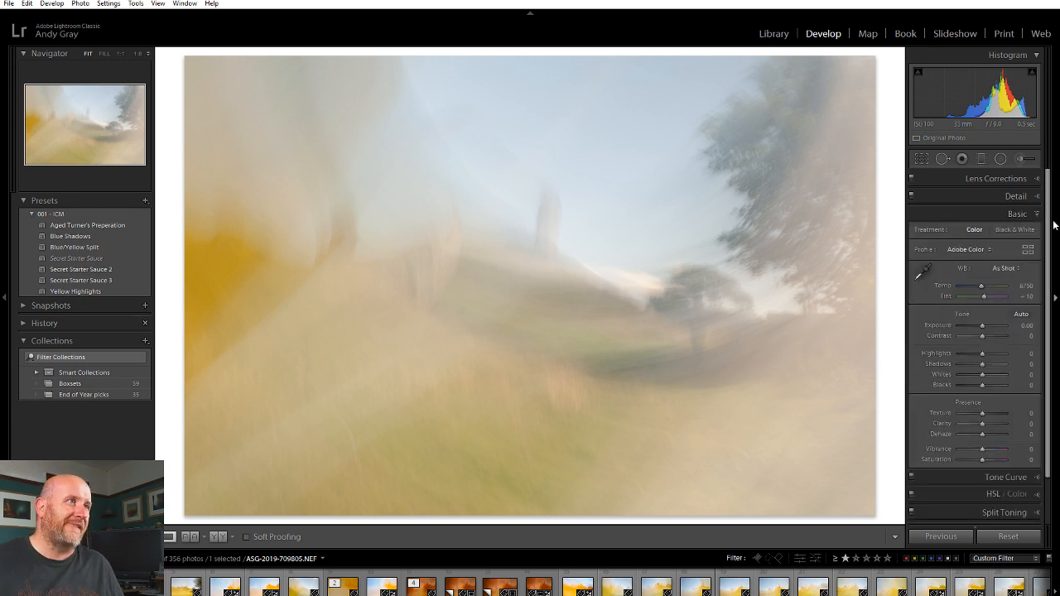
click(999, 270)
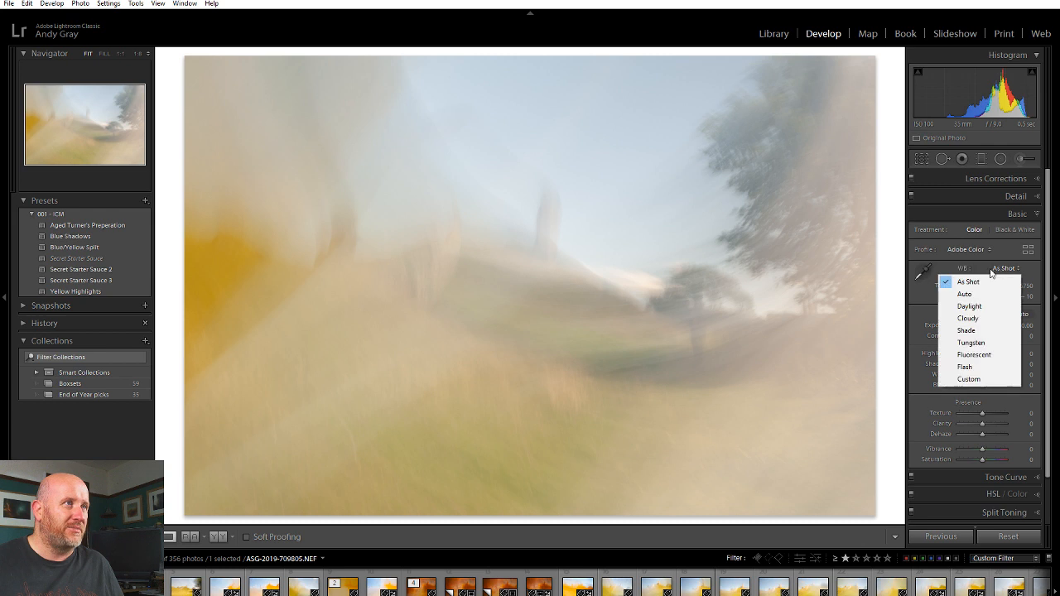
click(969, 297)
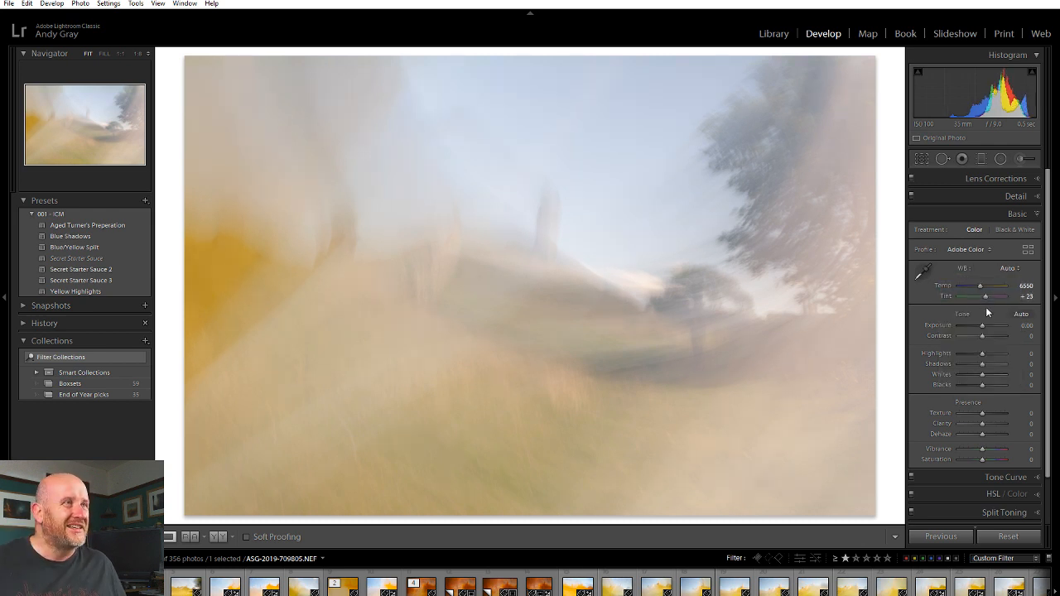
click(1006, 275)
click(988, 305)
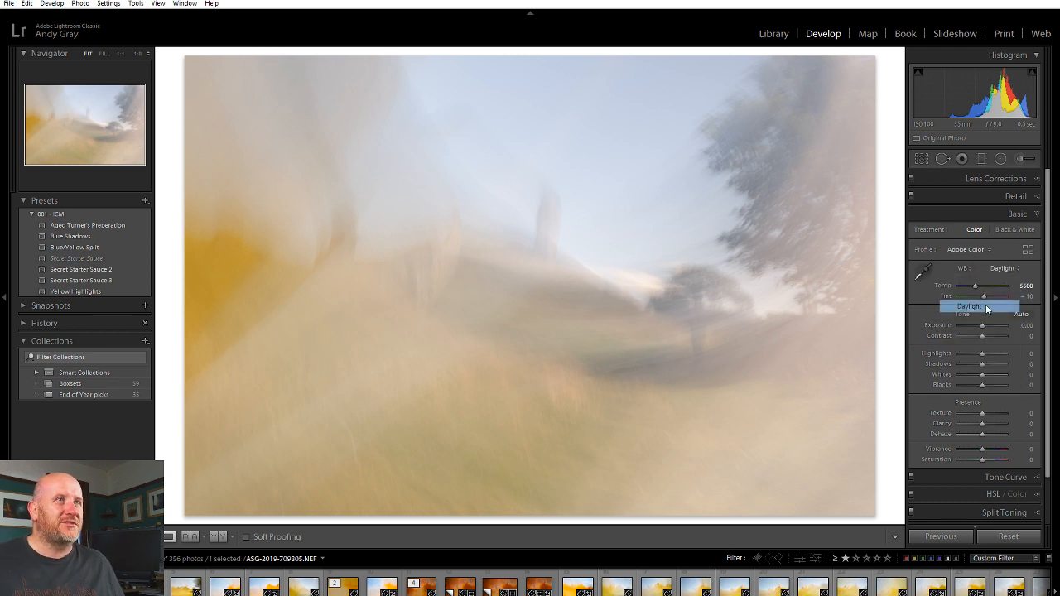
click(1003, 271)
click(987, 320)
click(1004, 269)
click(994, 285)
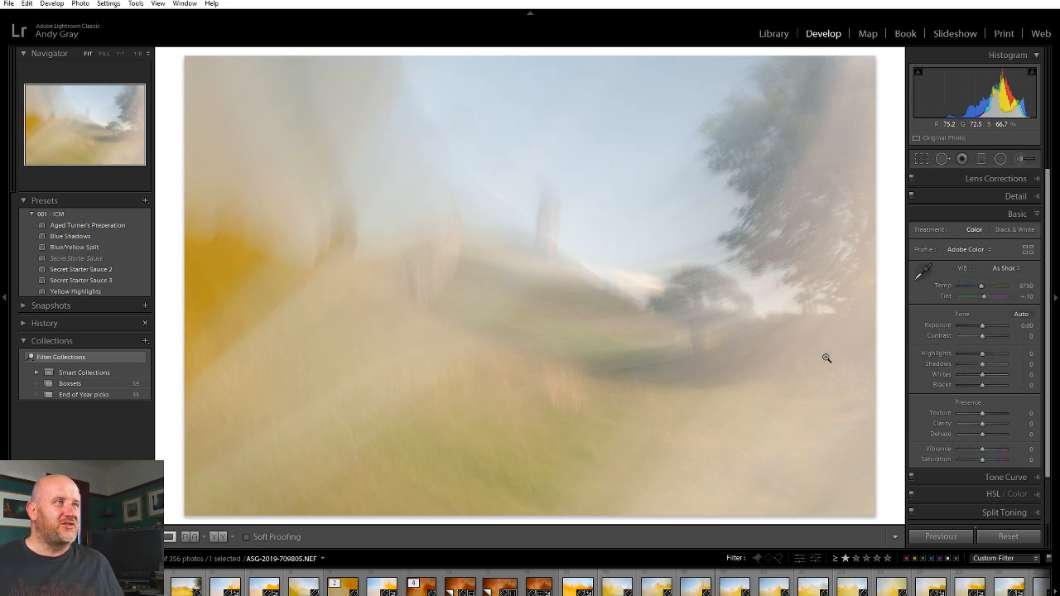
- Adjust the basic tones: Contrast +50, Highlights +33, Shadows +55, Whites +14 and Blacks +10
mouse_move(983, 336)
mouse_down()
mouse_move(1007, 337)
mouse_move(954, 345)
mouse_move(994, 348)
mouse_up()
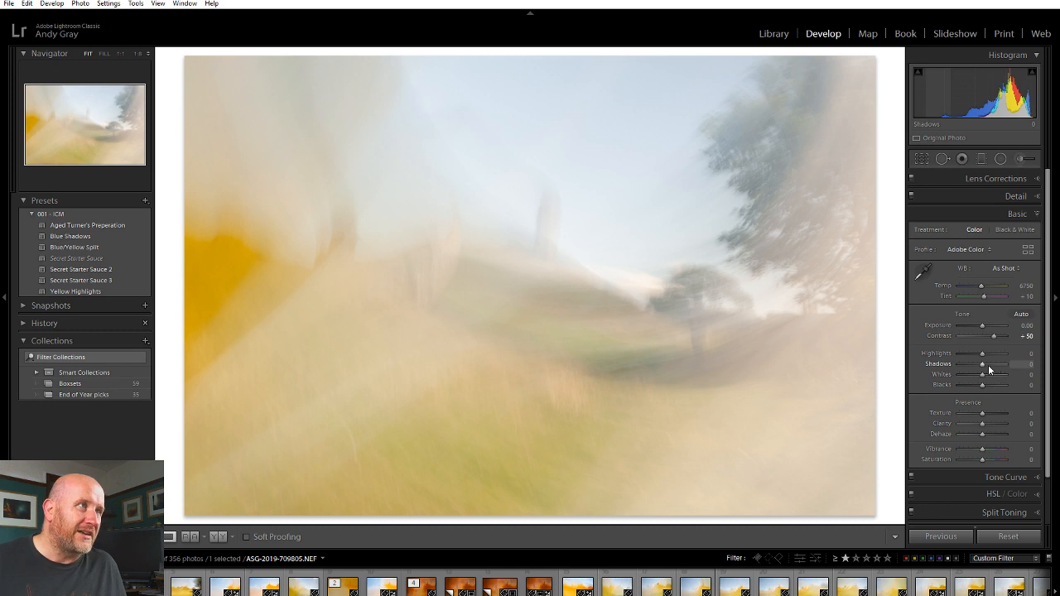
mouse_move(984, 366)
mouse_down()
mouse_move(998, 351)
mouse_move(990, 359)
mouse_up()
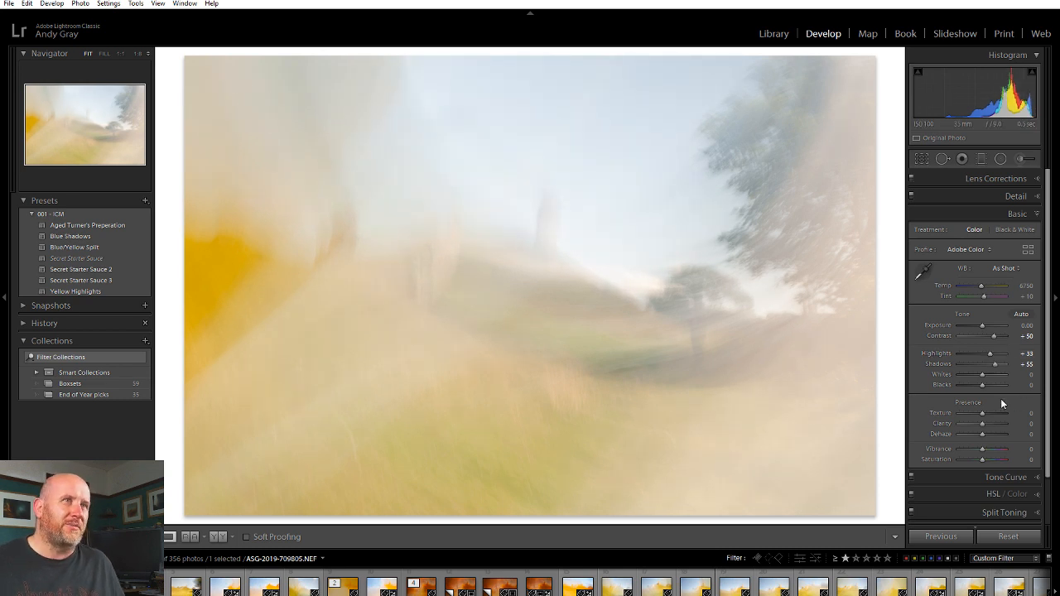
mouse_move(984, 375)
mouse_down()
mouse_move(995, 379)
mouse_move(967, 375)
mouse_move(996, 381)
mouse_move(970, 386)
mouse_move(984, 385)
mouse_up()
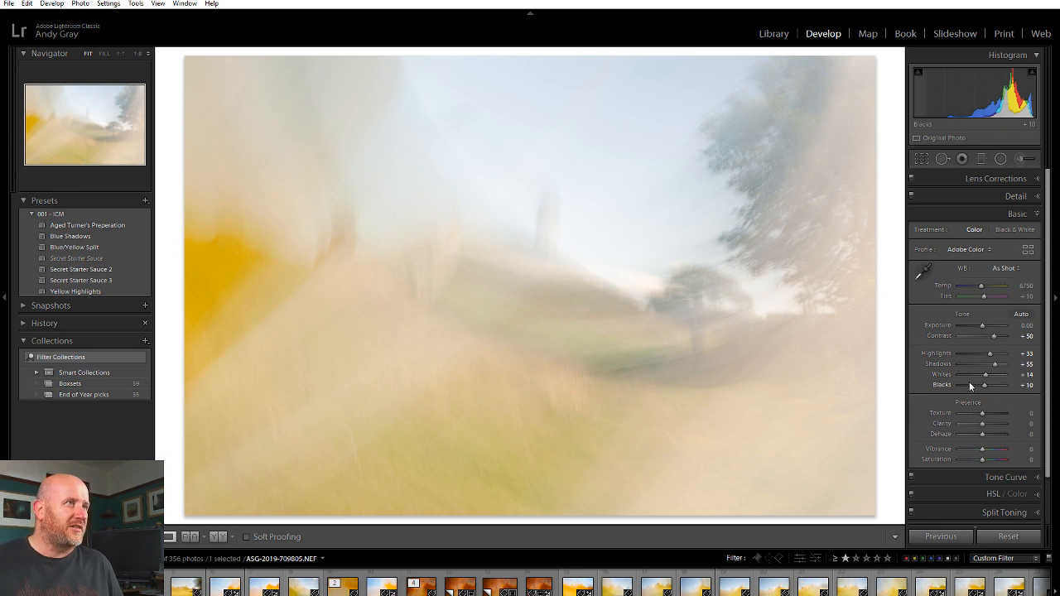
- Warm the yellow area by shifting the HSL hue of Orange to -31 and Yellow to -33
click(994, 494)
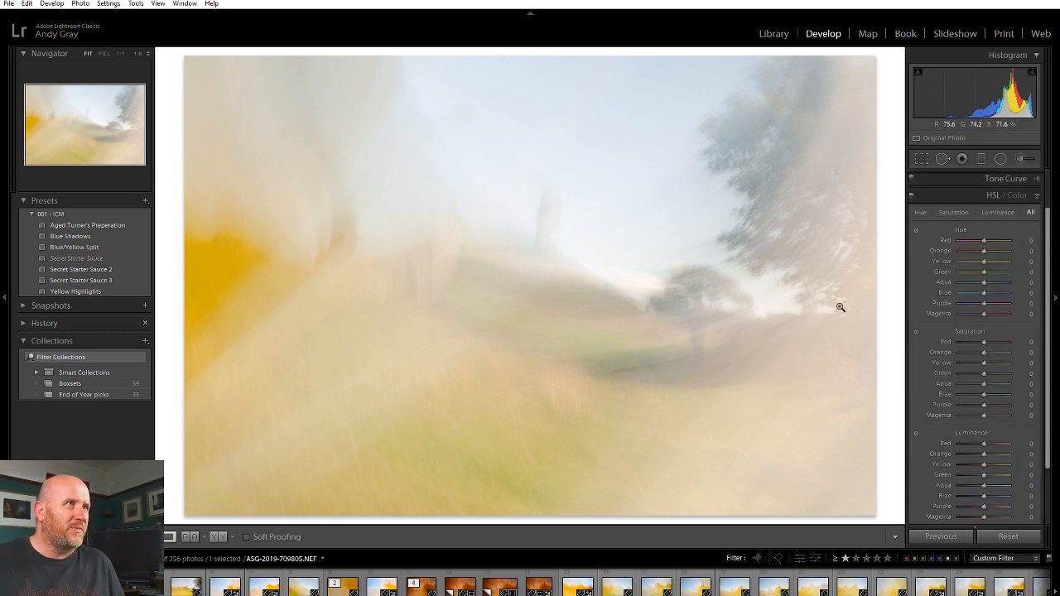
click(916, 230)
drag(218, 260, 218, 289)
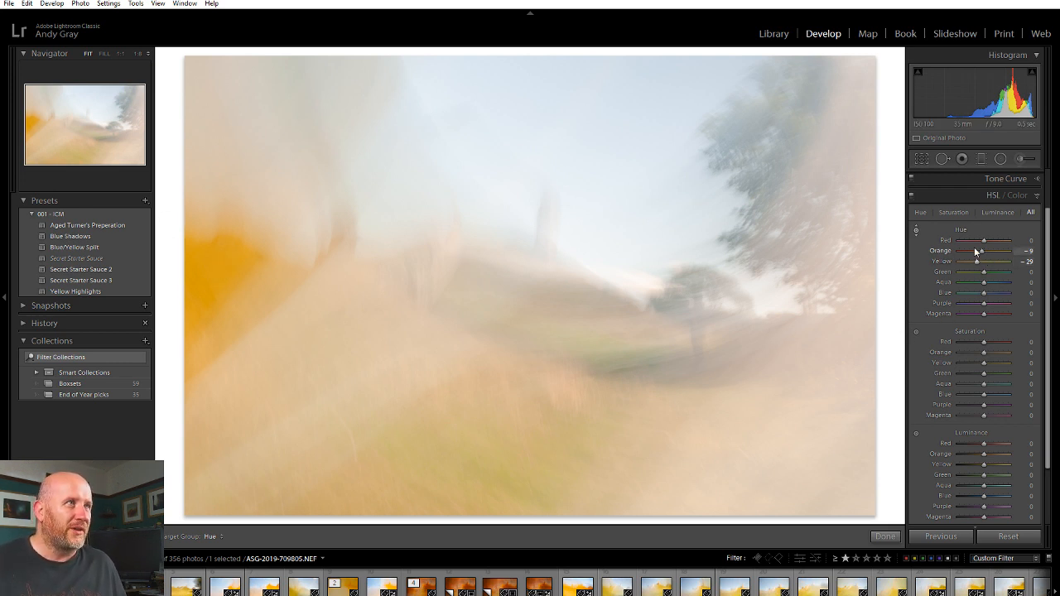
mouse_move(981, 249)
mouse_down()
mouse_move(957, 250)
mouse_move(975, 255)
mouse_move(970, 263)
mouse_up()
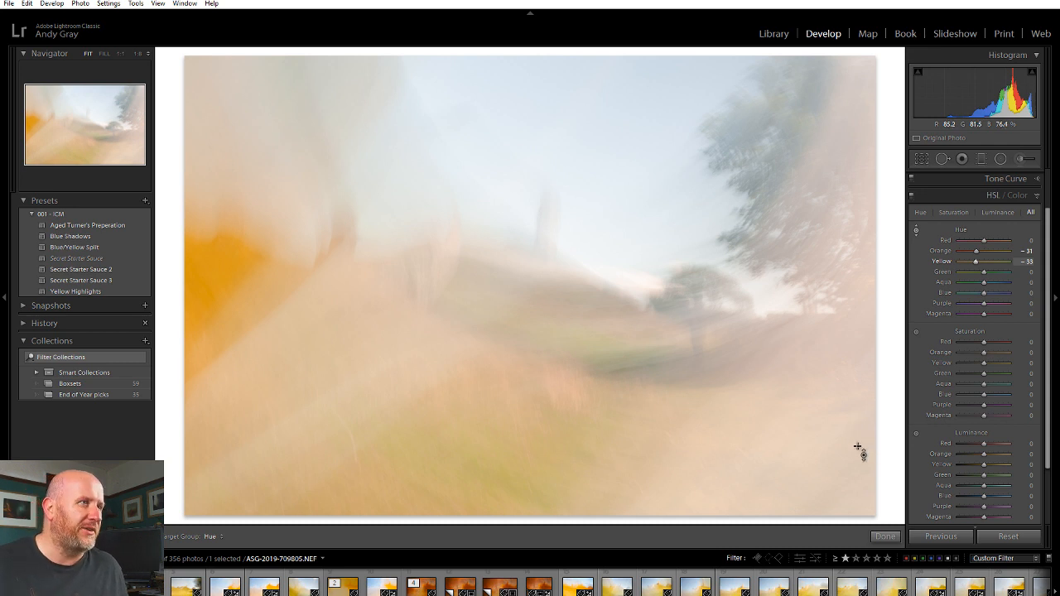
click(886, 536)
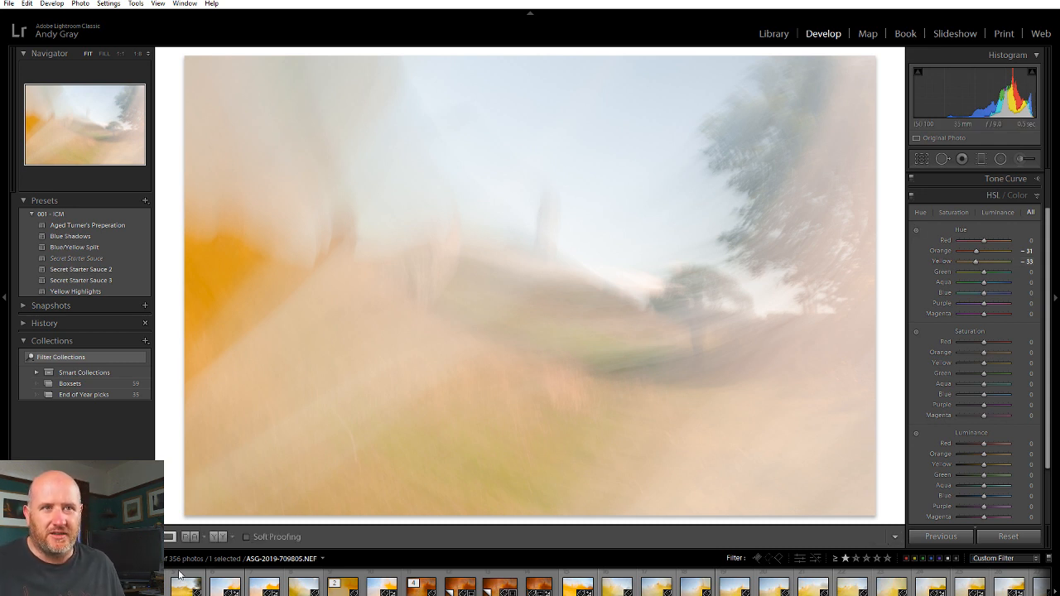
- Select the other three photos alongside ASG-2019-709805.NEF and synchronize all its develop settings to them
ctrl+click(150, 584)
ctrl+click(187, 585)
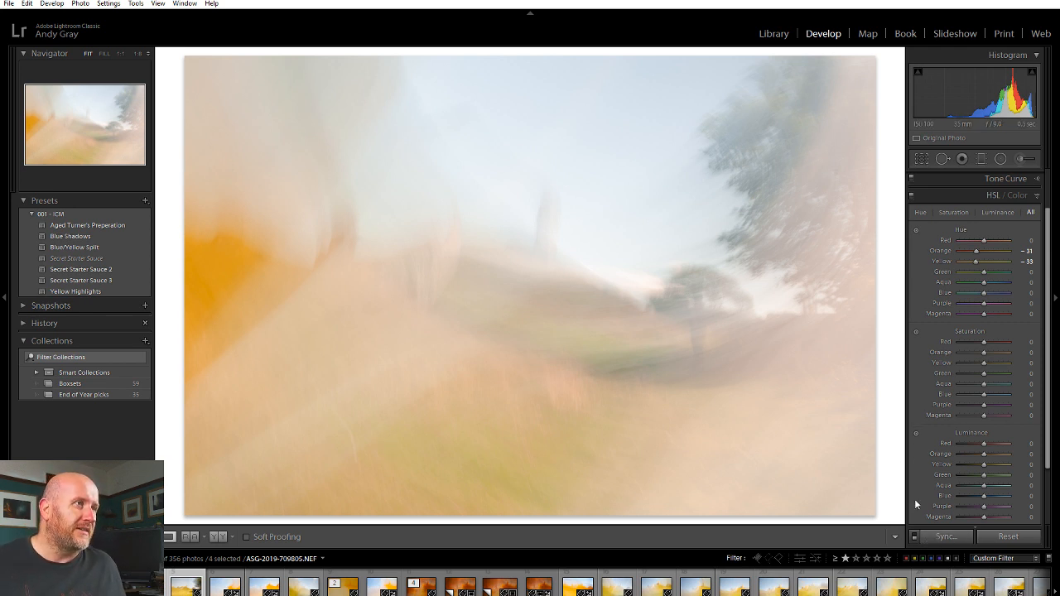
click(946, 536)
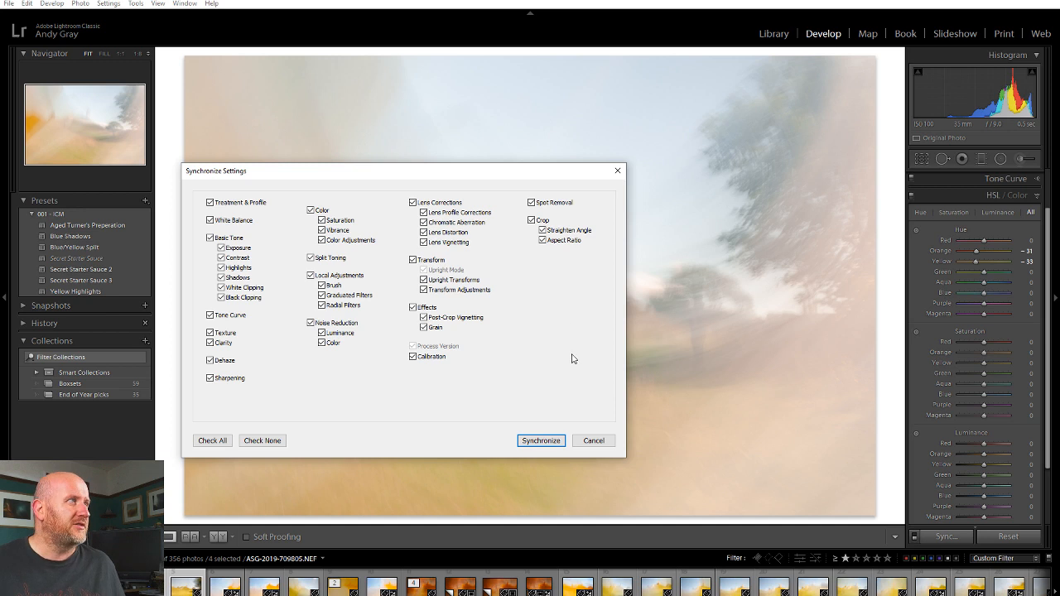
click(542, 440)
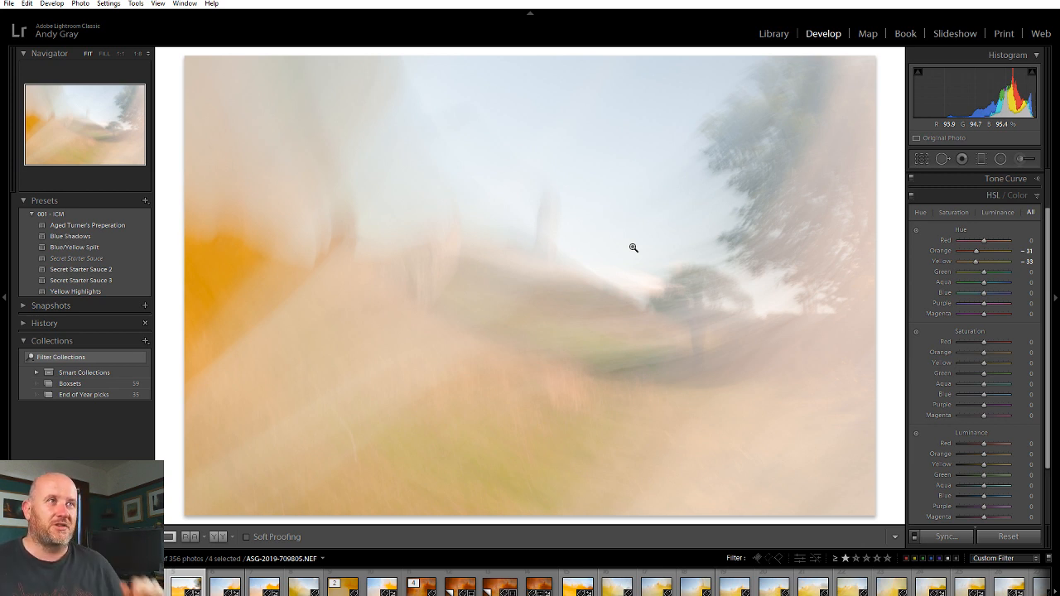
- Open the four selected photos as layers of one document in Photoshop
right_click(613, 345)
mouse_move(645, 106)
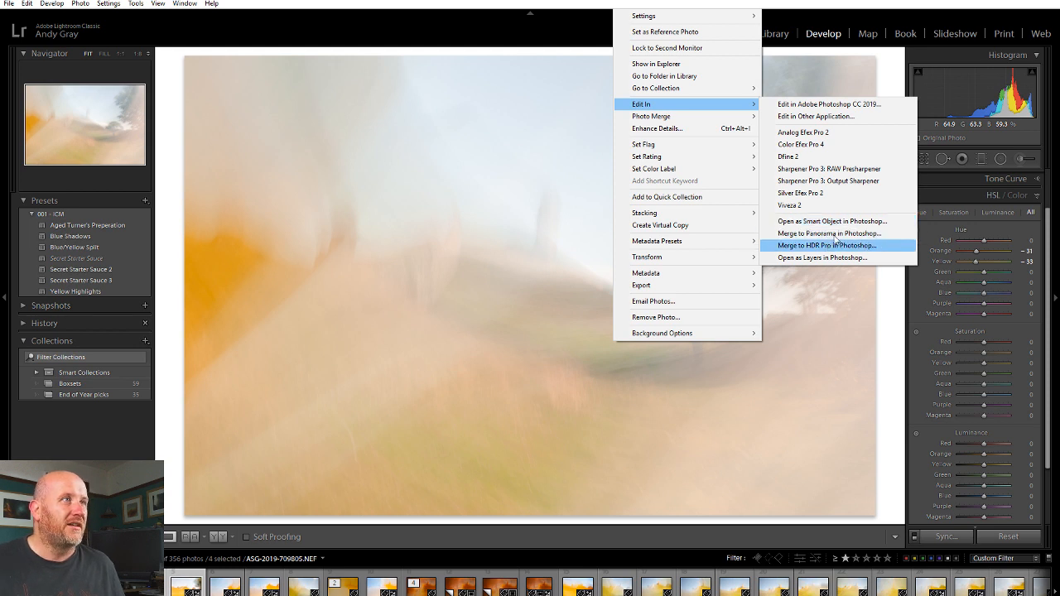
click(823, 259)
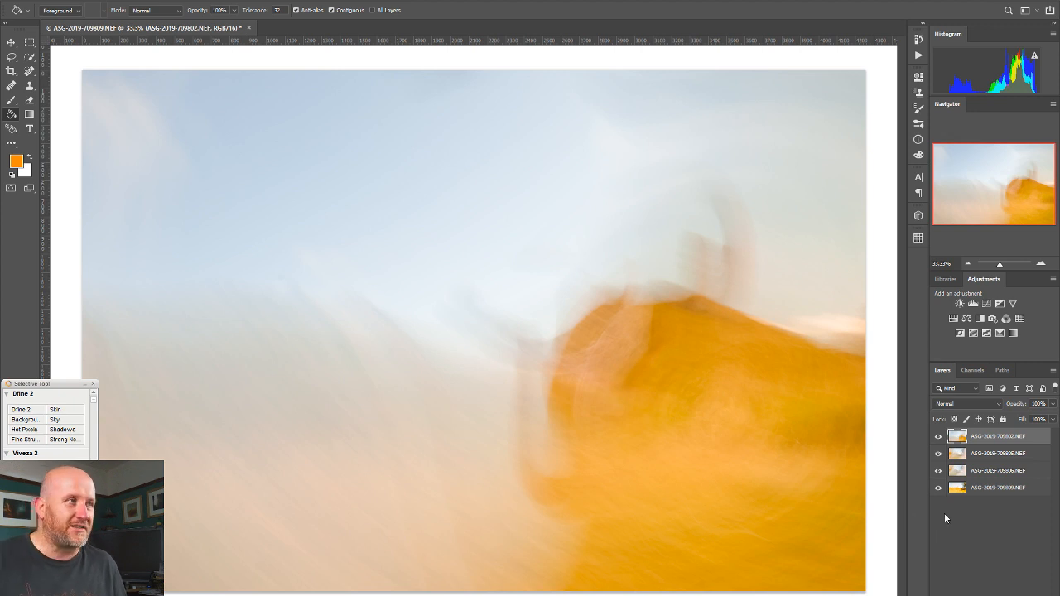
- Set all four layers to the Multiply blend mode and compare the image with the uppermost layer hidden and shown
shift+click(1001, 491)
click(979, 399)
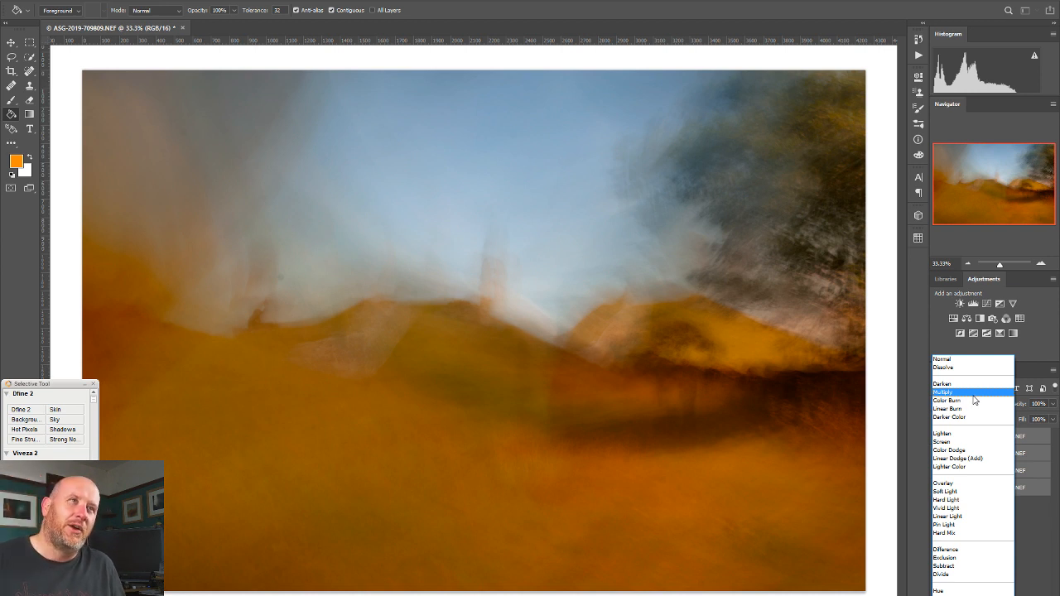
click(975, 394)
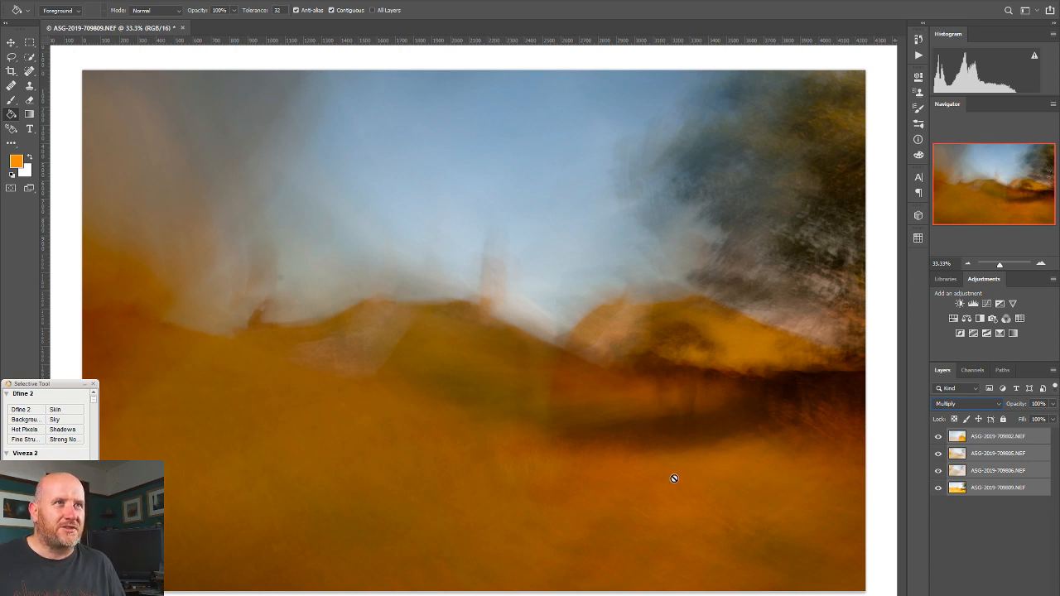
click(940, 437)
click(940, 438)
click(940, 437)
click(940, 438)
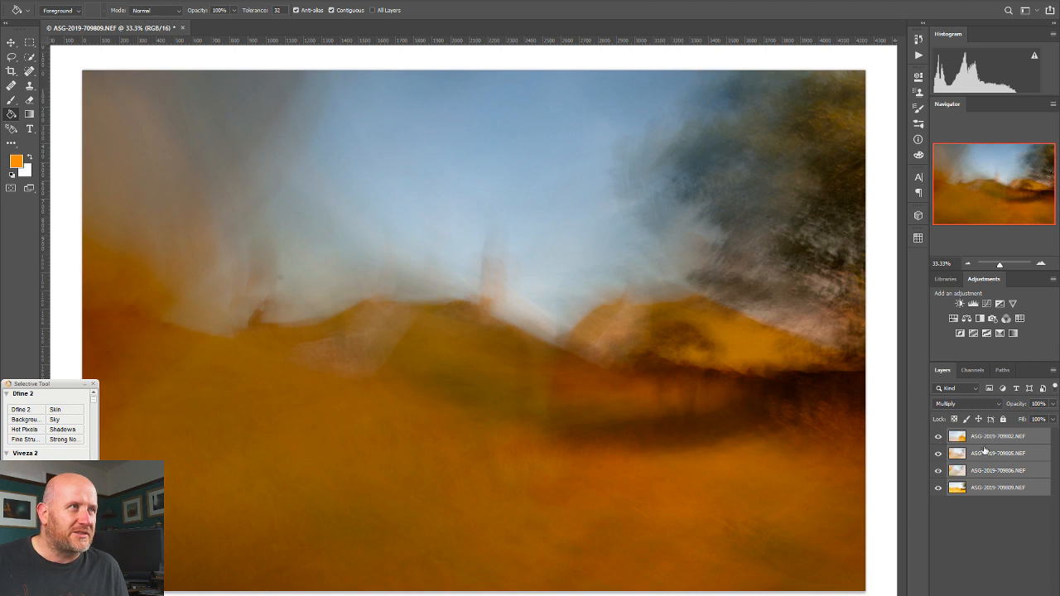
- Move the ASG-2019-709802.NEF layer to the left so its hill overlaps the central hill and tower
click(998, 437)
click(11, 42)
mouse_move(659, 428)
mouse_down()
mouse_move(673, 451)
mouse_move(546, 428)
mouse_move(485, 451)
mouse_move(491, 470)
mouse_move(503, 470)
mouse_move(514, 517)
mouse_move(473, 518)
mouse_move(454, 441)
mouse_move(471, 439)
mouse_move(504, 364)
mouse_move(490, 405)
mouse_move(502, 345)
mouse_move(472, 471)
mouse_move(466, 453)
mouse_up()
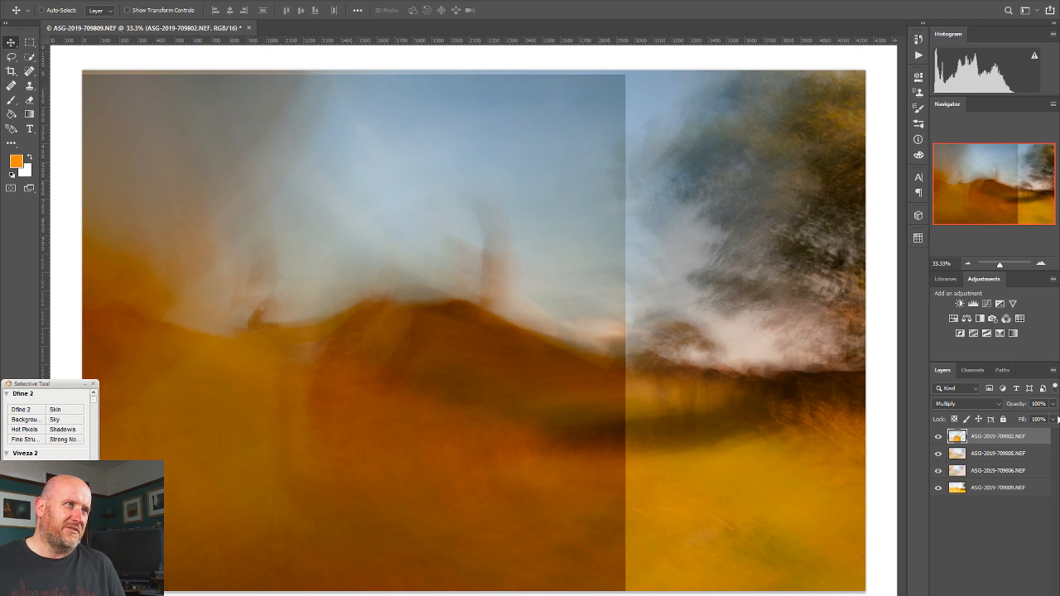
- Change the moved 709802 layer's blend mode to Soft Light and compare the image with that layer hidden and shown
click(970, 403)
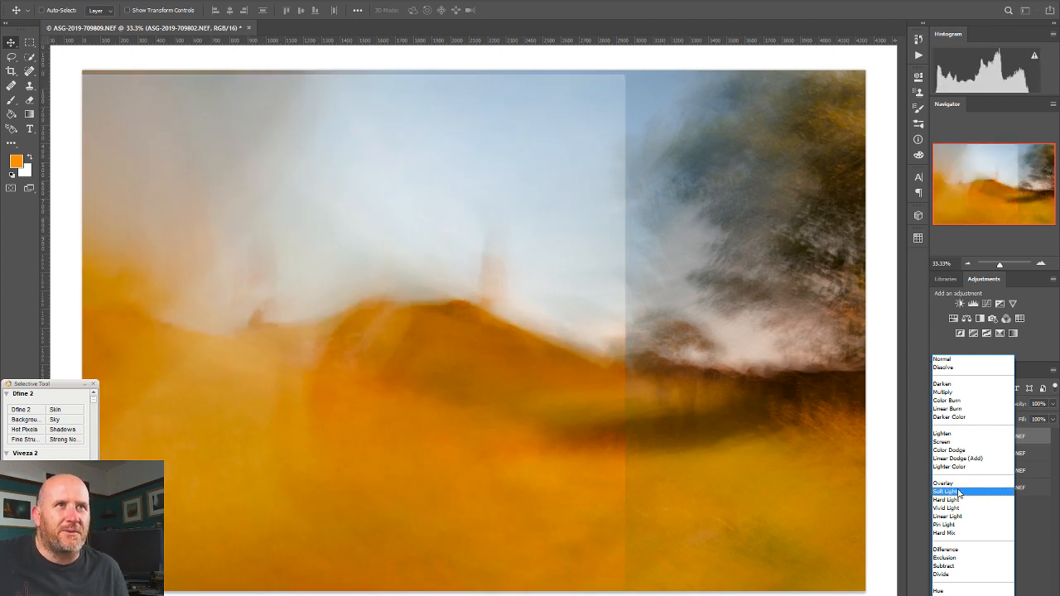
click(958, 494)
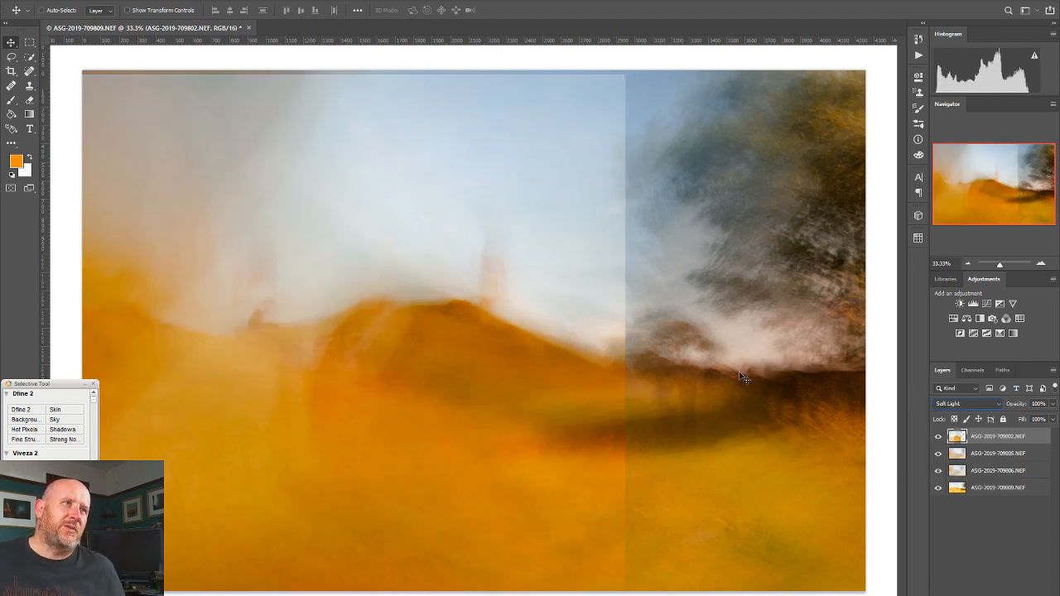
click(940, 437)
click(940, 437)
click(940, 437)
click(939, 436)
click(939, 436)
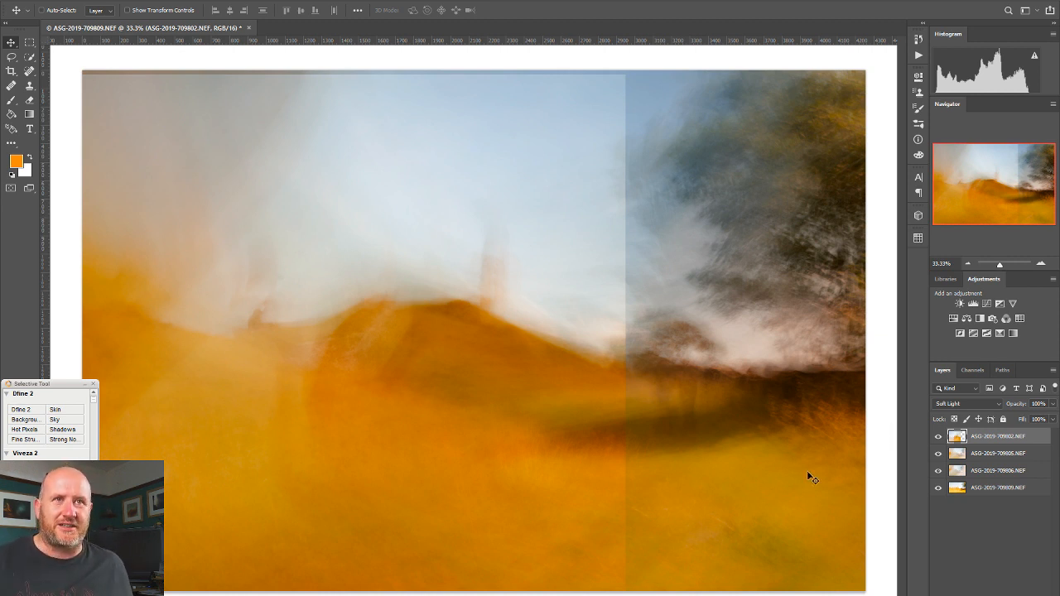
click(938, 436)
click(938, 437)
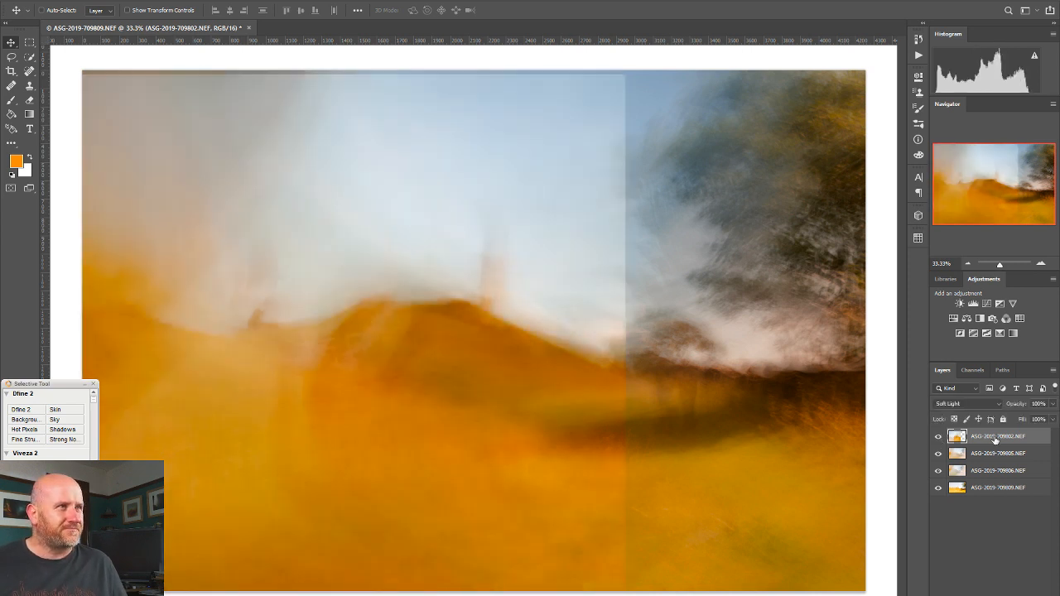
- Add a layer mask to the 709802 layer, try an eraser stroke over the hill, and undo it
click(983, 594)
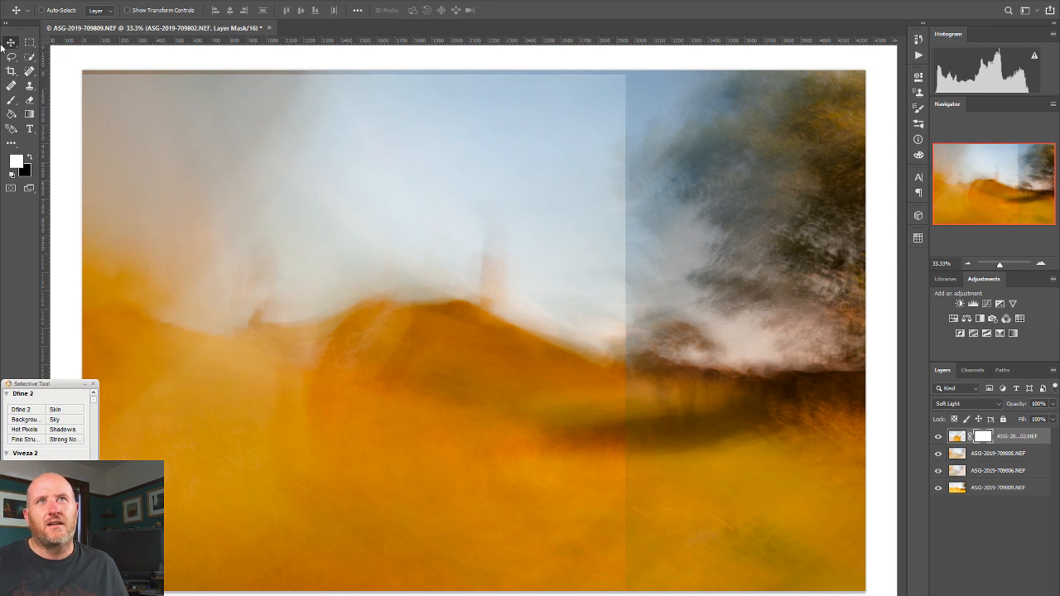
click(29, 100)
mouse_move(381, 301)
mouse_down()
mouse_move(366, 331)
mouse_move(374, 382)
mouse_up()
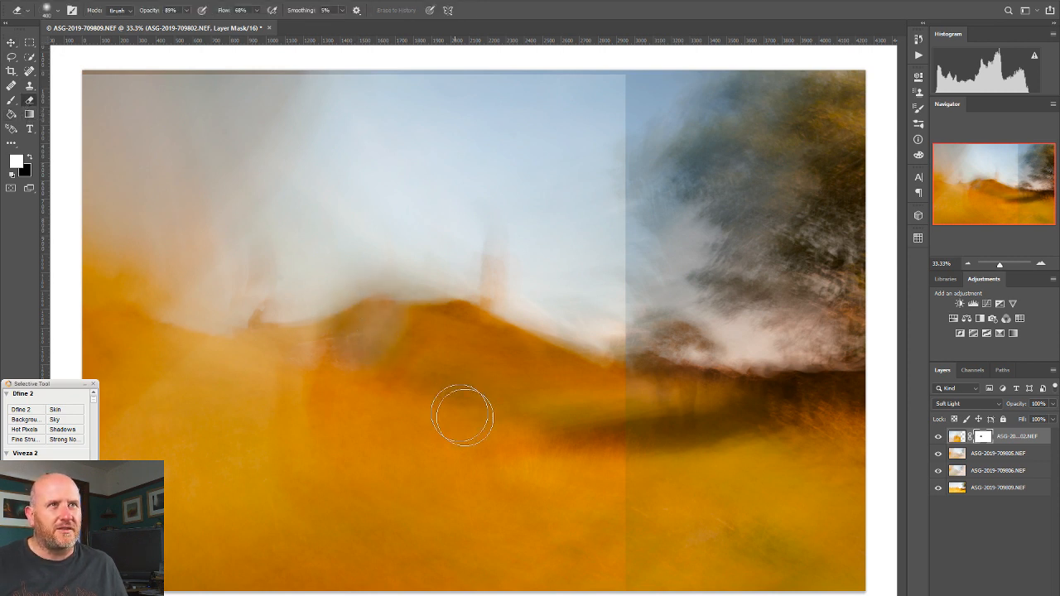
key(ctrl+z)
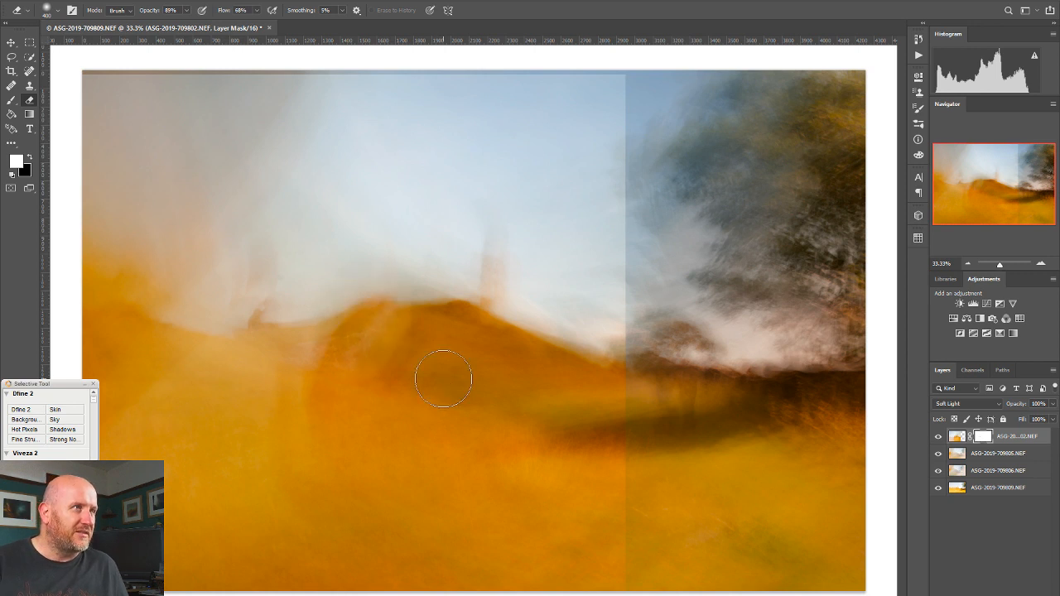
- Set the eraser's opacity and flow to 100%, try erasing across the hill on the mask, and undo the stroke
click(186, 10)
drag(185, 25, 191, 28)
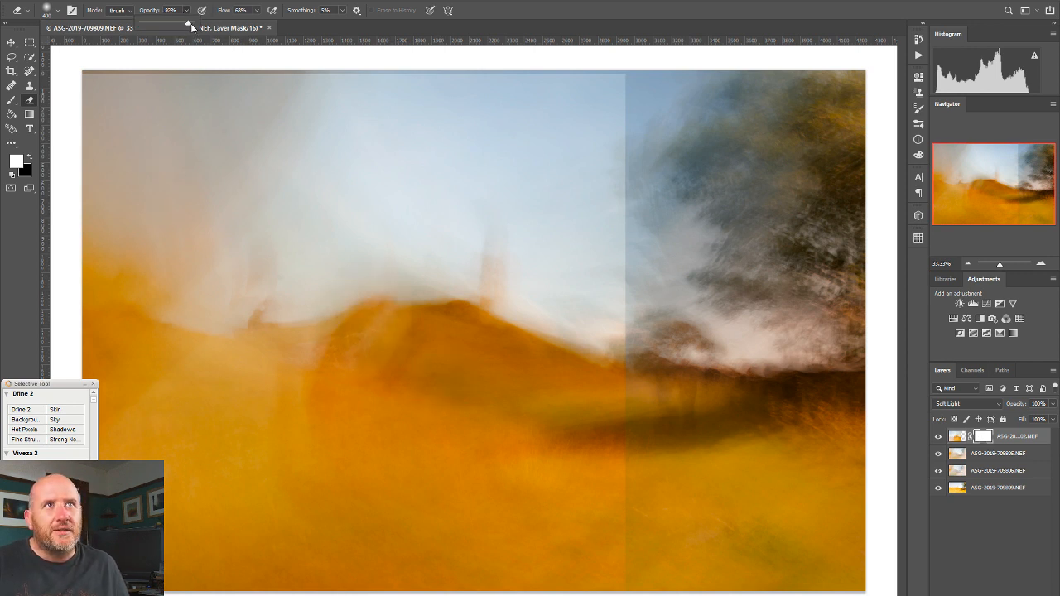
click(268, 24)
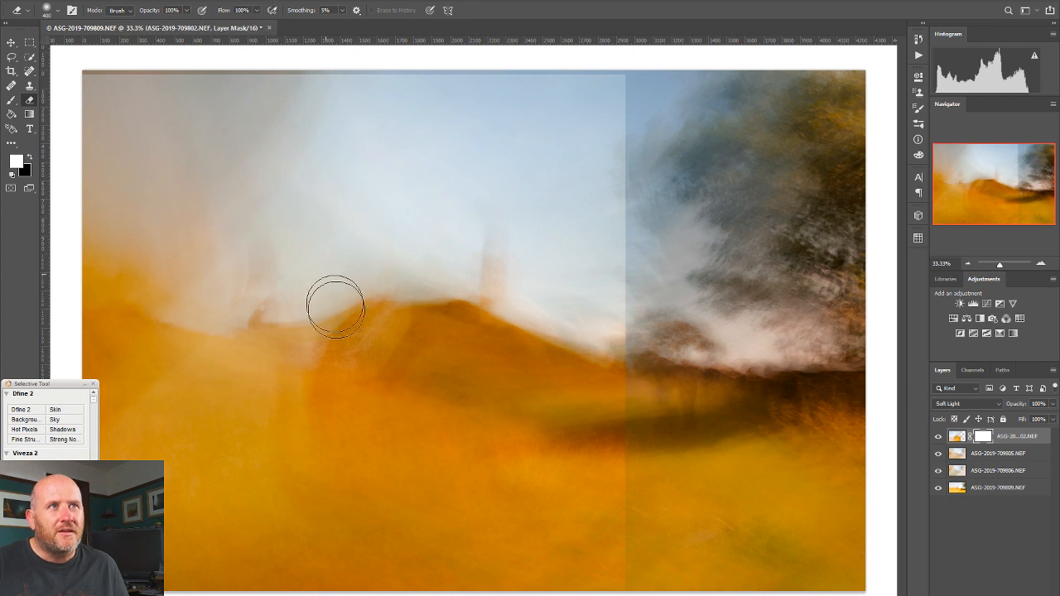
mouse_move(371, 320)
mouse_down()
mouse_move(344, 354)
mouse_move(309, 358)
mouse_move(377, 326)
mouse_move(295, 344)
mouse_move(320, 317)
mouse_move(352, 340)
mouse_move(398, 341)
mouse_move(319, 395)
mouse_move(381, 387)
mouse_move(364, 394)
mouse_move(319, 290)
mouse_up()
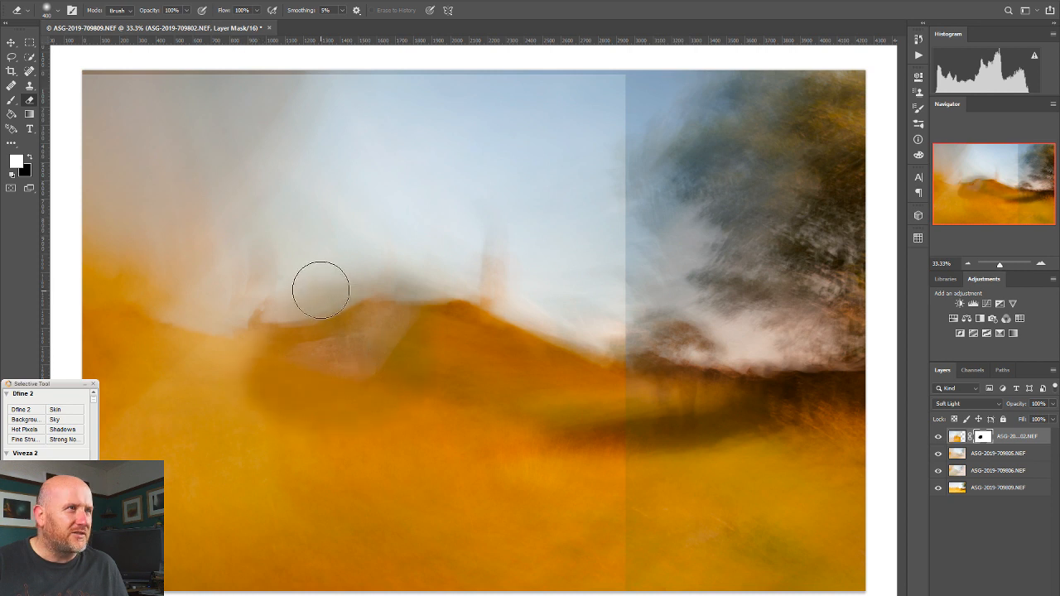
key(ctrl+z)
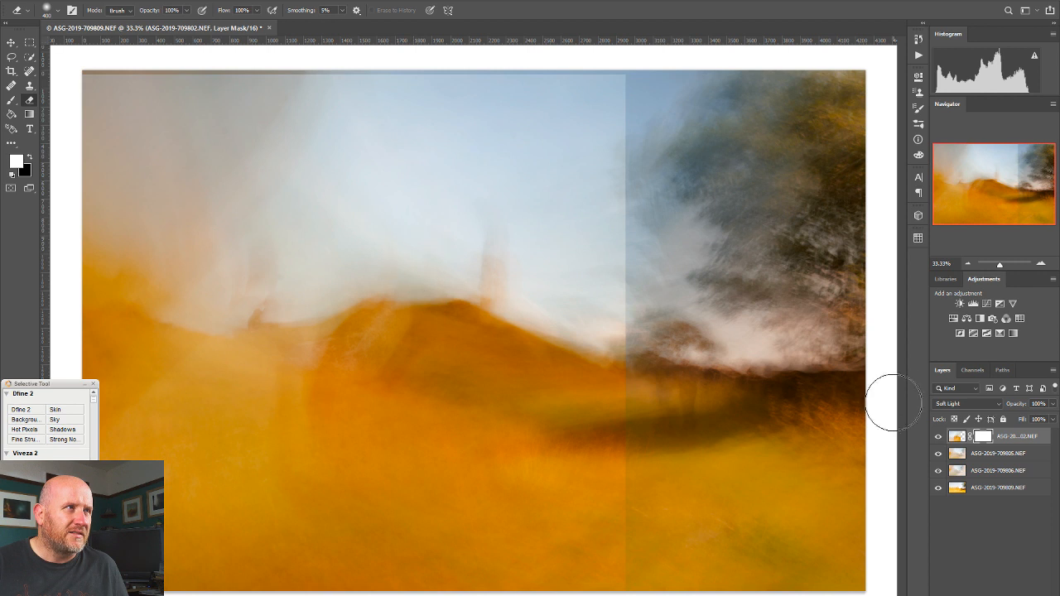
- Compare the blended image repeatedly with the 709802 layer hidden and shown to judge its effect and visible edges
click(939, 436)
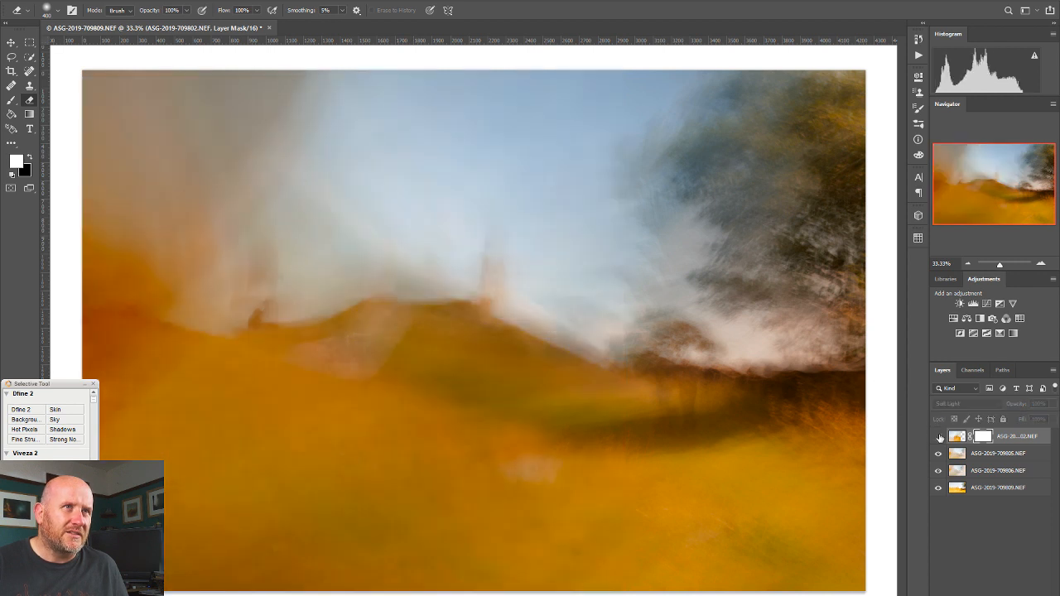
click(938, 436)
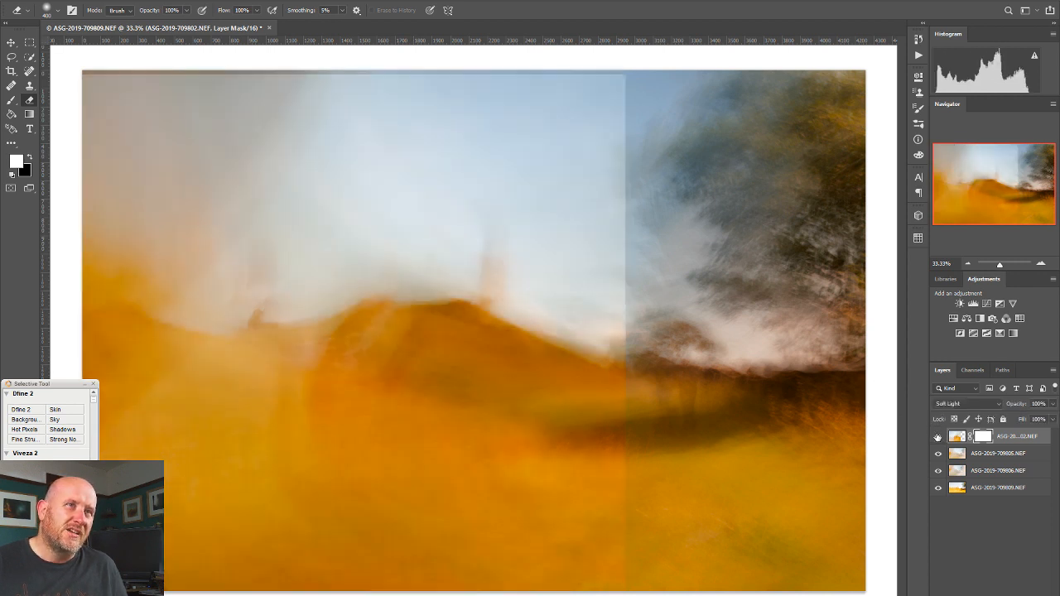
click(940, 437)
click(939, 437)
click(939, 437)
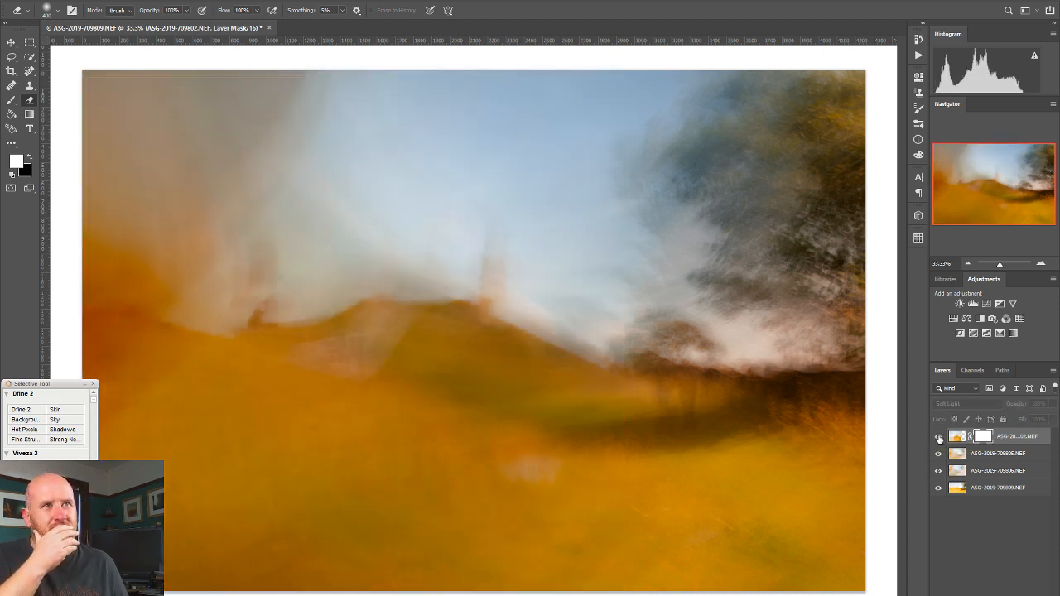
click(939, 436)
click(939, 436)
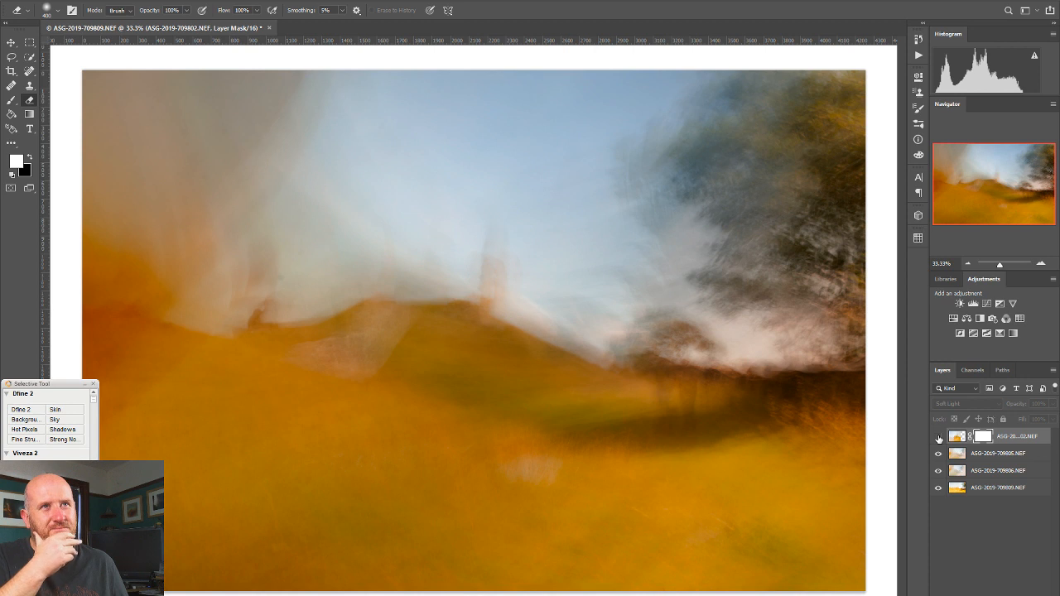
click(939, 436)
click(939, 437)
click(939, 436)
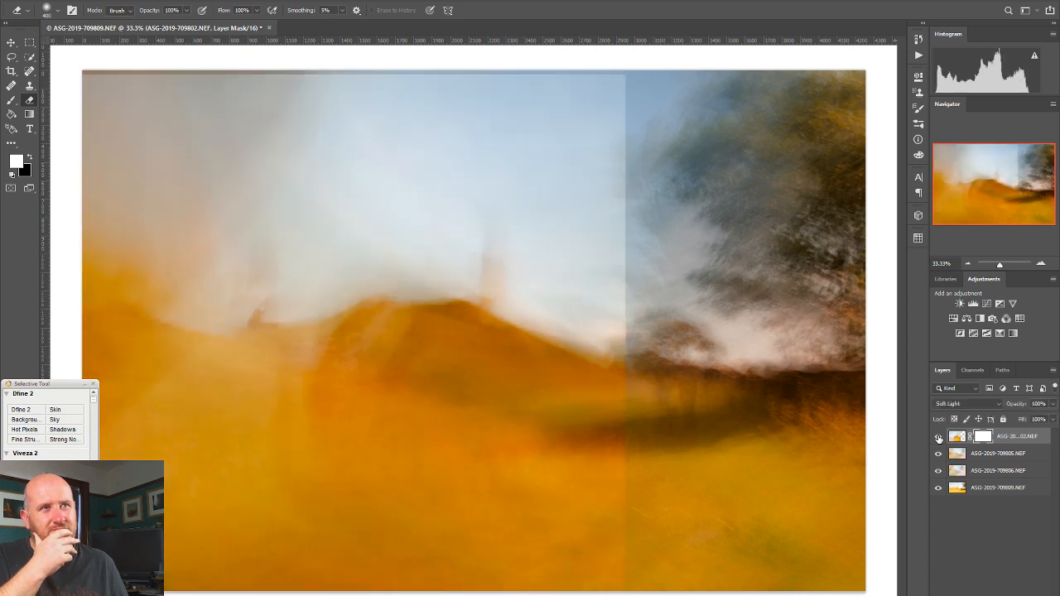
click(939, 437)
click(939, 436)
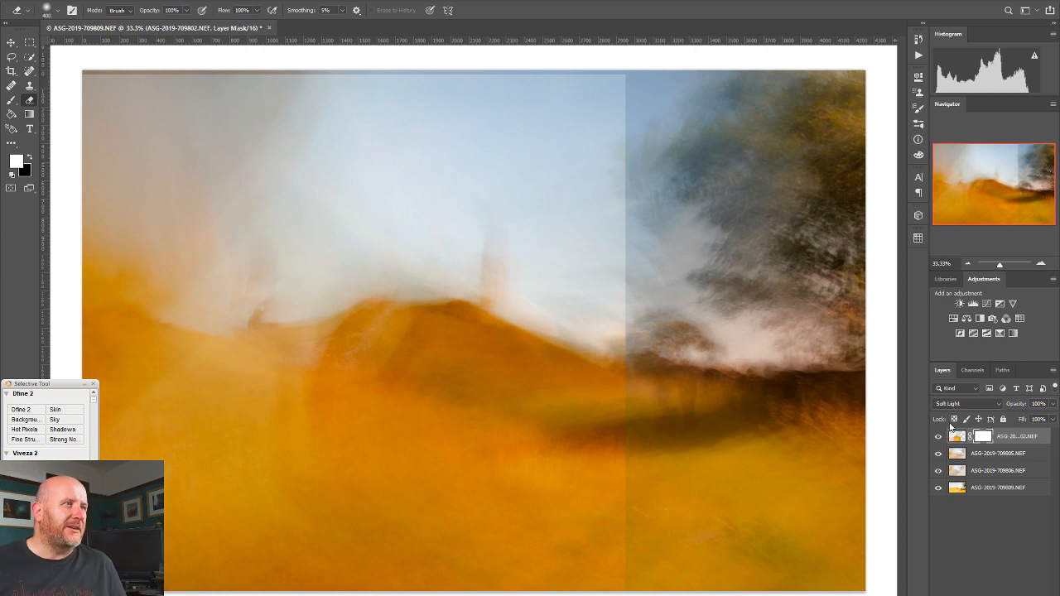
- Try the Lighten and Darken blend modes on the 709802 layer, comparing each with the layer hidden
click(956, 436)
click(967, 404)
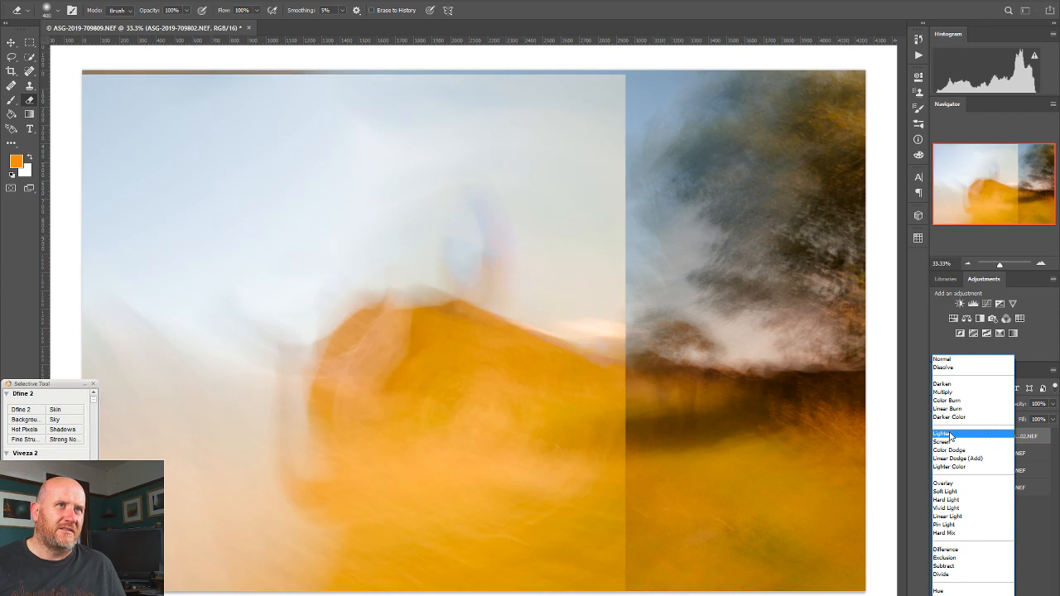
click(951, 434)
click(938, 437)
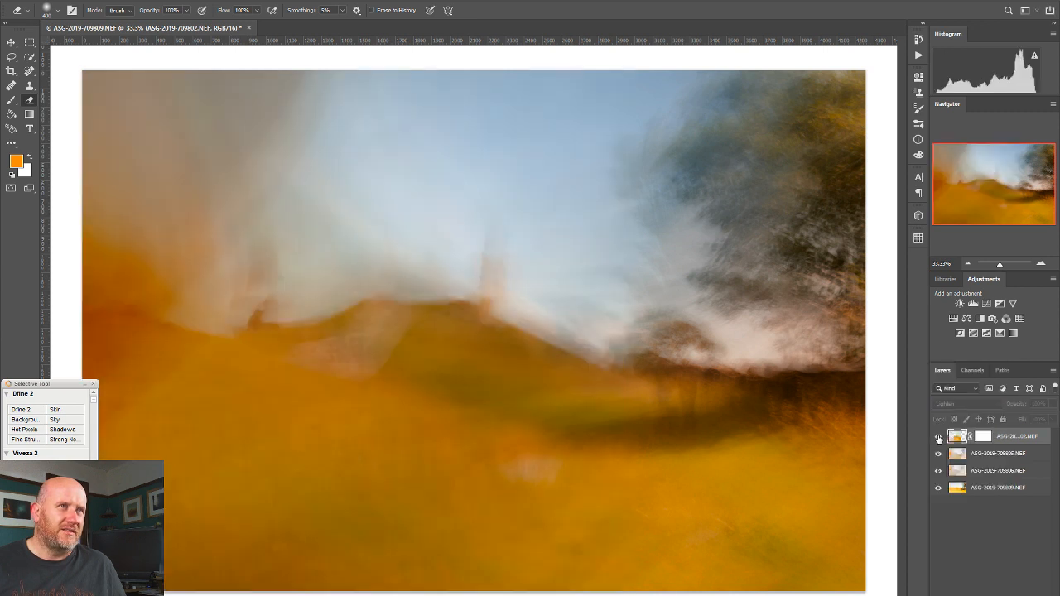
click(938, 438)
click(959, 405)
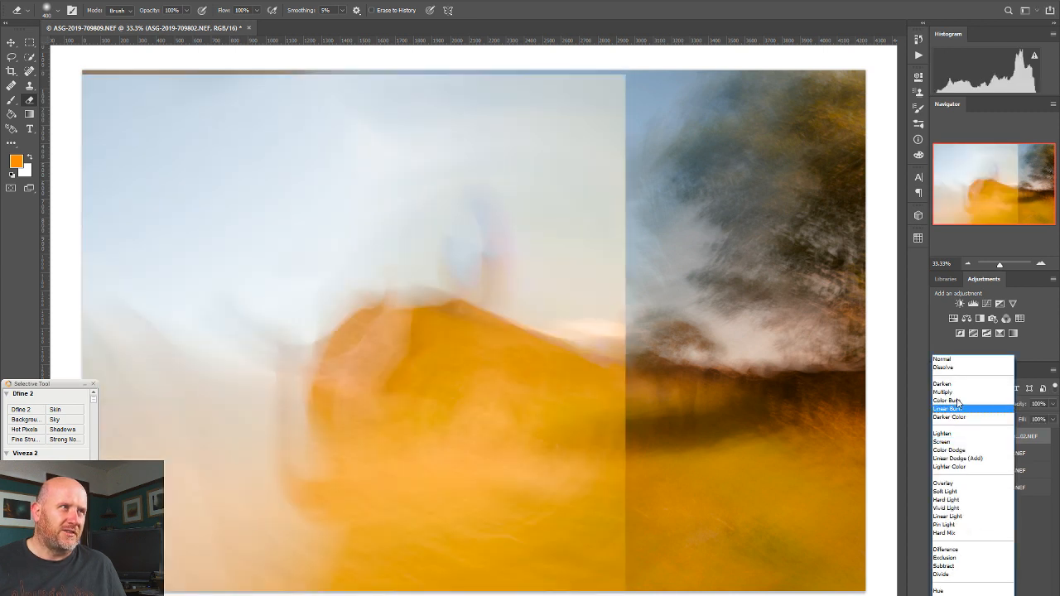
click(952, 381)
click(938, 437)
click(939, 438)
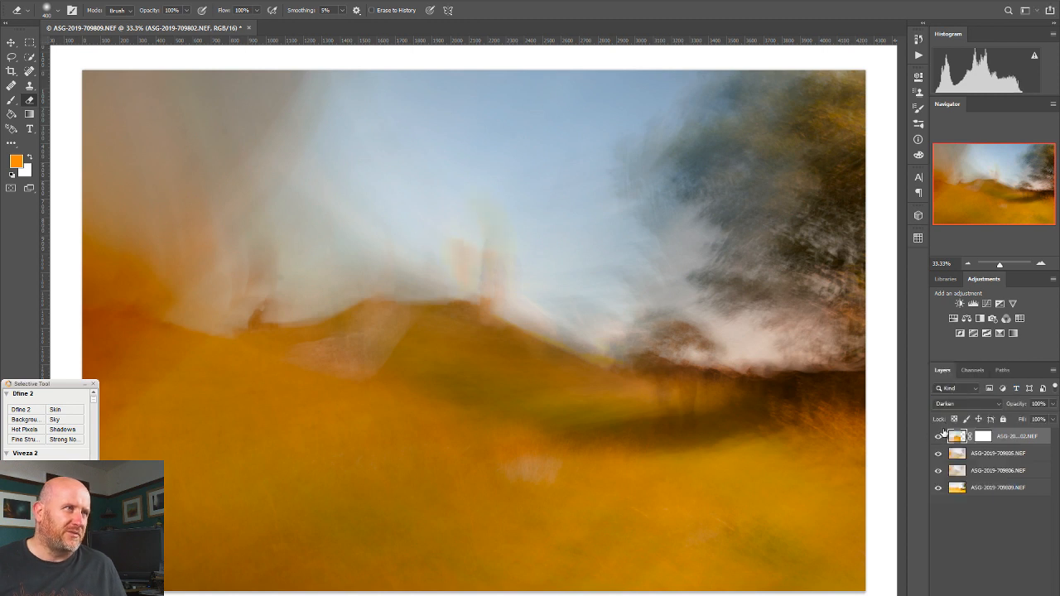
- Set the 709802 layer's blend mode back to Soft Light and compare the image with the layer hidden and shown
click(954, 404)
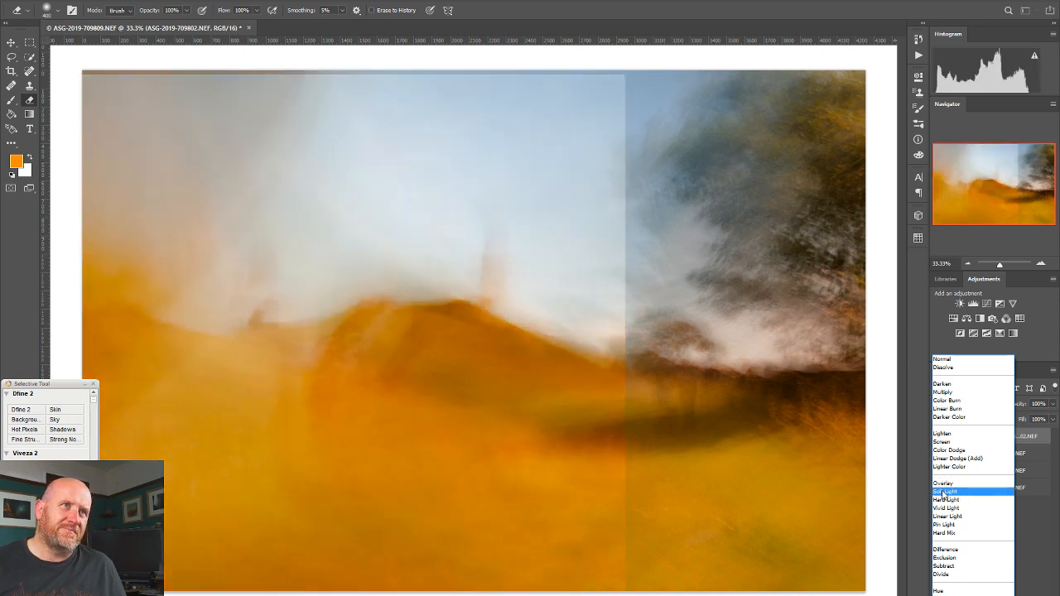
click(943, 492)
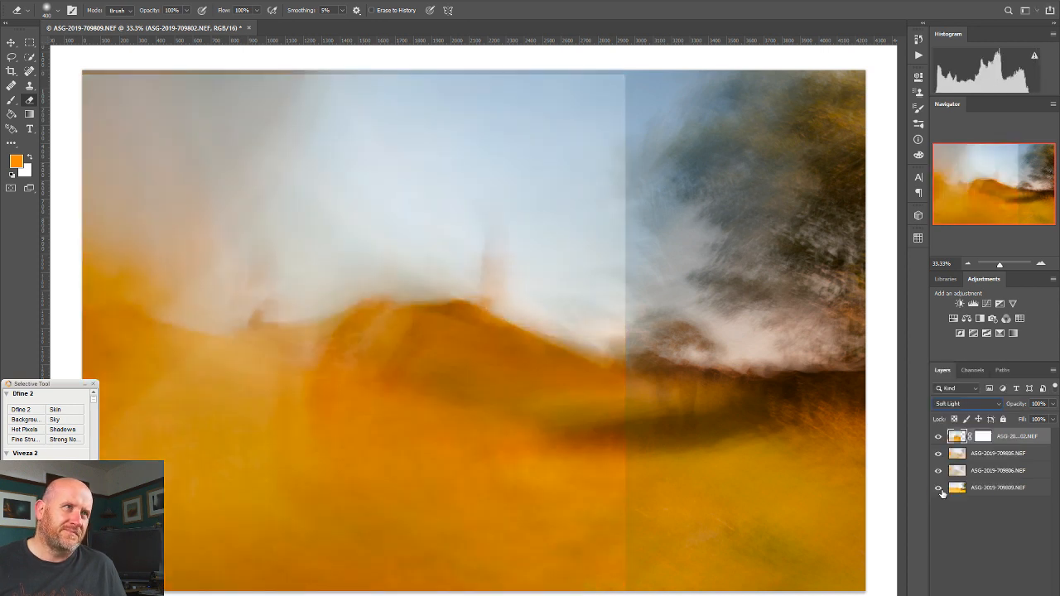
click(939, 438)
click(939, 438)
click(939, 438)
click(939, 438)
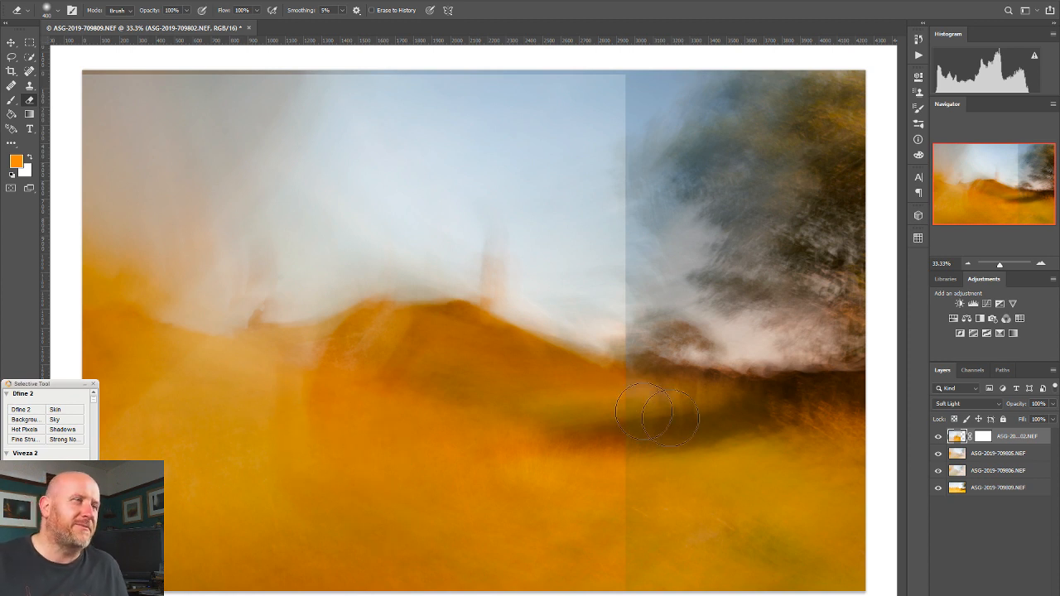
- Fade out the hard top and side edges of the 709802 layer with Multiply-mode, black-to-white gradients on its layer mask
click(983, 437)
key(d)
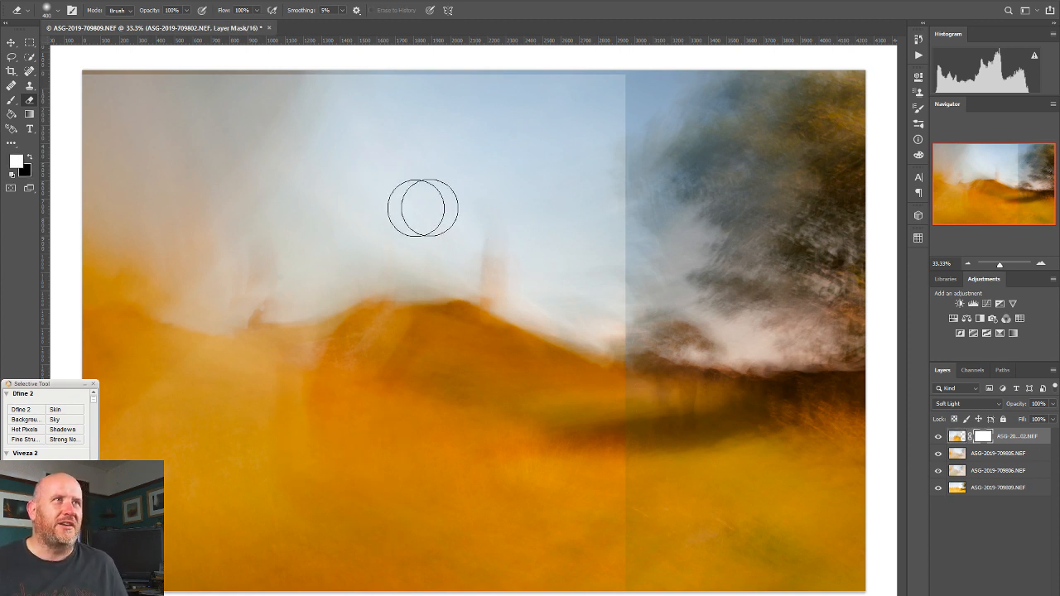
click(30, 115)
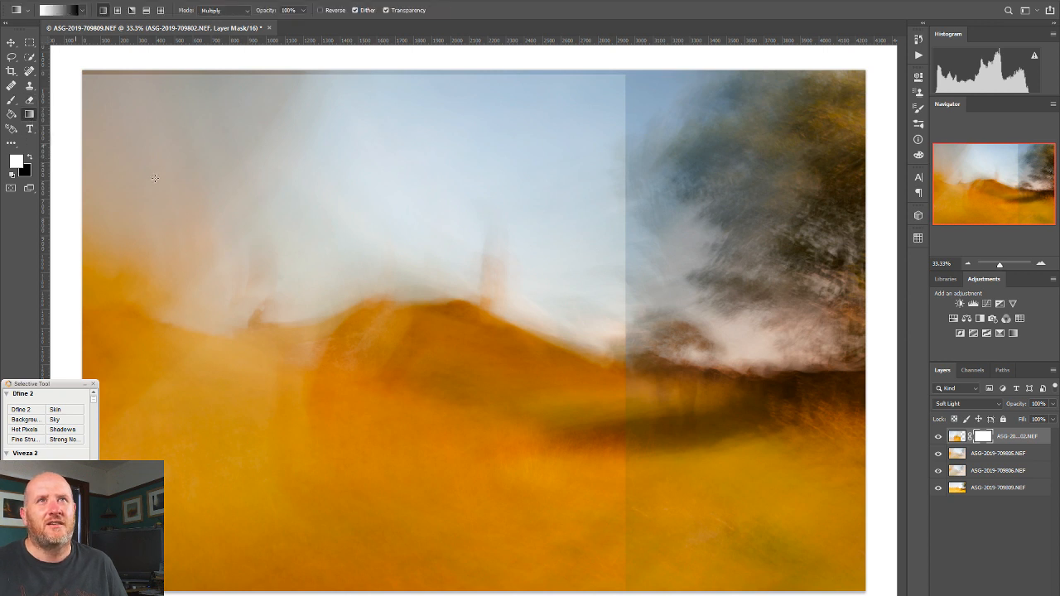
drag(536, 232, 558, 217)
key(ctrl+z)
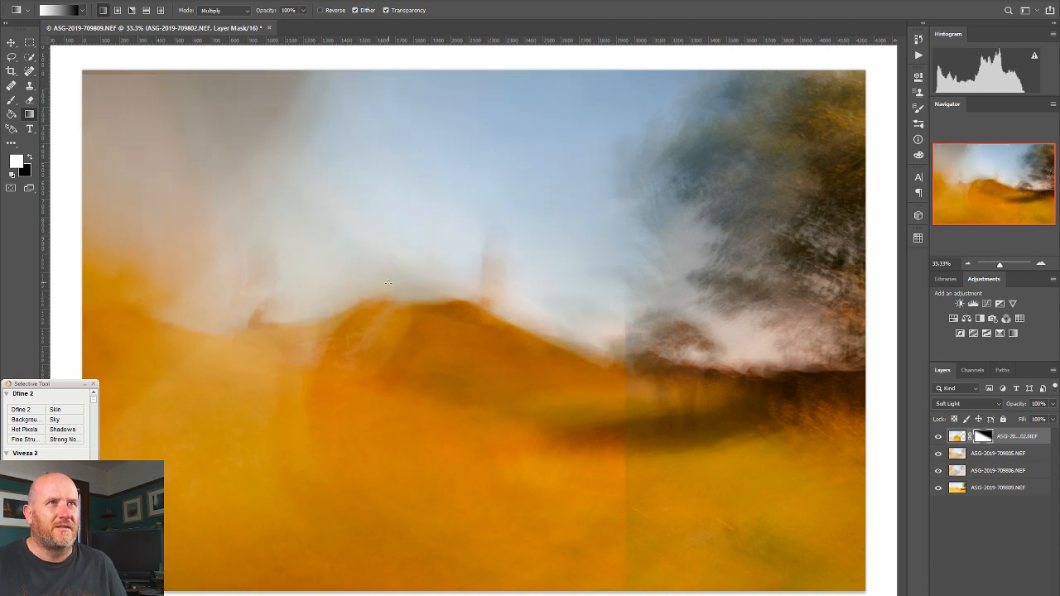
drag(348, 330, 321, 141)
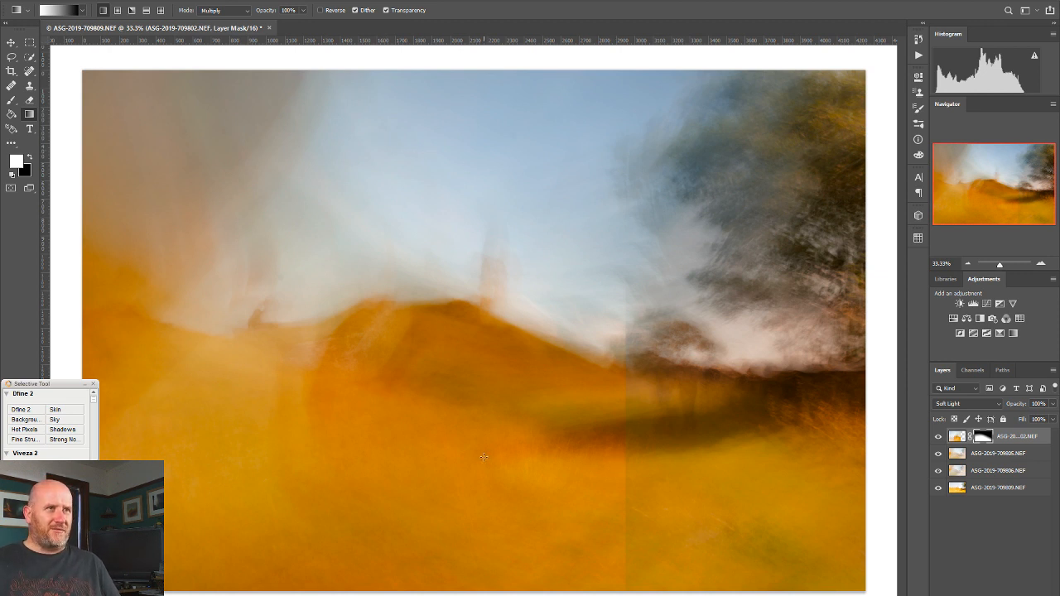
drag(620, 454, 620, 455)
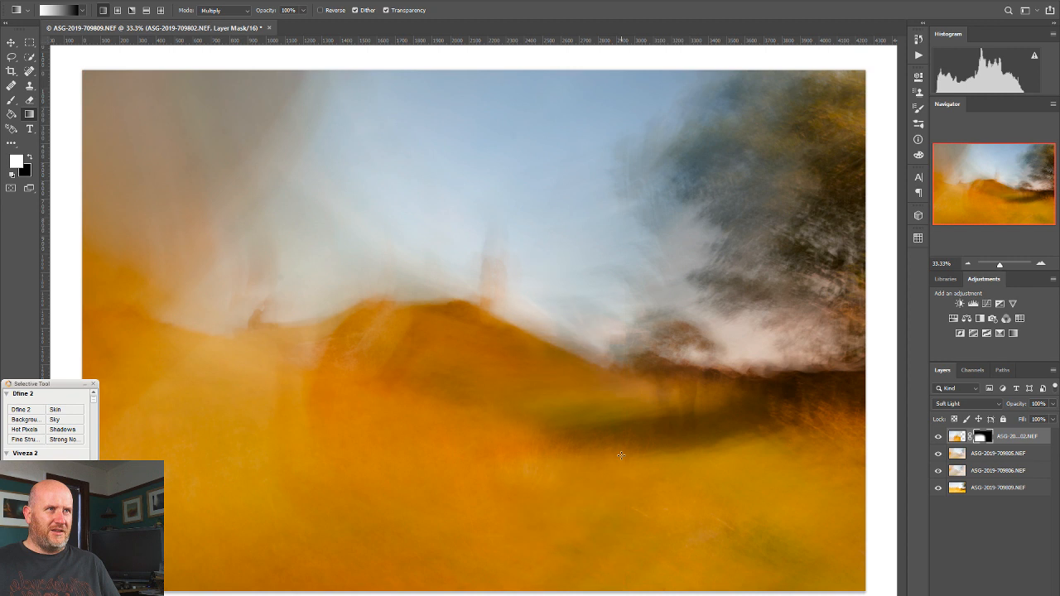
drag(496, 483, 497, 484)
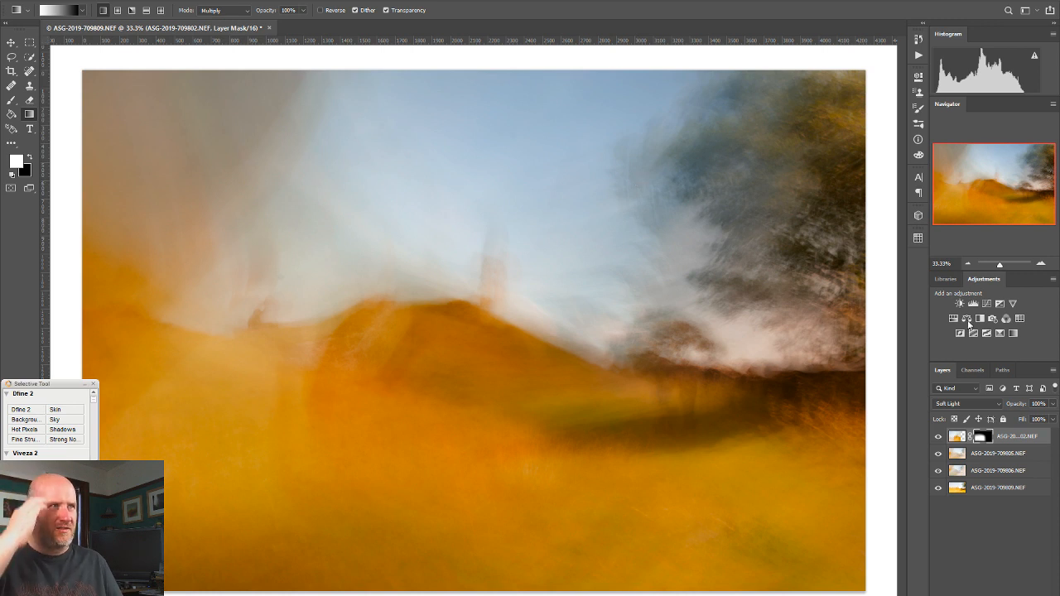
- Compare the blend with the 709809 layer hidden and shown, and reduce that layer's opacity to 80%
click(939, 489)
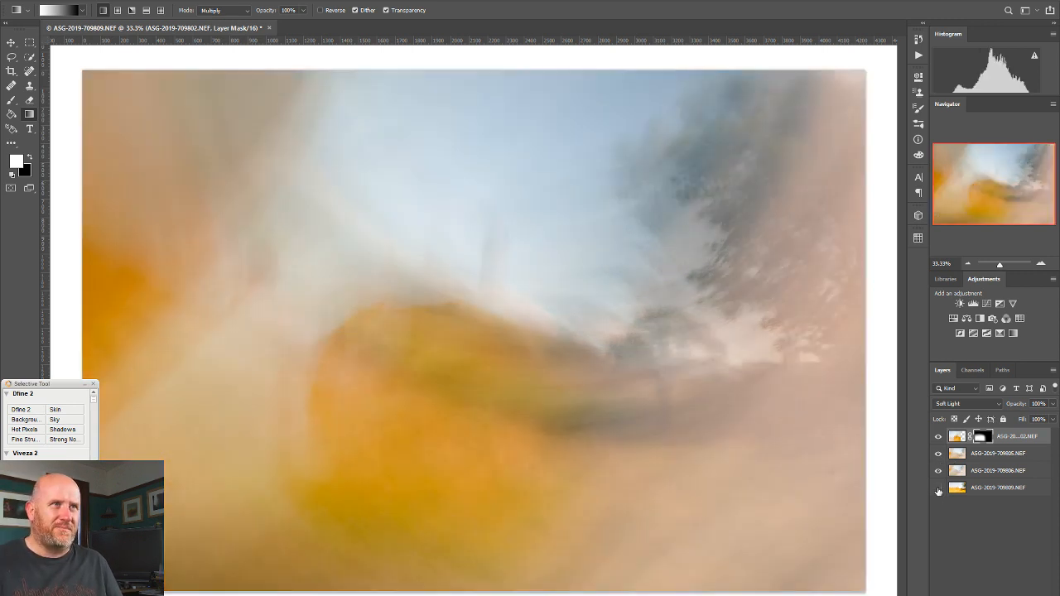
click(938, 489)
click(938, 488)
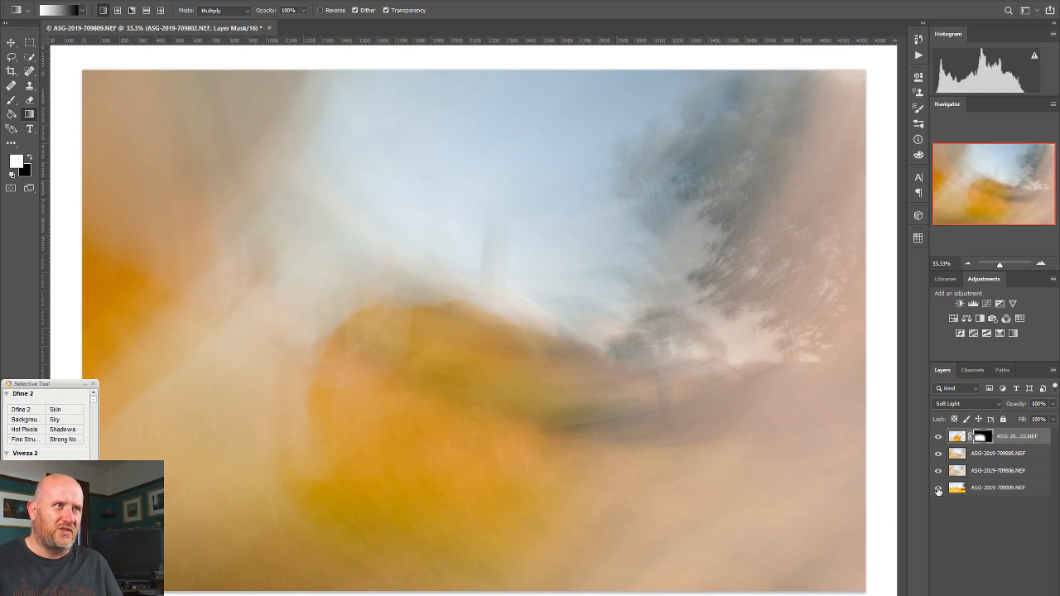
click(939, 489)
click(1004, 495)
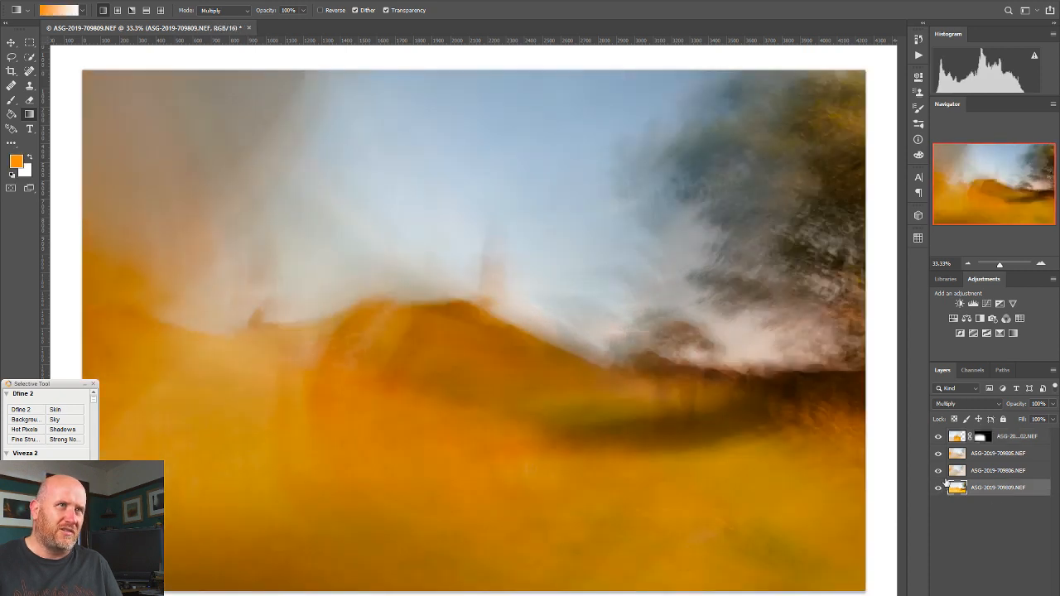
click(1053, 405)
drag(1052, 419, 1042, 423)
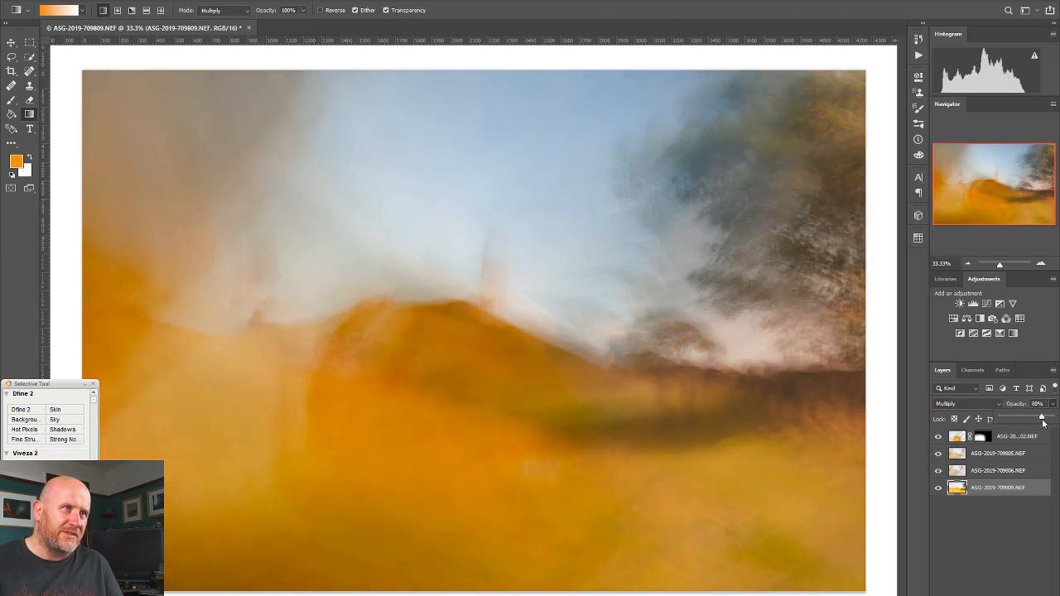
- Shift the 709805 layer slightly downward and compare the blend with that layer hidden and shown
key(v)
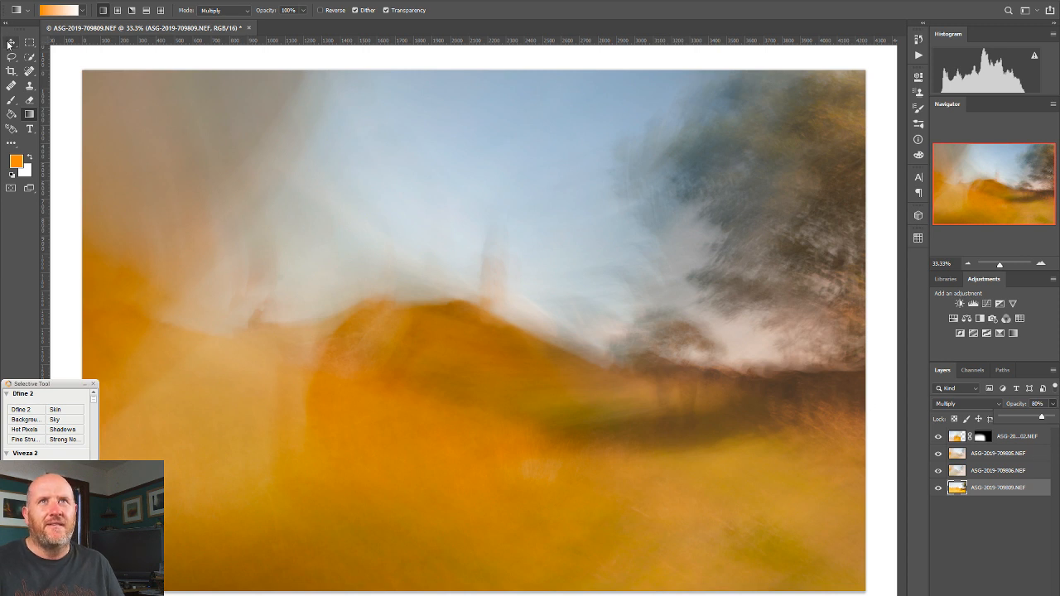
click(937, 454)
click(937, 454)
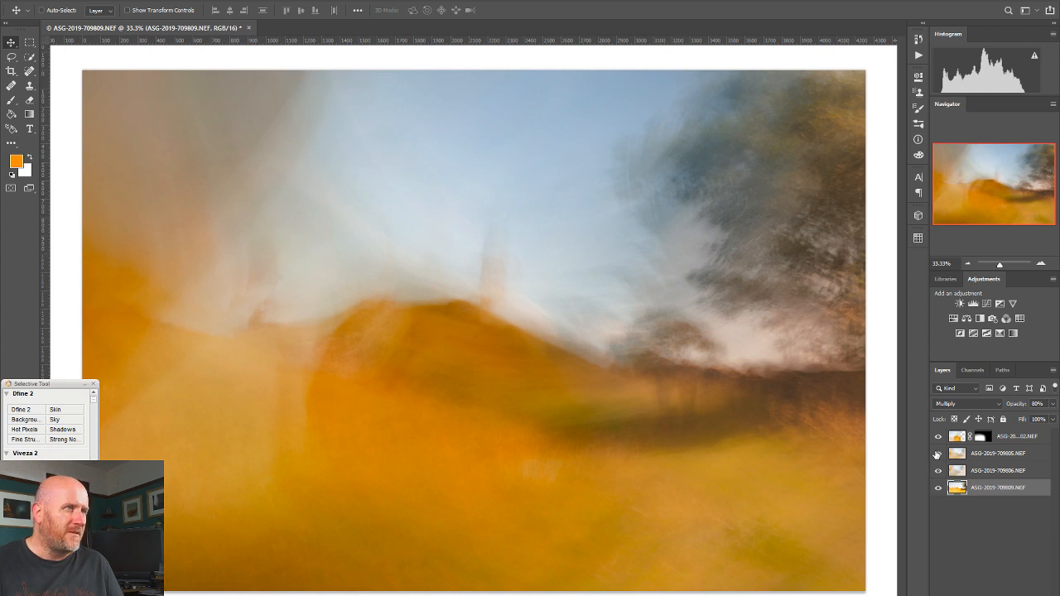
click(978, 455)
drag(393, 340, 393, 380)
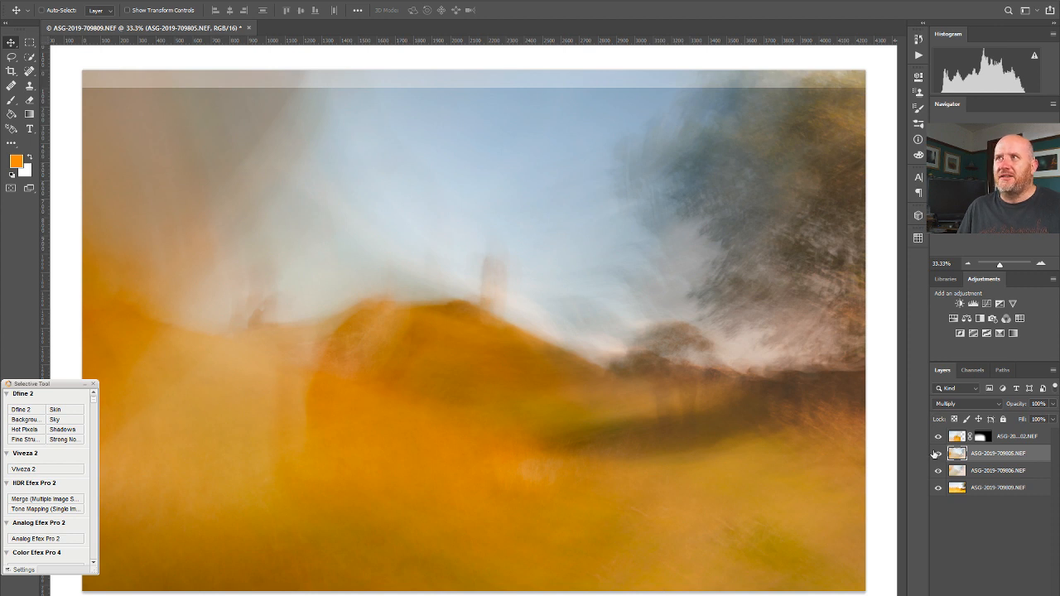
click(939, 453)
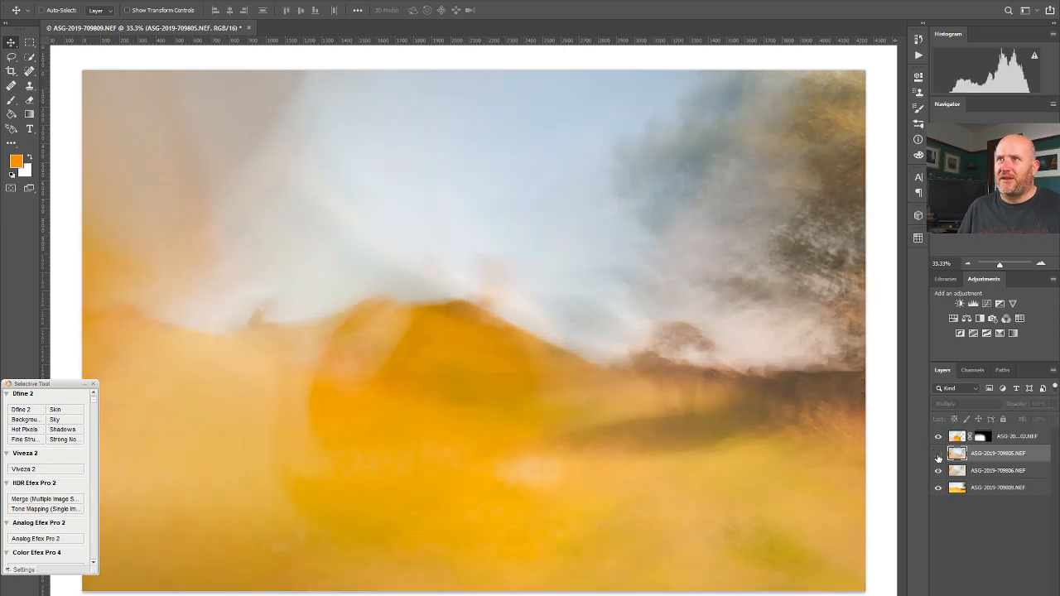
click(939, 454)
click(939, 454)
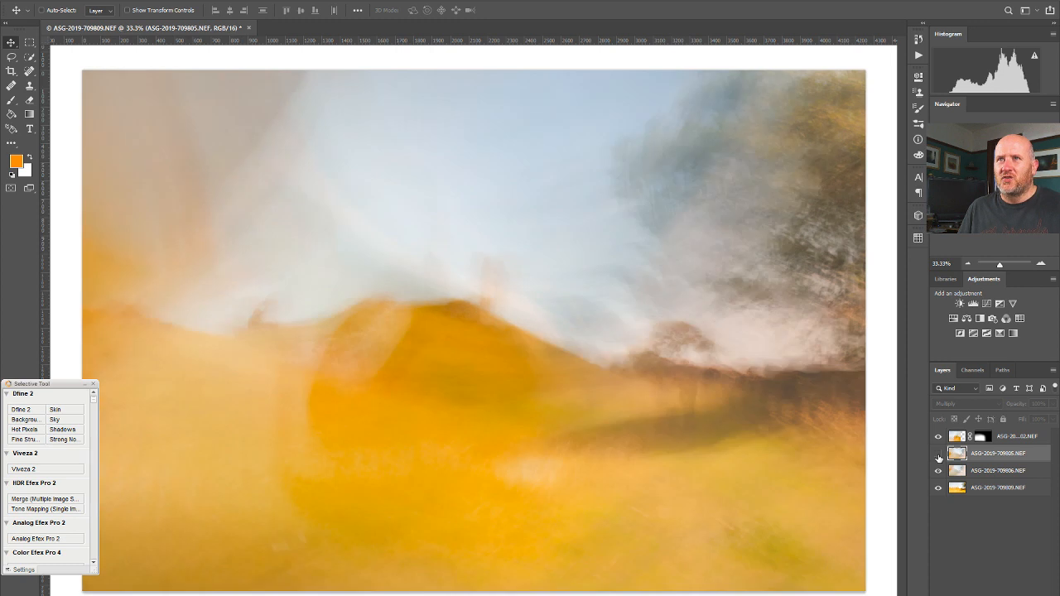
click(938, 454)
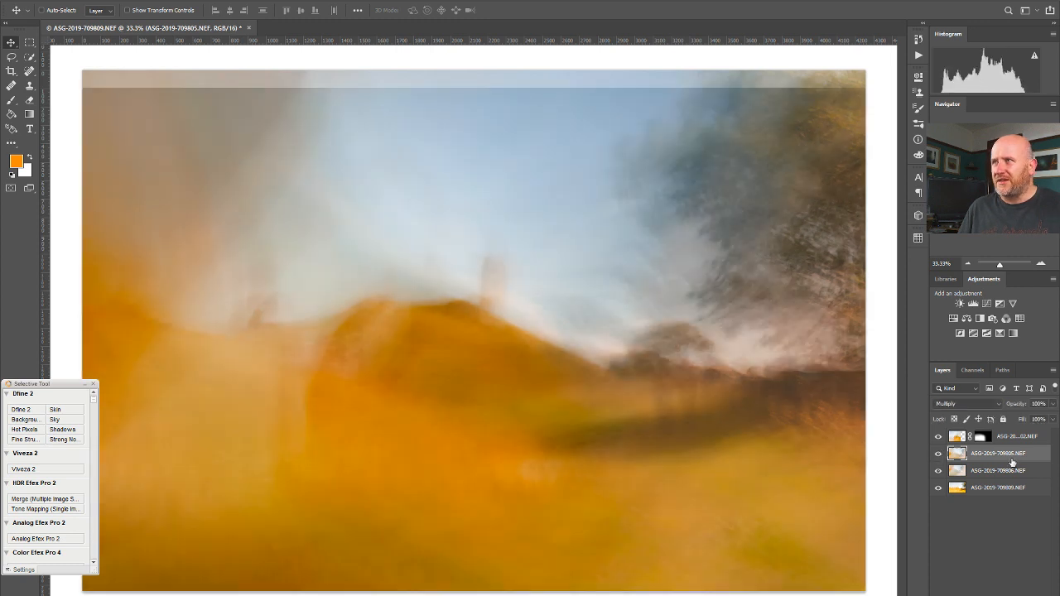
- Add a layer mask to the 709805 layer and fade its hard top edge and sky with gradients
click(29, 114)
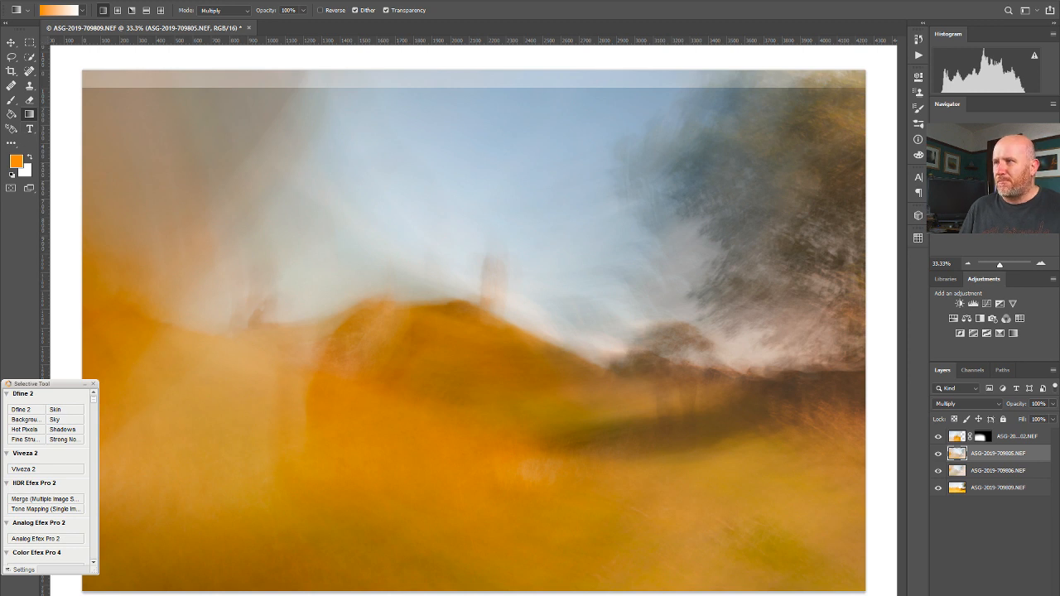
click(983, 593)
mouse_move(401, 106)
mouse_down()
mouse_move(402, 301)
mouse_move(390, 92)
mouse_up()
key(ctrl+z)
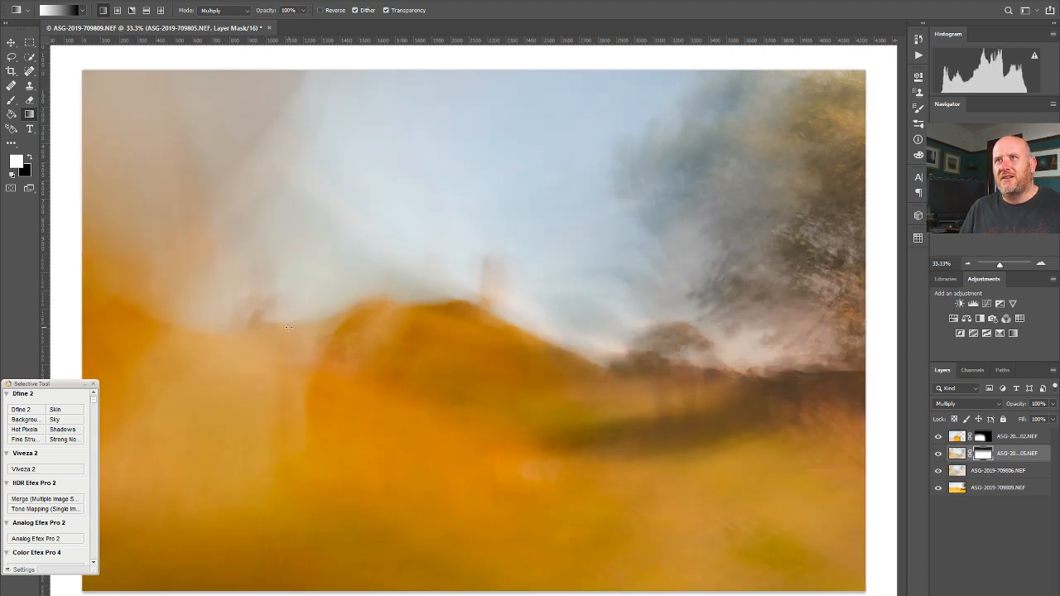
drag(270, 331, 241, 156)
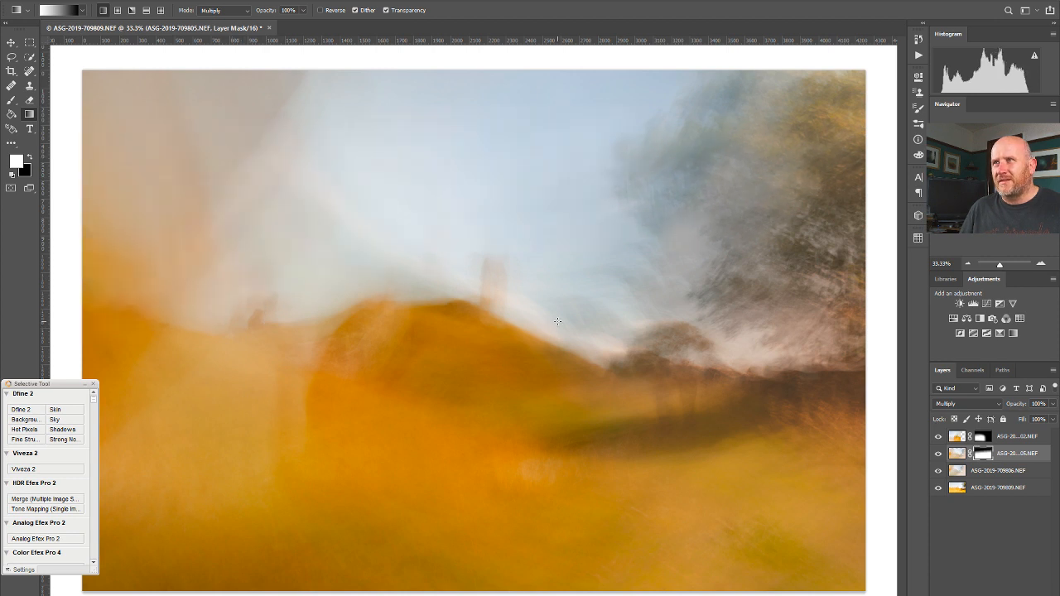
drag(552, 332, 706, 135)
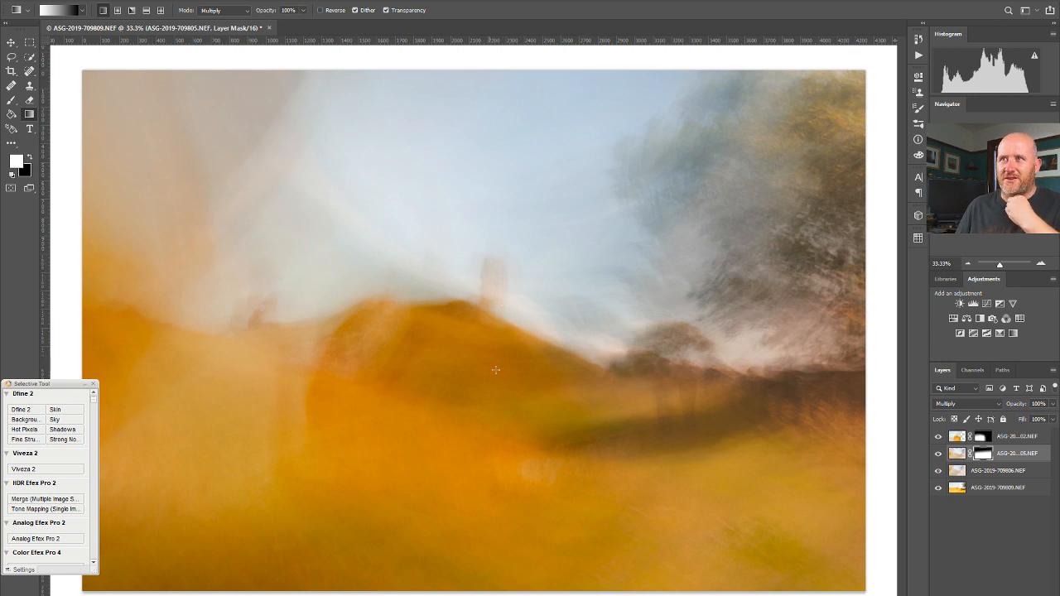
- Add a Curves adjustment layer above the 709802 layer and shape an S-curve with the lower point at input 104, output 81
key(v)
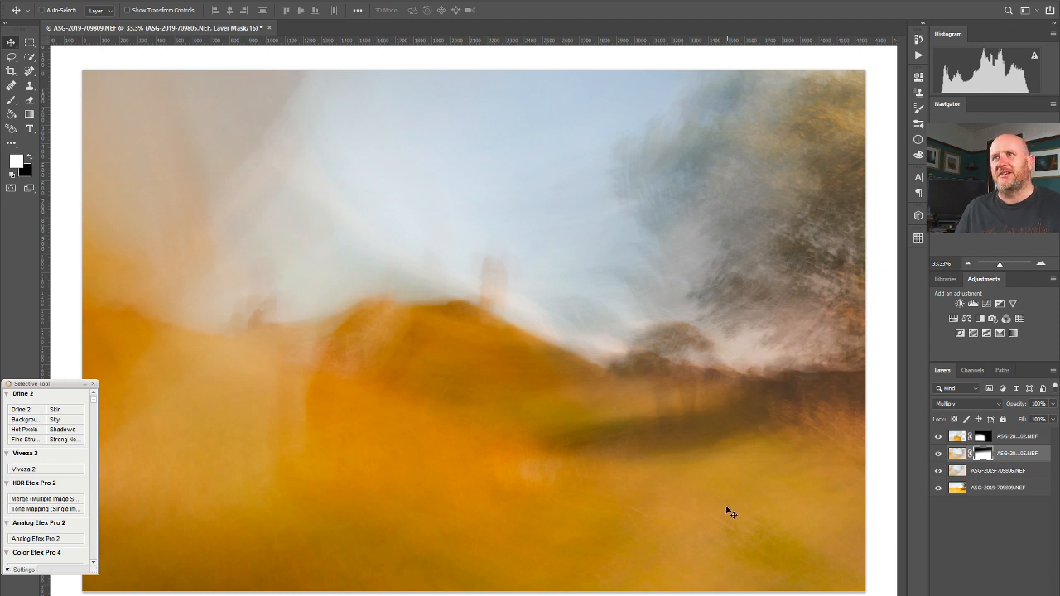
click(1015, 439)
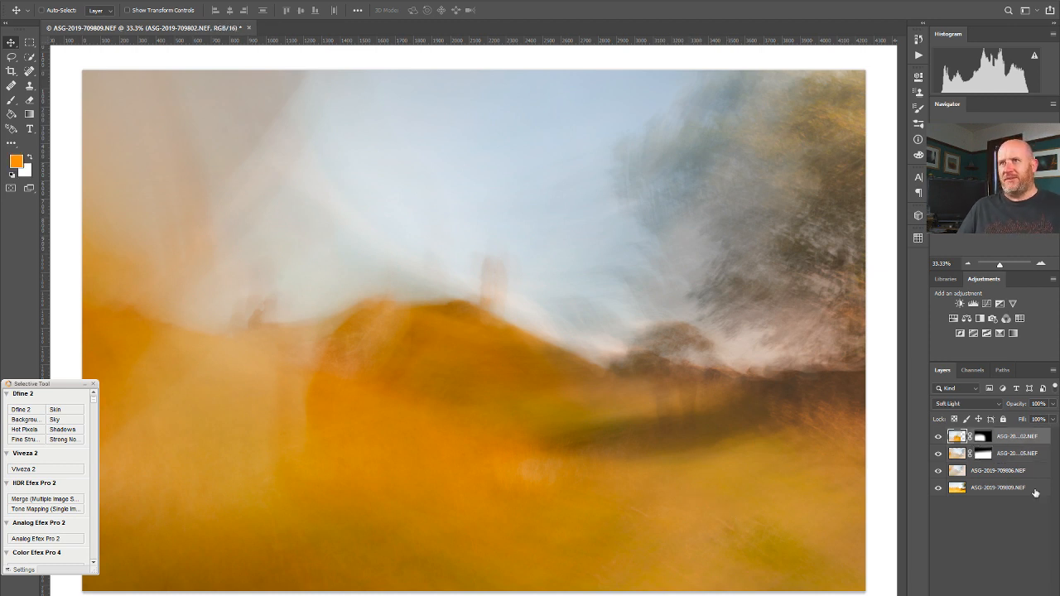
click(987, 303)
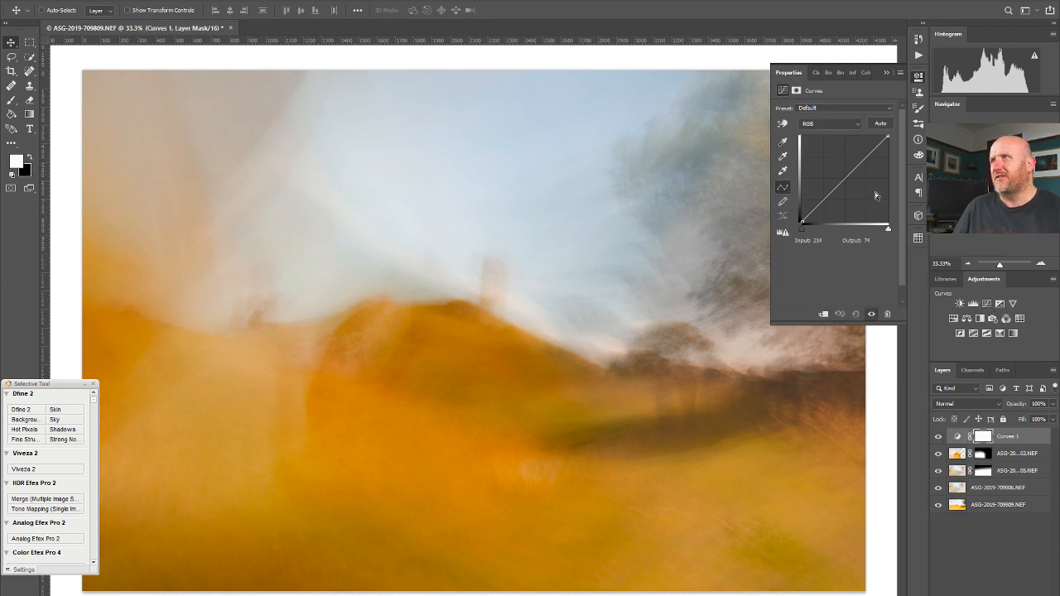
drag(861, 163, 837, 193)
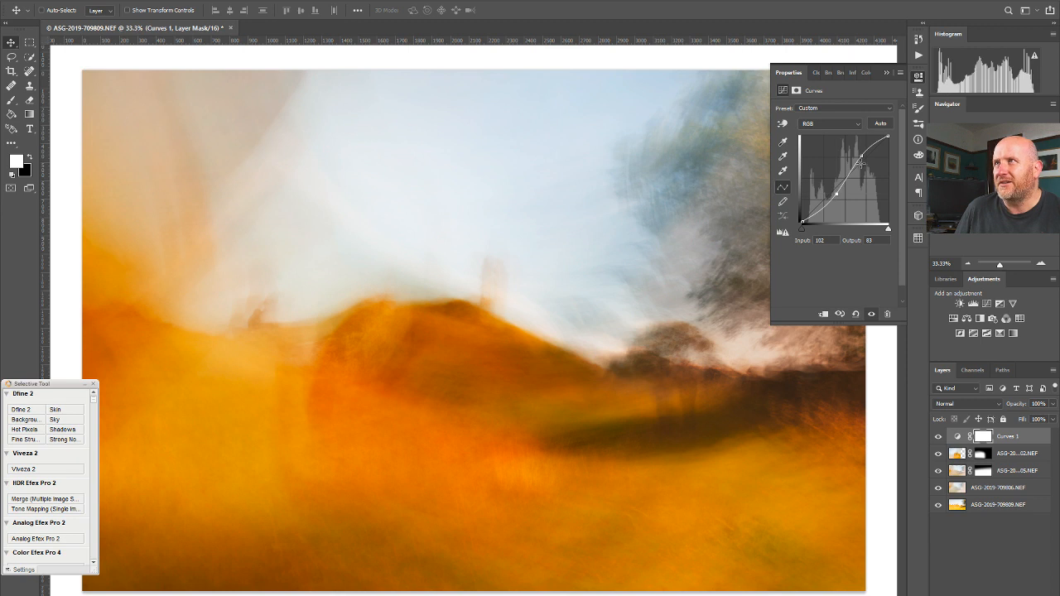
drag(862, 156, 892, 138)
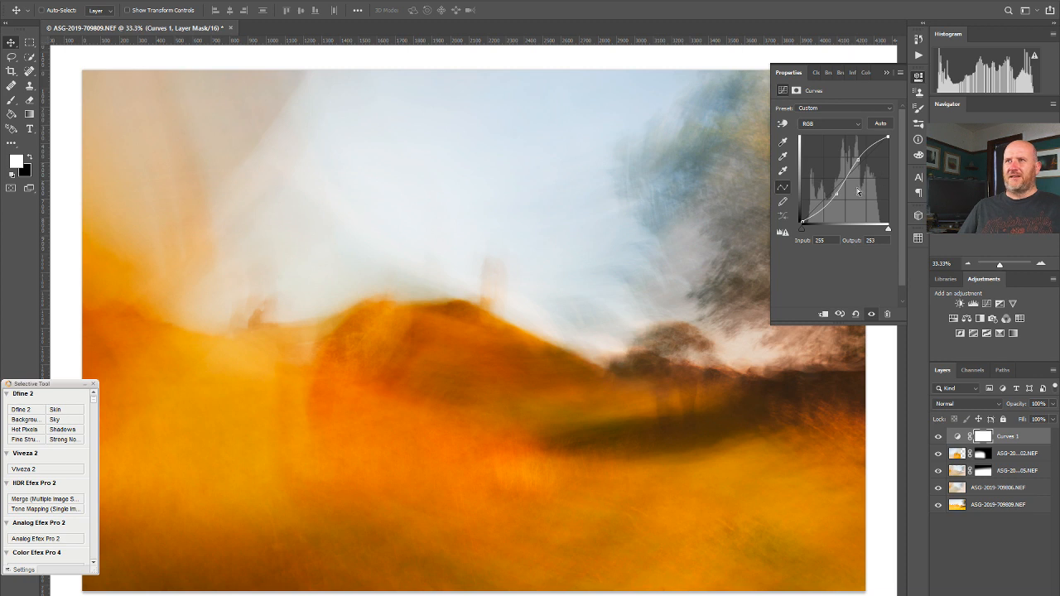
drag(836, 193, 838, 194)
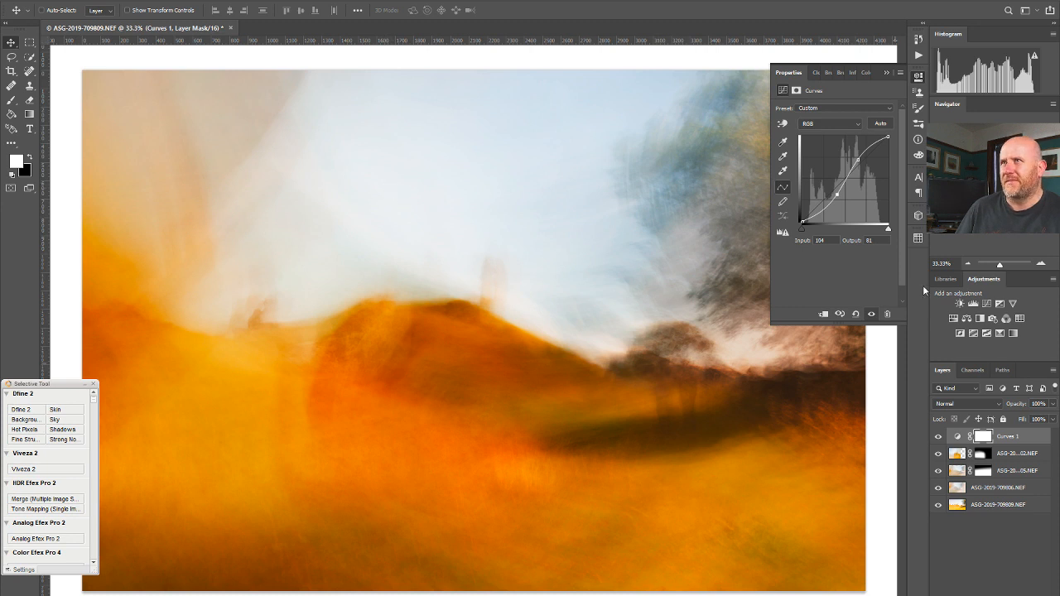
click(917, 77)
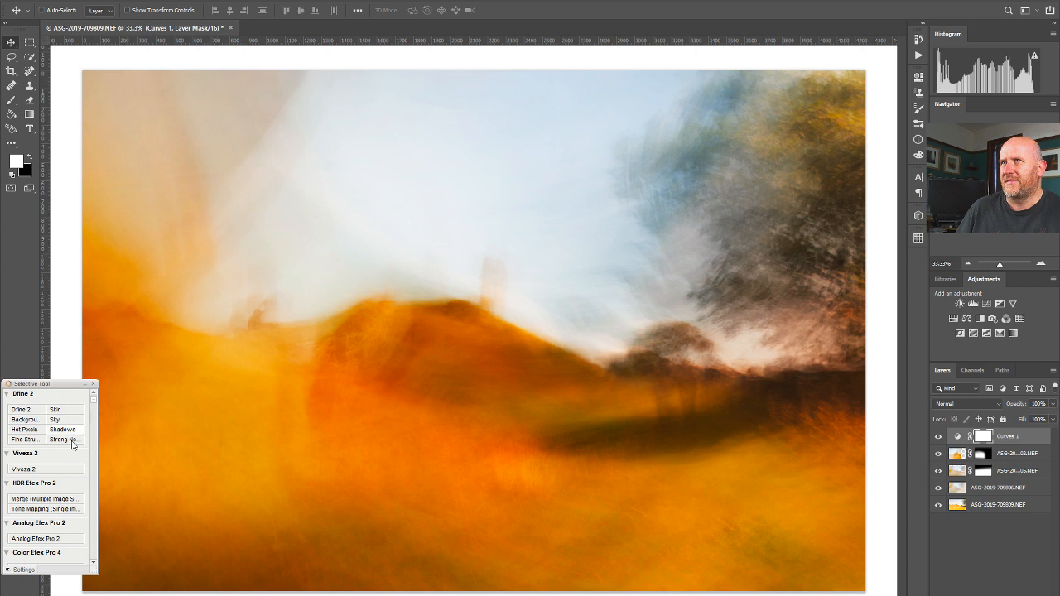
- Open the image in Analog Efex Pro 2, browse the imported presets, and apply Autumn Fall
click(27, 539)
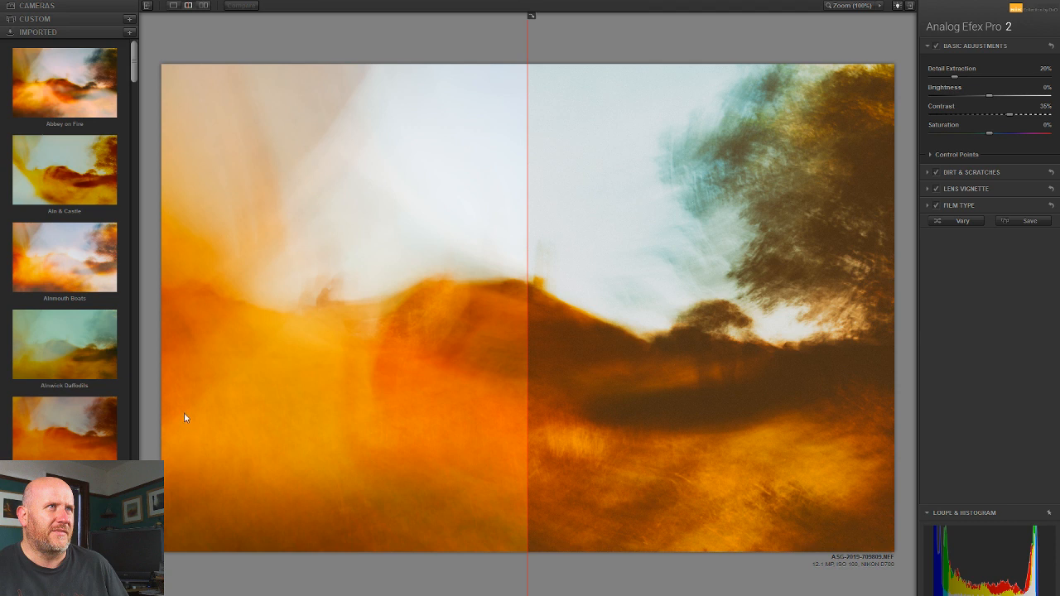
scroll(135, 75, down, 1)
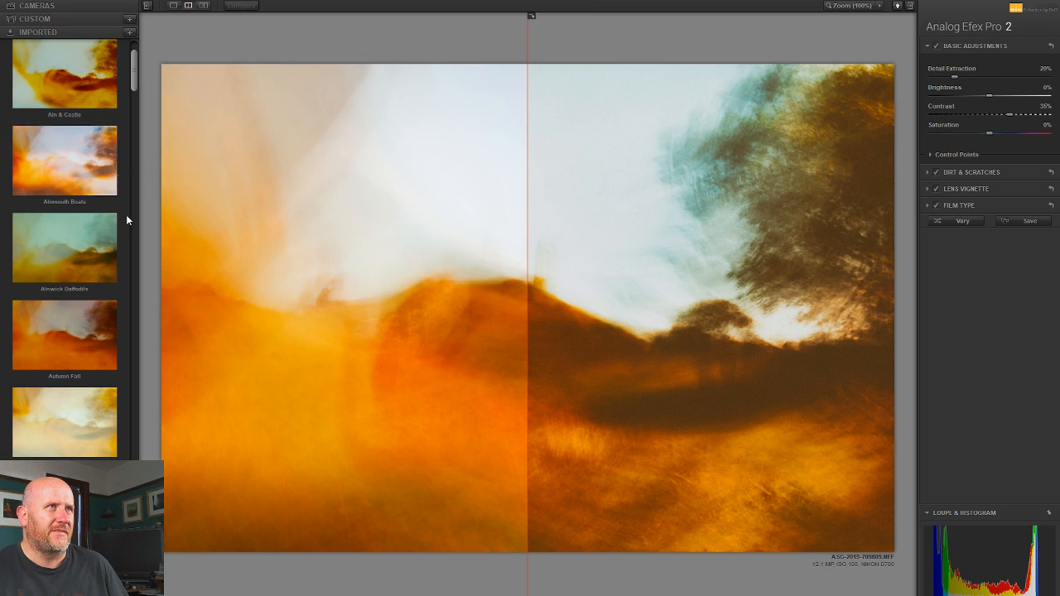
drag(134, 81, 127, 126)
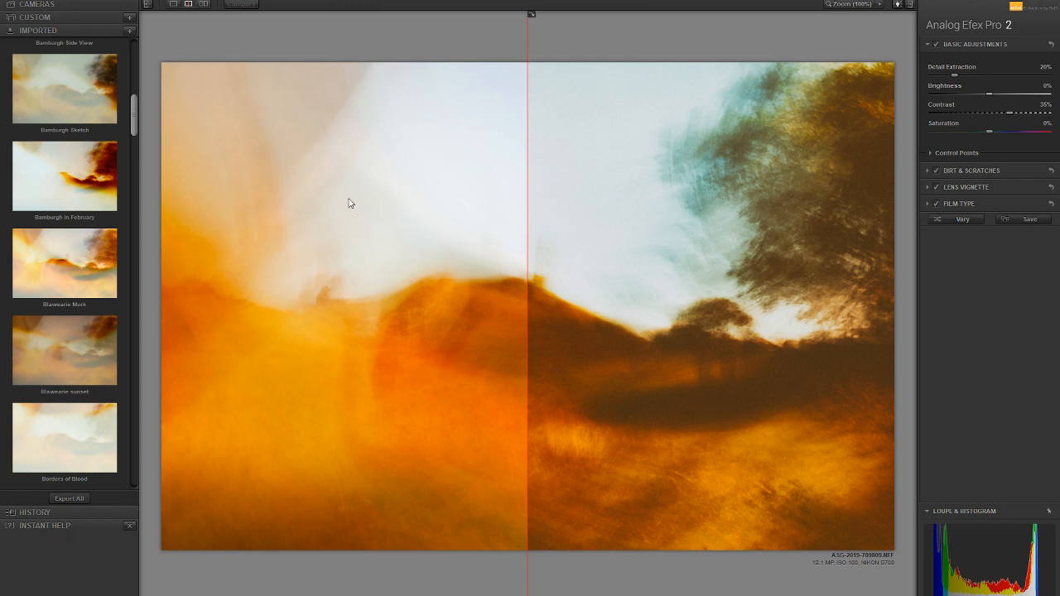
scroll(134, 118, down, 3)
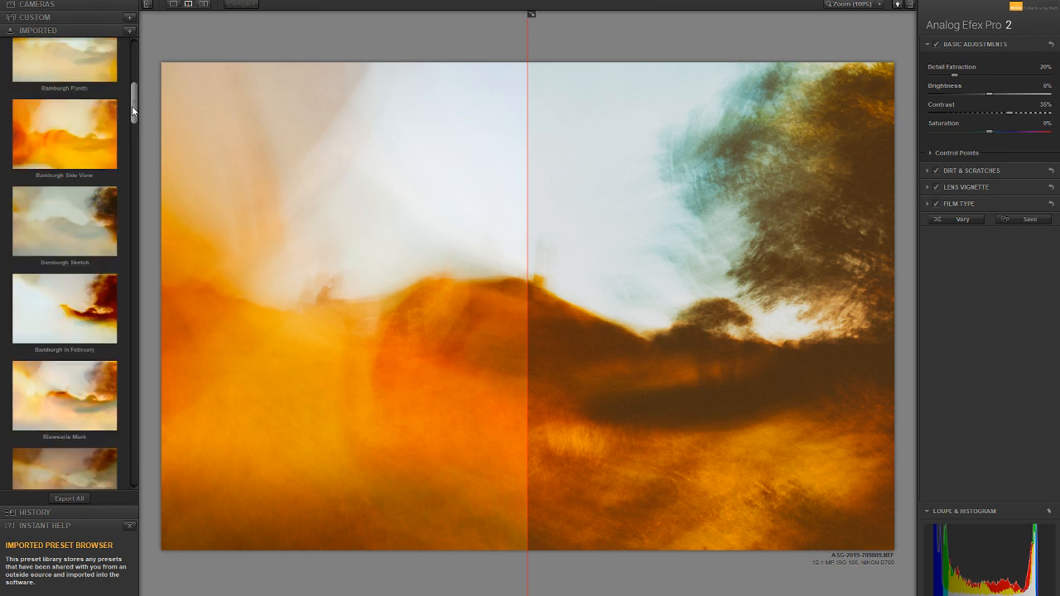
drag(130, 141, 138, 212)
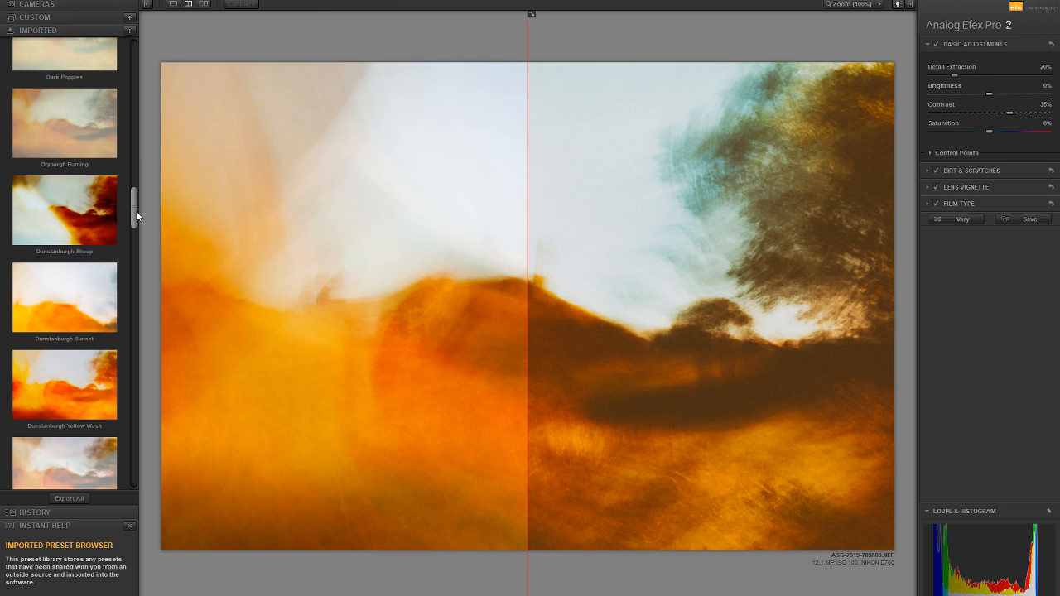
drag(136, 210, 136, 211)
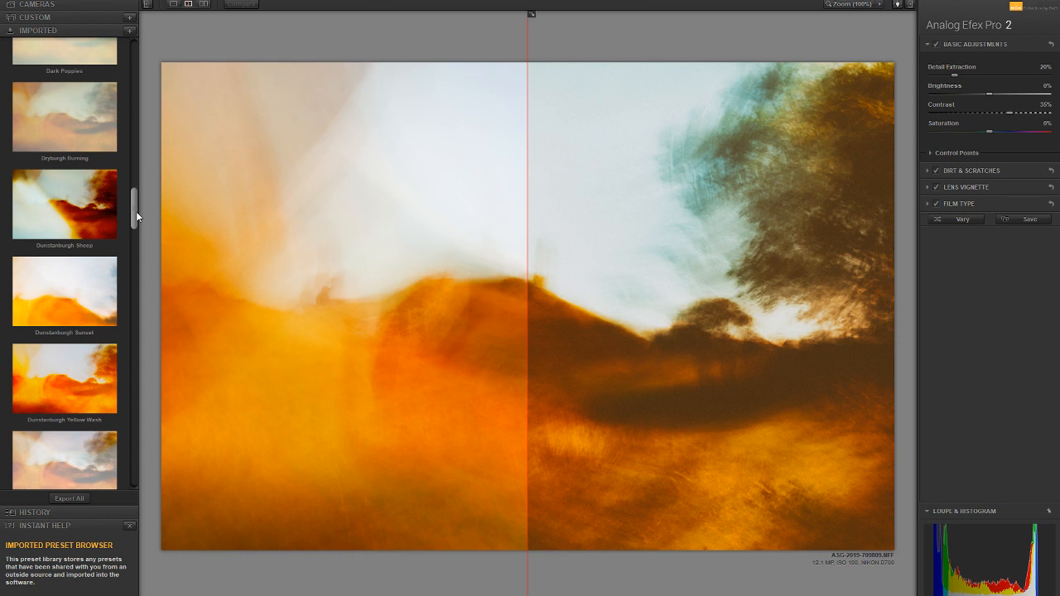
drag(136, 212, 136, 82)
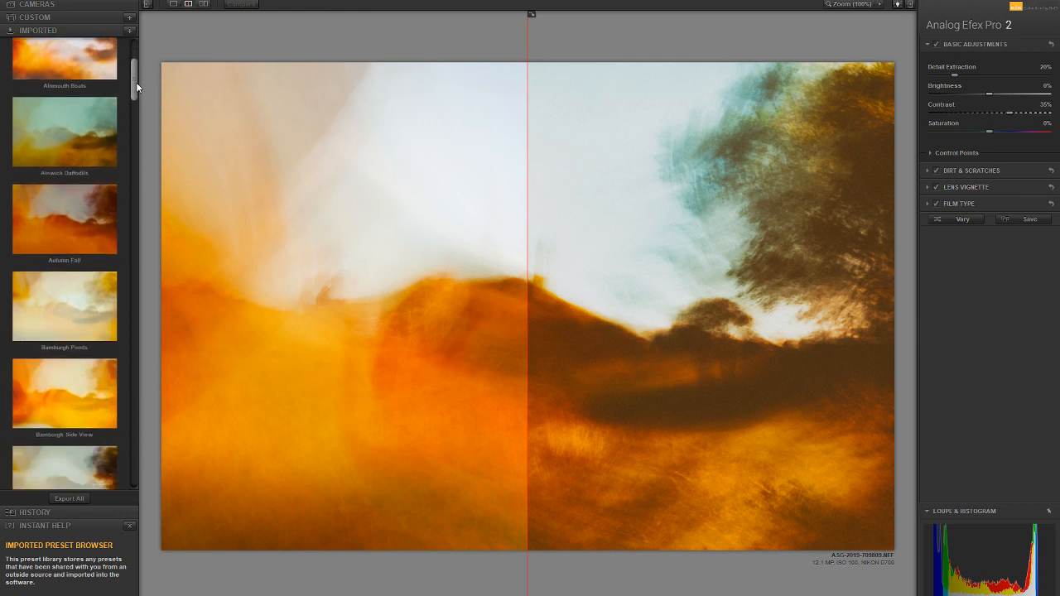
click(93, 238)
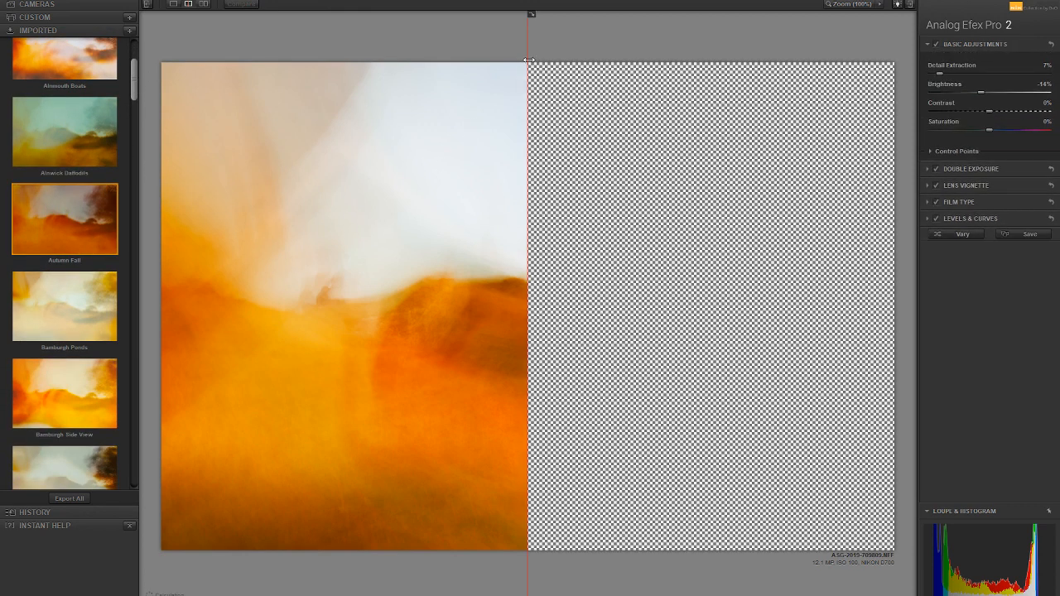
- Show the Autumn Fall preview across the whole image and compare it with the Double Exposure effect off and on
drag(528, 48, 138, 31)
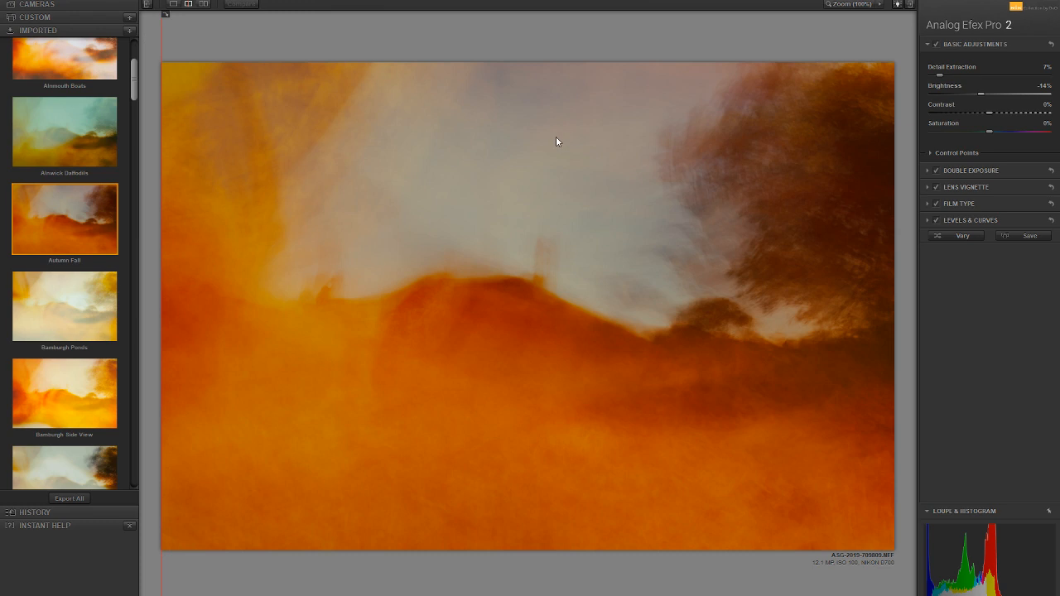
click(977, 185)
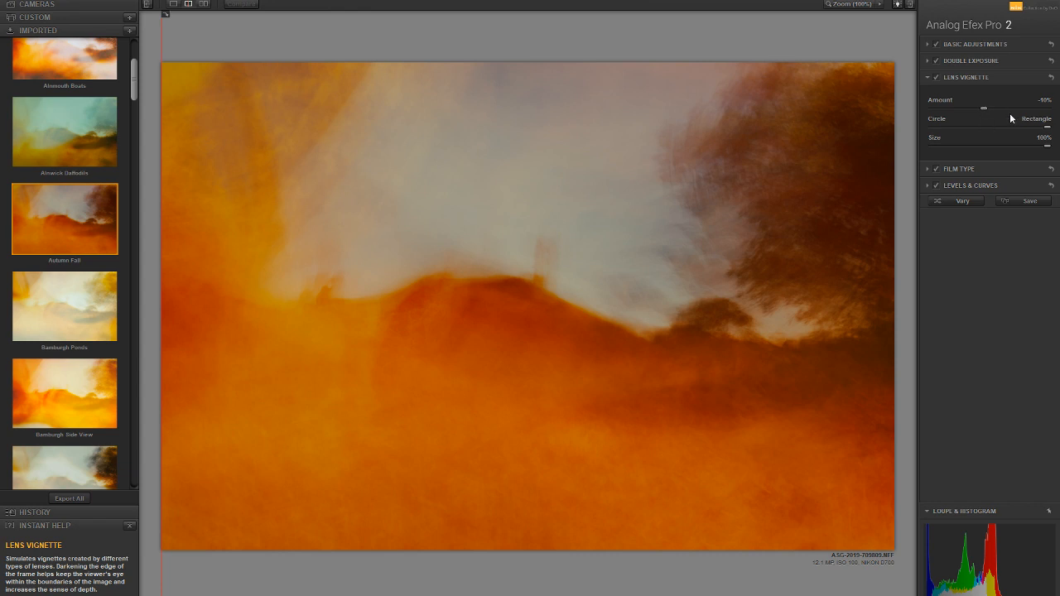
click(937, 62)
click(937, 63)
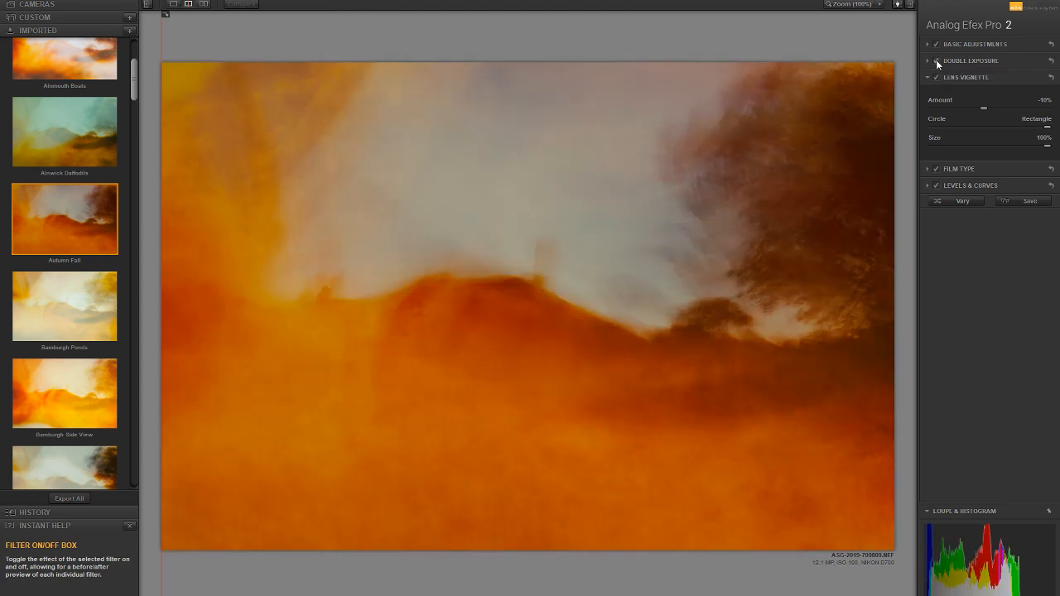
- Try rotating and repositioning the second exposure of the Autumn Fall preset so it blends over the hill and sky
click(988, 63)
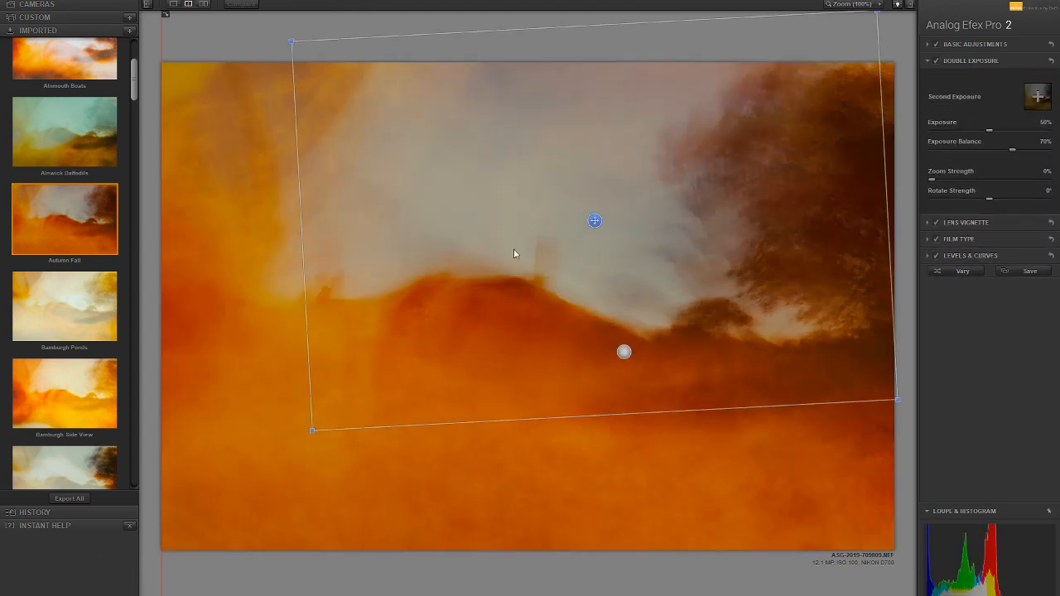
drag(276, 22, 699, 432)
drag(754, 381, 767, 353)
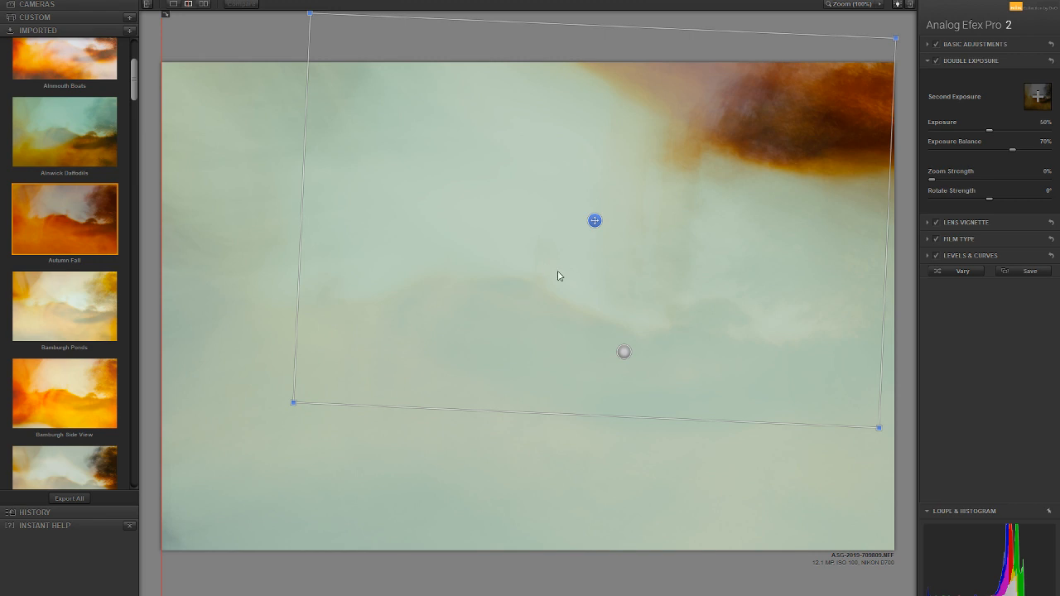
drag(594, 221, 346, 288)
drag(699, 94, 624, 594)
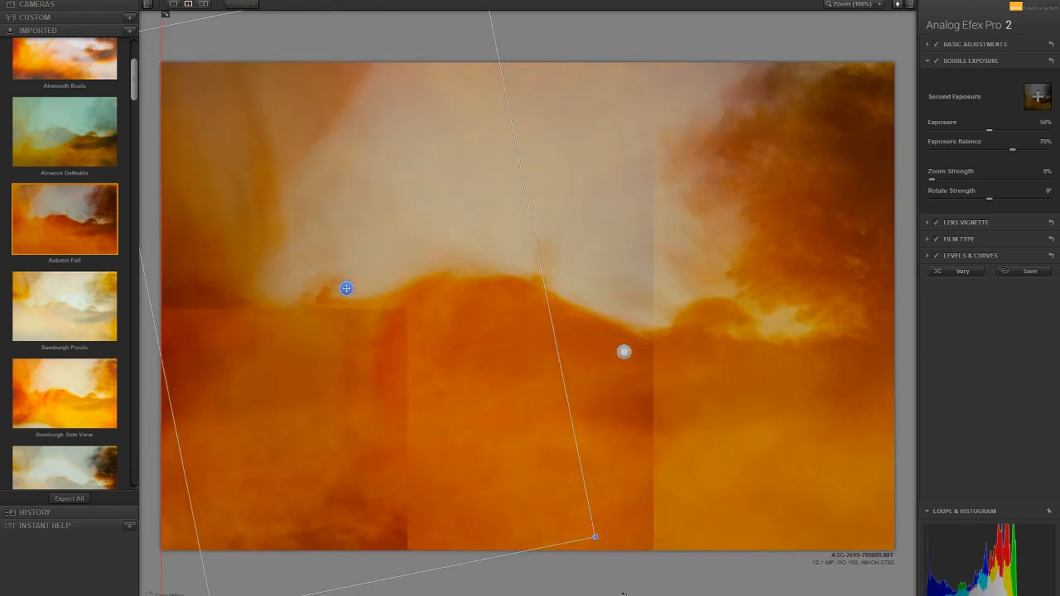
drag(346, 289, 425, 7)
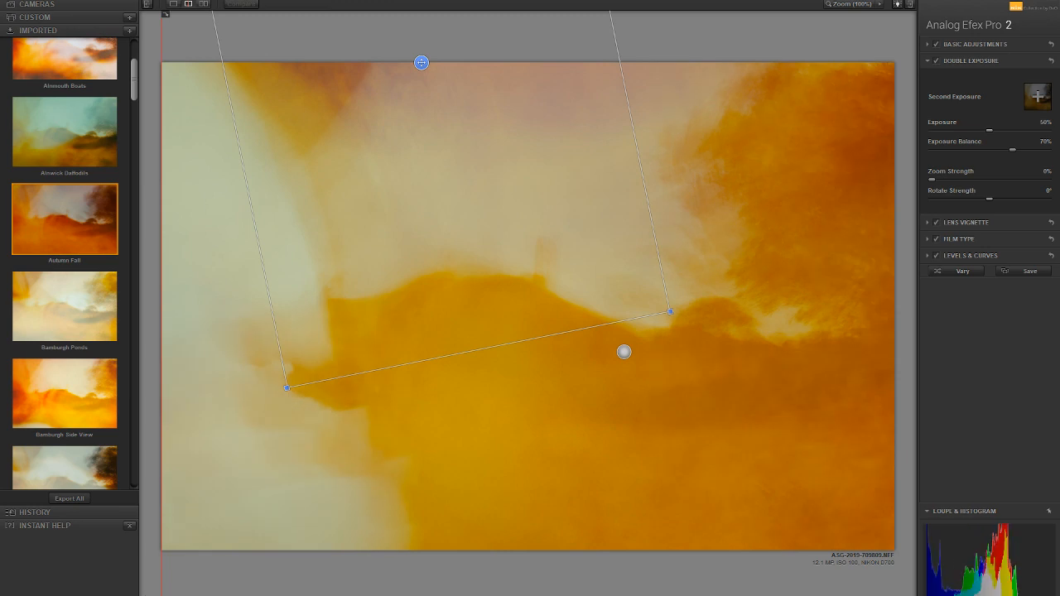
drag(261, 39, 241, 40)
drag(288, 162, 419, 244)
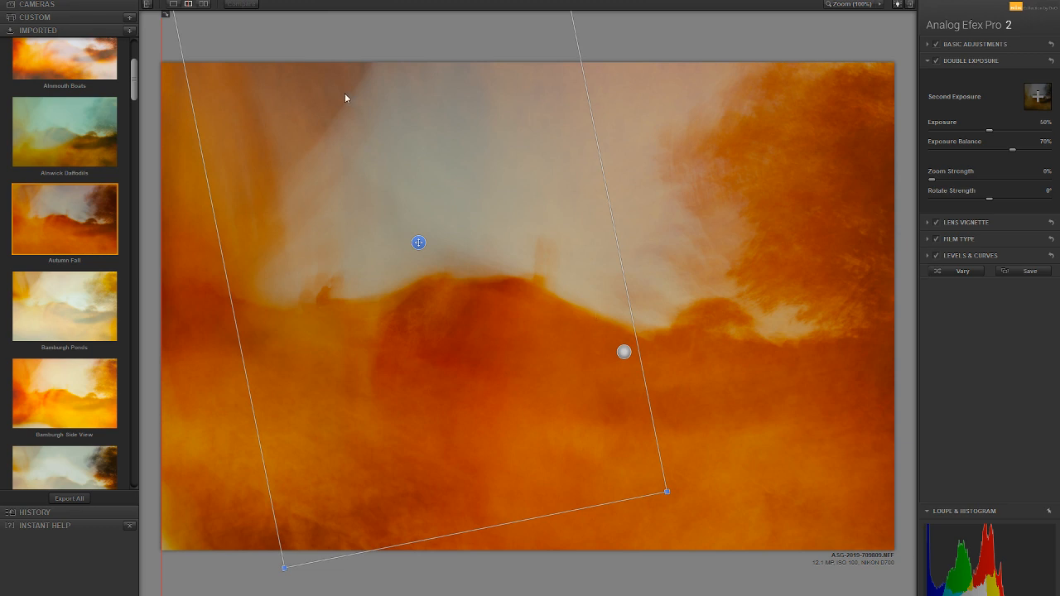
drag(642, 216, 480, 279)
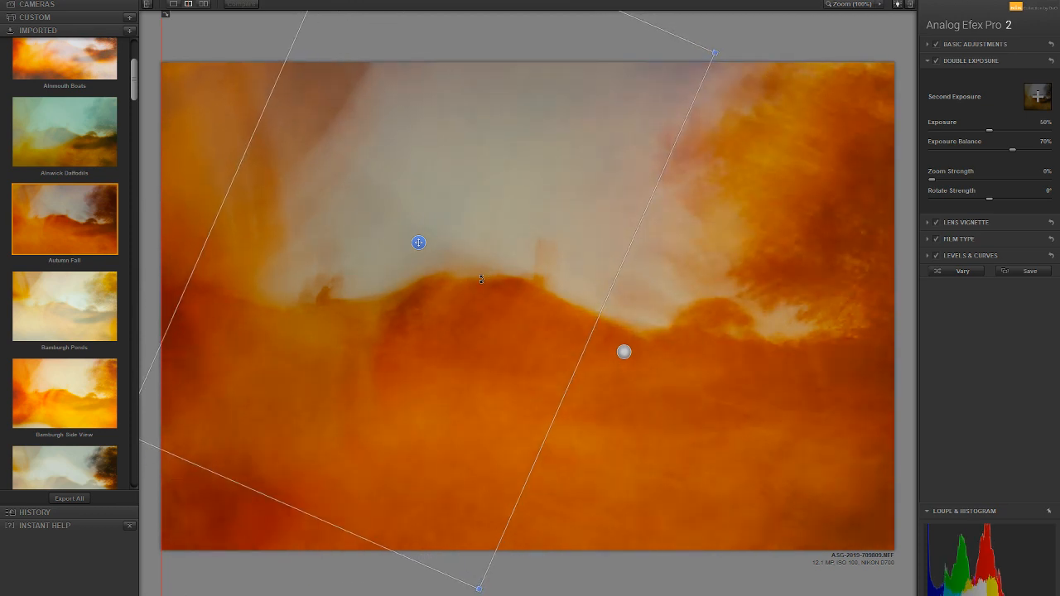
drag(418, 243, 316, 189)
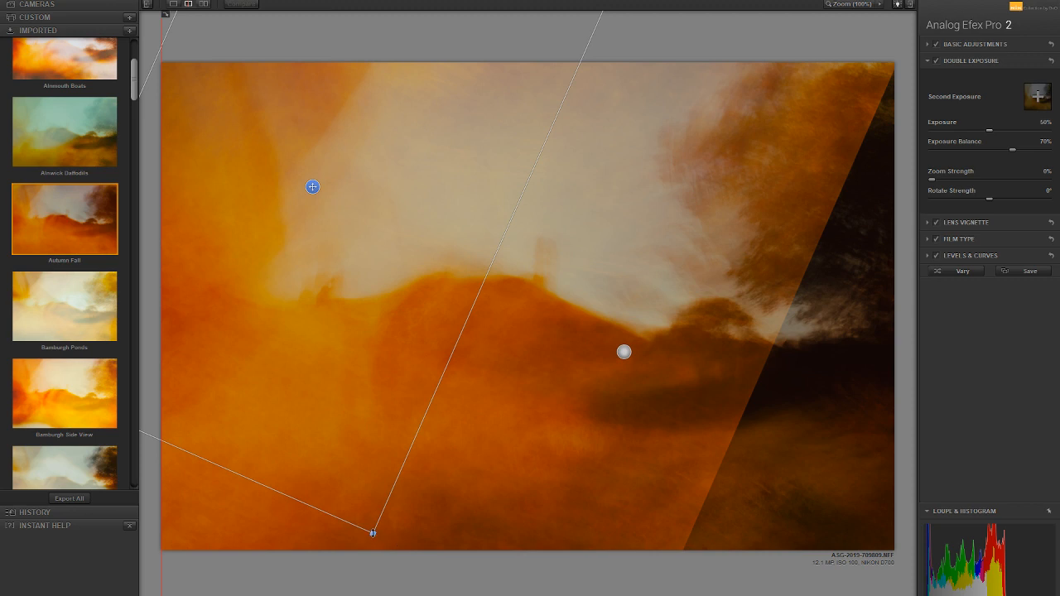
drag(315, 189, 381, 255)
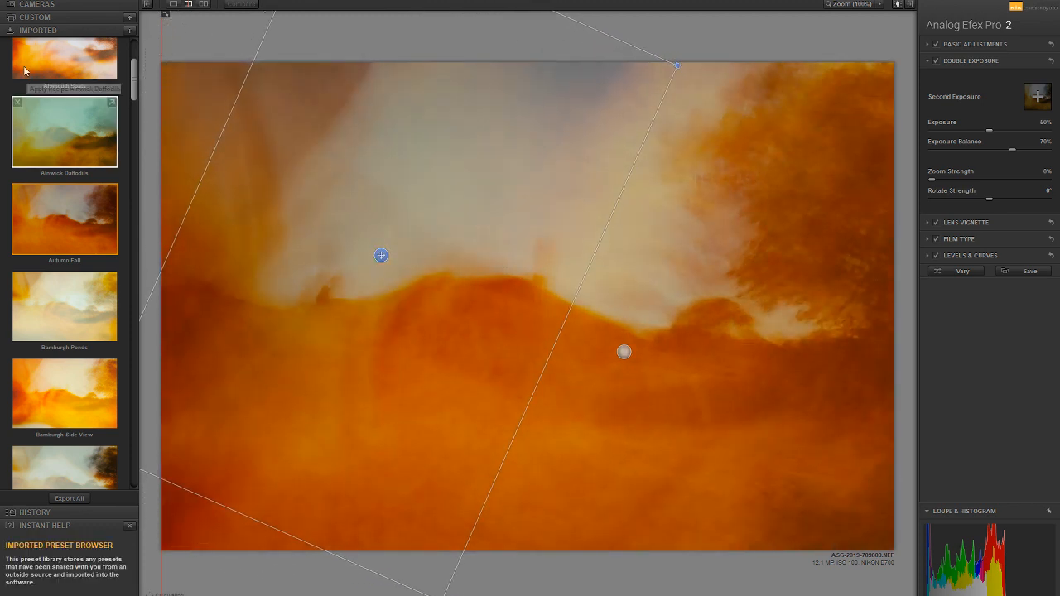
- Browse the imported presets and apply Buttermere Blue to the image
click(37, 17)
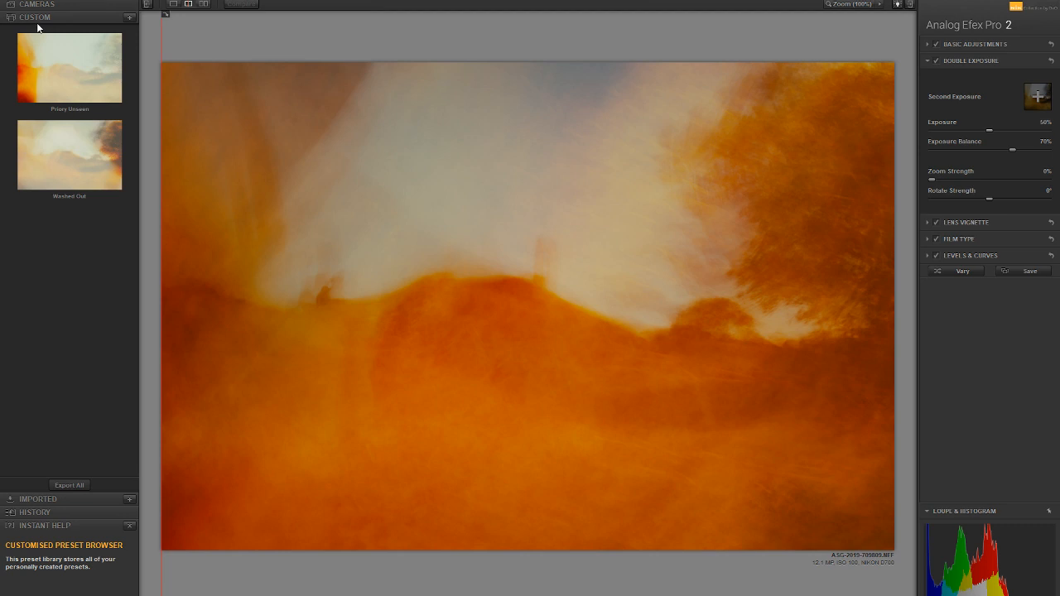
click(38, 499)
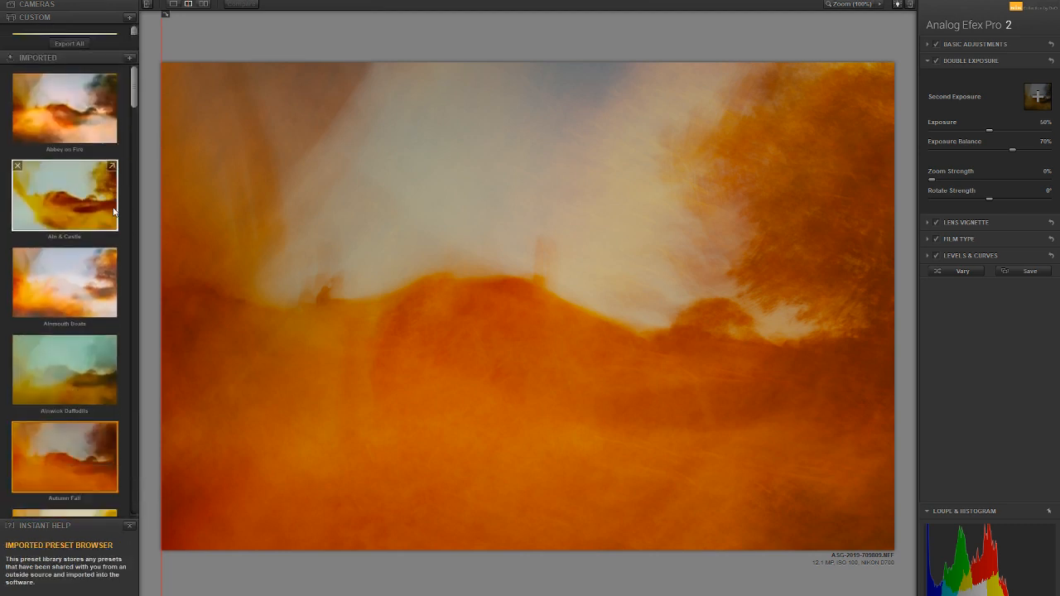
drag(133, 62, 125, 137)
click(81, 326)
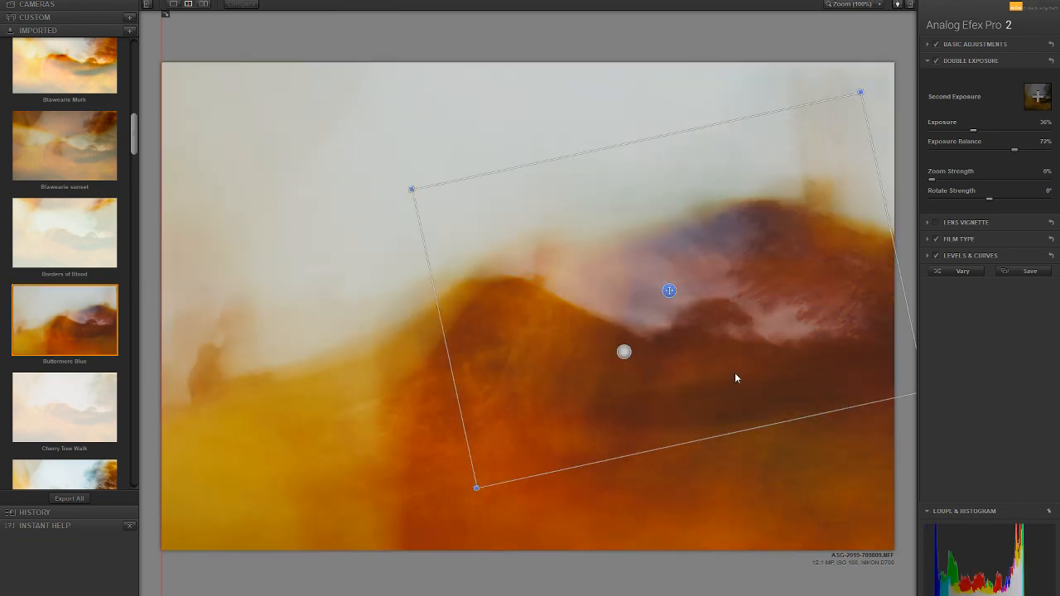
- Rotate the second exposure about a quarter turn, scale it to 400%, and centre it near the image's upper edge, left of the middle
drag(398, 146, 307, 373)
drag(669, 290, 654, 62)
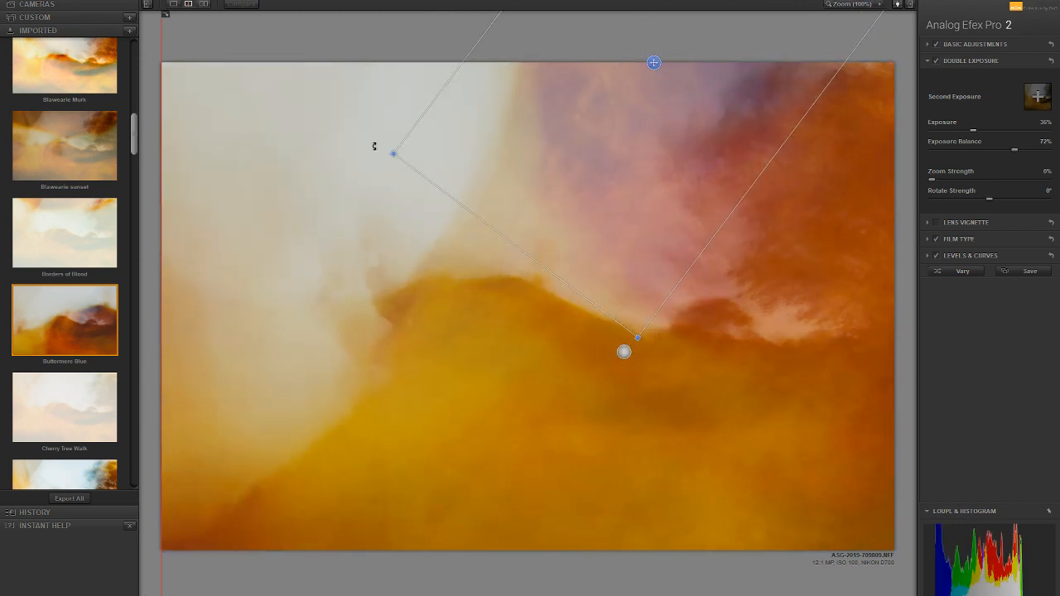
drag(392, 154, 174, 175)
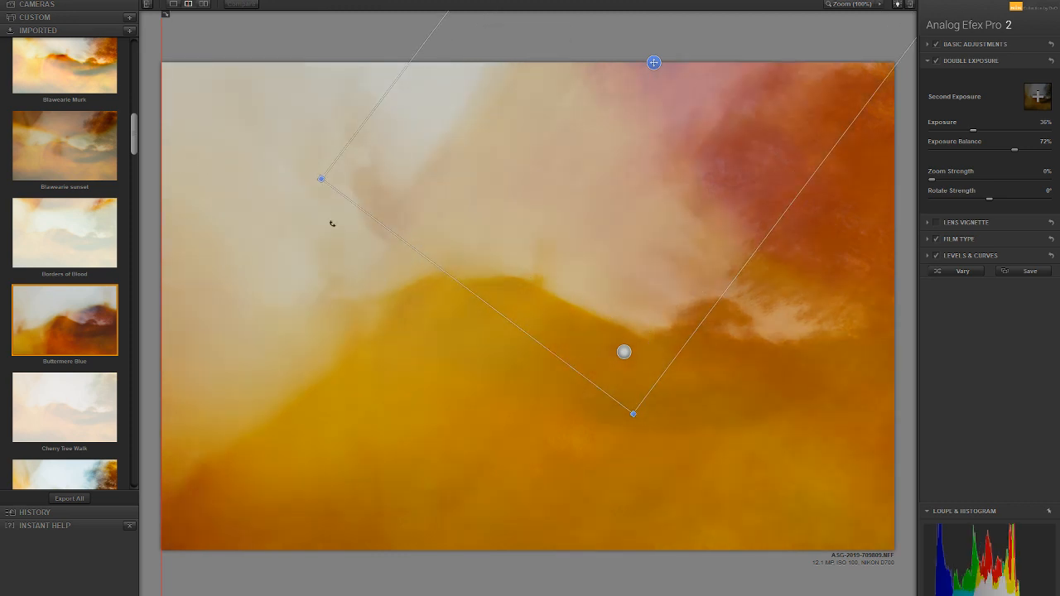
drag(279, 269, 316, 291)
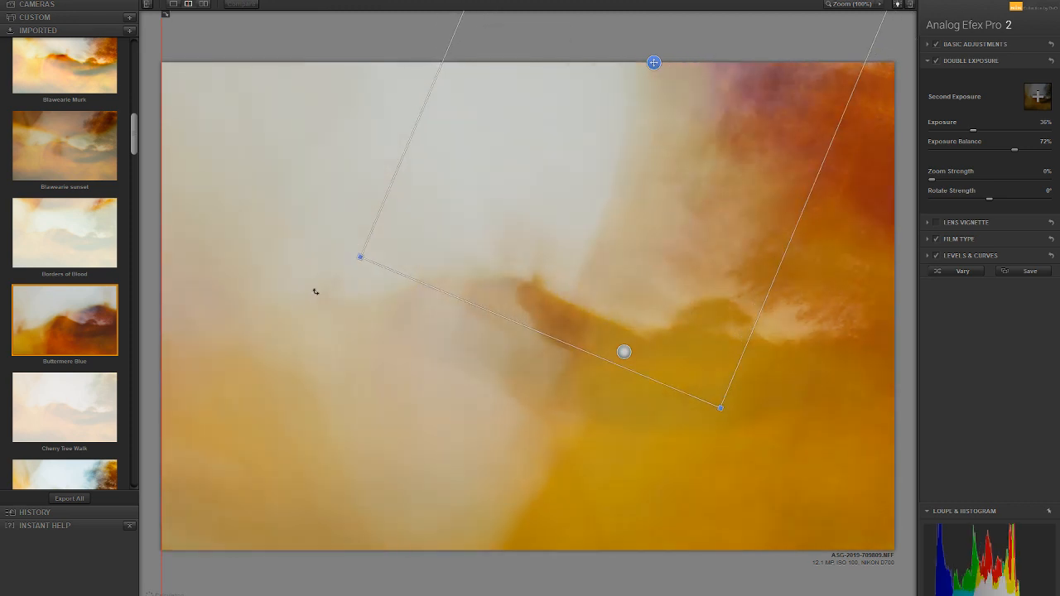
drag(654, 63, 578, 62)
drag(648, 450, 779, 368)
drag(575, 24, 452, 5)
drag(463, 62, 462, 84)
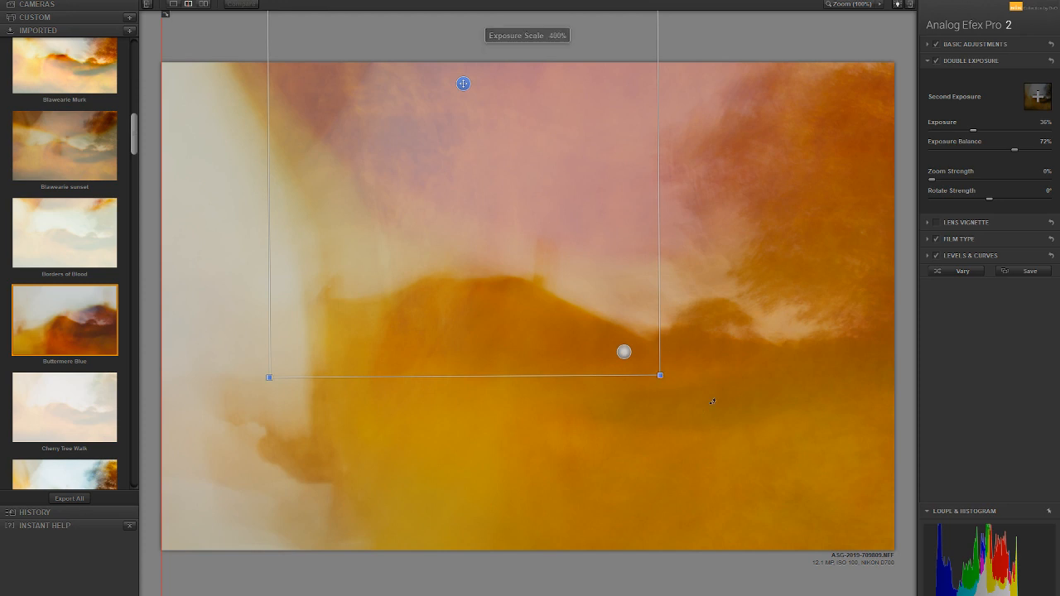
- Tilt the enlarged second exposure diagonally and shift its centre to the image's upper-left area, just below the upper edge
drag(655, 423, 810, 453)
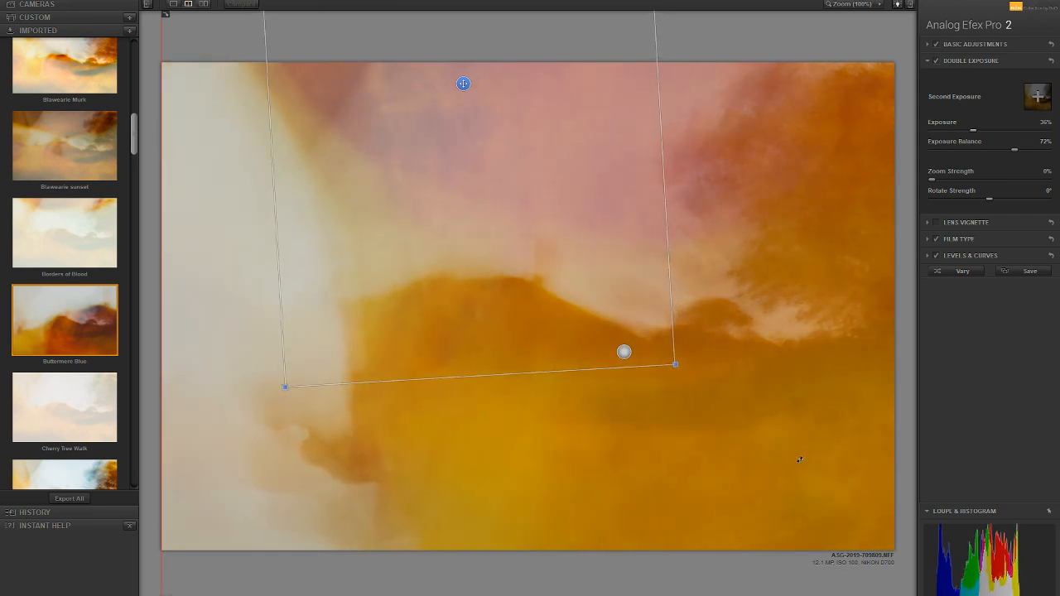
drag(793, 462, 793, 464)
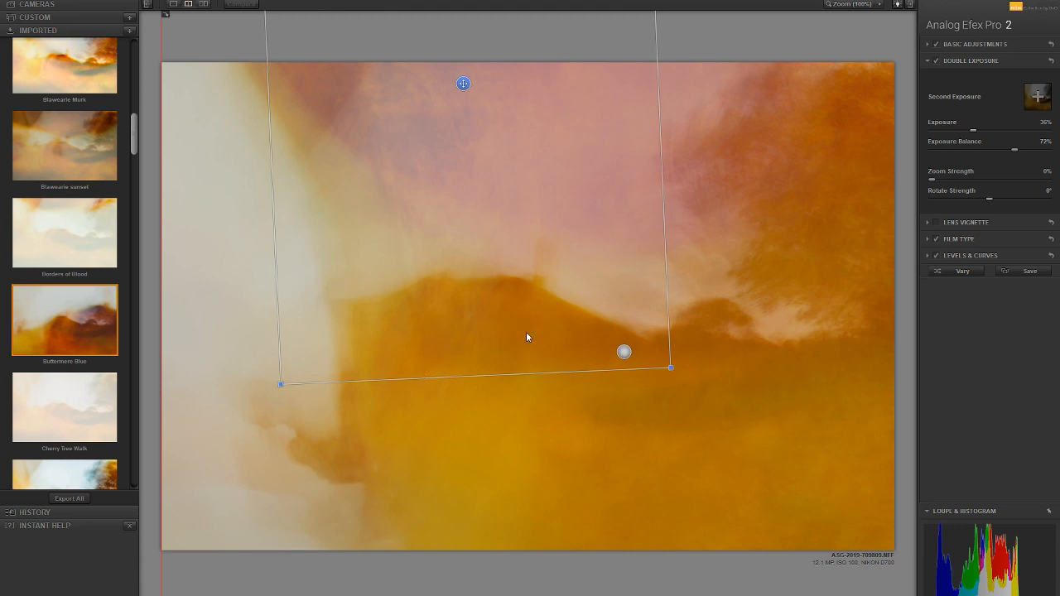
drag(688, 383, 733, 353)
drag(463, 84, 451, 94)
drag(245, 434, 429, 500)
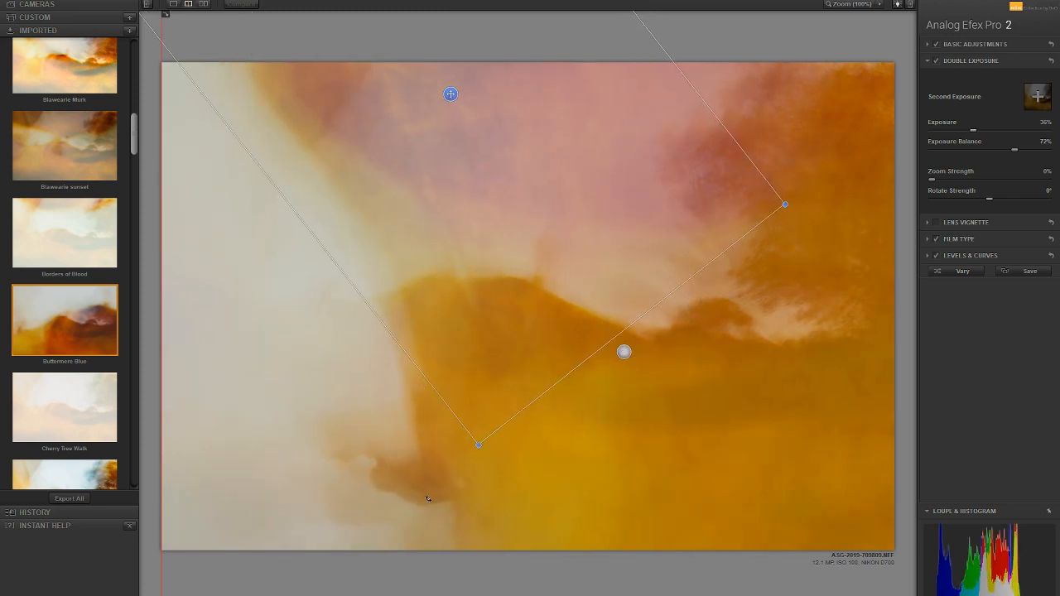
drag(430, 112, 337, 161)
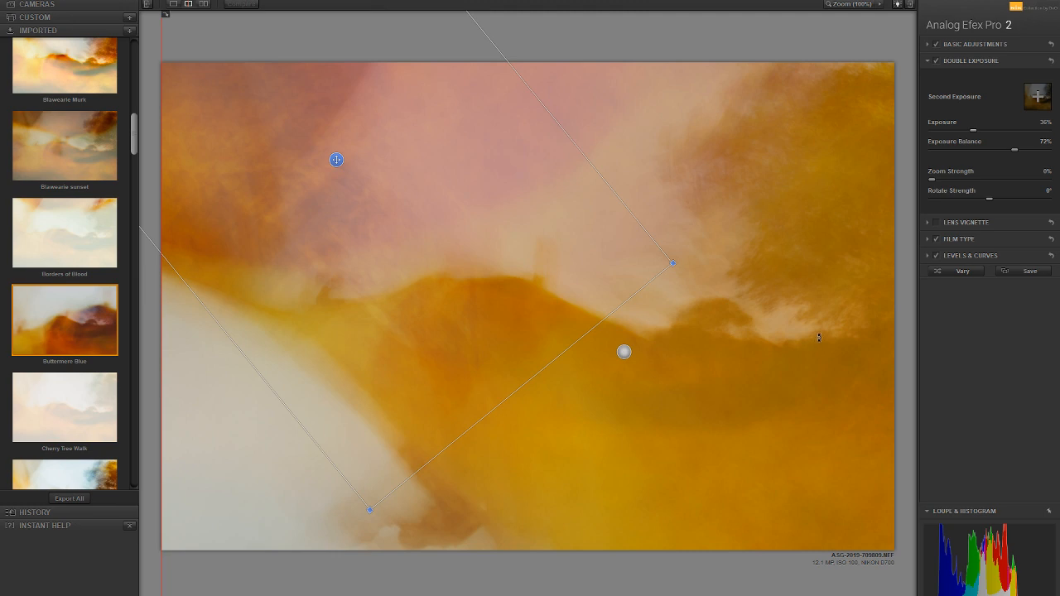
drag(337, 161, 291, 16)
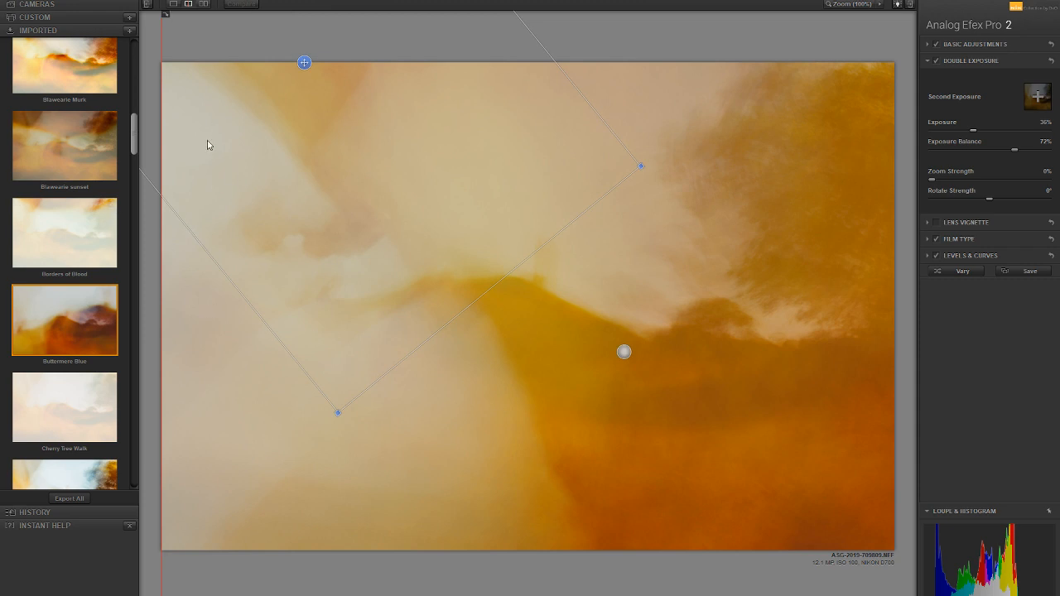
drag(304, 62, 292, 87)
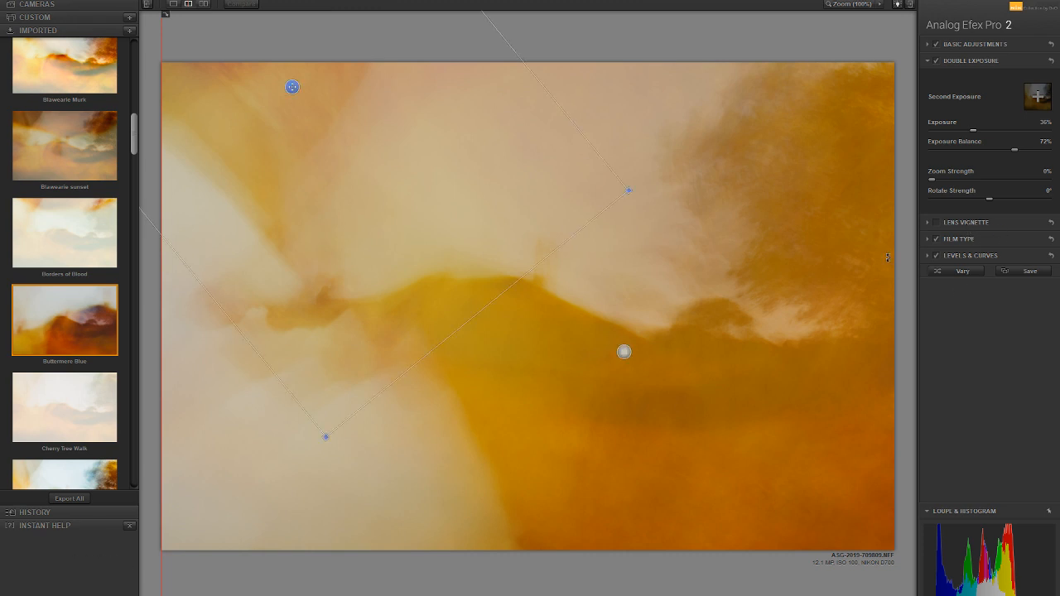
- Compare the Basic Adjustments effect off and on, and set Detail Extraction to 6% and Brightness to -5%
click(936, 44)
click(936, 45)
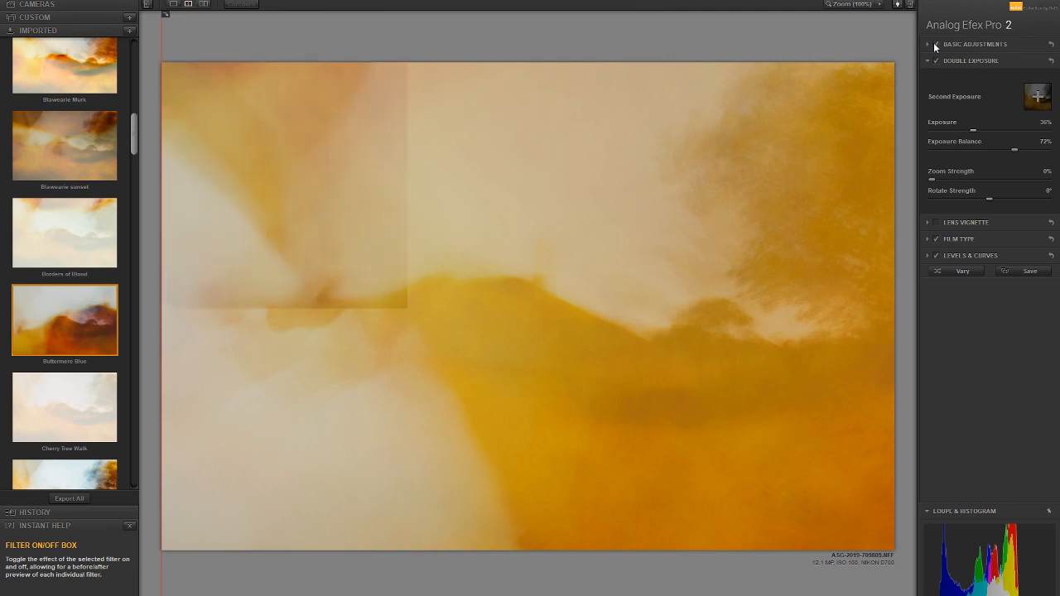
click(950, 45)
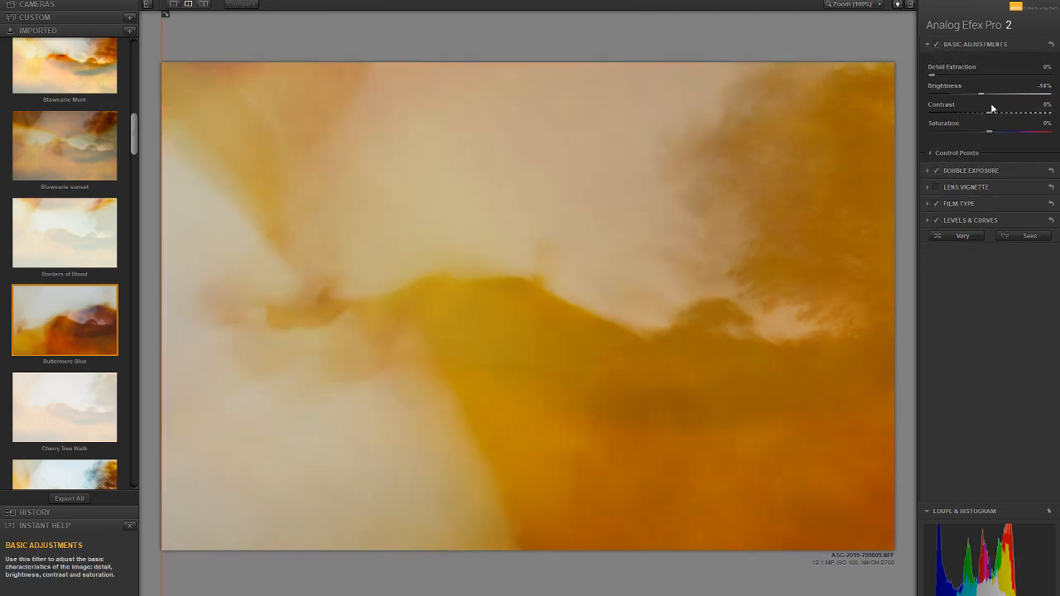
double_click(981, 92)
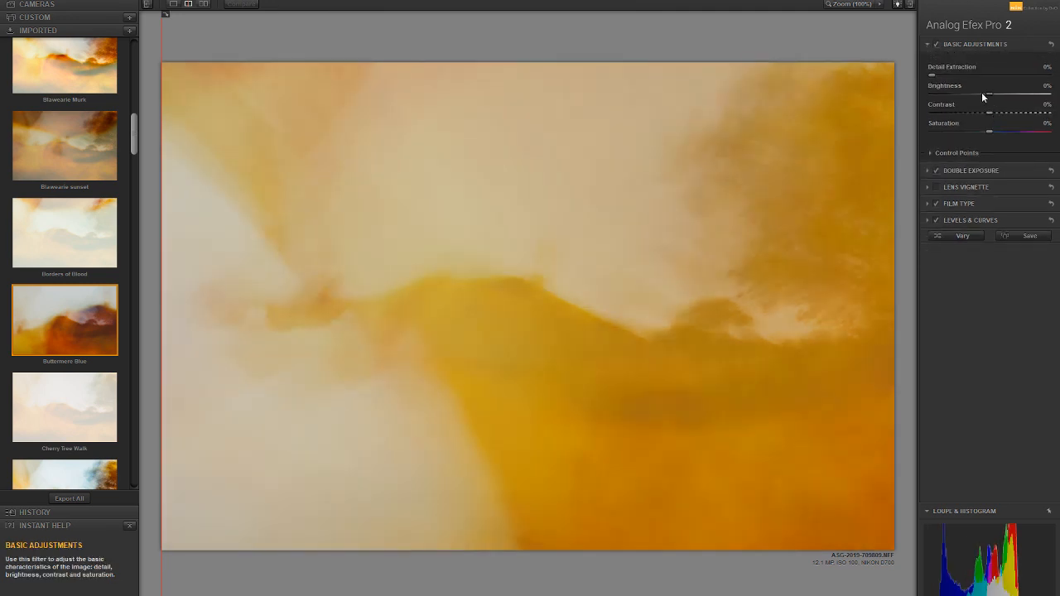
click(945, 76)
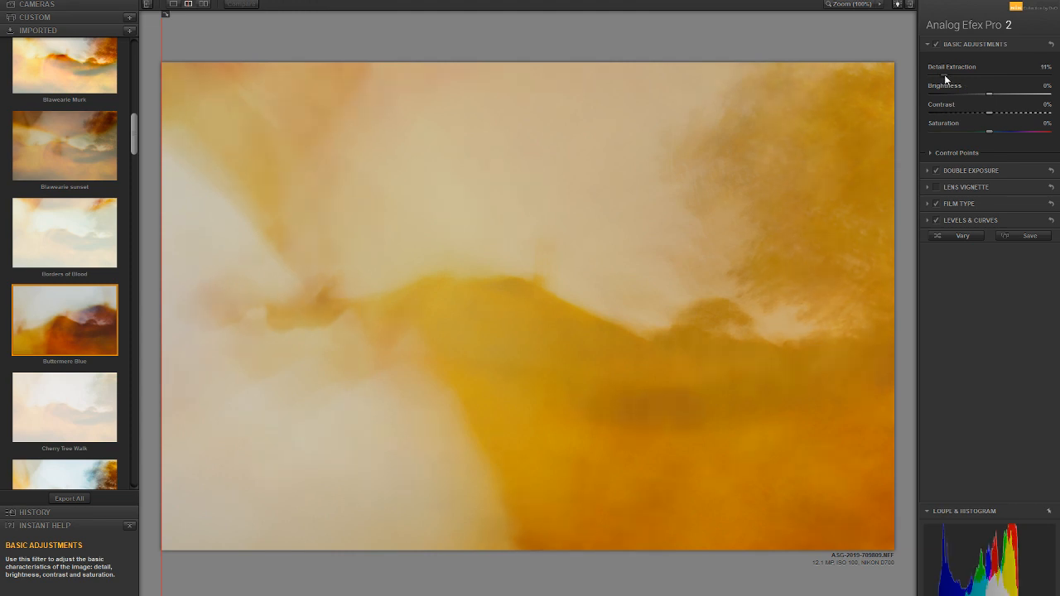
double_click(976, 77)
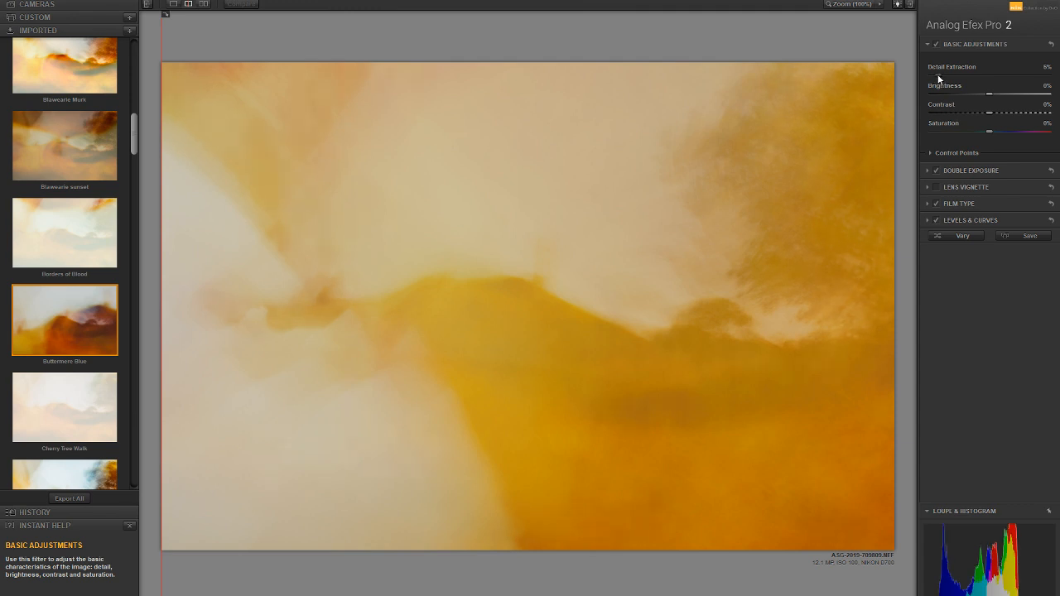
drag(934, 74, 976, 94)
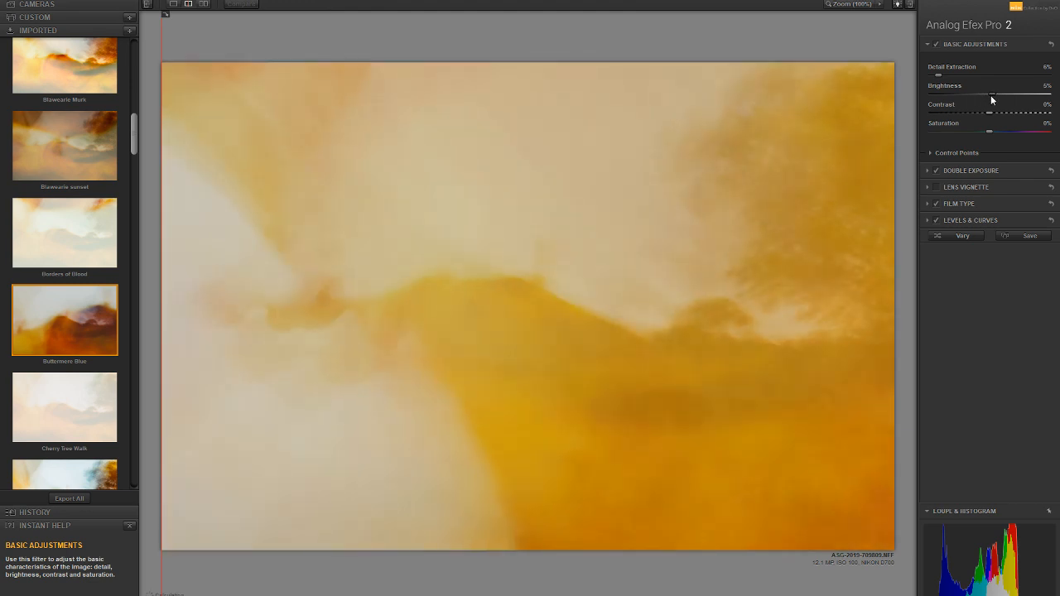
drag(992, 98, 987, 96)
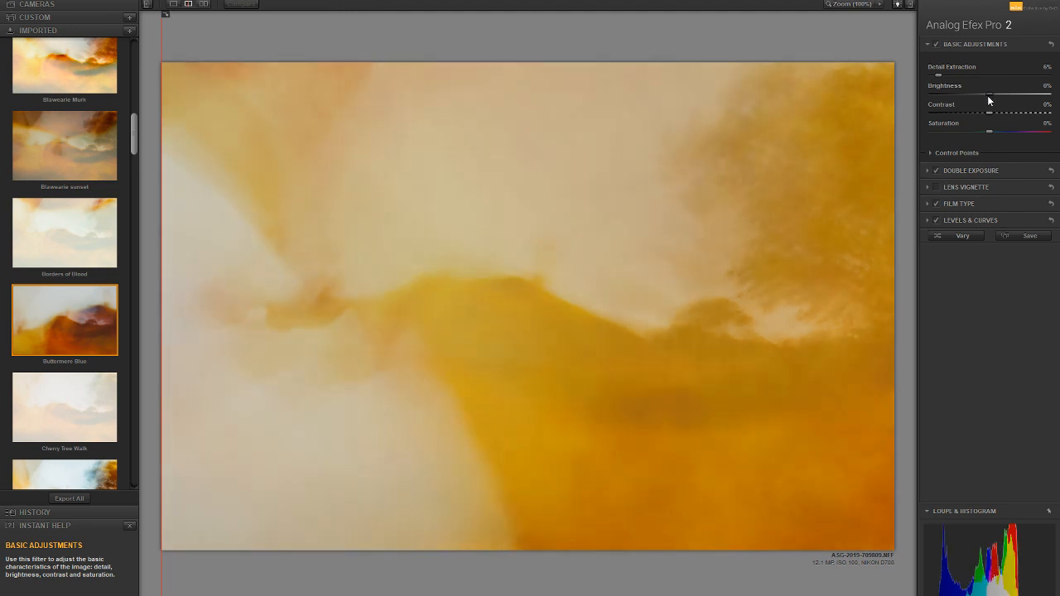
drag(966, 111, 989, 113)
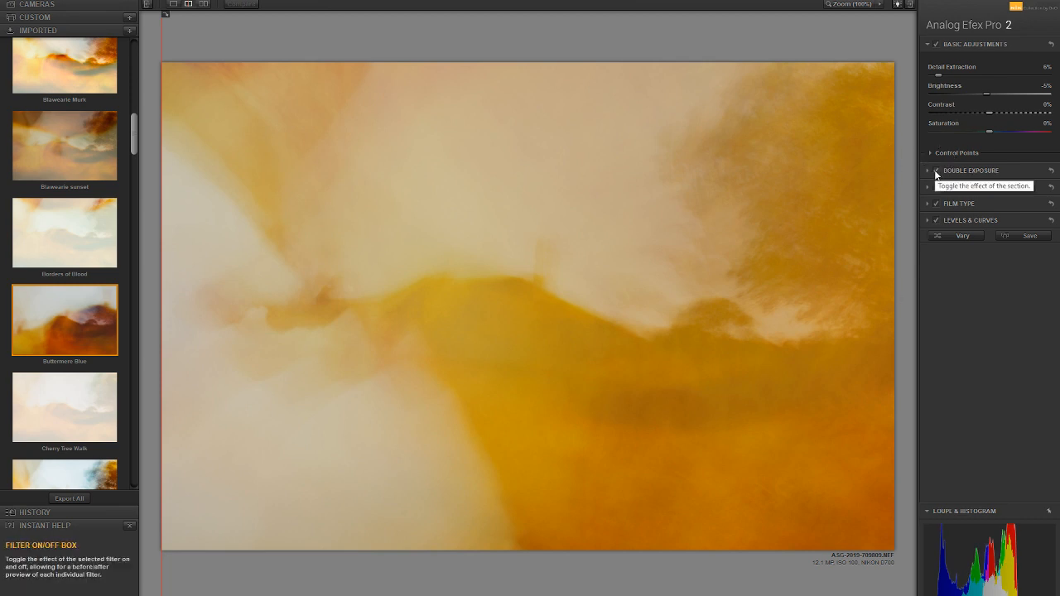
- Set the Double Exposure filter's Exposure Balance to 68%
click(960, 170)
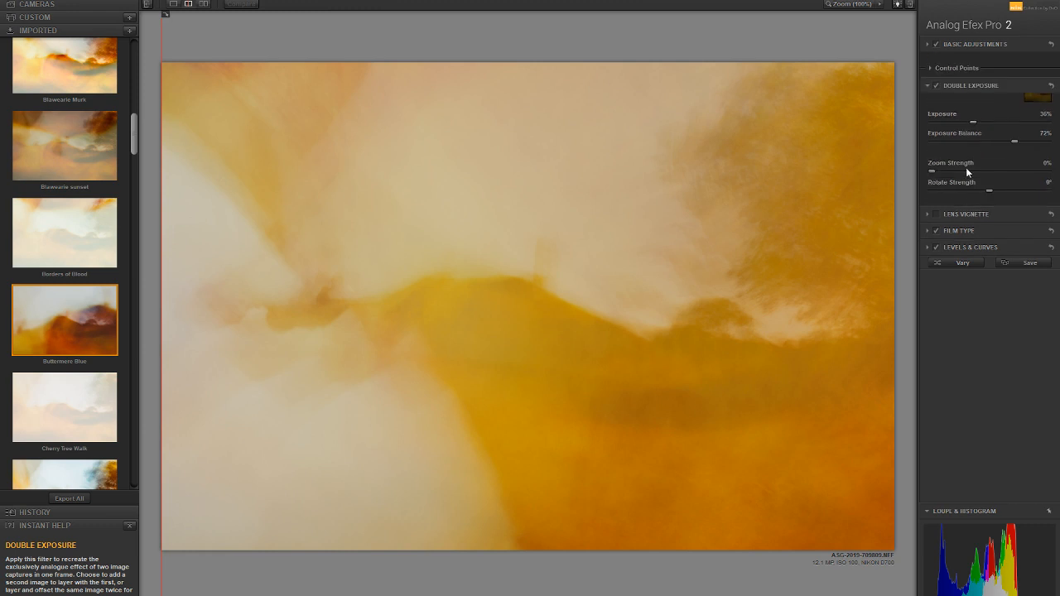
double_click(1012, 151)
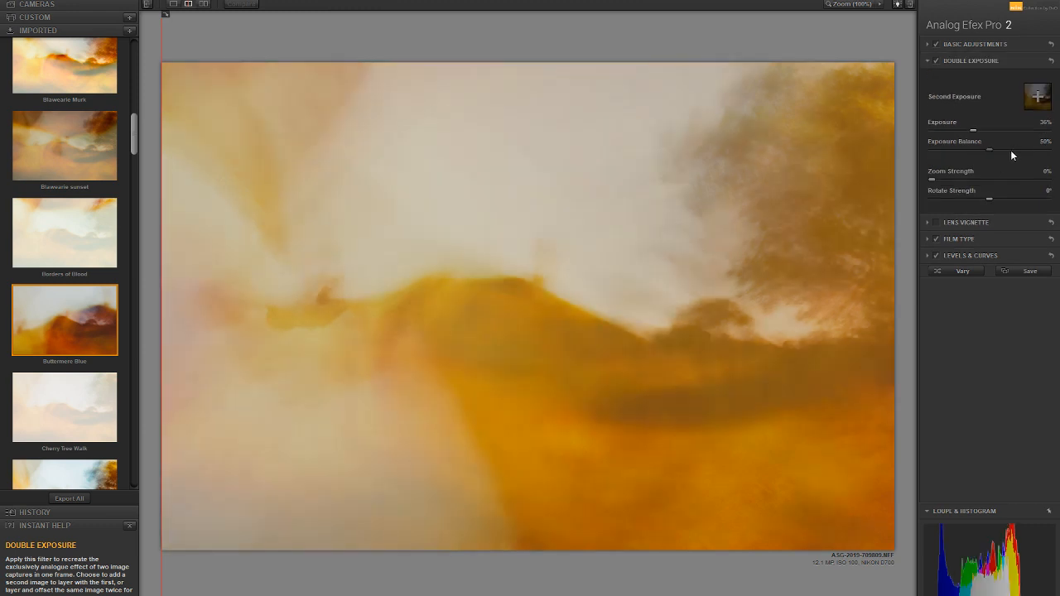
click(1011, 151)
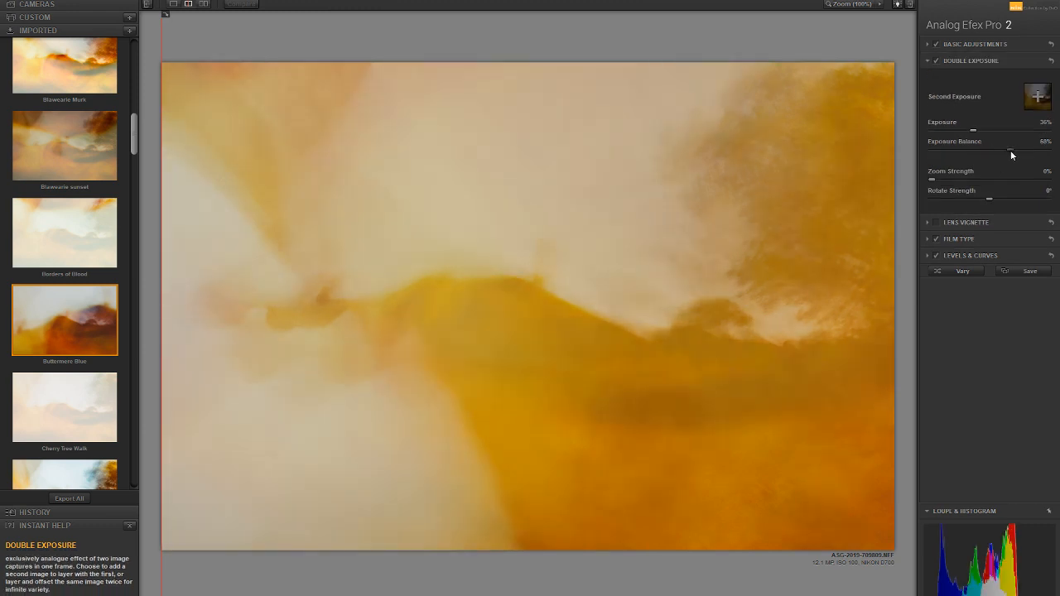
- Fine-tune the Double Exposure filter to an Exposure Balance of 55% and an Exposure of 33%
mouse_move(980, 152)
mouse_down()
mouse_move(1013, 157)
mouse_move(990, 162)
mouse_up()
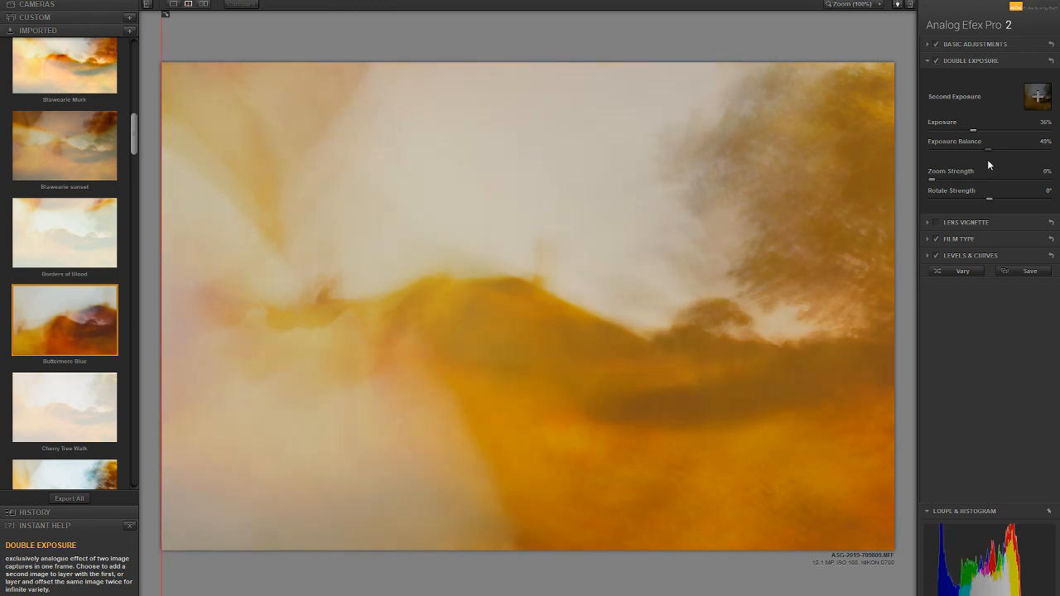
mouse_move(986, 158)
mouse_down()
mouse_move(965, 156)
mouse_move(993, 156)
mouse_up()
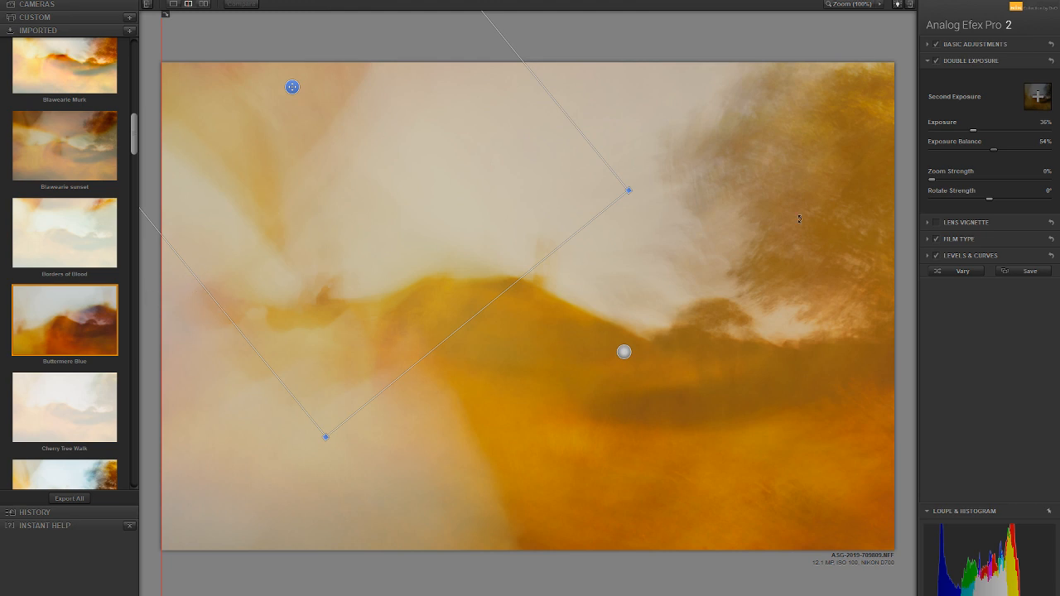
mouse_move(994, 150)
mouse_down()
mouse_move(1031, 150)
mouse_move(998, 150)
mouse_up()
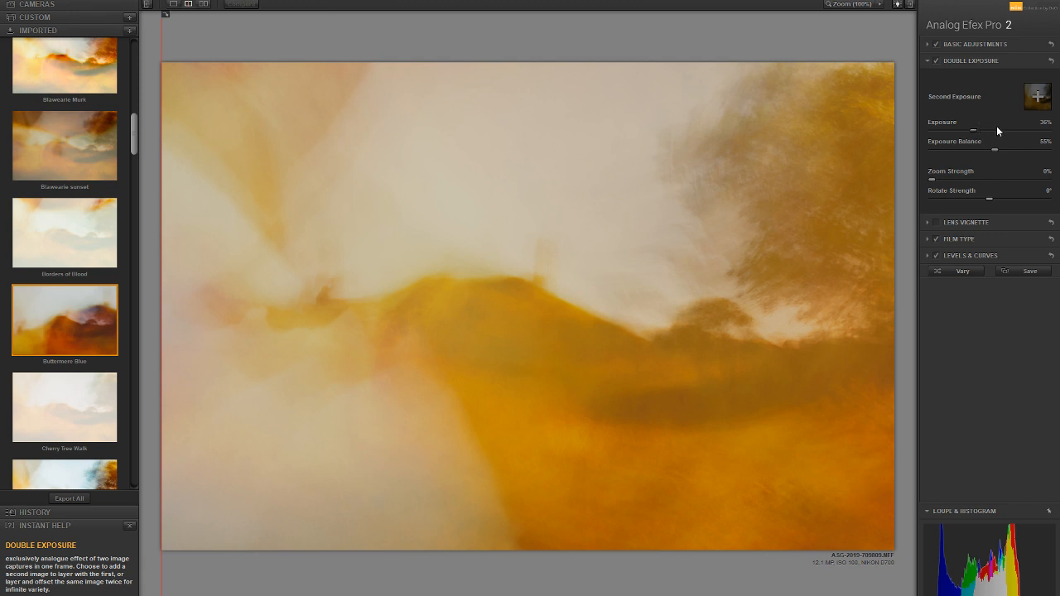
mouse_move(972, 130)
mouse_down()
mouse_move(1000, 132)
mouse_move(970, 131)
mouse_up()
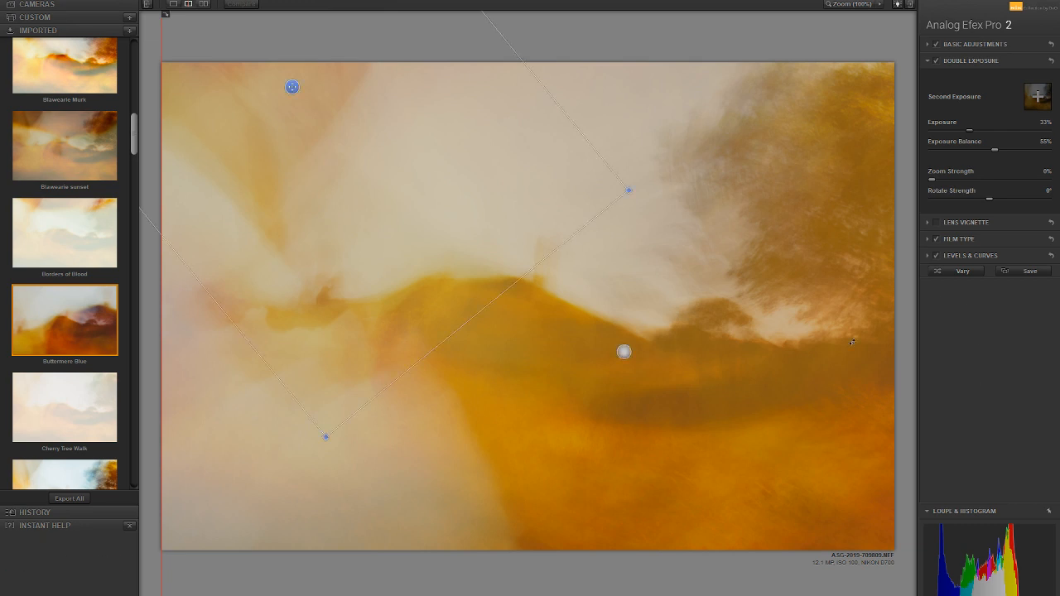
- Enable Lens Vignette, move its centre up into the pale sky left of the middle, and set its Amount to -11%
click(936, 221)
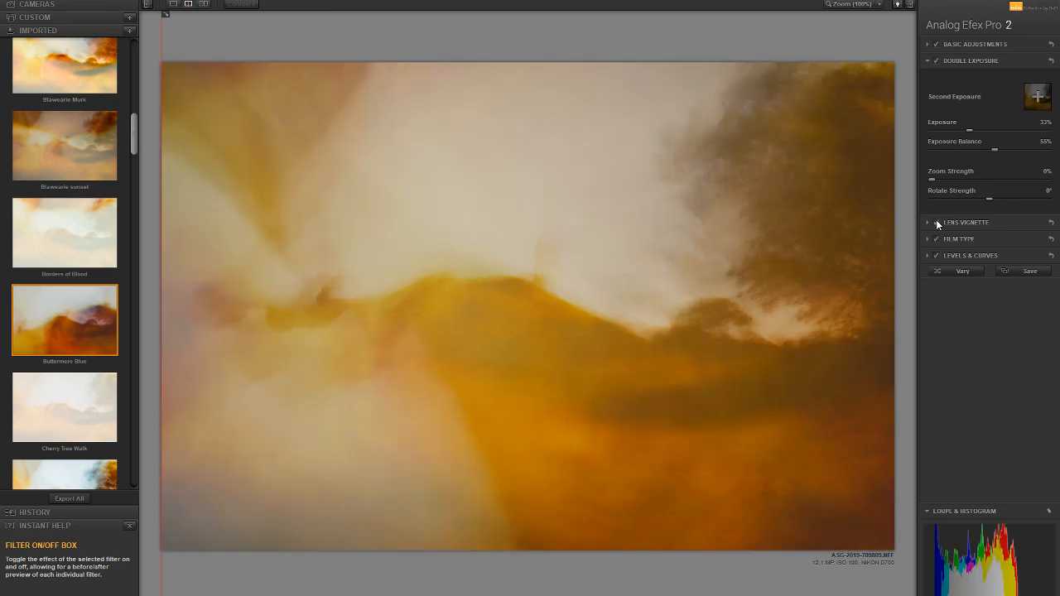
click(983, 225)
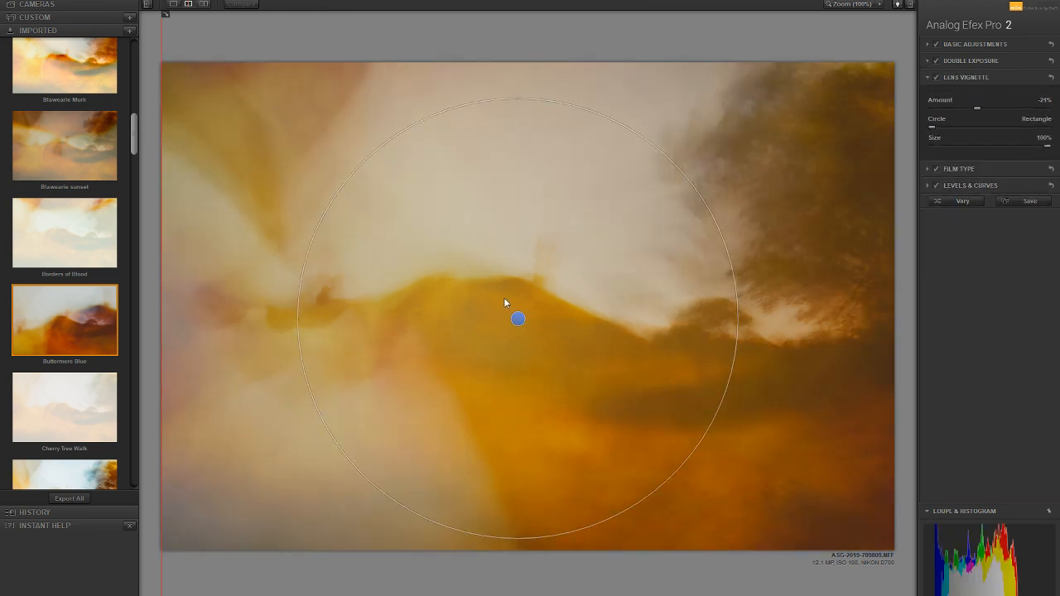
drag(518, 319, 453, 156)
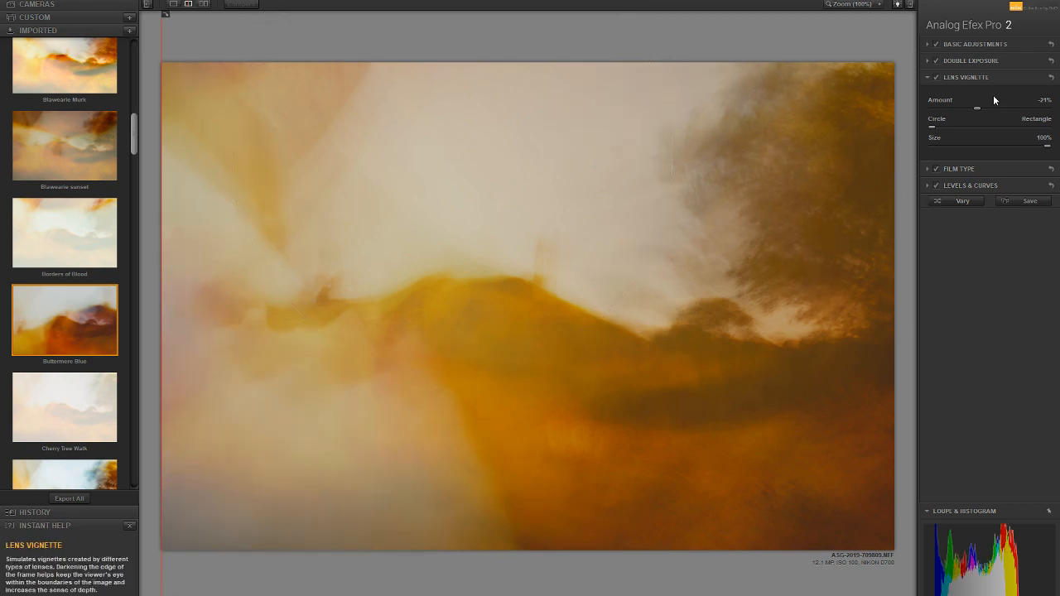
drag(979, 108, 982, 108)
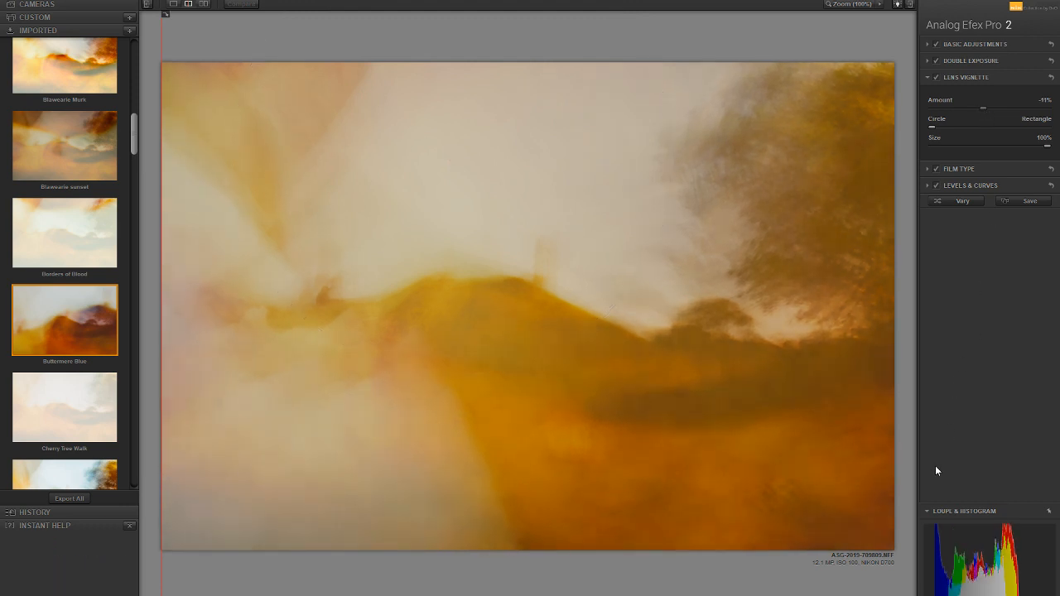
- Compare the Film Type effect off and on, and try the first film of each row in the Warm category
click(936, 169)
click(936, 168)
click(959, 168)
click(995, 124)
click(984, 133)
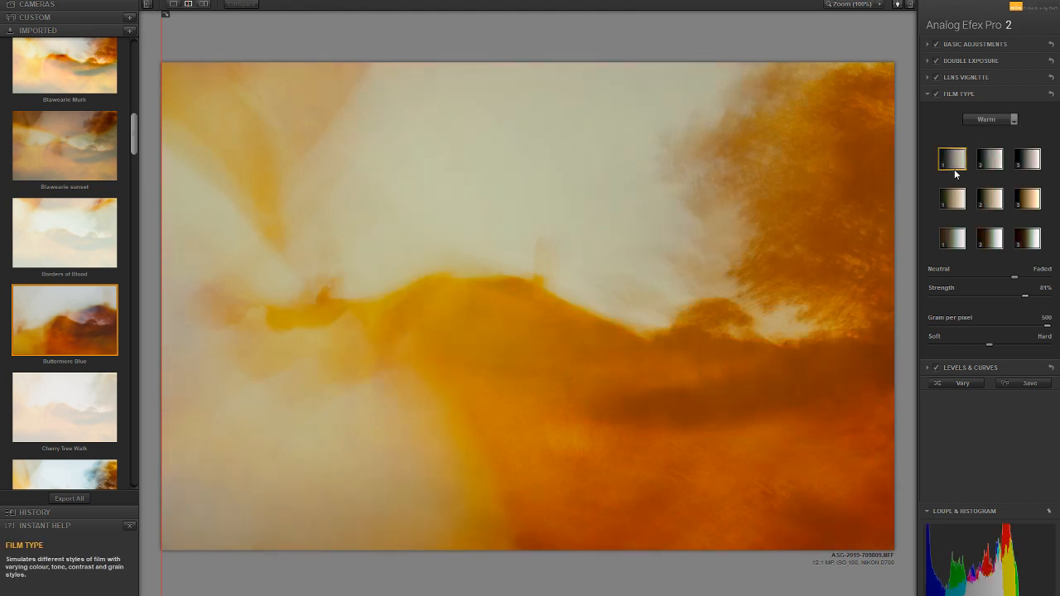
click(953, 204)
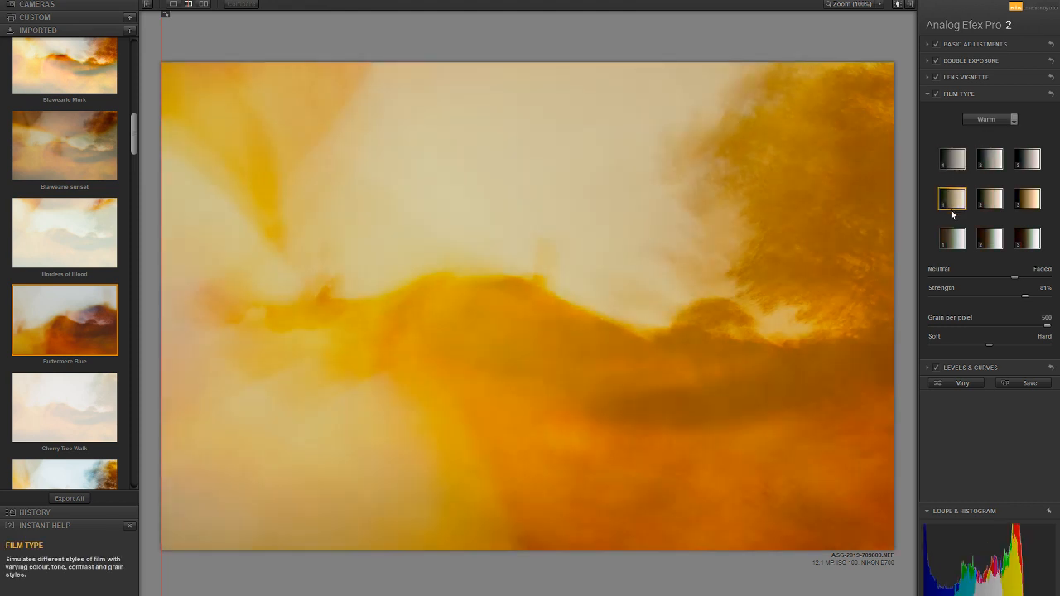
click(954, 238)
- Switch the film category to Subtle, try the first film of each row, and settle on film 1 of the first row
click(989, 121)
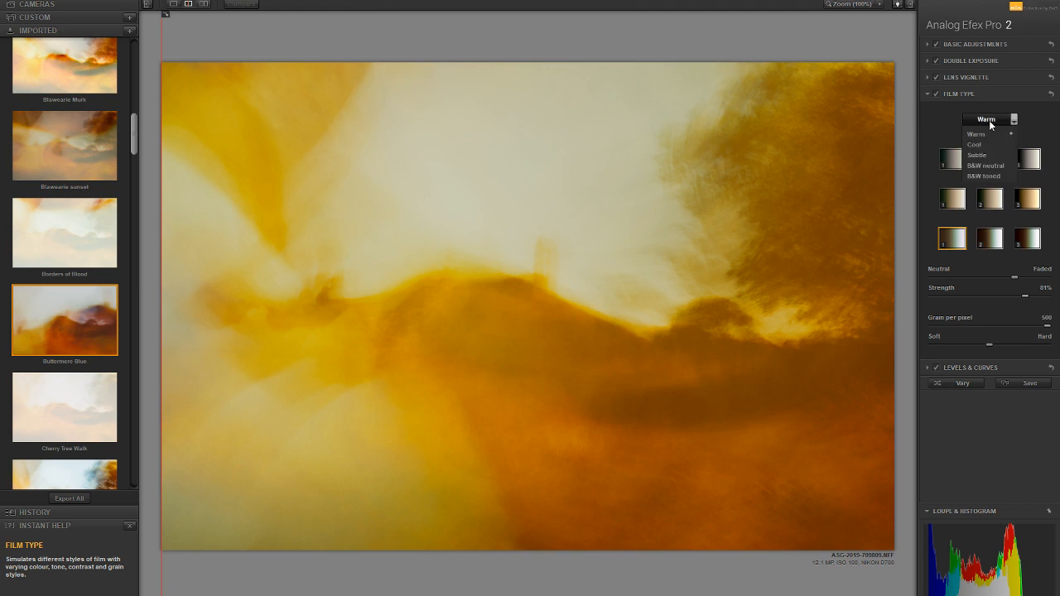
click(977, 155)
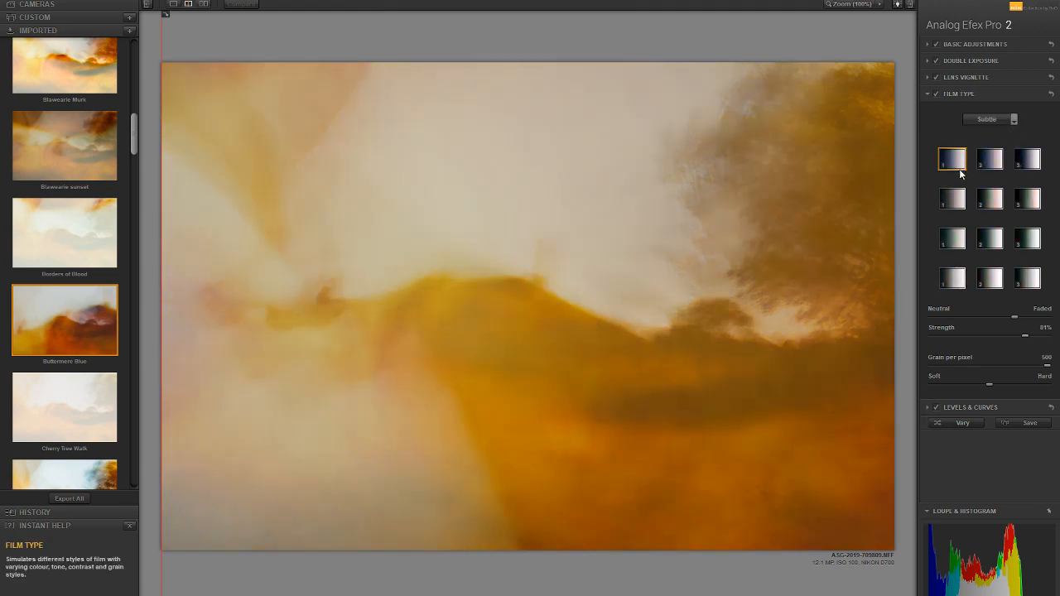
click(959, 205)
click(954, 240)
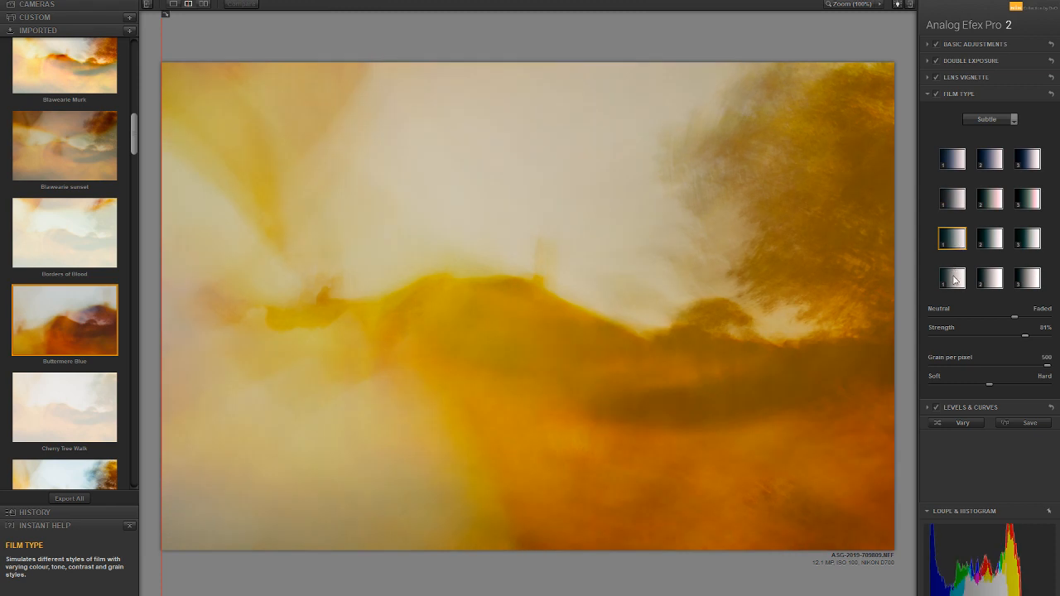
click(955, 280)
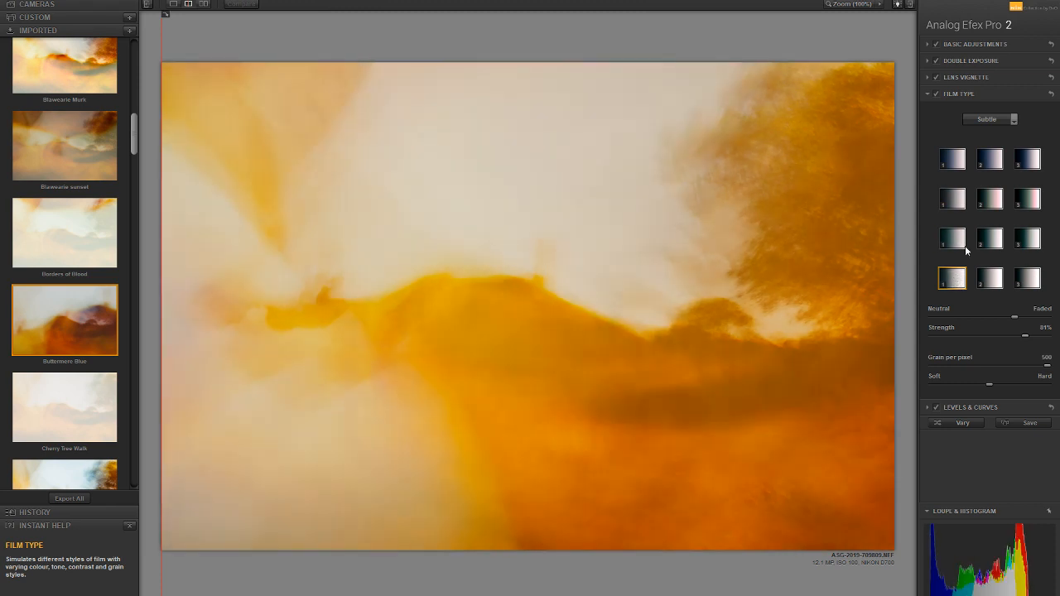
click(961, 164)
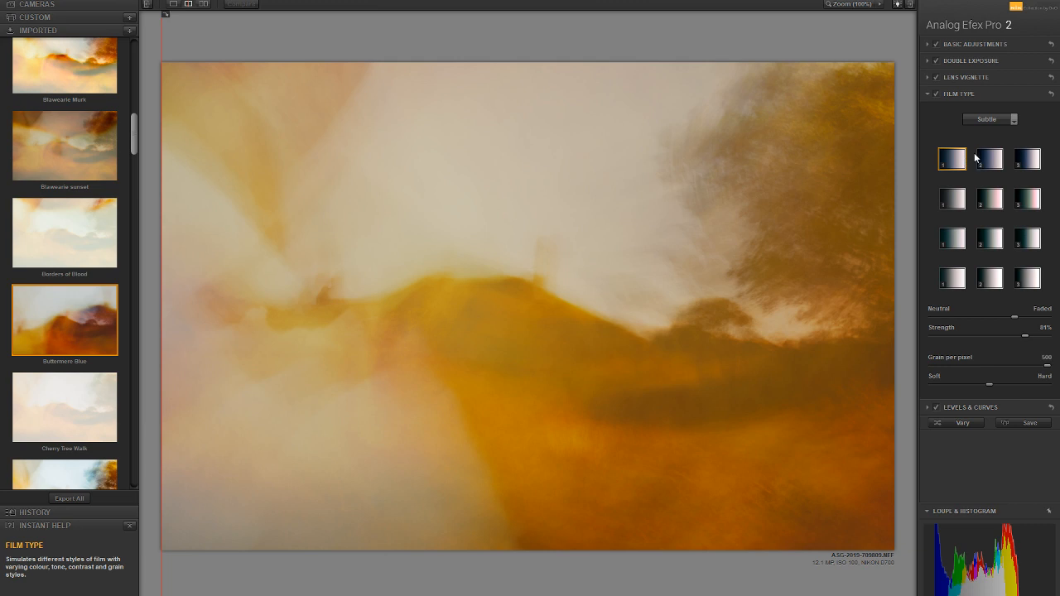
- Shift the film's Neutral–Faded balance well towards Faded and set its Strength to 63%
double_click(1015, 317)
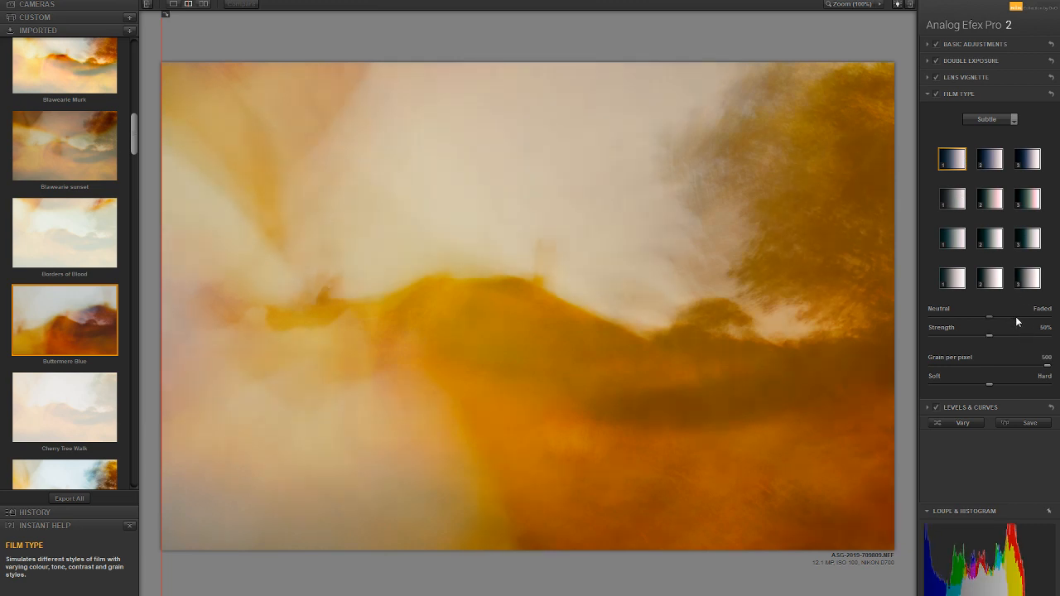
mouse_move(1017, 316)
mouse_down()
mouse_move(926, 324)
mouse_move(1052, 322)
mouse_move(1035, 323)
mouse_up()
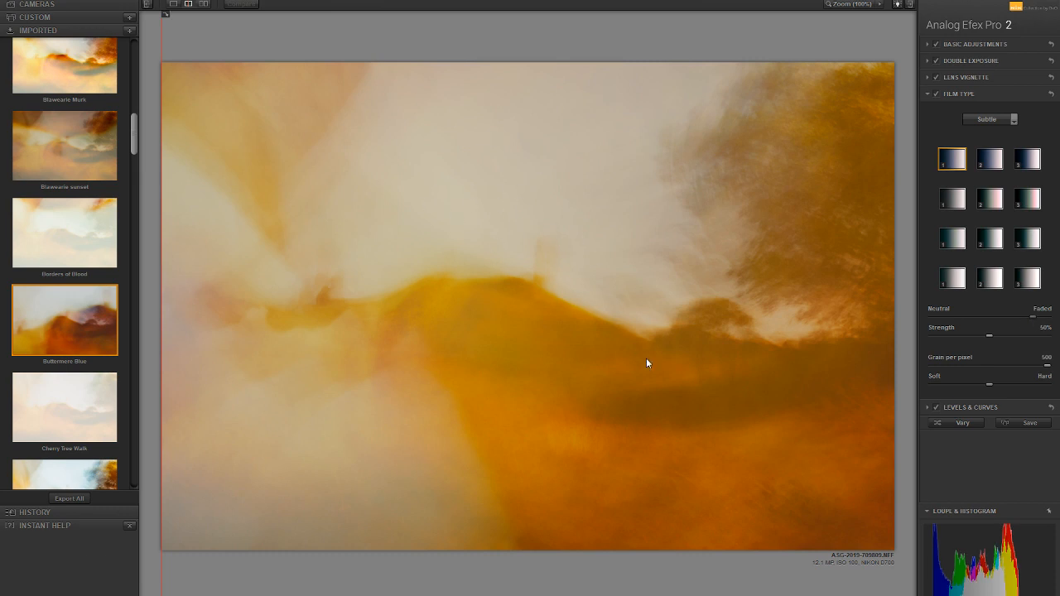
drag(993, 335, 1027, 340)
drag(963, 343, 1008, 355)
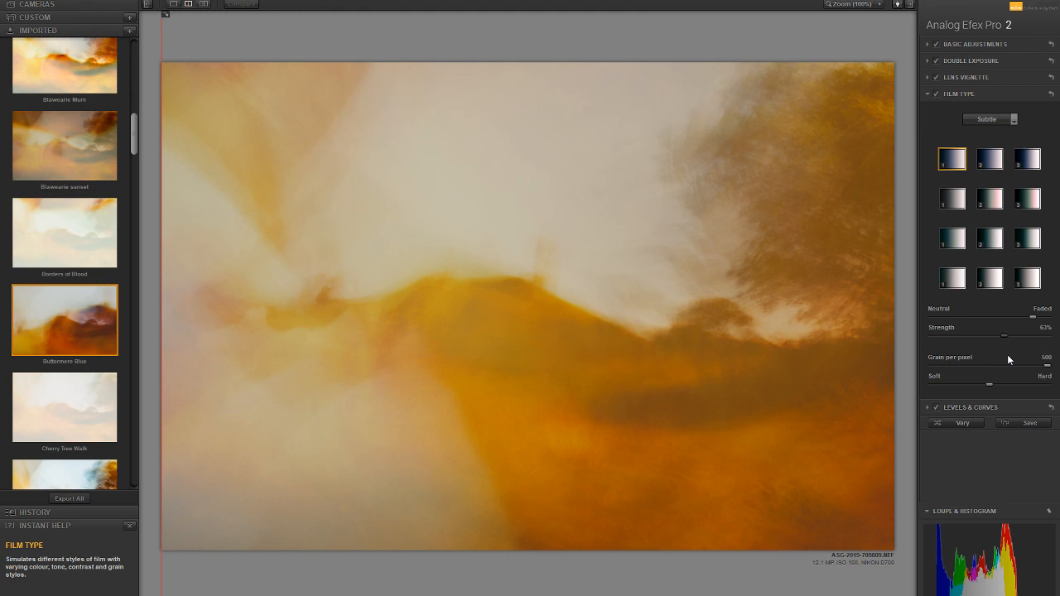
- Compare the Levels & Curves effect off and on, and reset its curves to the default straight line
click(965, 407)
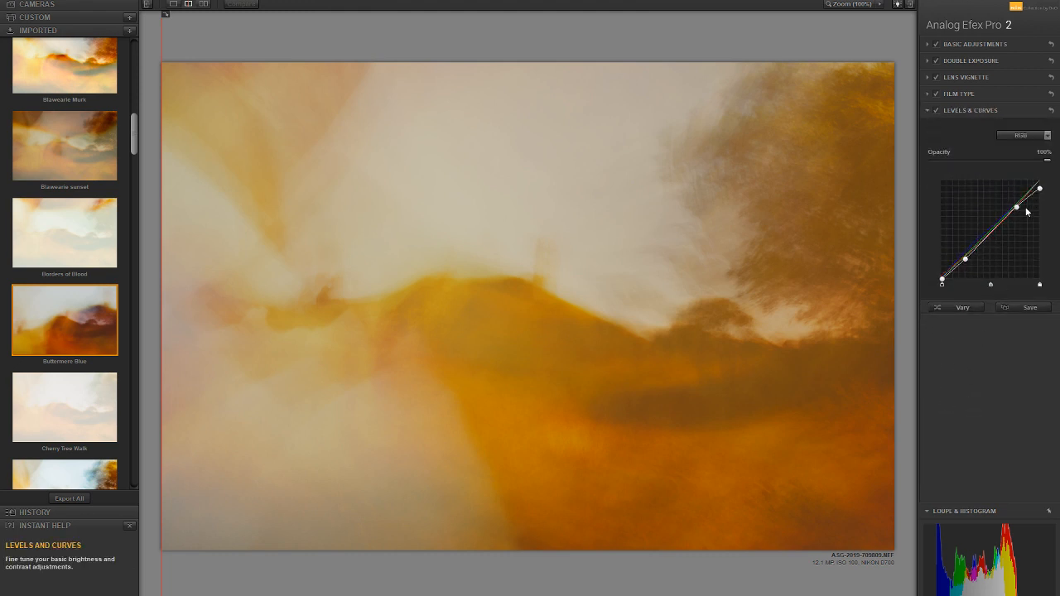
click(937, 110)
click(937, 110)
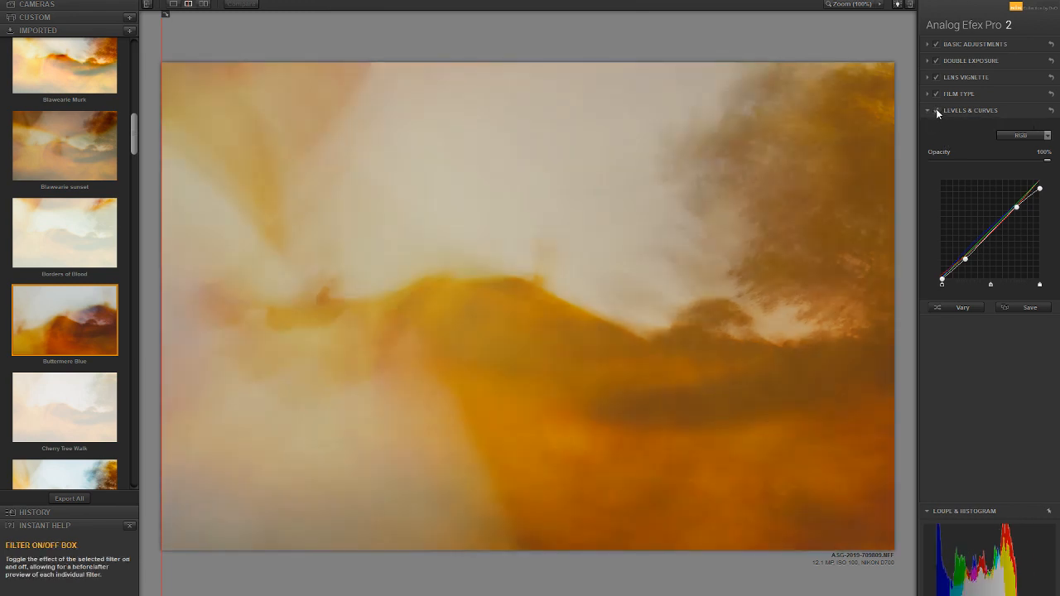
click(1053, 112)
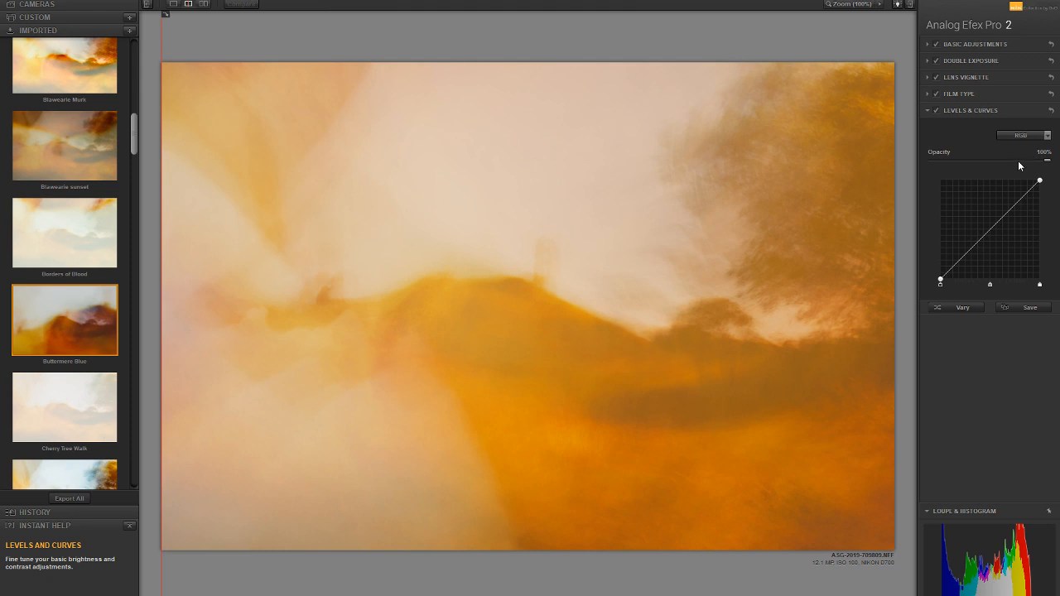
- Lower the white end point of the Red curve slightly
click(1007, 133)
click(1015, 170)
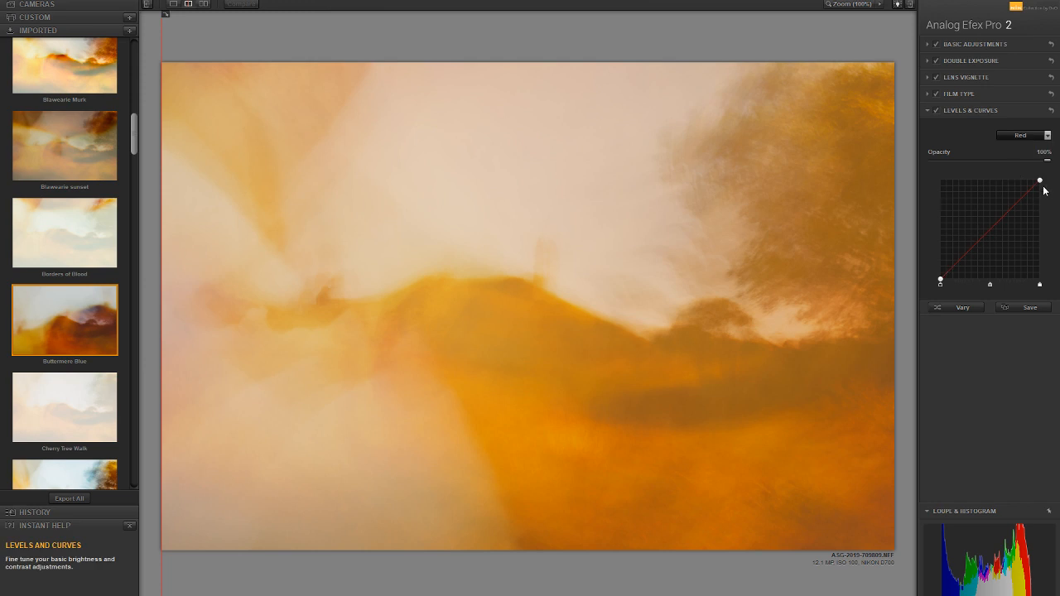
drag(1041, 183, 1040, 187)
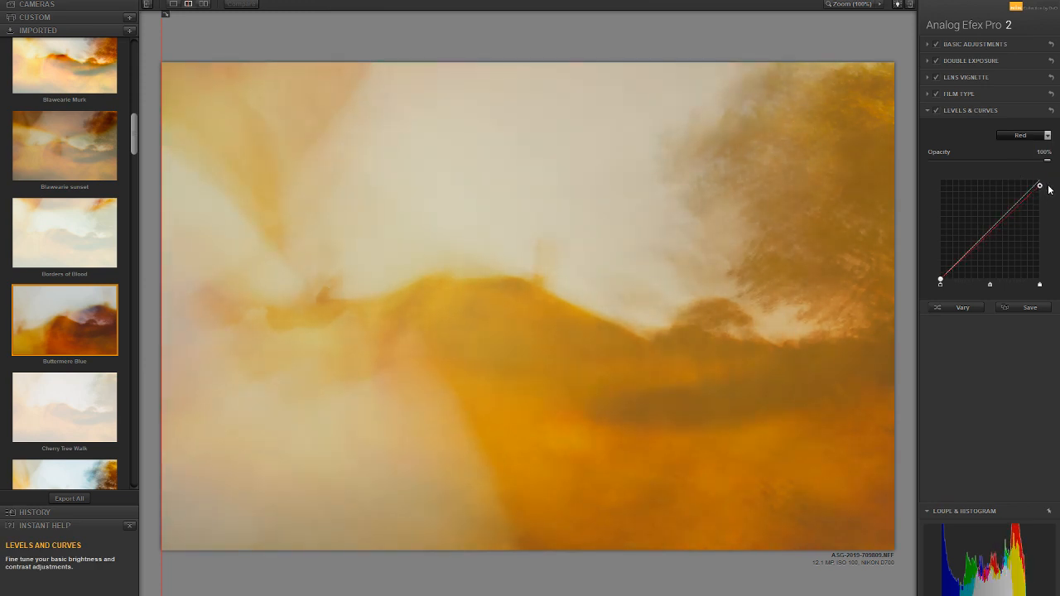
- On the Blue curve, pull the white and black end points slightly inward and add a control point in the darker tones
click(1024, 135)
click(1034, 190)
mouse_move(1041, 185)
mouse_down()
mouse_move(1031, 181)
mouse_move(1038, 177)
mouse_up()
drag(974, 251, 944, 281)
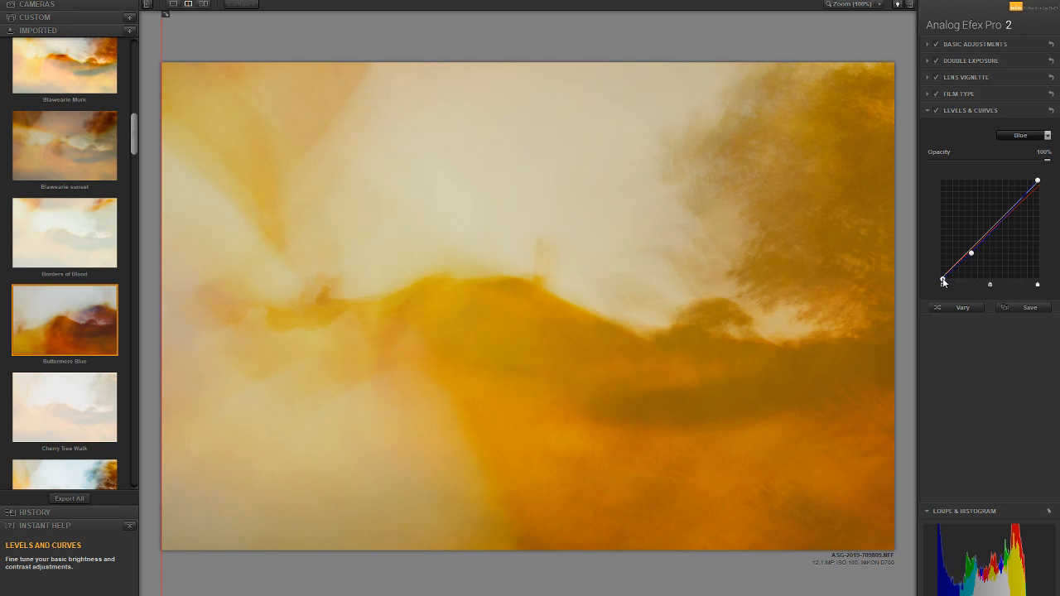
- On the Green curve, lower the white end point slightly, leaving the midtones straight
click(1031, 135)
click(1024, 174)
mouse_move(998, 224)
mouse_down()
mouse_move(991, 209)
mouse_move(1003, 228)
mouse_up()
mouse_move(1040, 183)
mouse_down()
mouse_move(1050, 199)
mouse_move(1059, 190)
mouse_up()
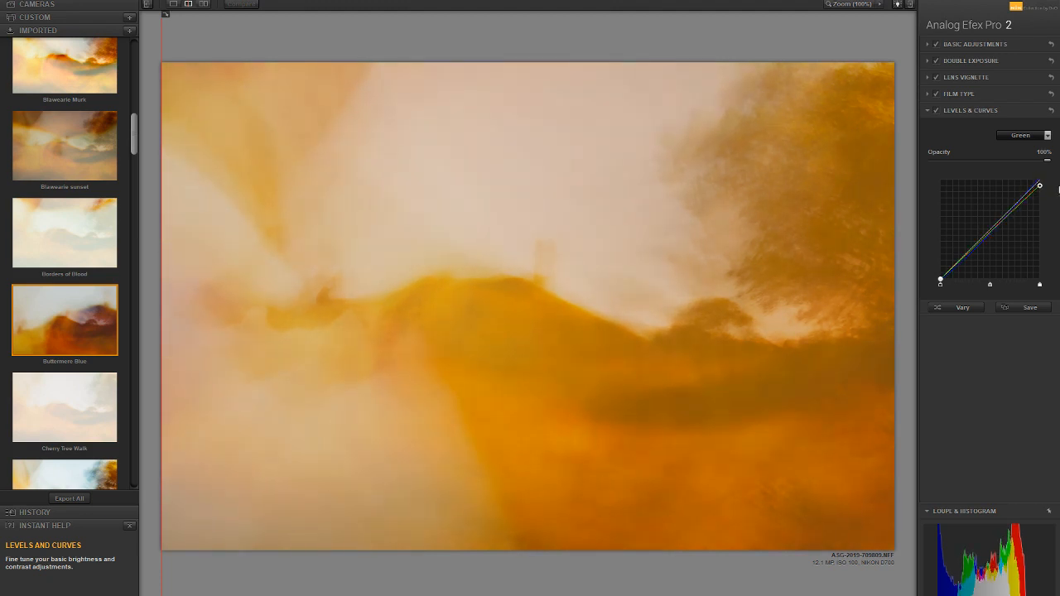
drag(1041, 189, 1058, 186)
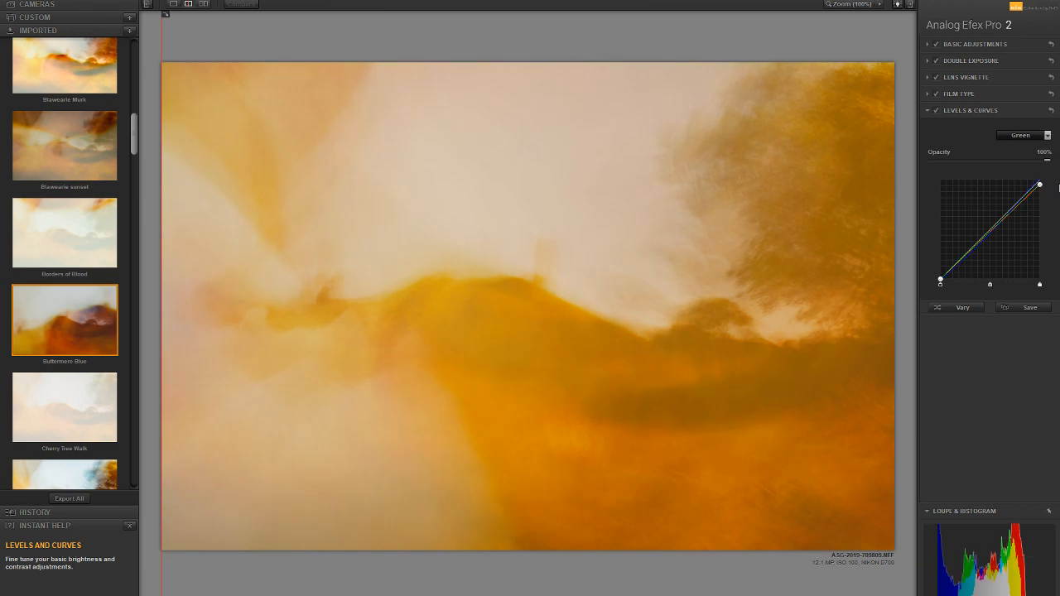
- Add a midtone point to the Red curve and raise it slightly
click(1031, 136)
click(1009, 170)
drag(991, 232, 996, 228)
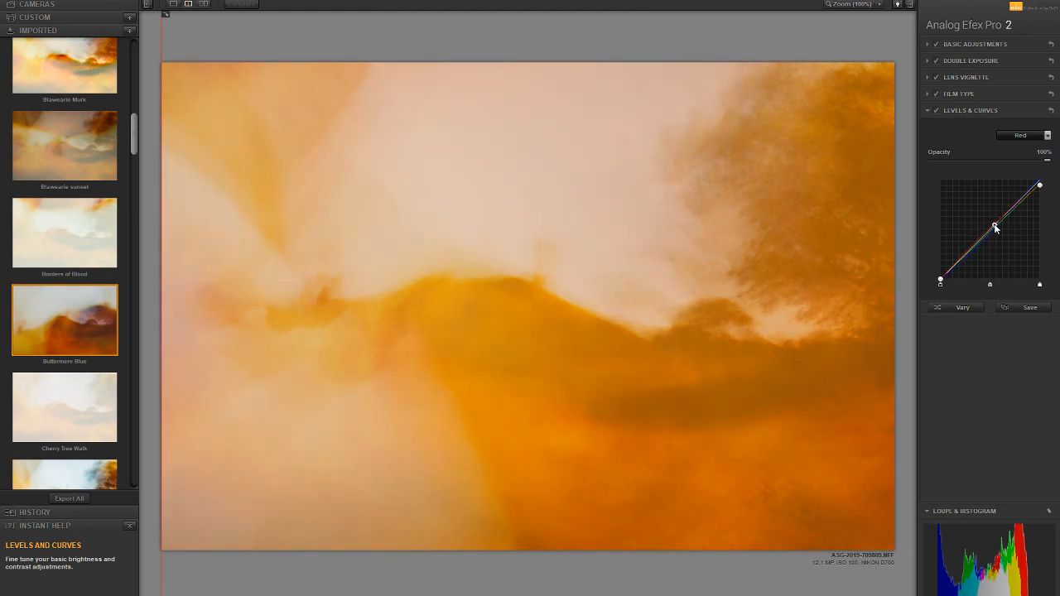
- On the combined RGB curve, lower the white end point slightly and raise the black end point to lift the shadows
click(1031, 133)
click(1025, 151)
drag(1040, 181, 1051, 182)
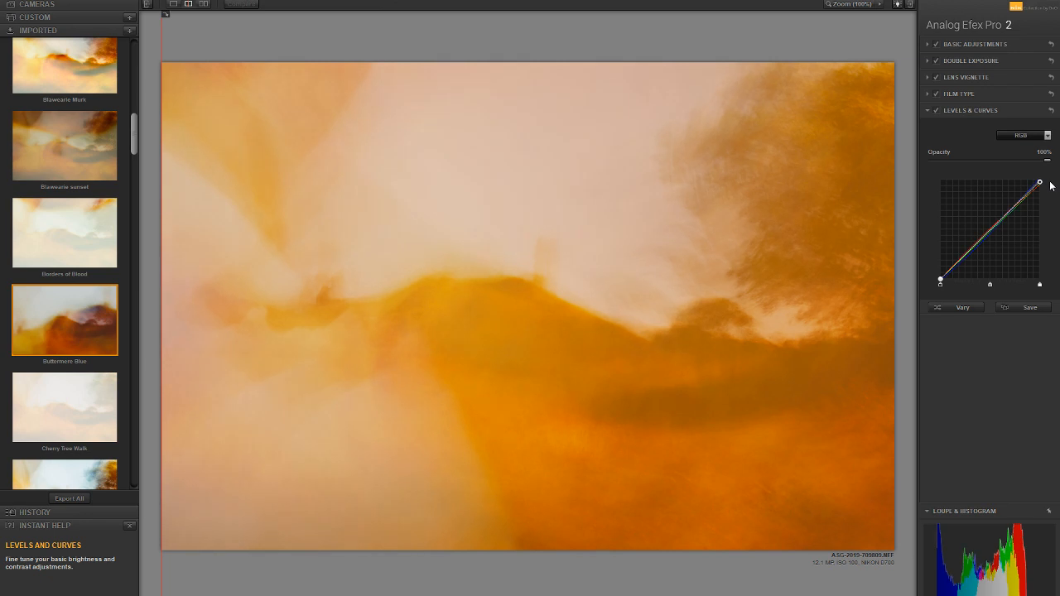
mouse_move(942, 280)
mouse_down()
mouse_move(956, 286)
mouse_move(940, 265)
mouse_move(936, 294)
mouse_move(938, 279)
mouse_up()
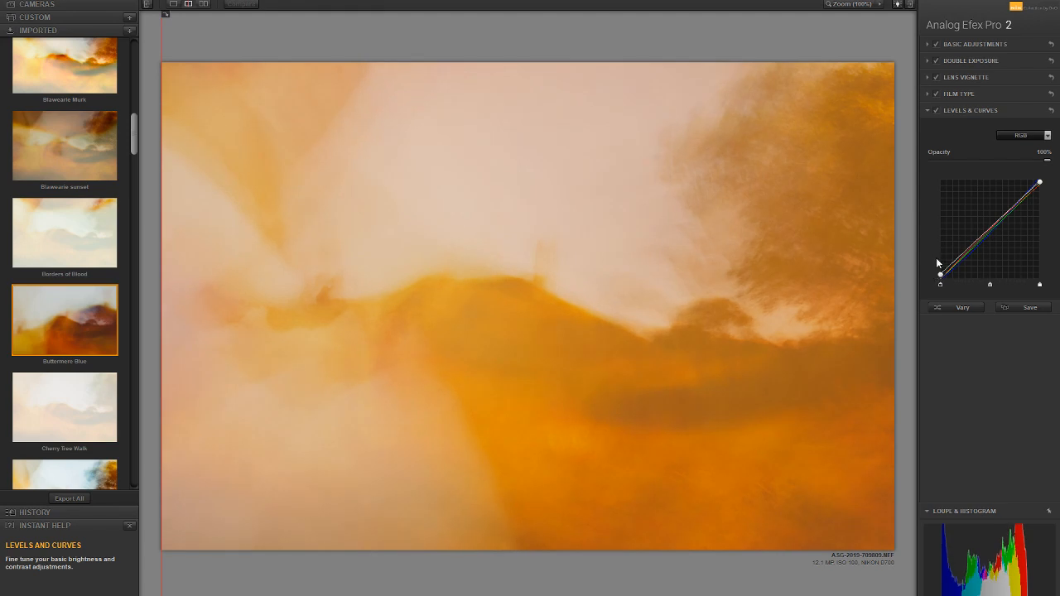
drag(941, 278, 929, 274)
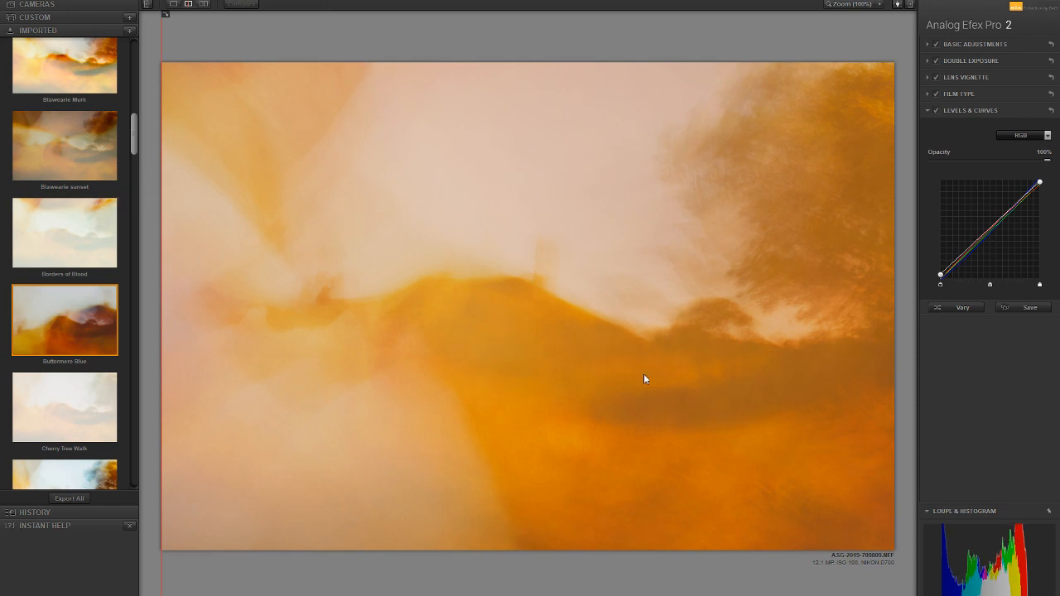
- Darken the RGB curve's midtones with an added point, anchor the highlights with a second, and apply the filter to the Photoshop document
drag(994, 234, 1017, 213)
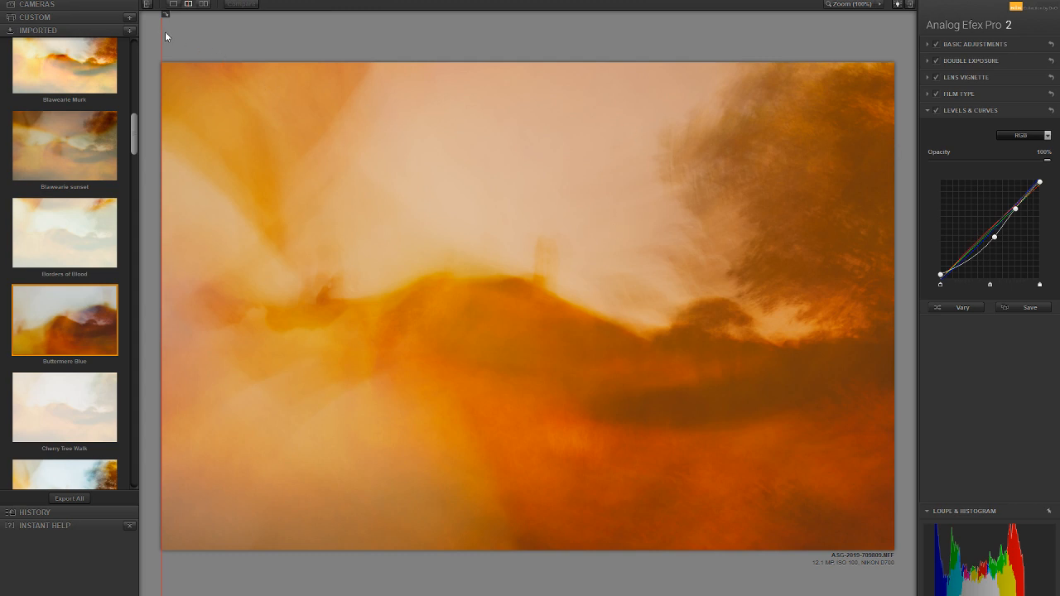
drag(163, 33, 162, 83)
click(1027, 595)
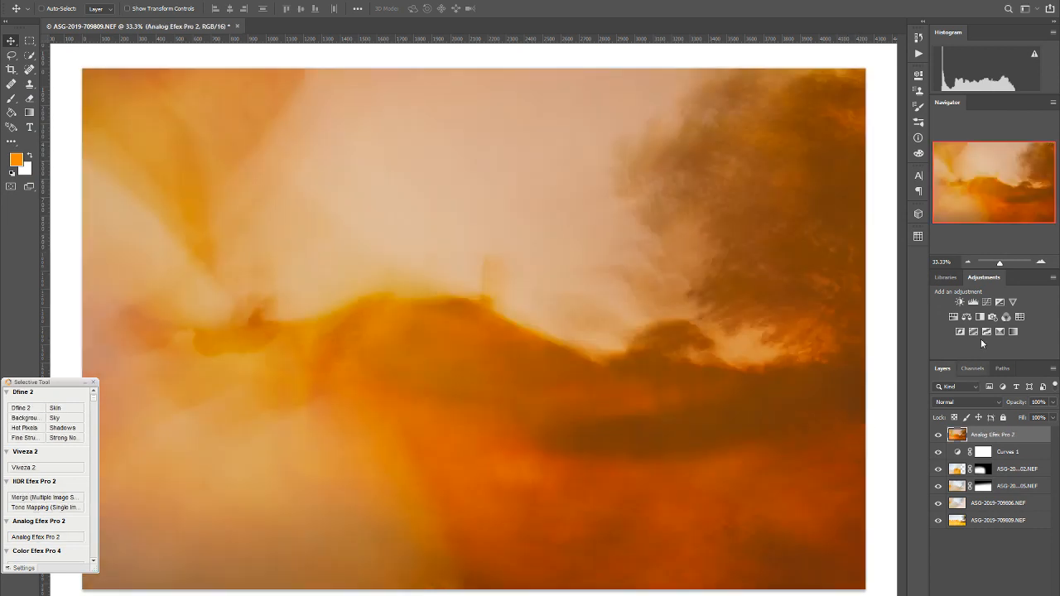
- Add a Hue/Saturation adjustment layer with Hue +4, Saturation -5 and Lightness +5
click(953, 317)
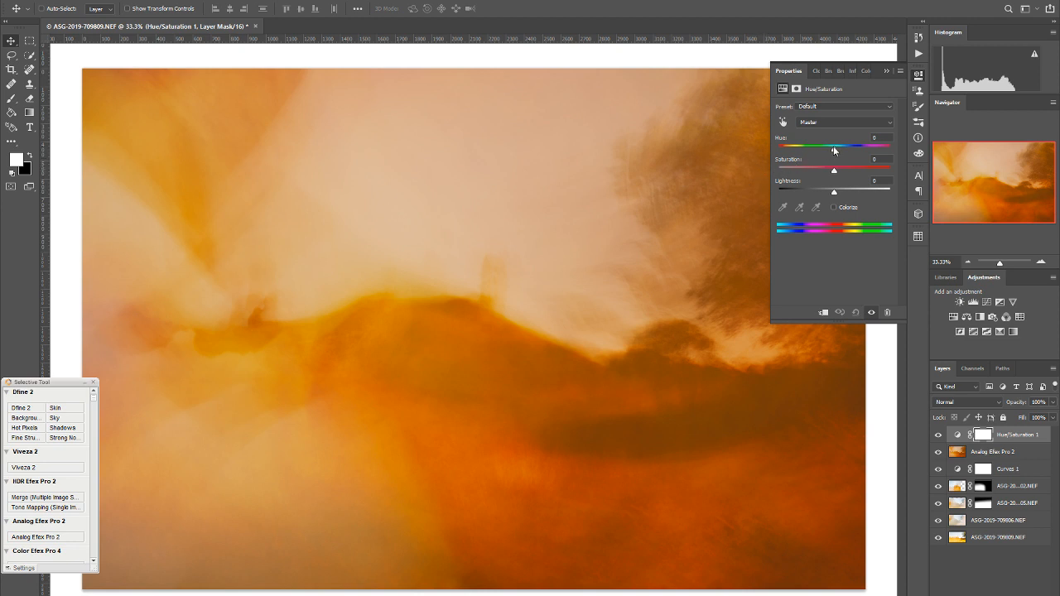
mouse_move(835, 152)
mouse_down()
mouse_move(826, 152)
mouse_move(849, 154)
mouse_move(838, 157)
mouse_up()
drag(834, 170, 840, 195)
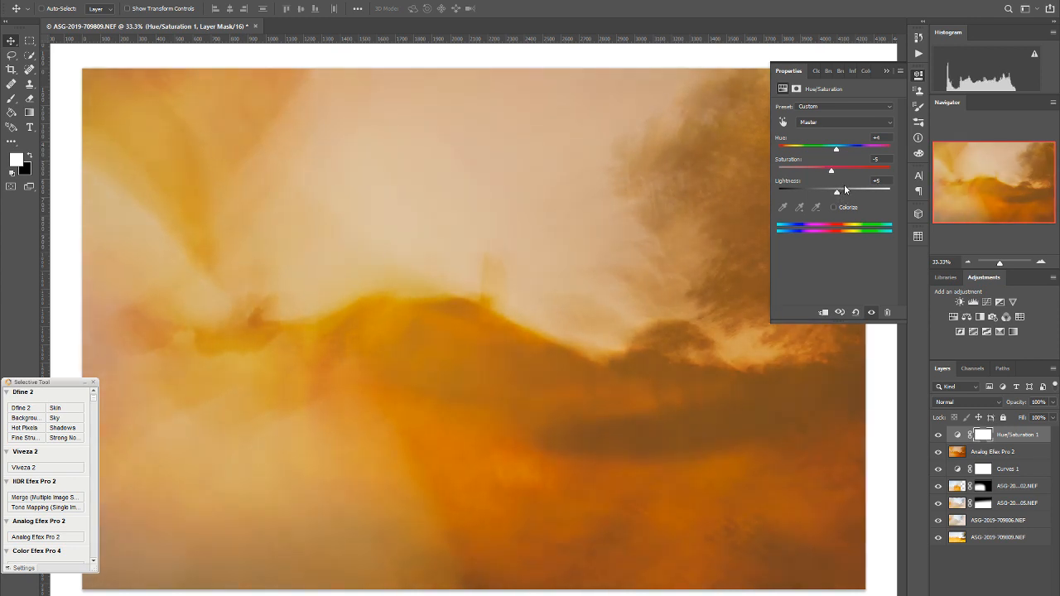
- Sample the yellow hill edge for Hue/Saturation and set Yellows to Hue -2, Saturation +1 and Lightness +8
click(782, 122)
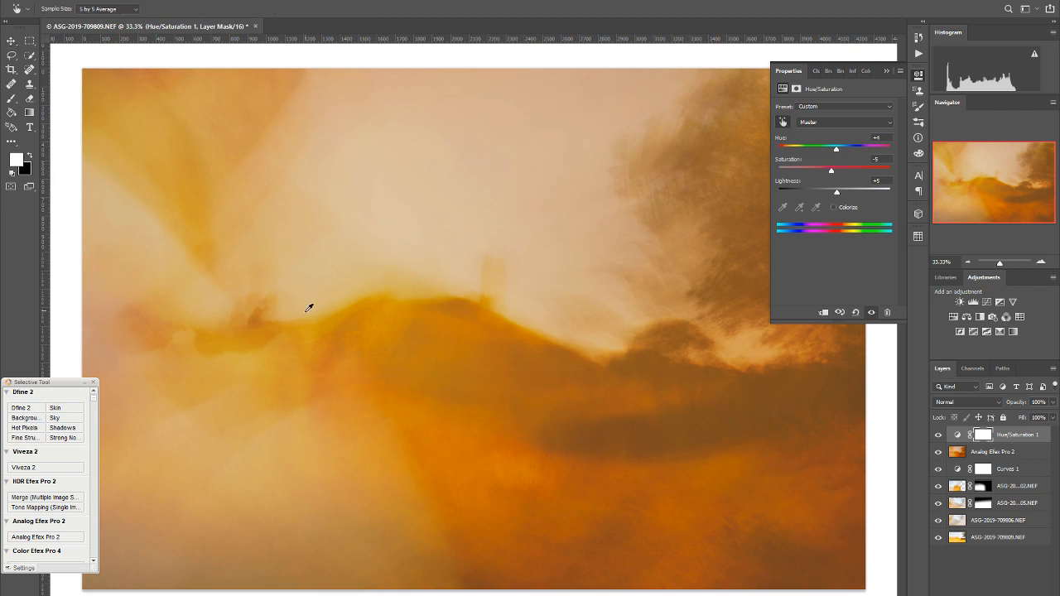
click(352, 301)
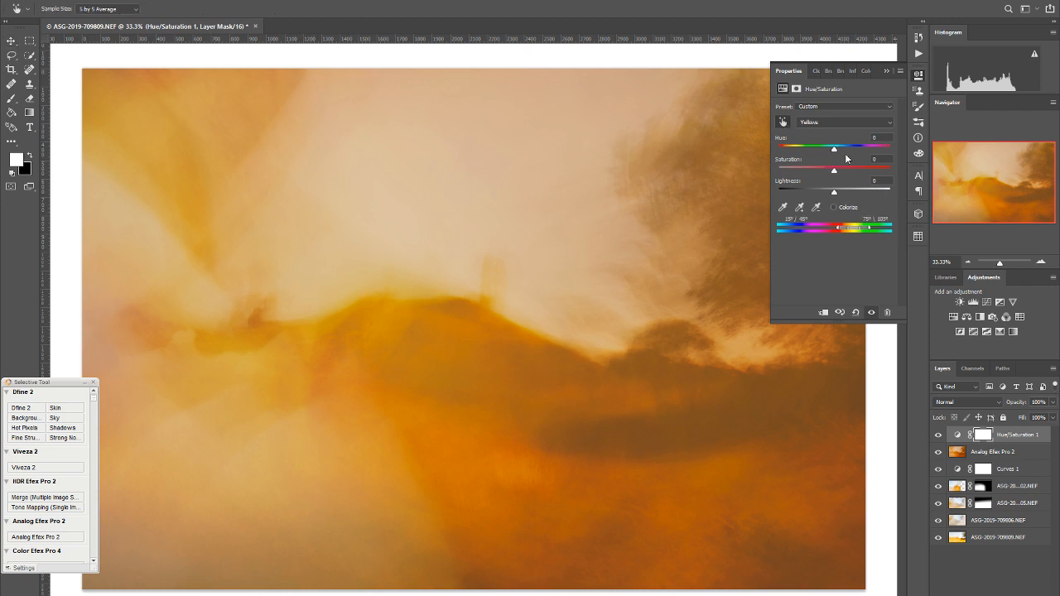
drag(834, 147, 832, 148)
mouse_move(828, 151)
mouse_down()
mouse_move(843, 153)
mouse_move(834, 153)
mouse_up()
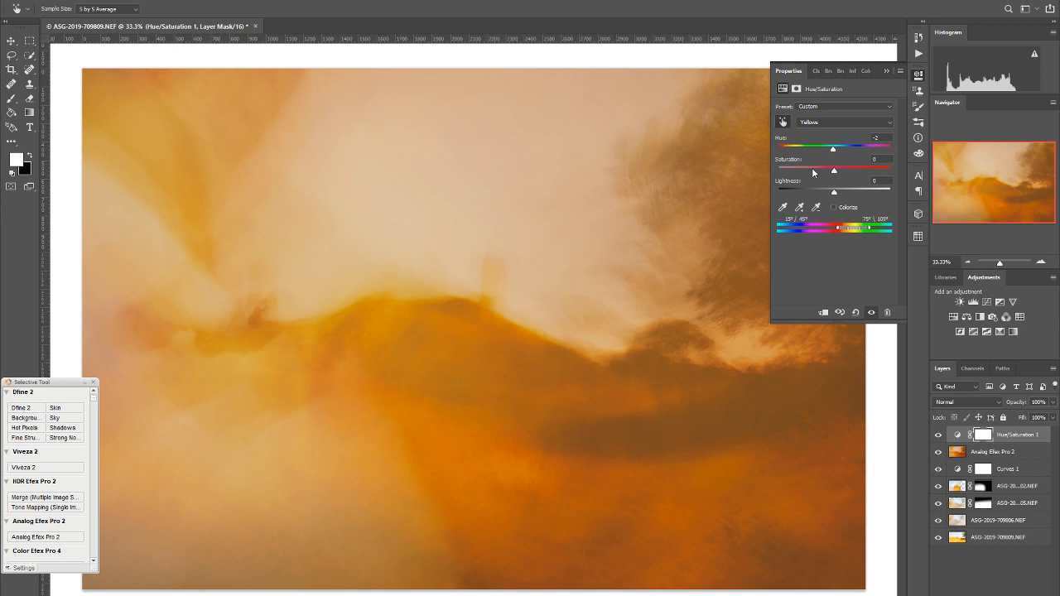
mouse_move(835, 172)
mouse_down()
mouse_move(826, 181)
mouse_move(849, 181)
mouse_move(837, 181)
mouse_move(841, 194)
mouse_move(831, 191)
mouse_move(841, 191)
mouse_move(834, 173)
mouse_move(845, 173)
mouse_move(837, 176)
mouse_up()
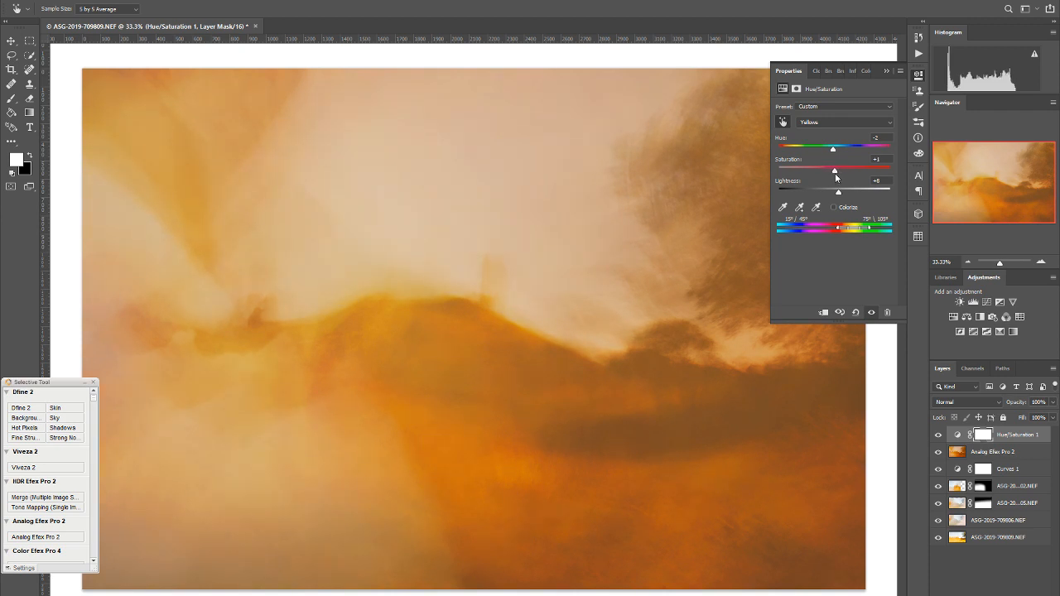
- Set the Hue/Saturation layer's Master Hue to +2 and collapse its properties
click(828, 122)
click(831, 133)
drag(836, 150, 836, 155)
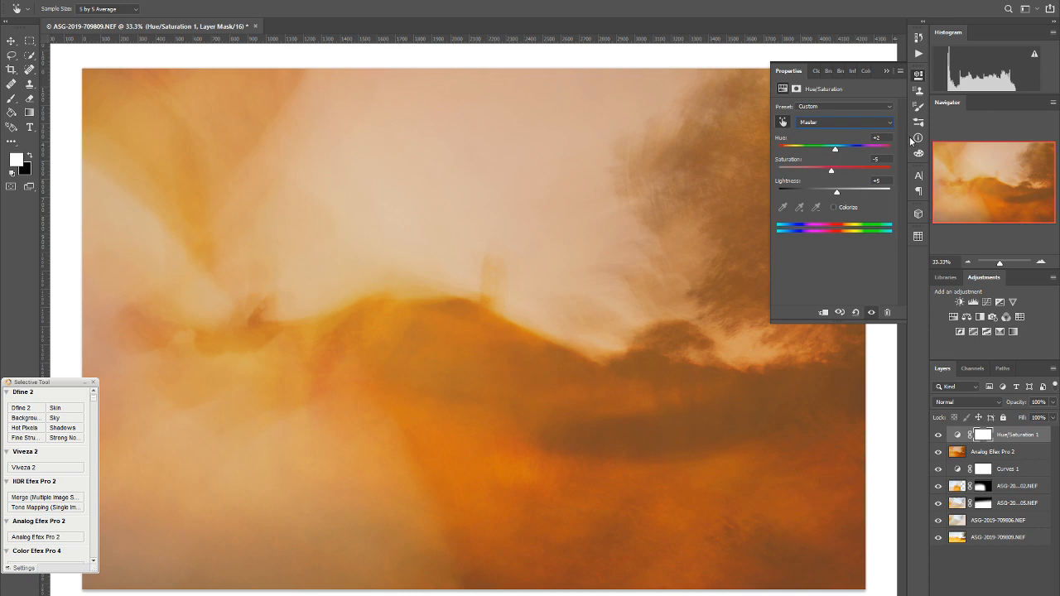
click(919, 76)
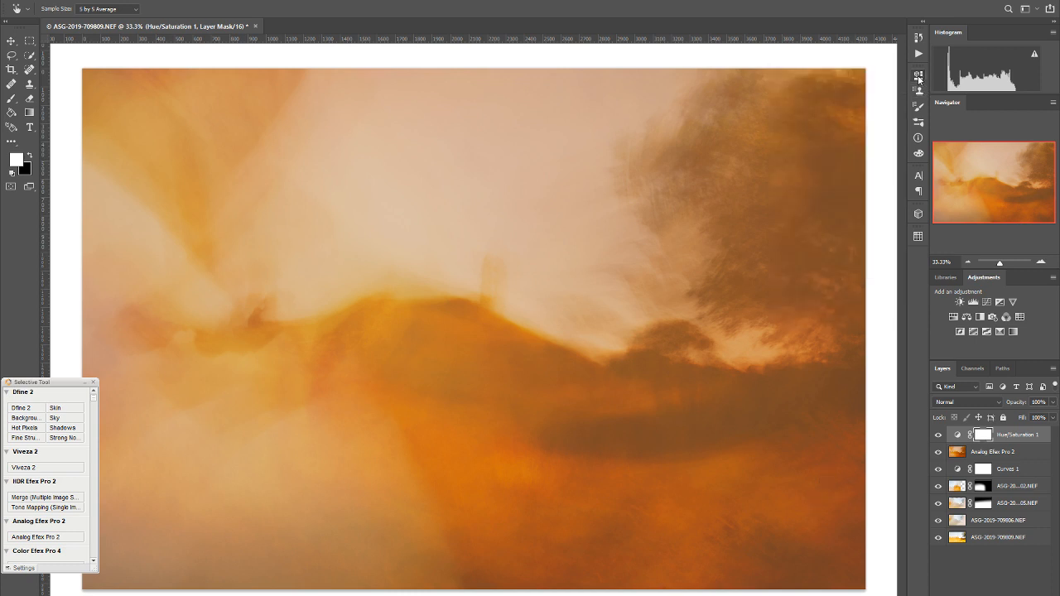
- Toggle the Hue/Saturation layer's visibility several times to compare the image with and without the colour adjustment
click(940, 437)
click(939, 436)
click(939, 435)
click(939, 435)
click(939, 434)
click(939, 435)
- Try a lower opacity and the Overlay blend mode at 39% on the Hue/Saturation layer, restoring Normal at 100%
click(1054, 402)
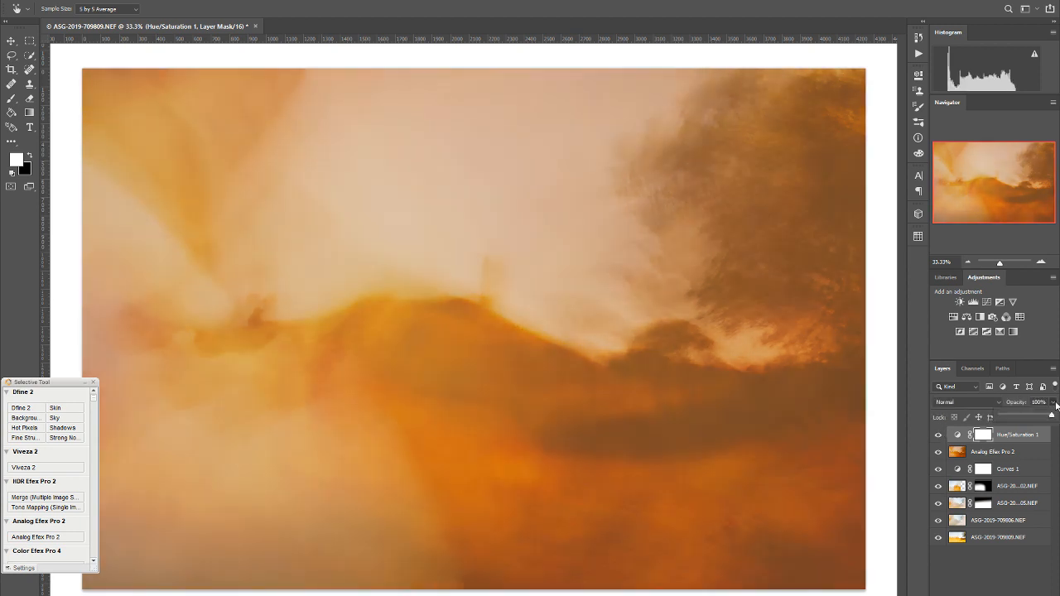
mouse_move(1052, 415)
mouse_down()
mouse_move(1038, 417)
mouse_move(1052, 416)
mouse_up()
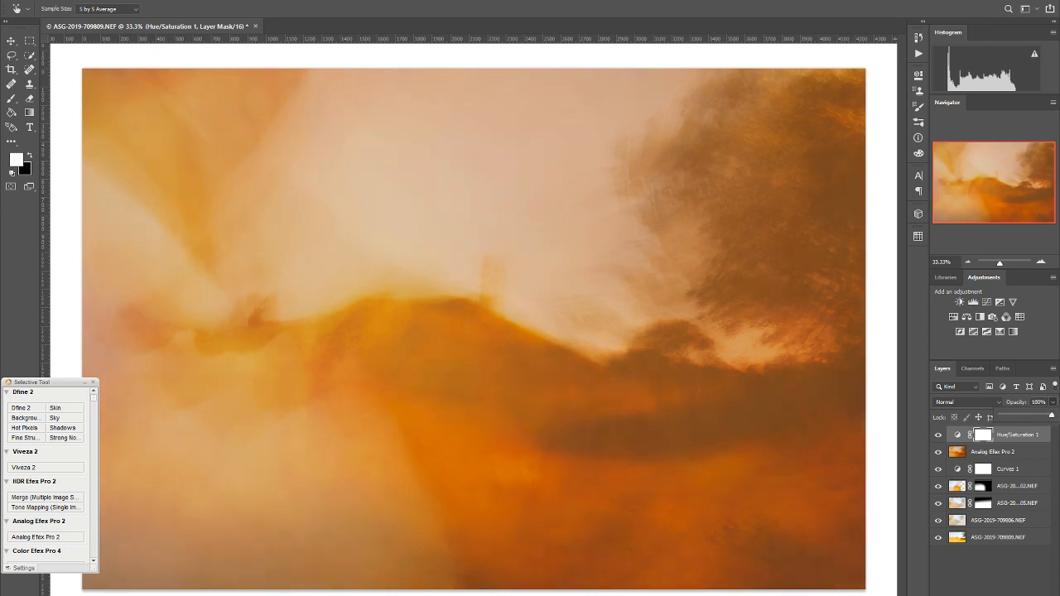
click(994, 401)
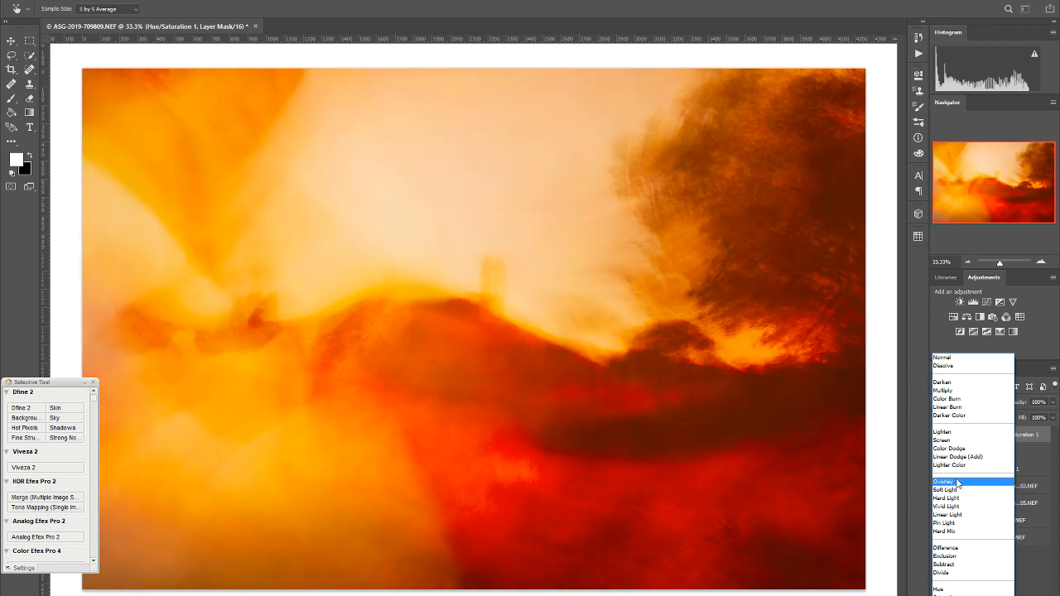
click(958, 483)
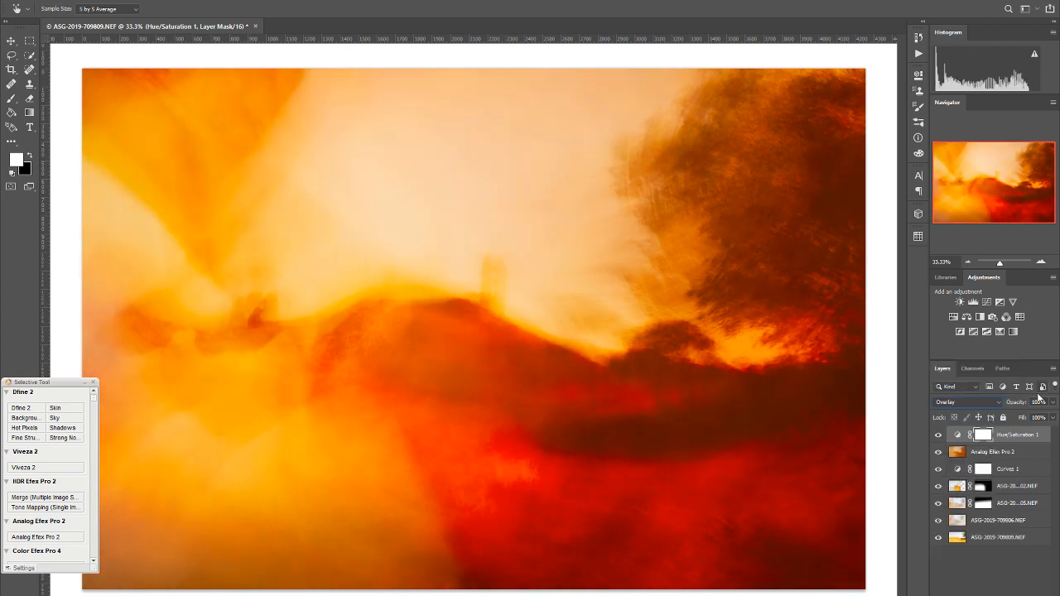
drag(1052, 417, 1022, 414)
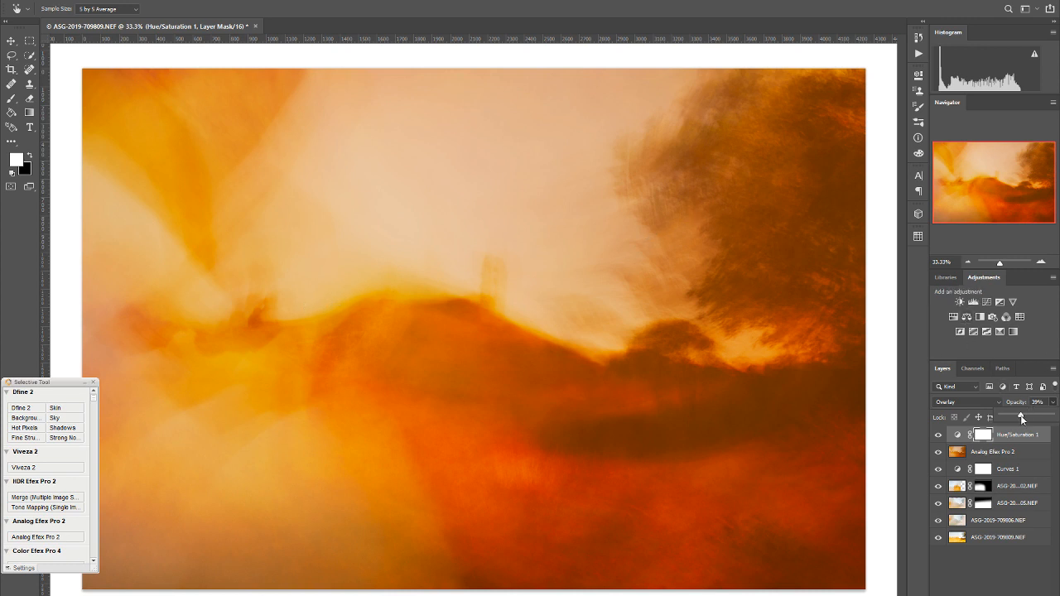
drag(1021, 419, 1052, 416)
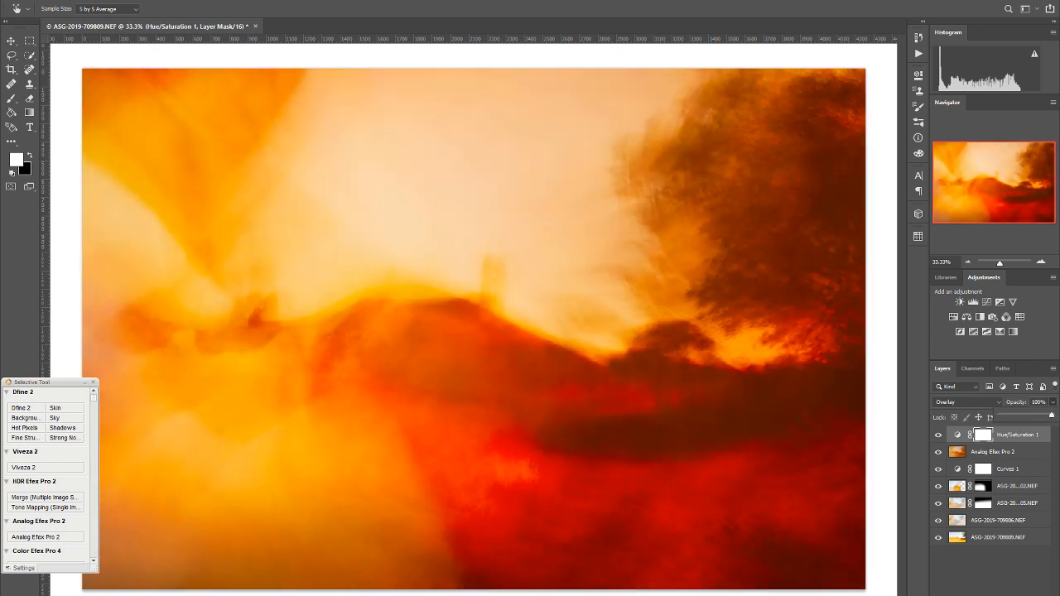
click(966, 401)
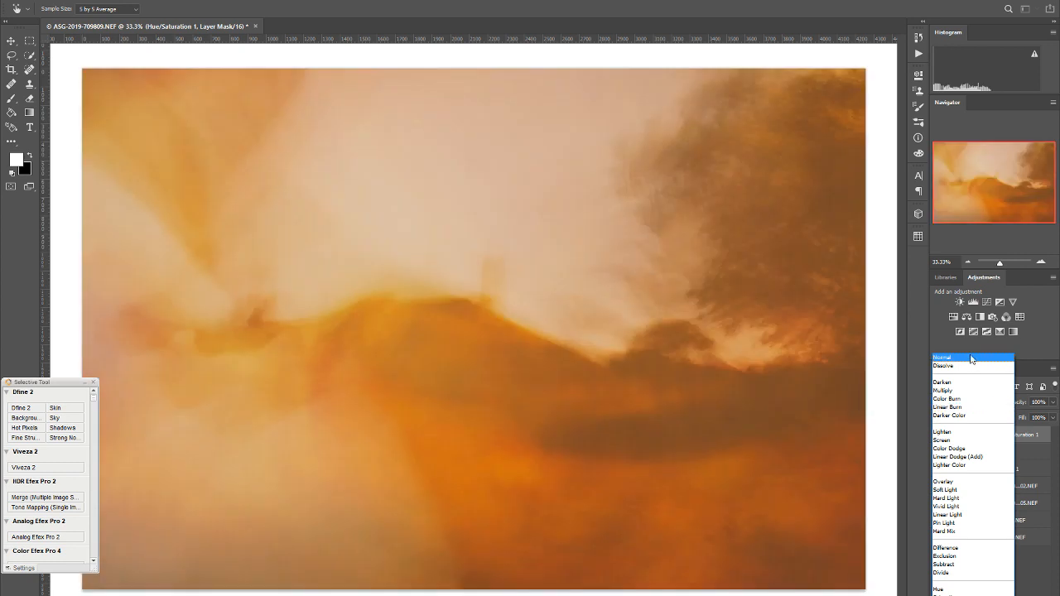
click(972, 358)
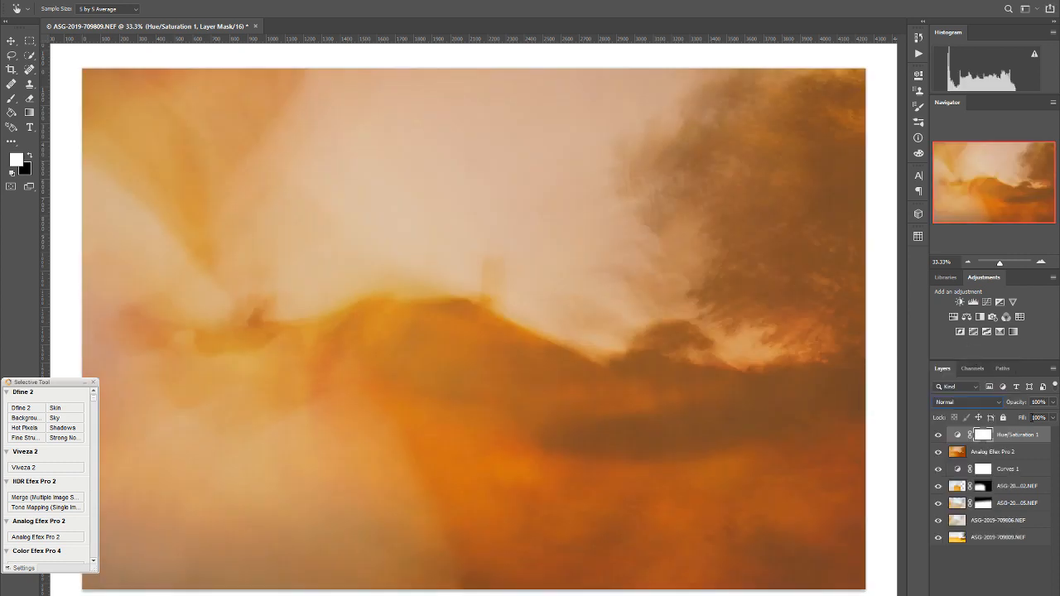
- Reopen the Hue/Saturation layer's settings and lower the Master Hue slightly for a redder orange
drag(1002, 264, 1000, 260)
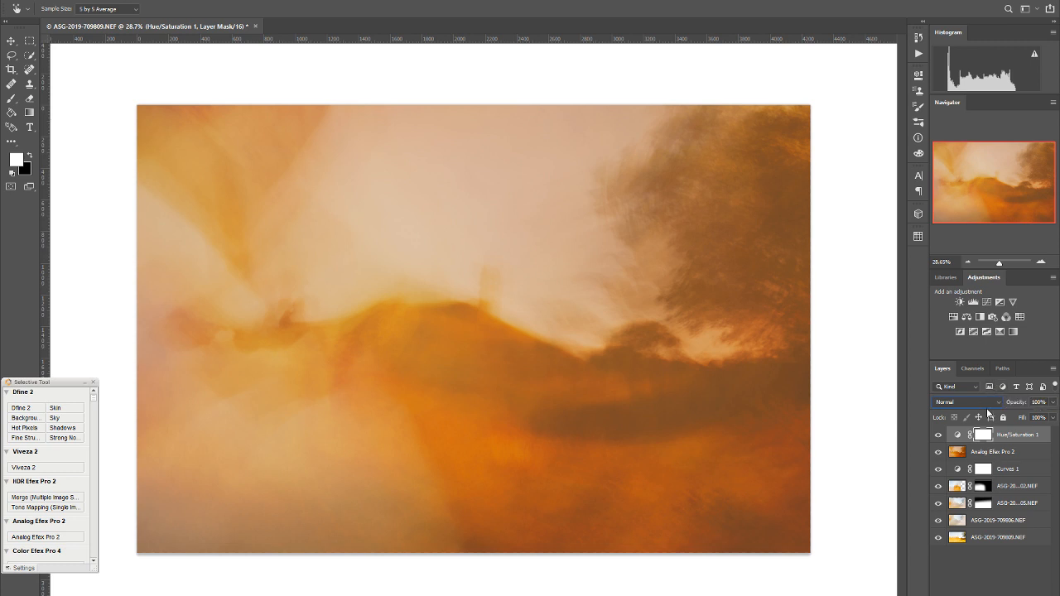
double_click(958, 434)
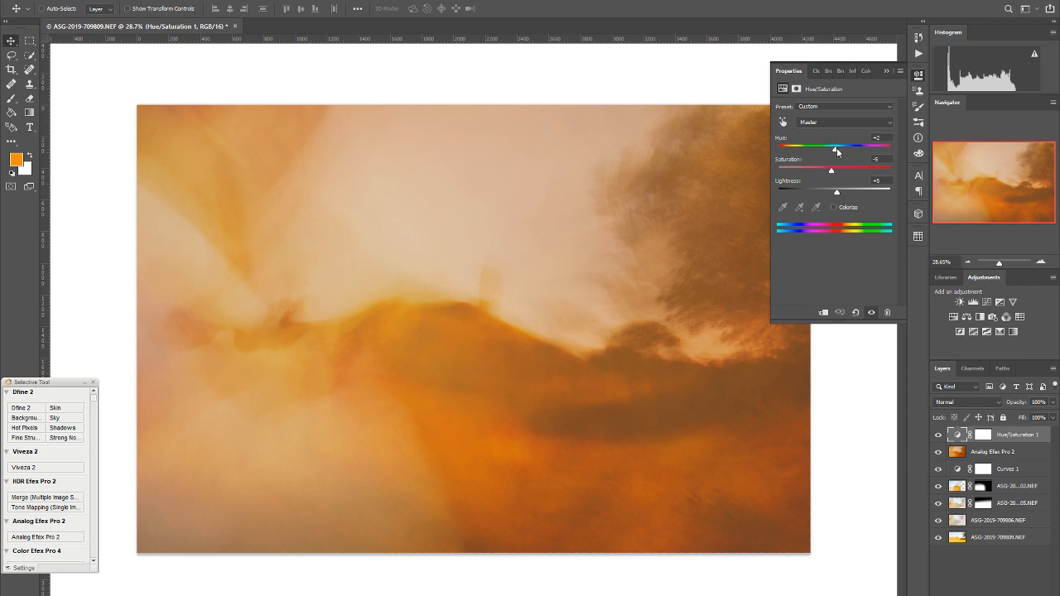
drag(836, 151, 833, 149)
- Add a Curves adjustment layer, pull the white point inward and brighten the midtones from Input 126 to Output 153
click(986, 302)
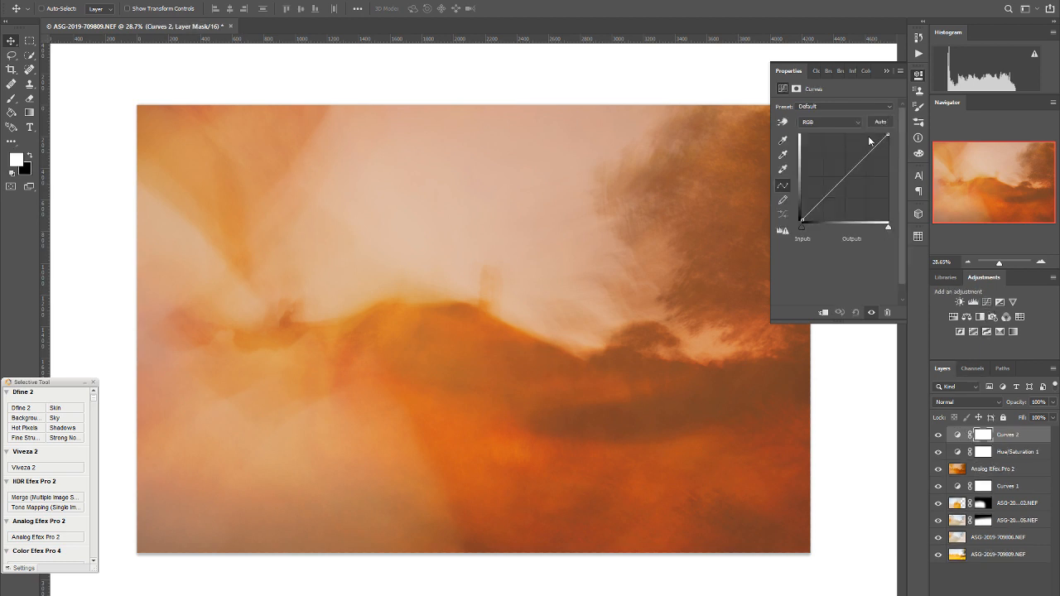
drag(850, 171, 876, 122)
mouse_move(853, 163)
mouse_down()
mouse_move(848, 175)
mouse_move(844, 167)
mouse_up()
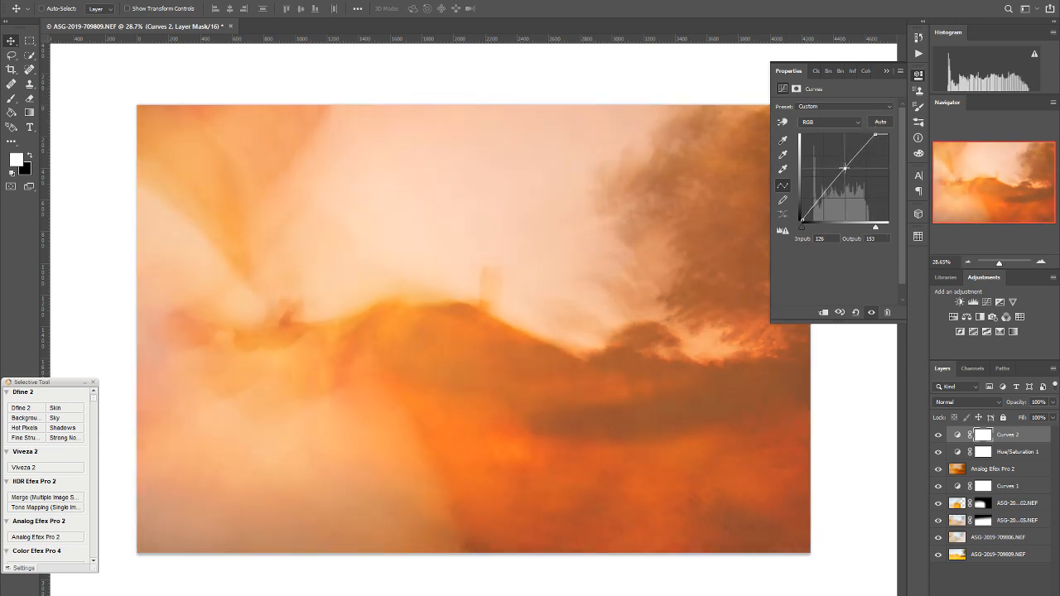
- Examine the image at thumbnail size with the new Curves layer hidden and shown, and return to 33.3% zoom
click(966, 262)
click(967, 263)
click(967, 262)
click(967, 262)
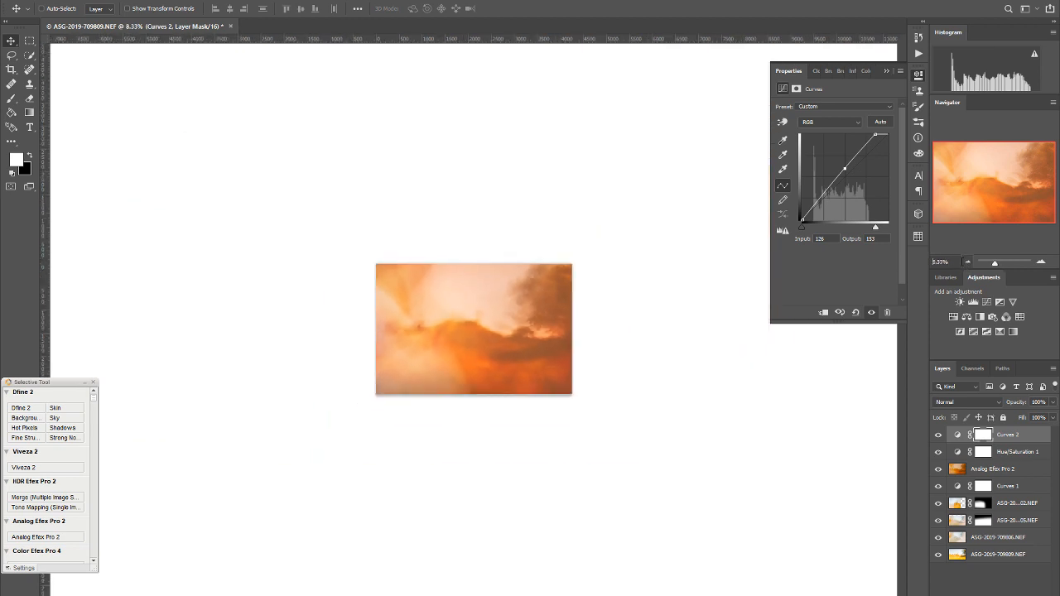
click(967, 263)
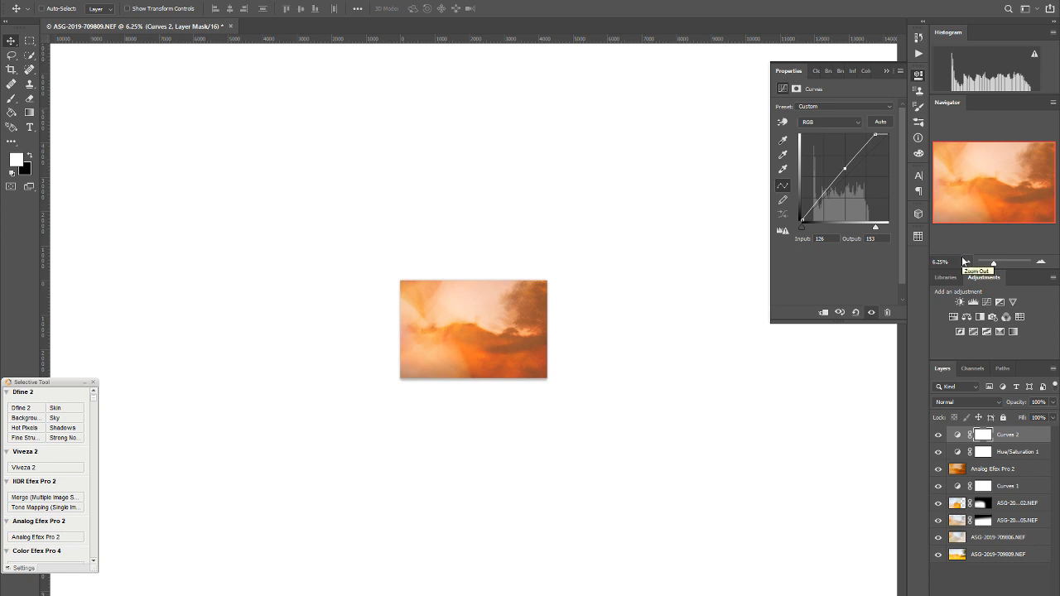
click(938, 435)
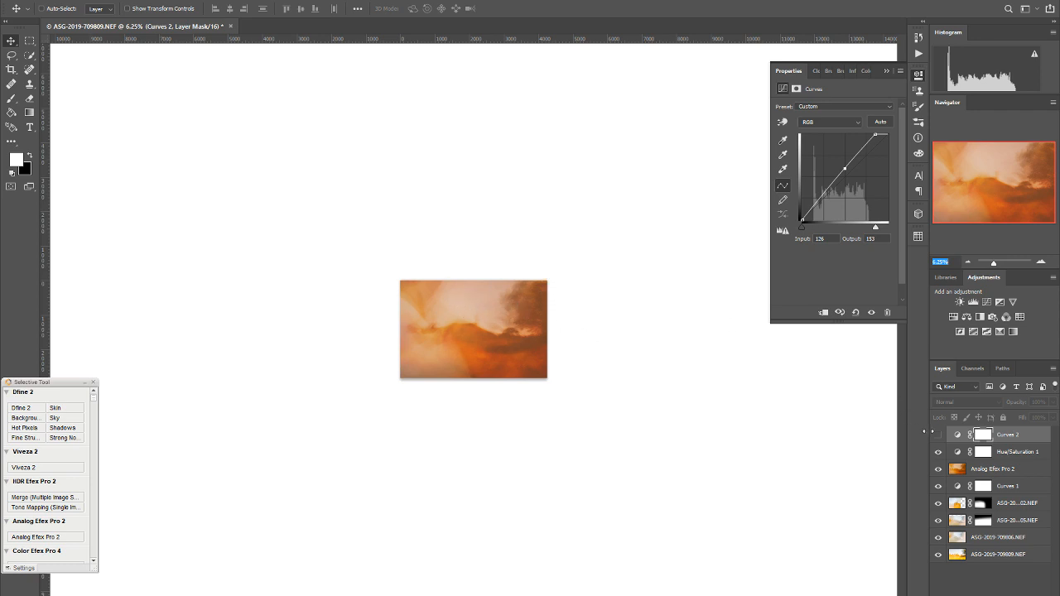
click(938, 435)
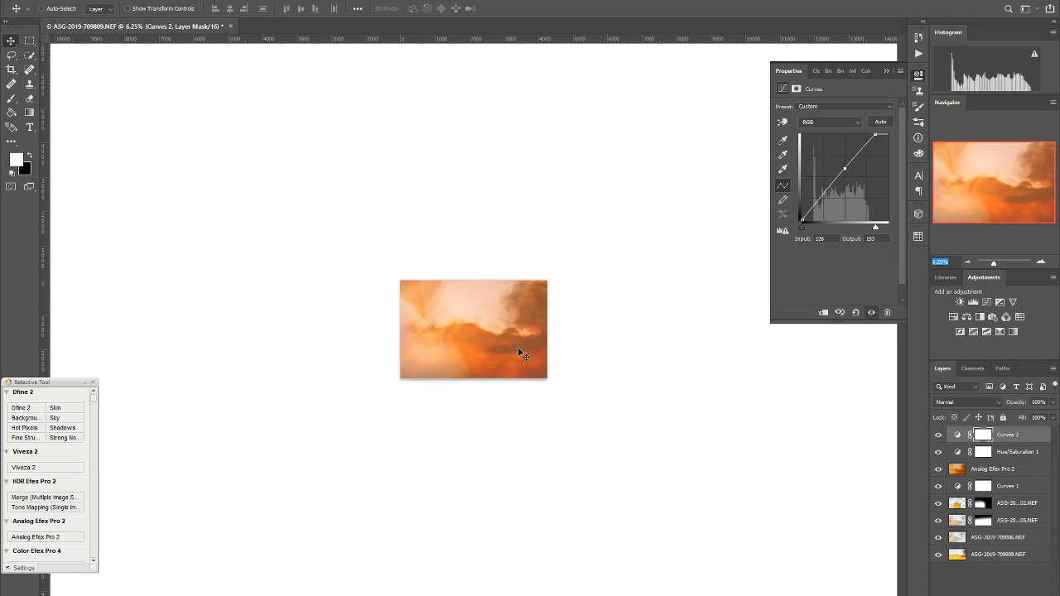
click(1041, 263)
click(1041, 262)
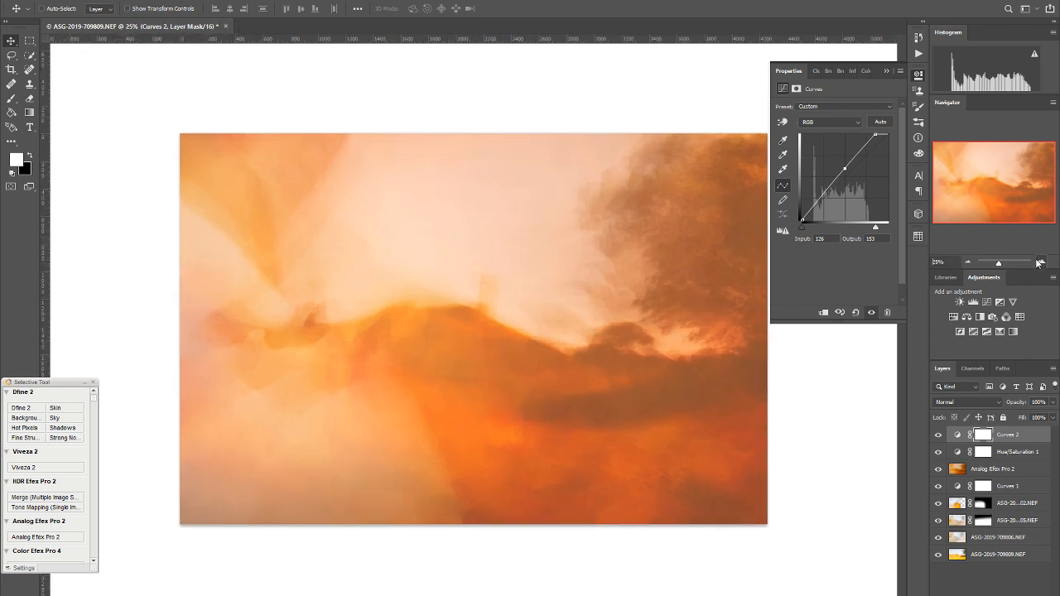
click(1040, 262)
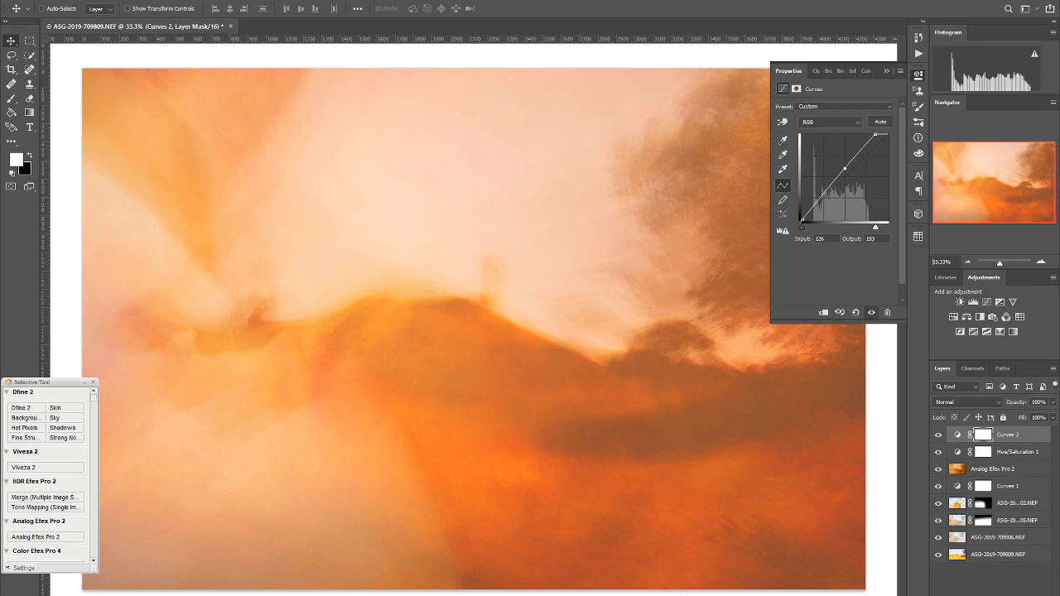
- Save the layered blend document
click(32, 1)
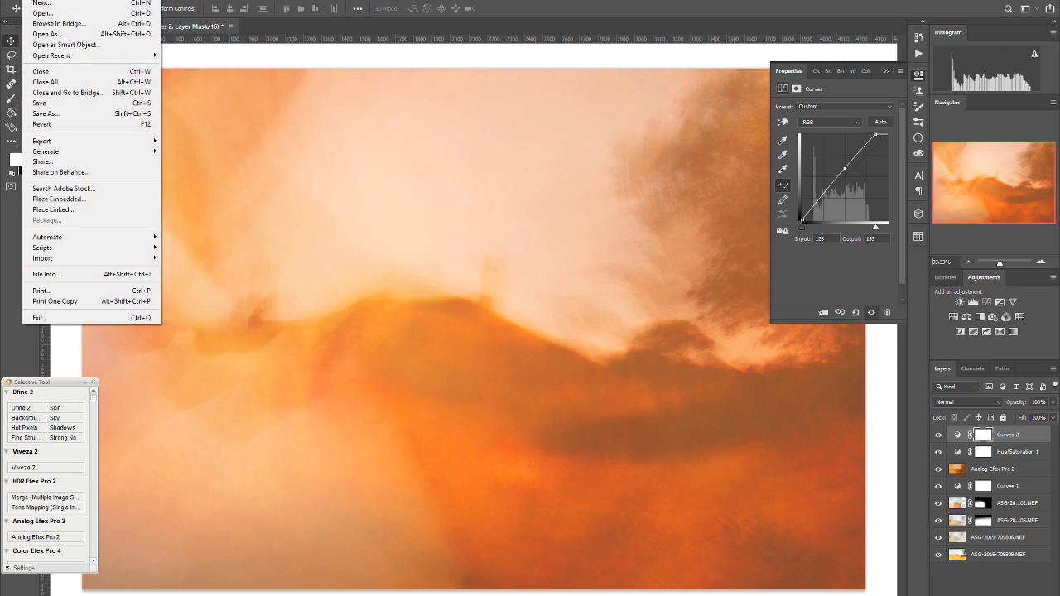
click(48, 104)
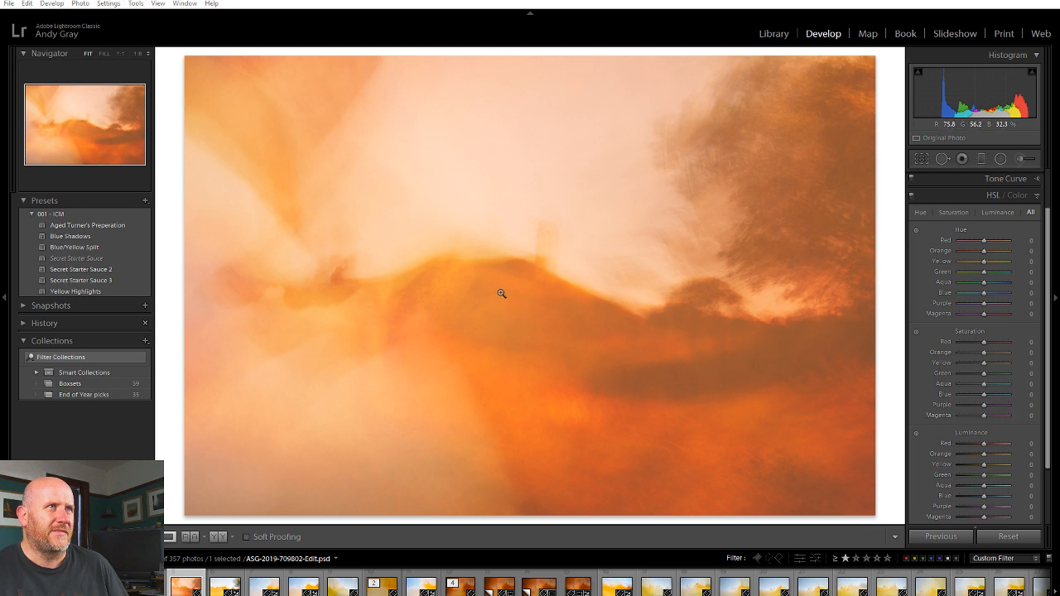
- In Lightroom Classic, rate the edited PSD three stars and create a virtual copy of it
key(3)
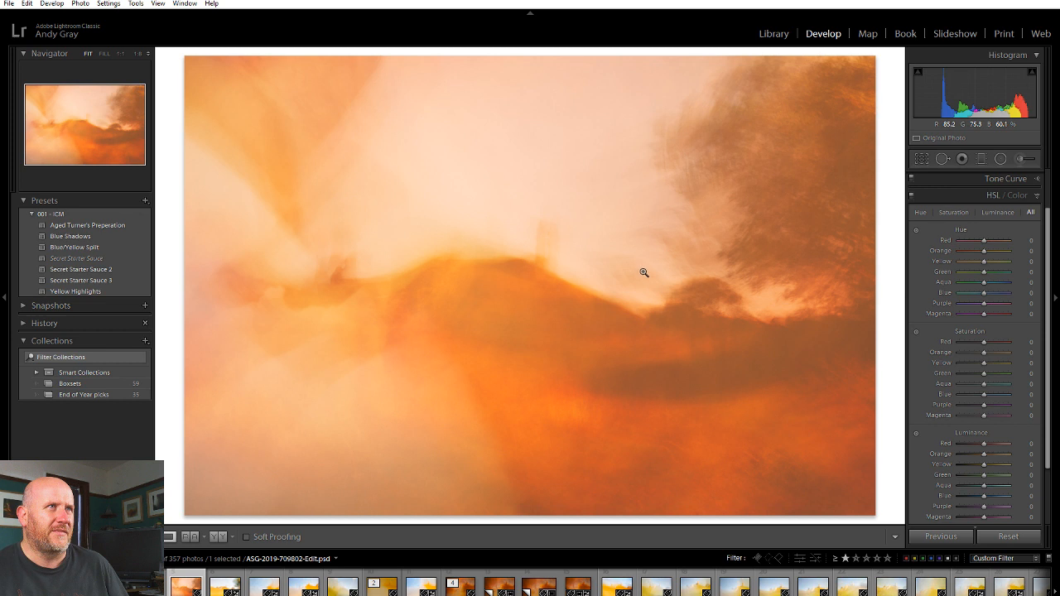
right_click(580, 265)
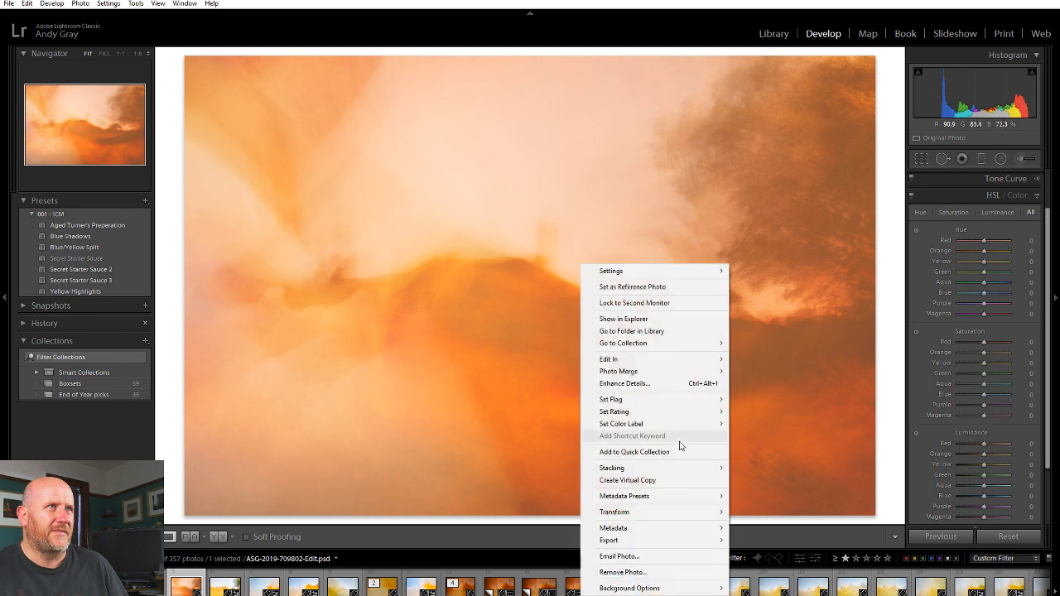
click(676, 482)
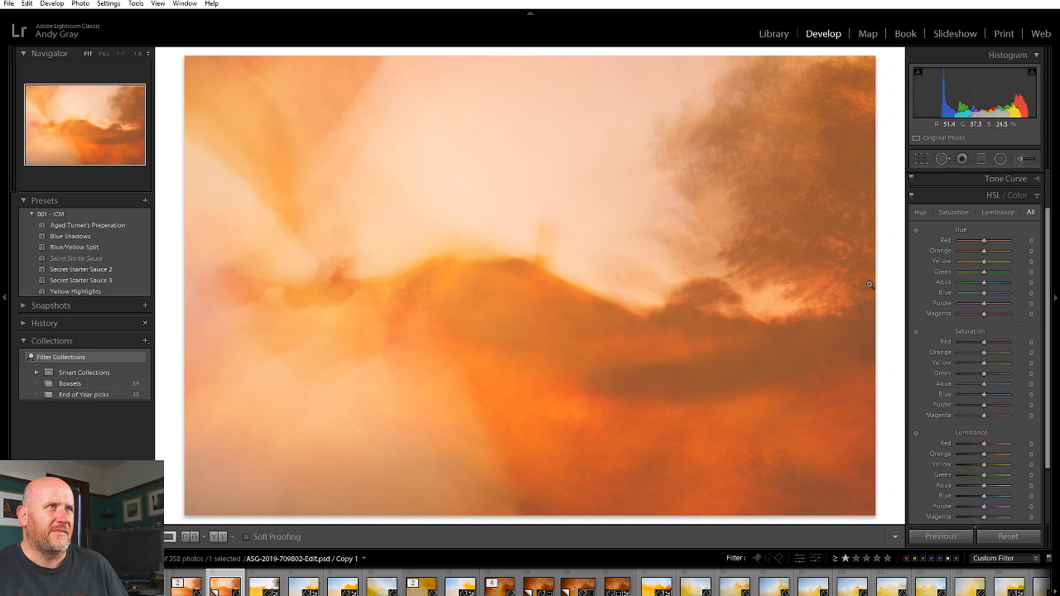
- Start a portrait-orientation crop on the virtual copy and reposition the image so the hill and tower sit within the frame
click(921, 159)
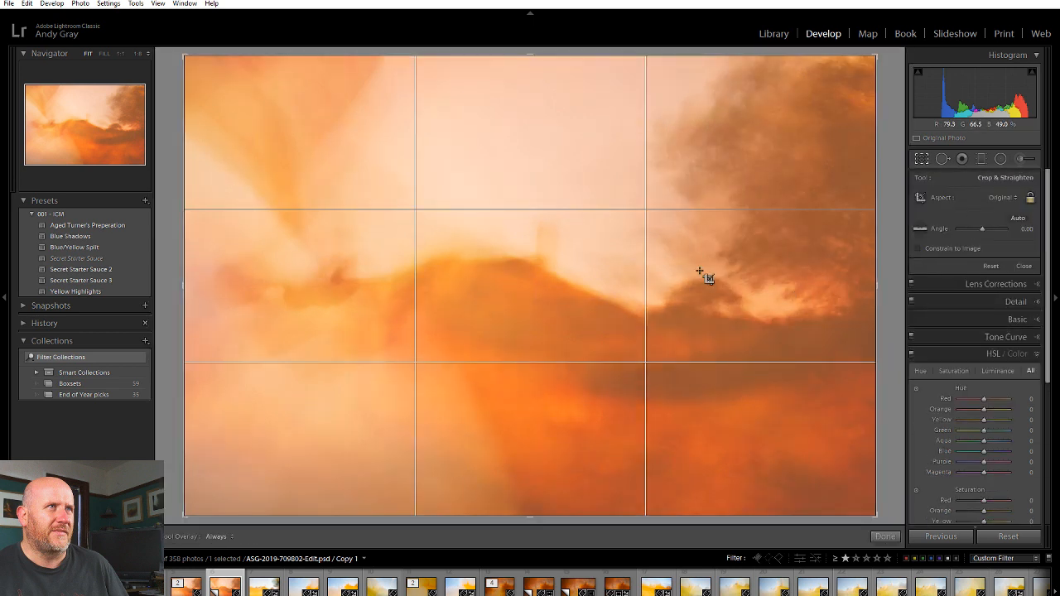
key(x)
drag(554, 273, 608, 271)
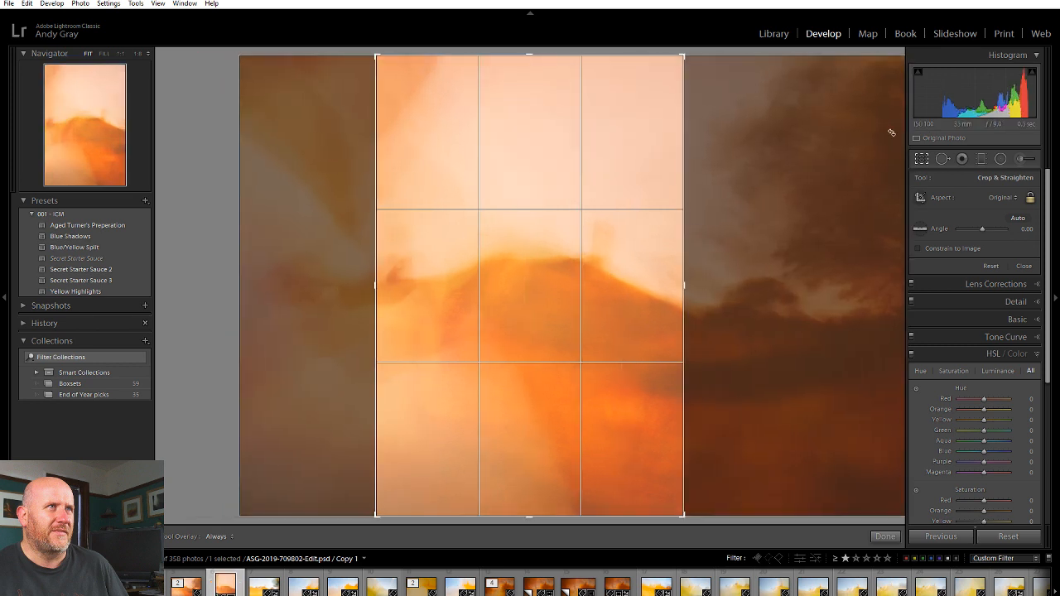
- Set the crop aspect to 4 x 5 / 8 x 10 and enlarge the frame to the photo's full height
click(999, 197)
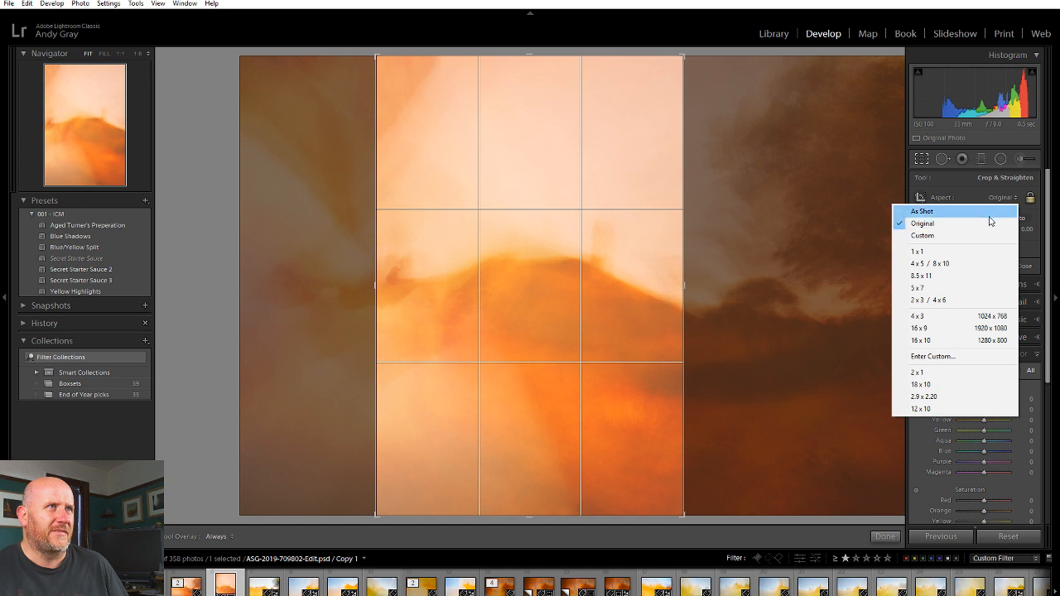
click(955, 265)
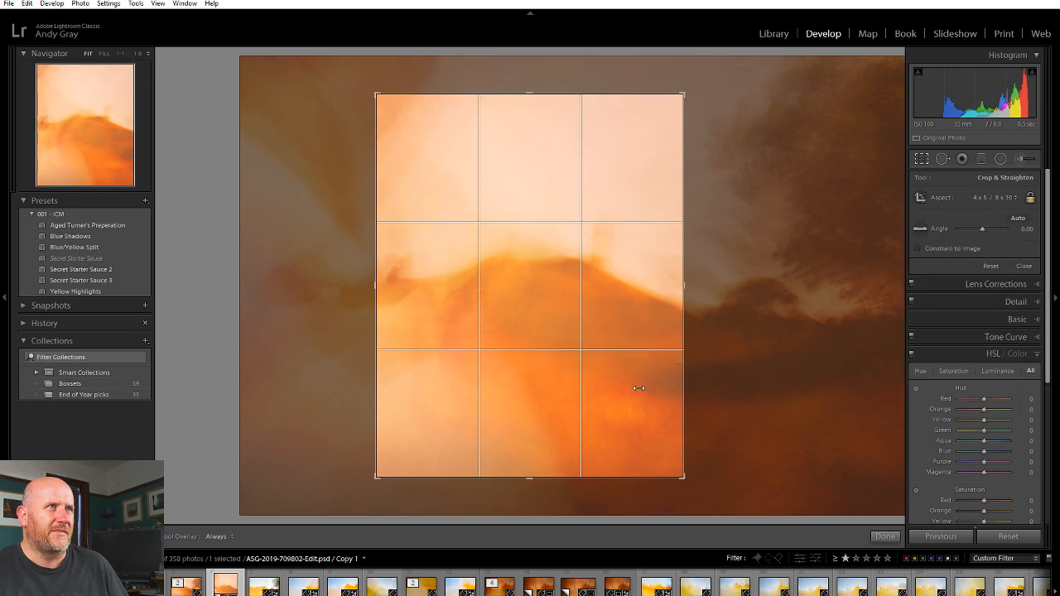
drag(530, 475, 518, 500)
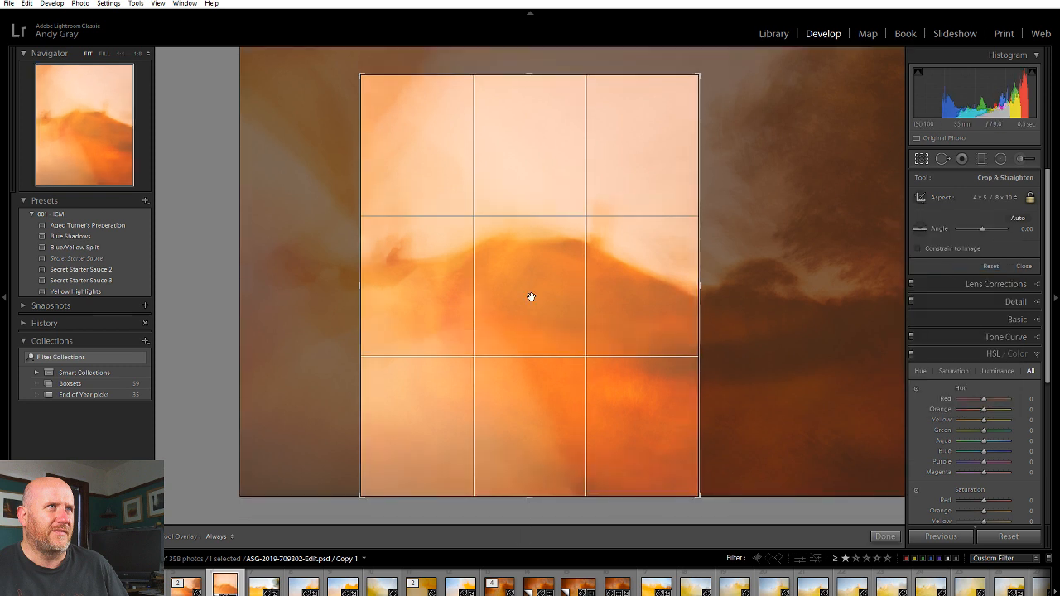
drag(528, 76, 530, 28)
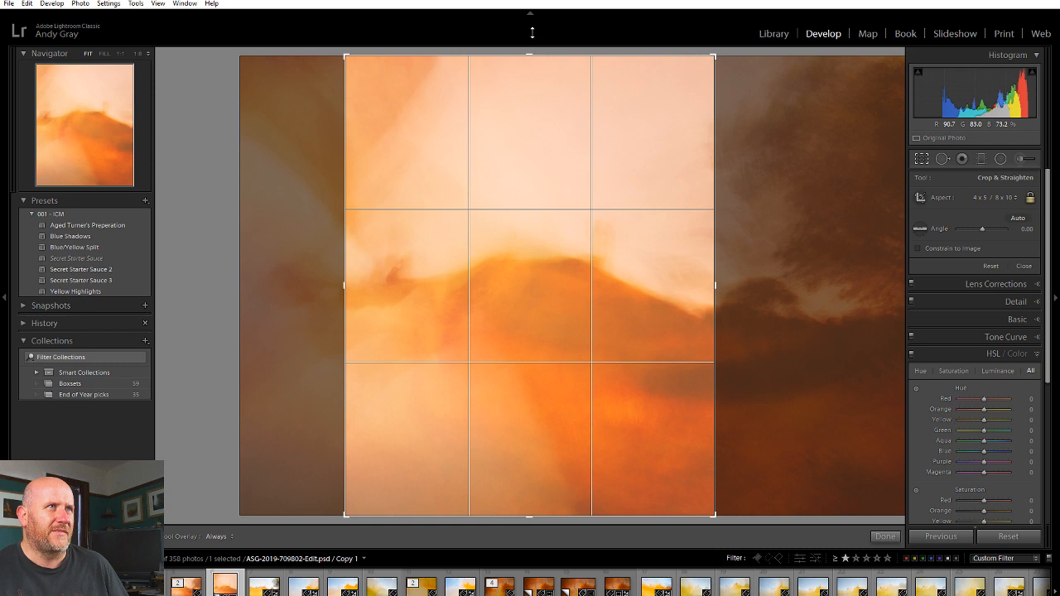
- Shift the image sideways to recentre the hill and tower in the crop frame, and try the 4 x 3 aspect
drag(551, 125, 512, 125)
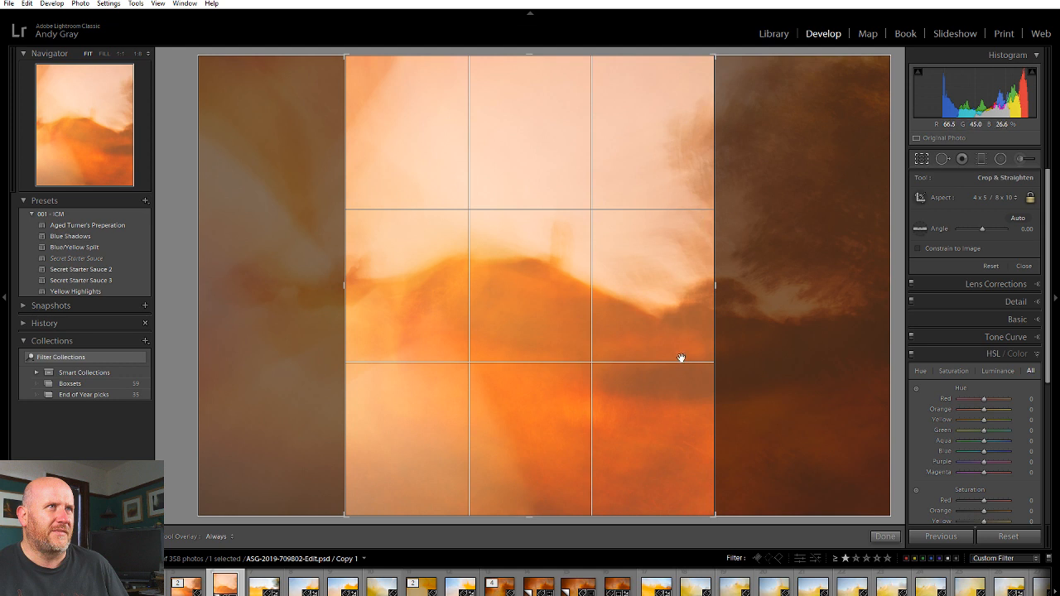
drag(528, 294, 549, 302)
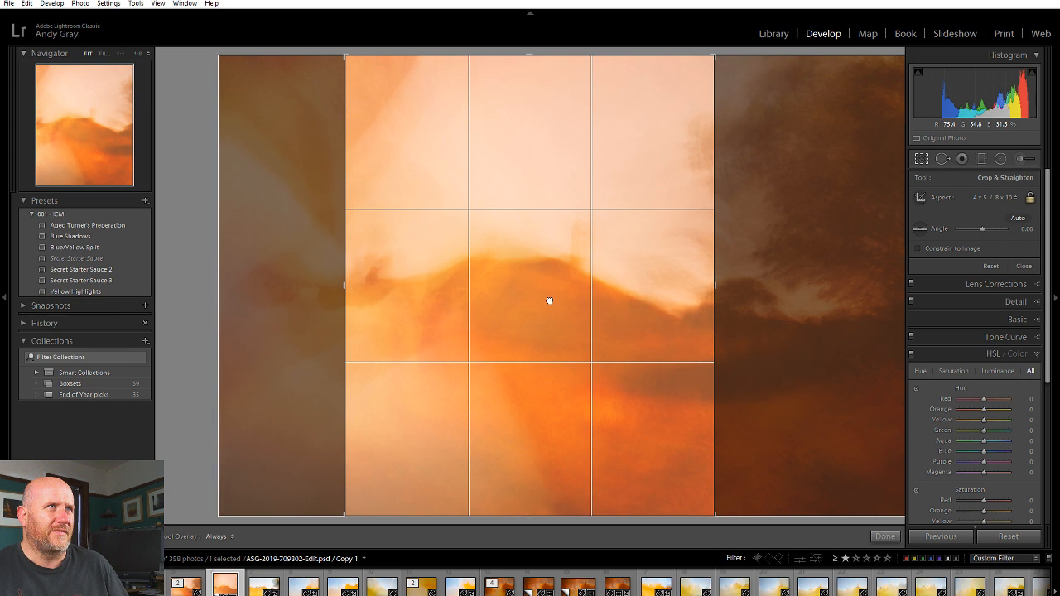
click(990, 198)
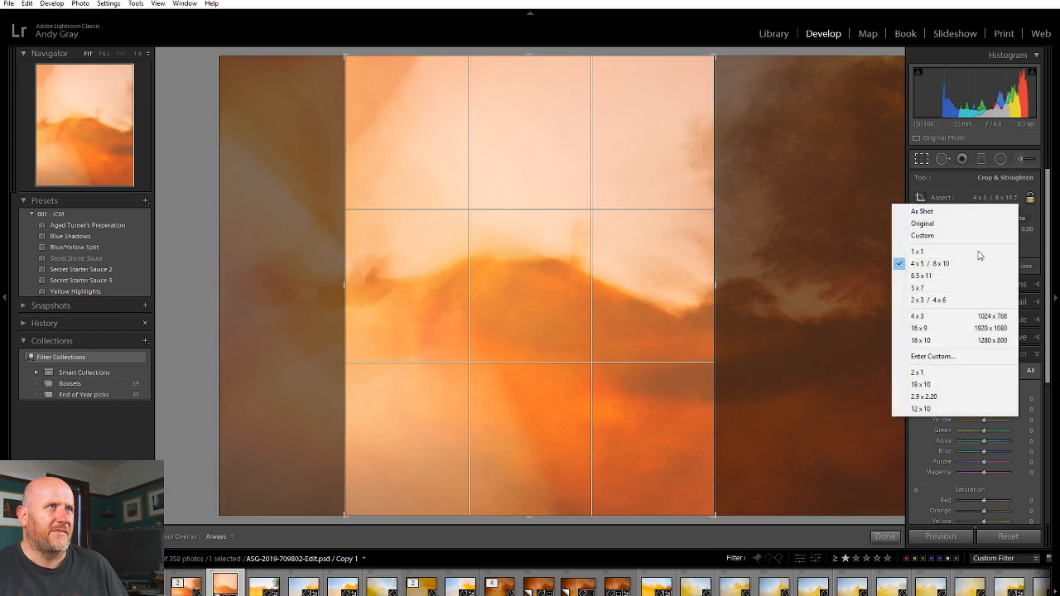
click(953, 317)
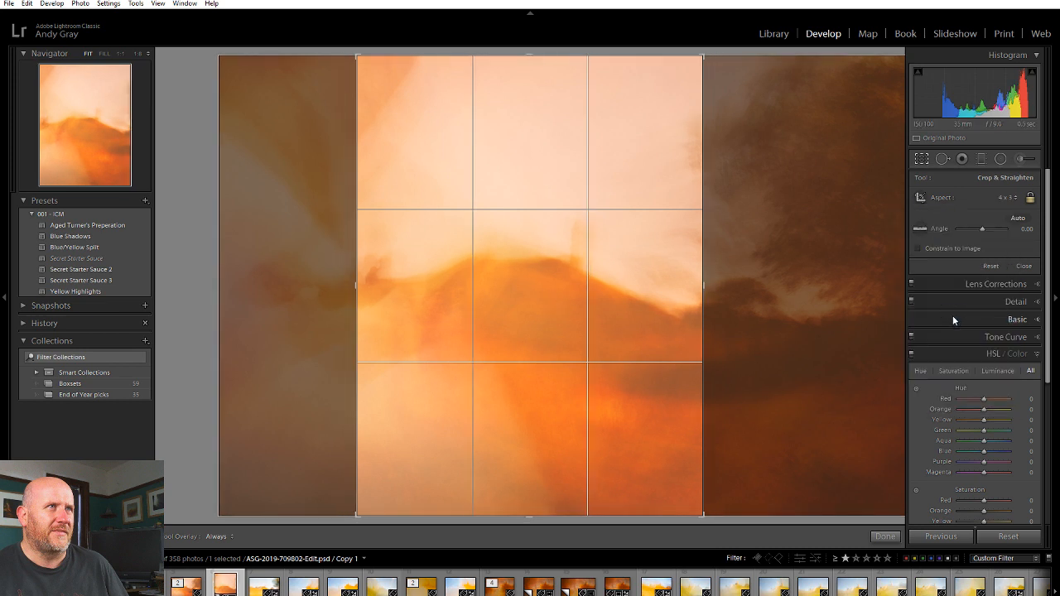
- Return the crop aspect to 4 x 5 / 8 x 10 and apply the crop at the photo's full height
click(1009, 202)
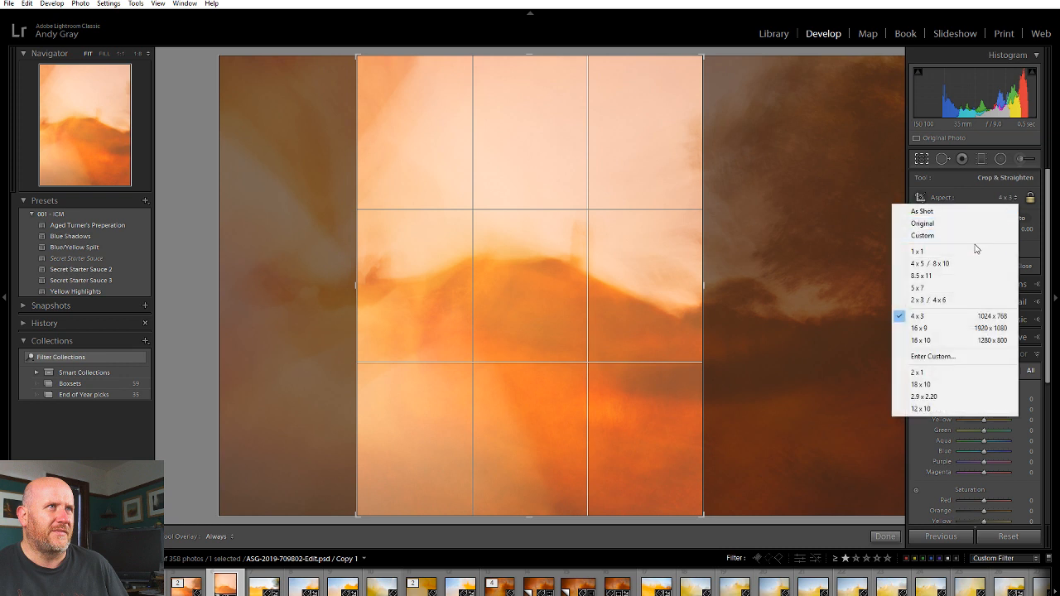
click(957, 265)
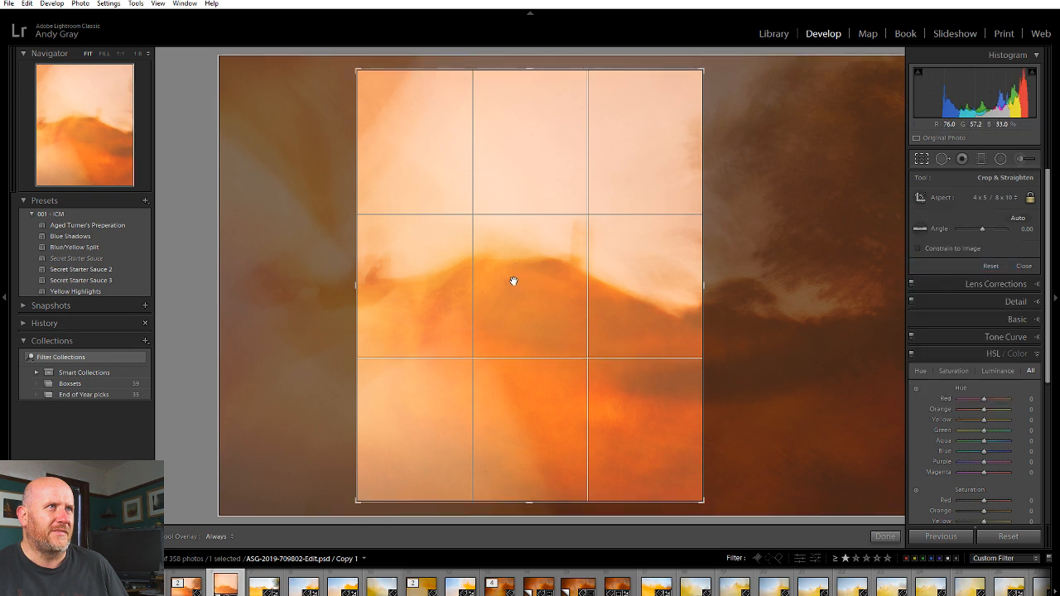
drag(527, 501, 525, 533)
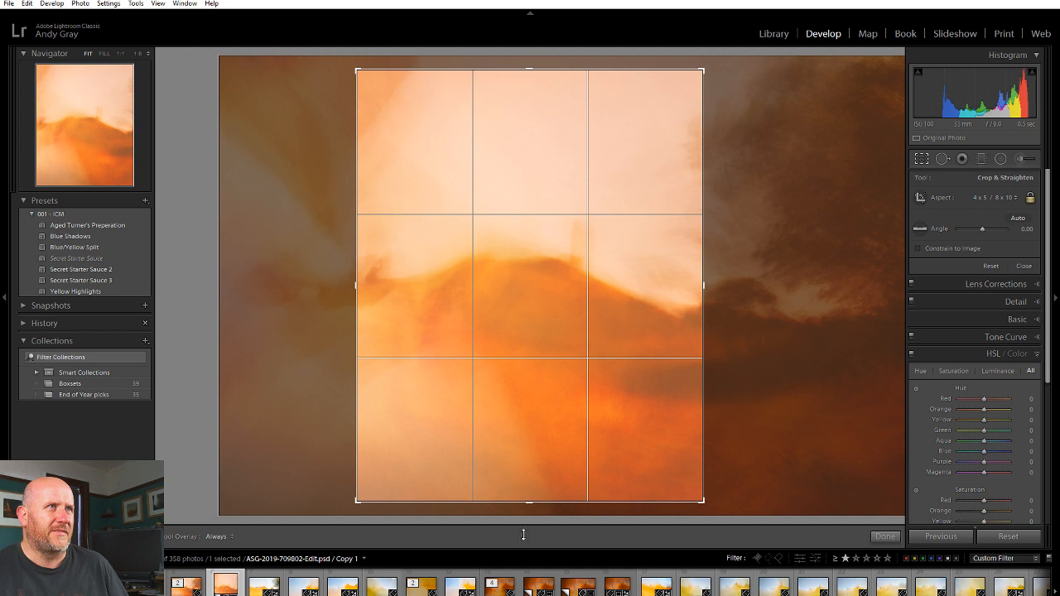
drag(530, 63, 539, 24)
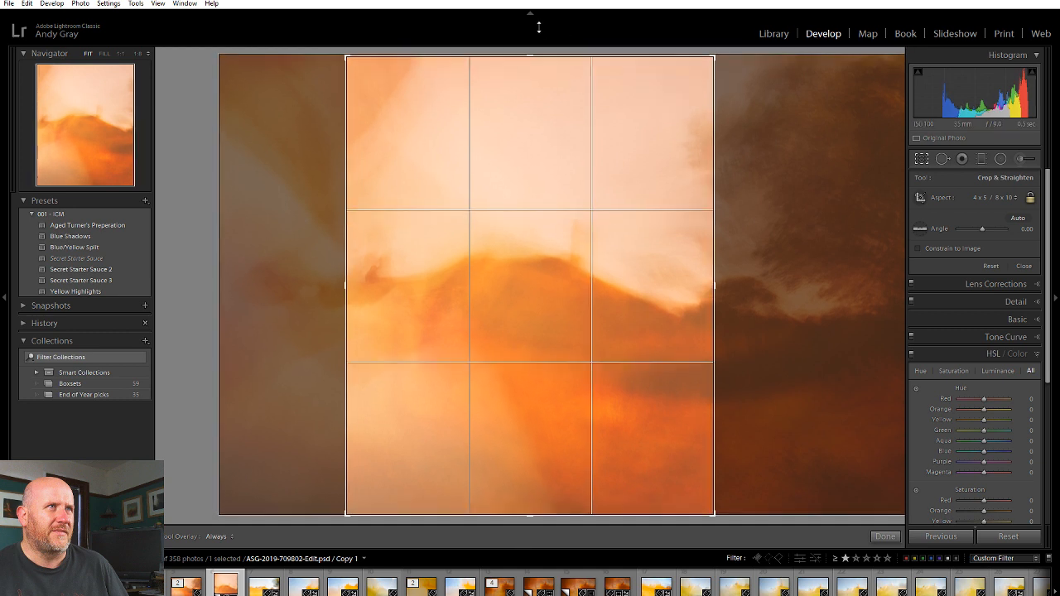
drag(506, 146, 503, 143)
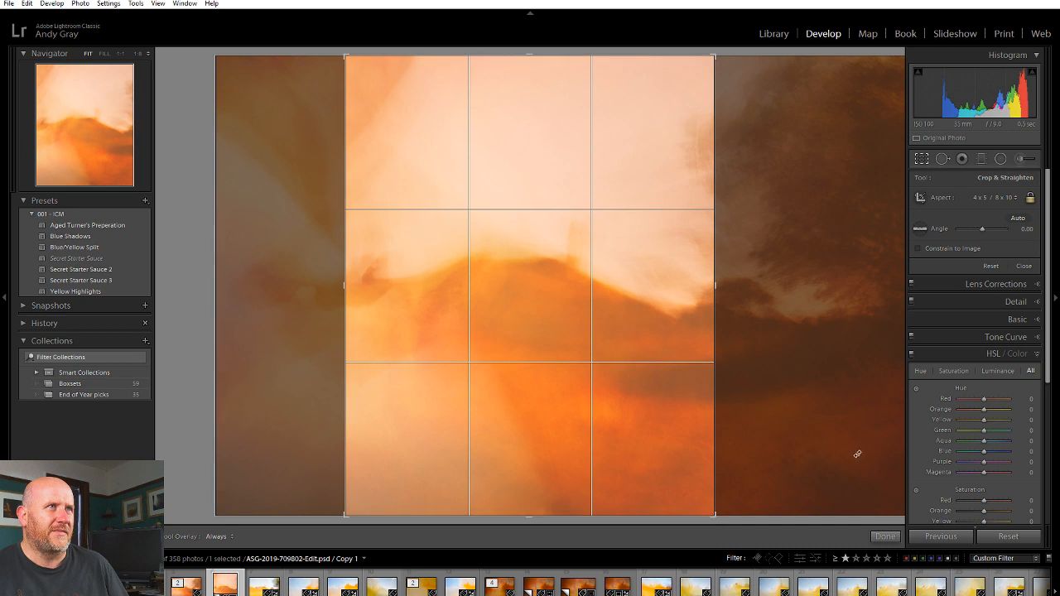
click(884, 537)
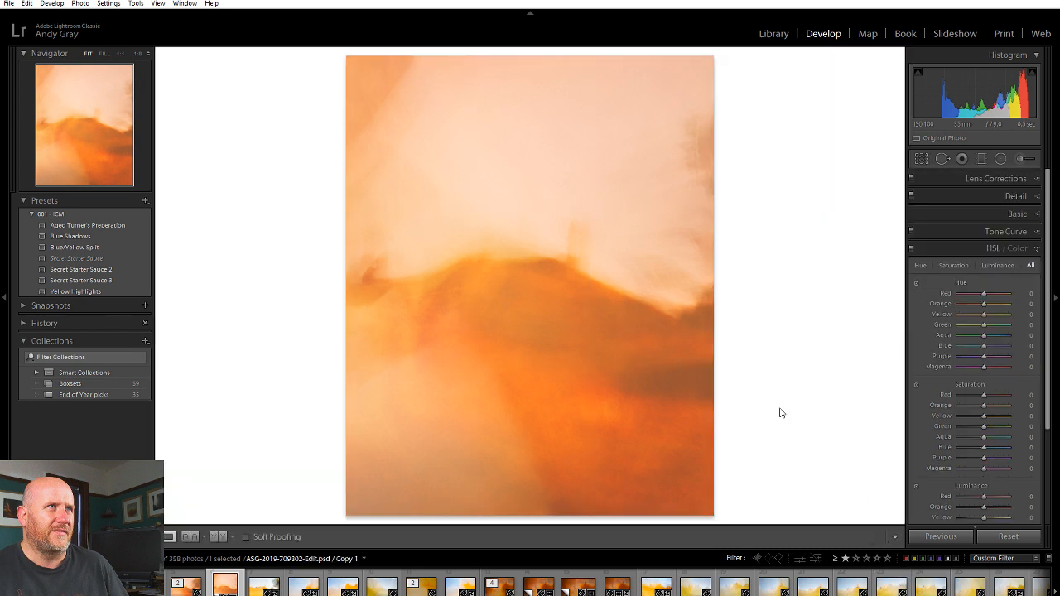
- Create another virtual copy of the cropped photo and set its crop aspect to 1 x 1
right_click(426, 341)
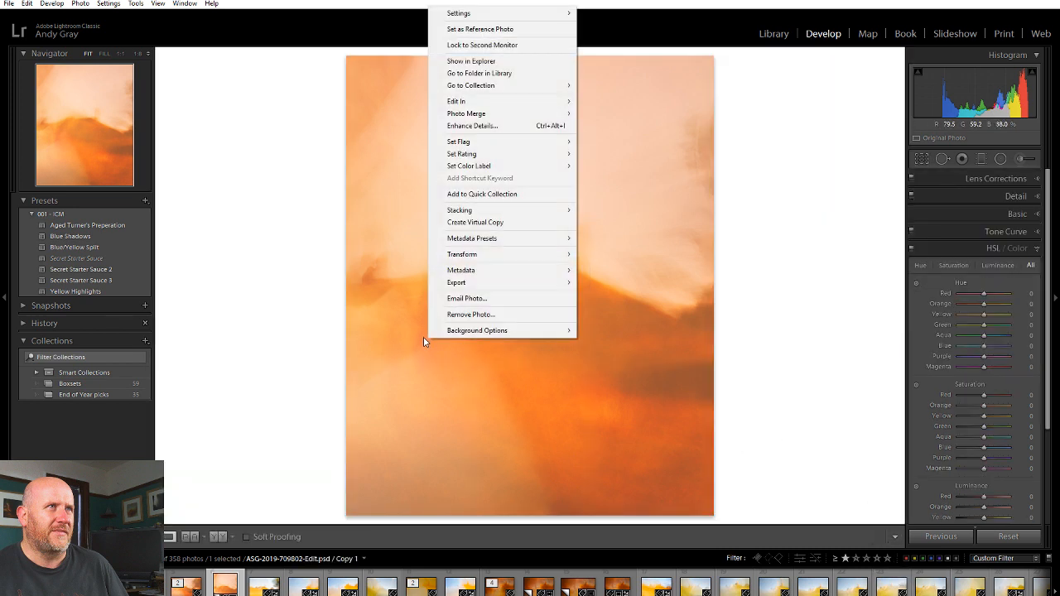
click(498, 228)
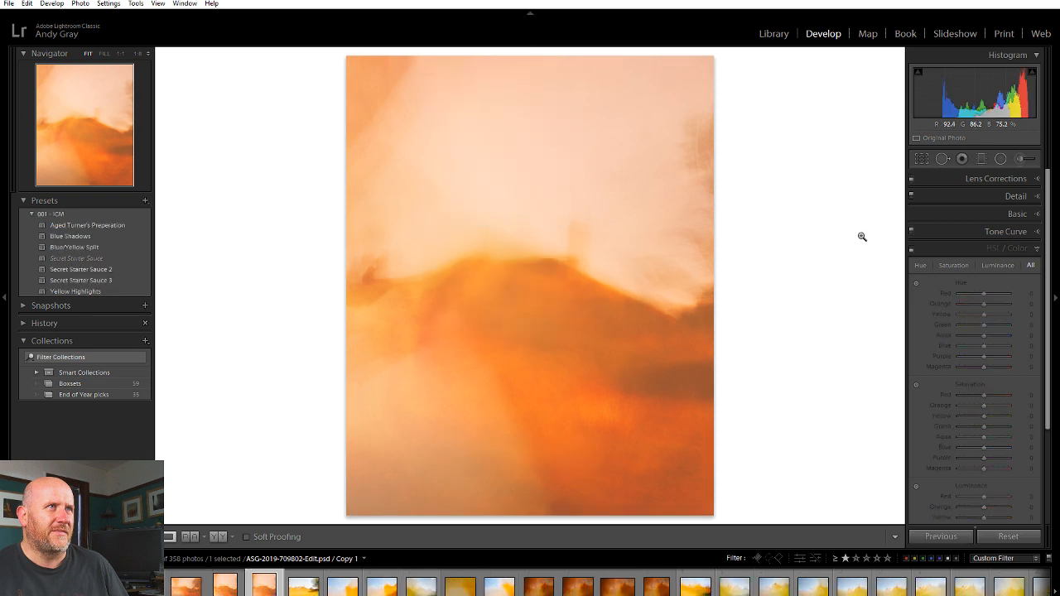
click(921, 159)
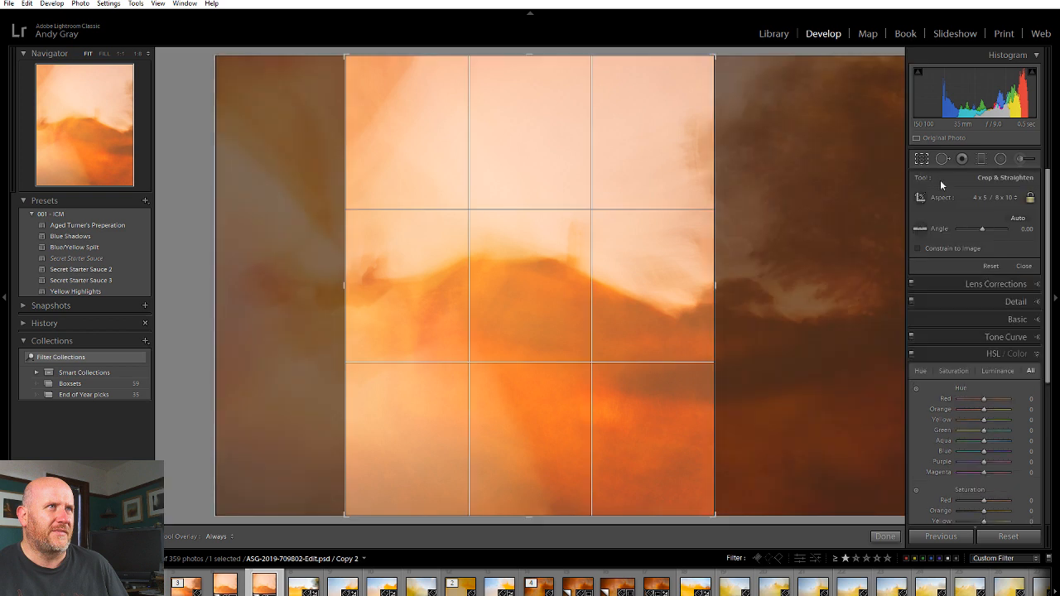
click(996, 201)
click(932, 246)
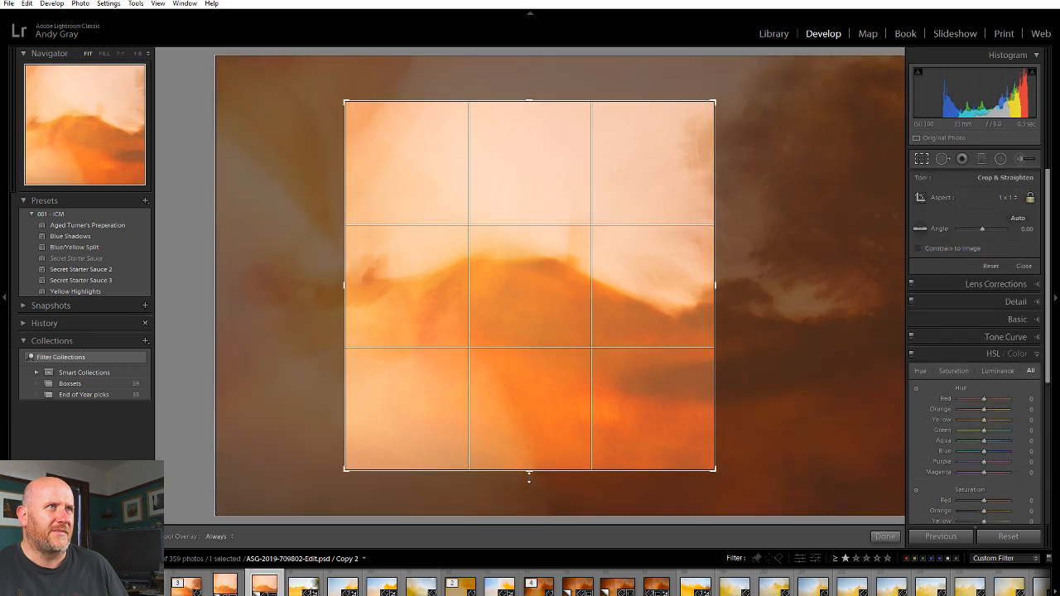
- Enlarge the square crop to the photo's full height, shift the image slightly within the frame, and apply it
drag(529, 476, 532, 519)
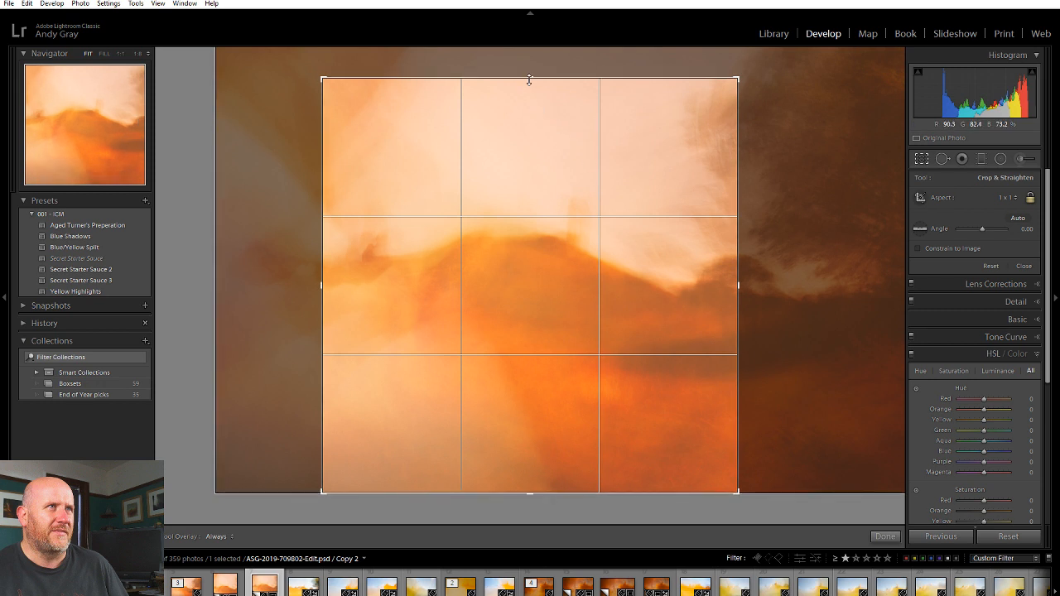
drag(530, 79, 528, 48)
drag(517, 124, 536, 124)
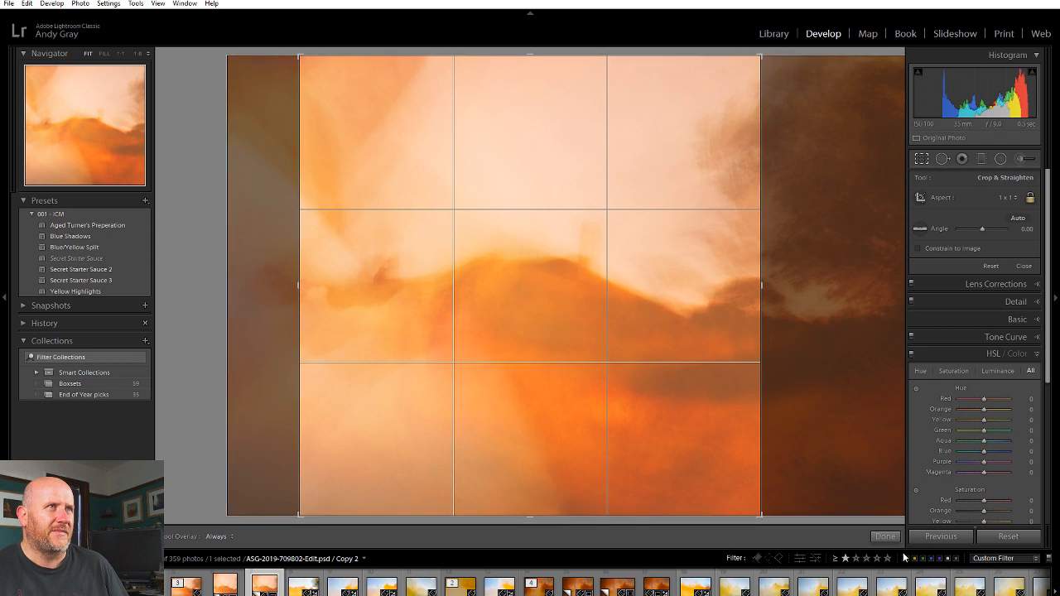
click(886, 537)
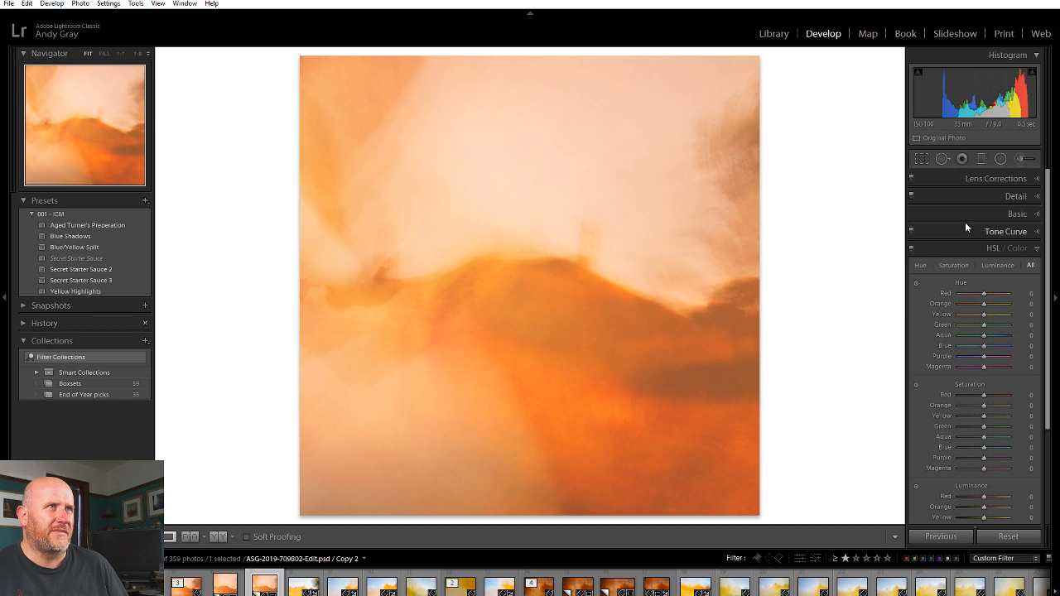
- View ASG-2019-709825.NEF in the Library loupe view and look through the frames that follow it
click(684, 586)
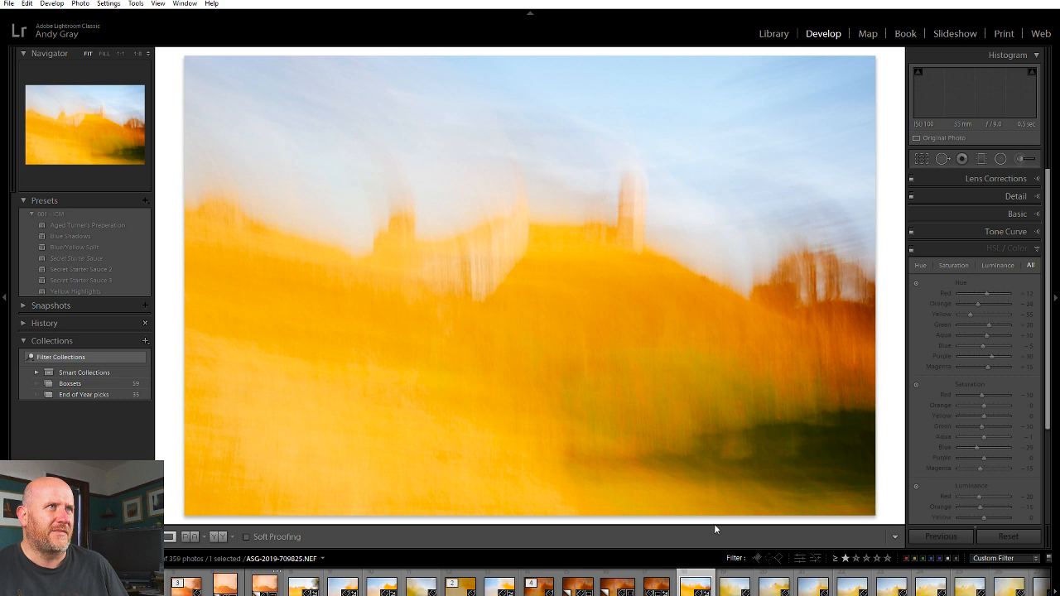
key(e)
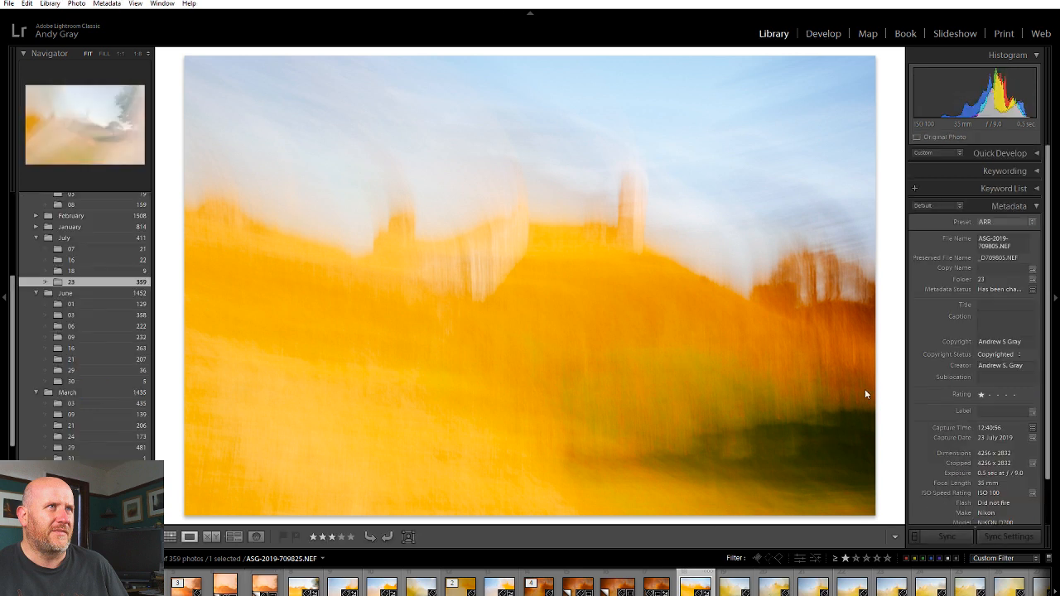
key(Right)
click(864, 383)
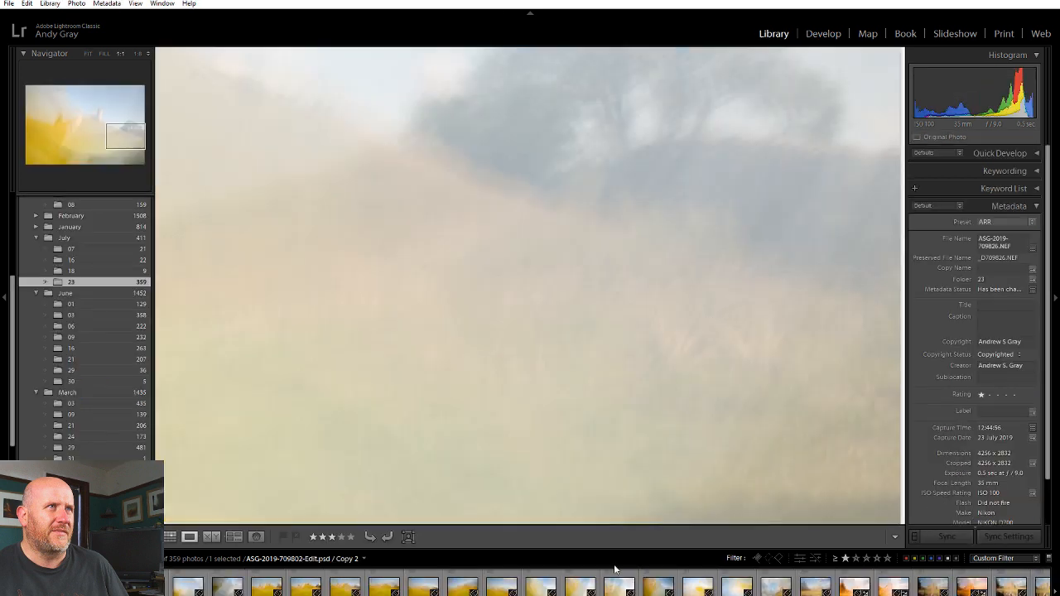
click(611, 417)
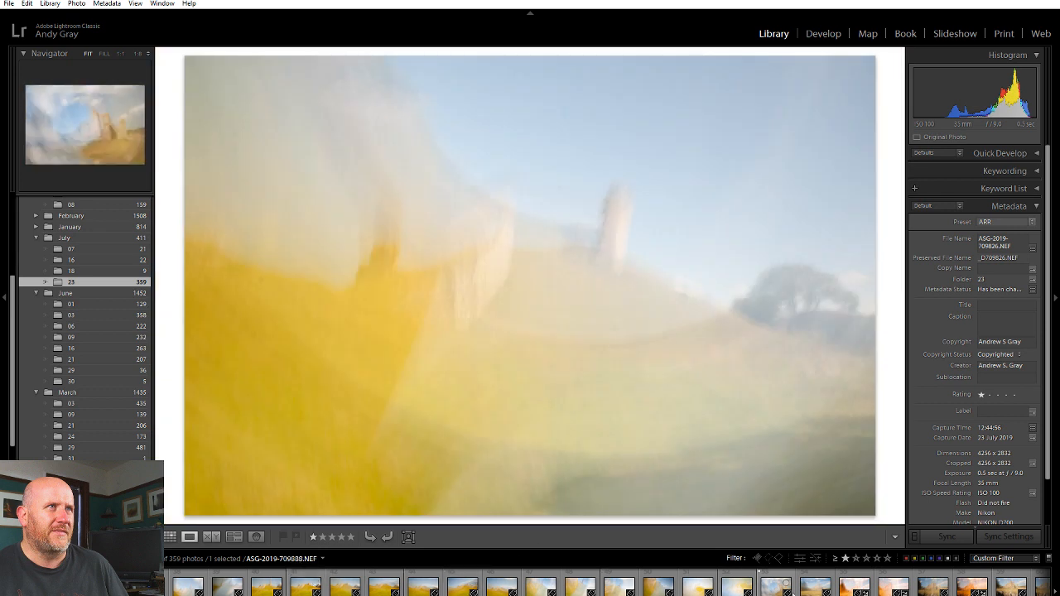
scroll(795, 588, up, 2)
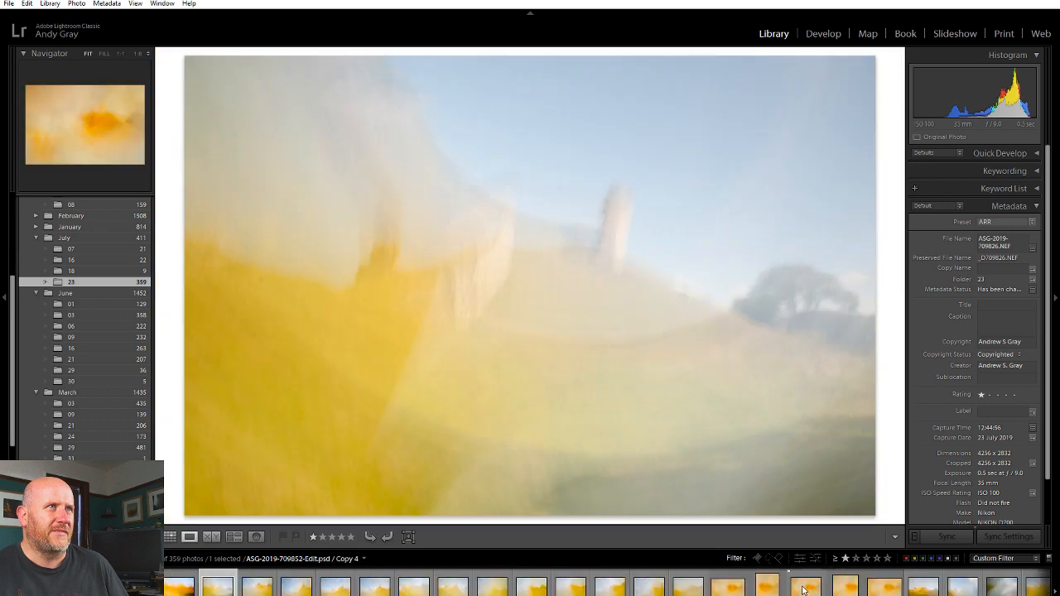
- Compare the castle hill frames from ASG-2019-709862.NEF through ASG-2019-709891.NEF as candidates for another blend
click(911, 587)
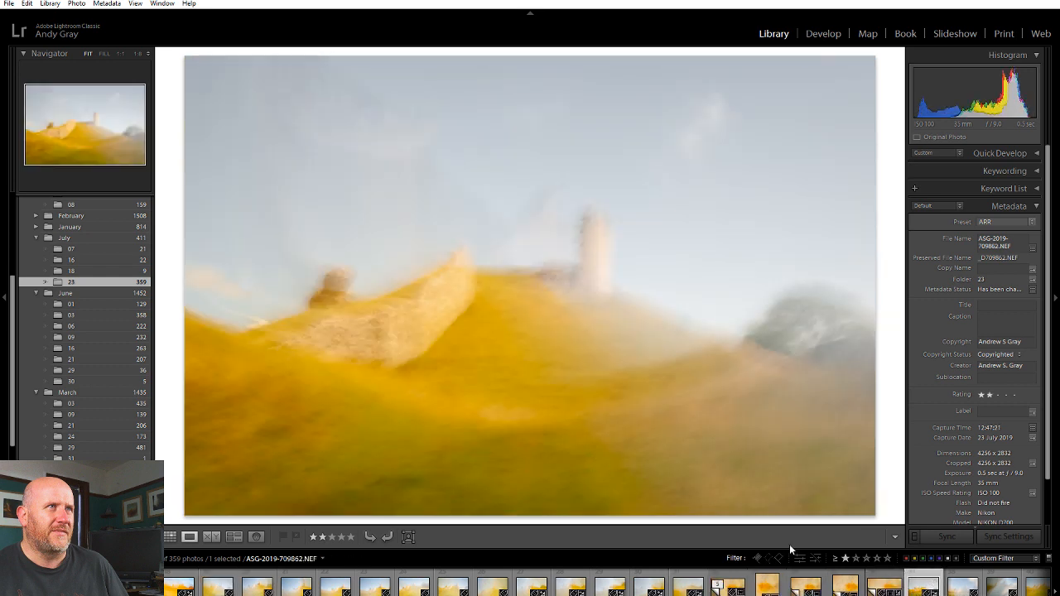
click(959, 588)
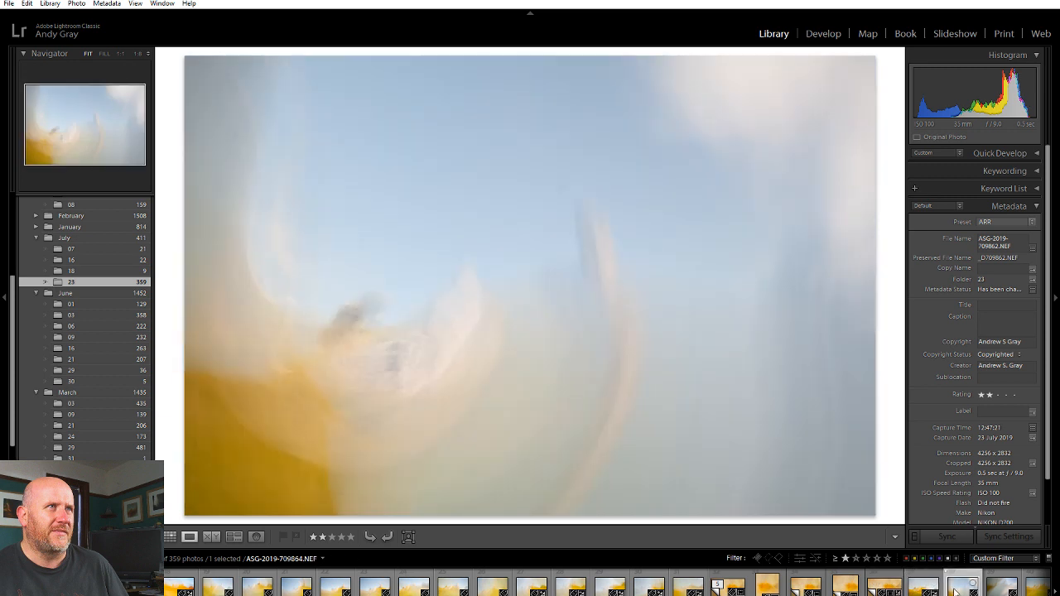
key(Right)
key(Right)
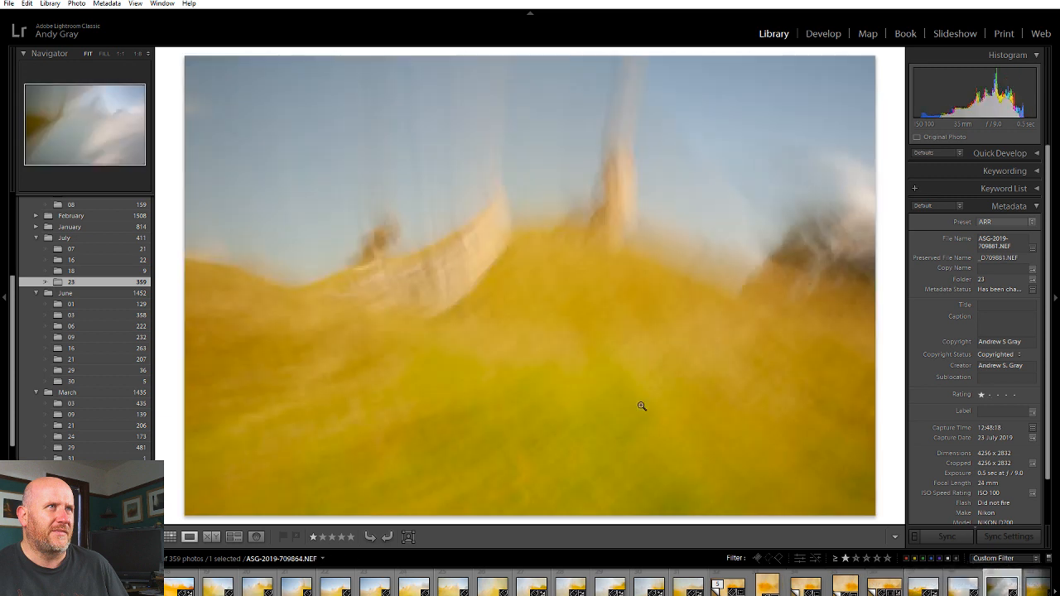
key(Right)
key(Right)
key(Right)
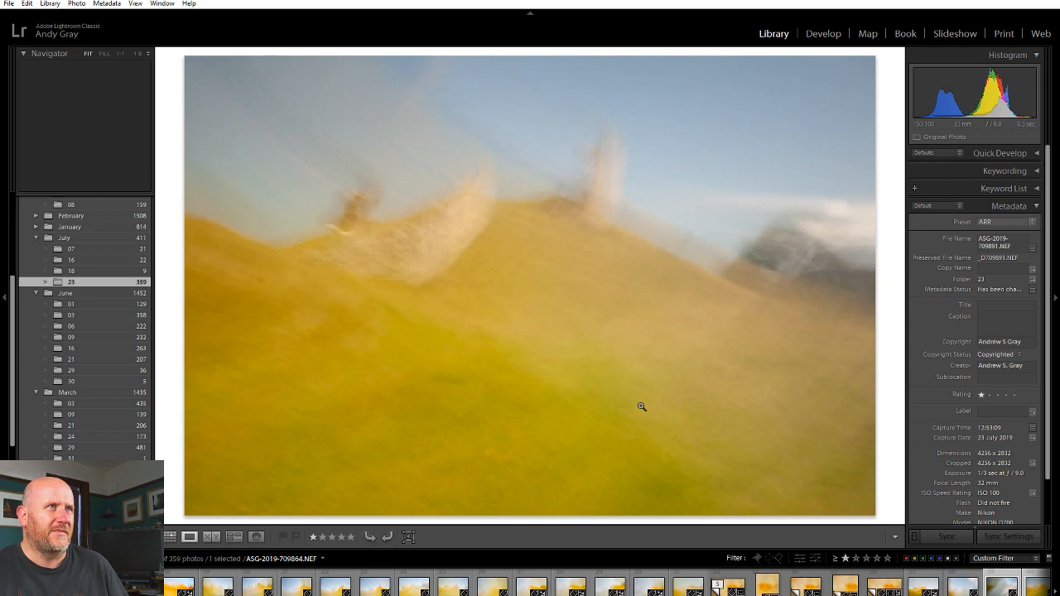
key(Left)
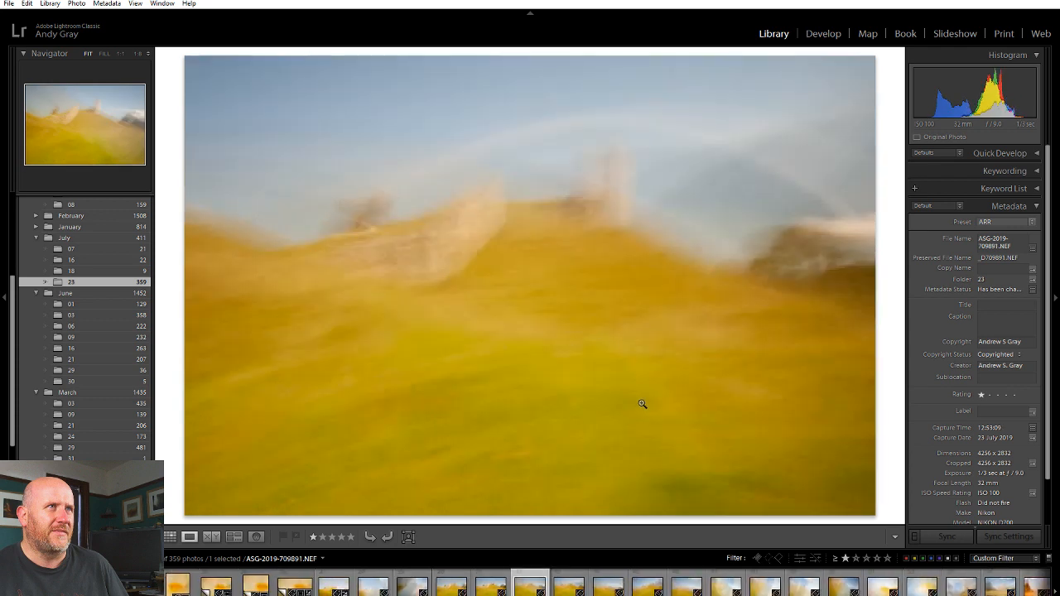
key(Right)
key(Right)
key(Left)
key(Left)
key(Left)
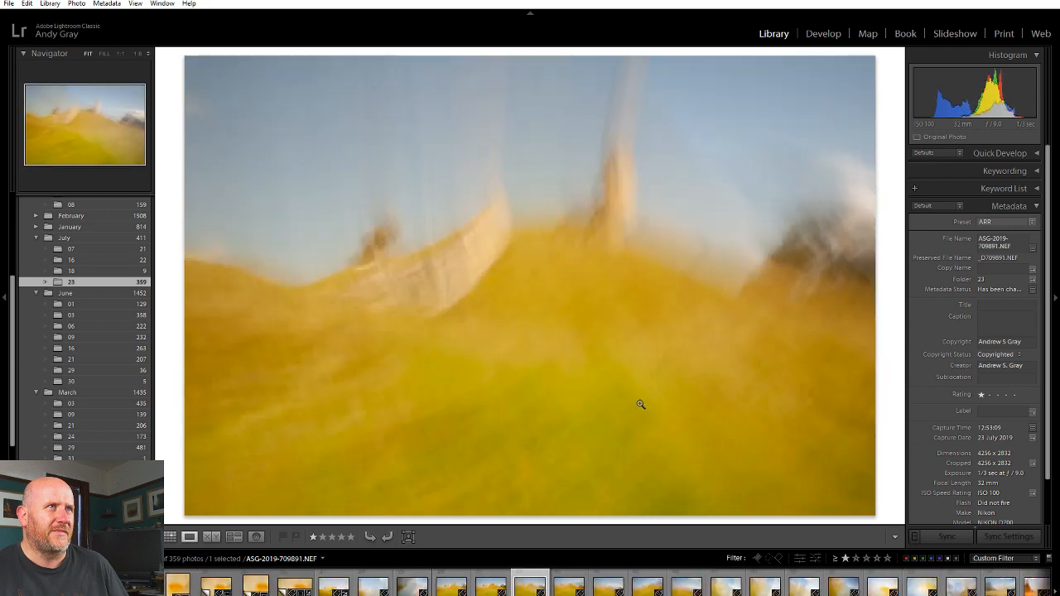
key(Left)
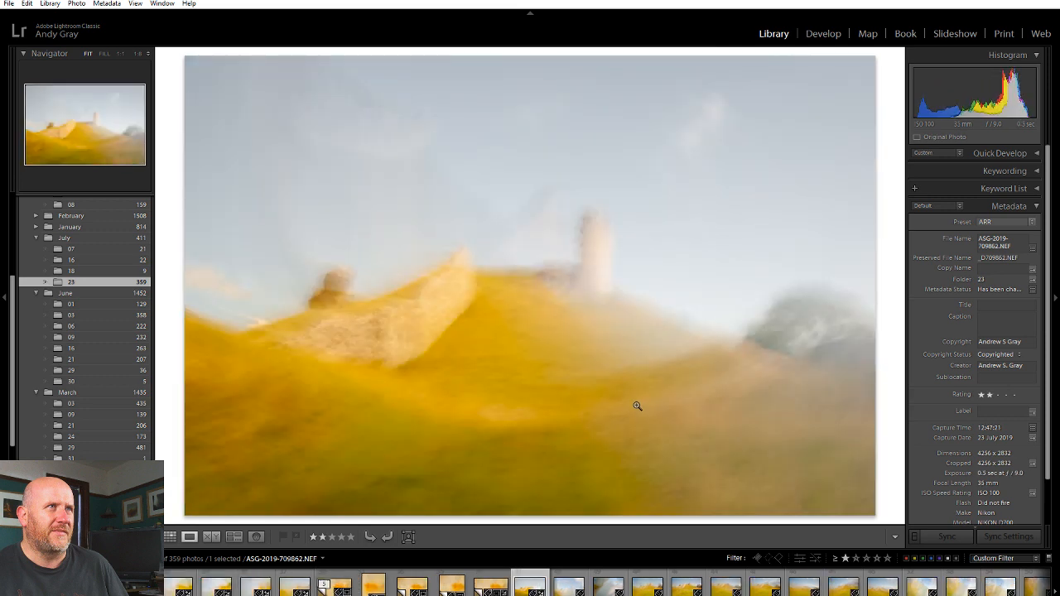
- Select ASG-2019-709862.NEF, ASG-2019-709888.NEF and ASG-2019-709891.NEF together, keeping ASG-2019-709891.NEF as the active photo
ctrl+click(648, 586)
ctrl+click(680, 588)
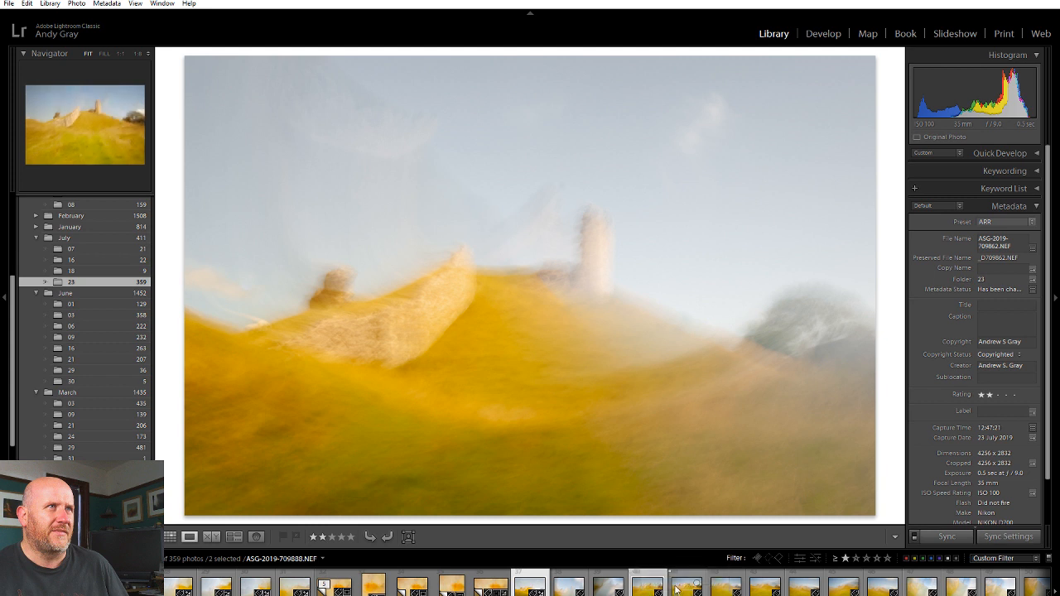
click(724, 588)
click(694, 590)
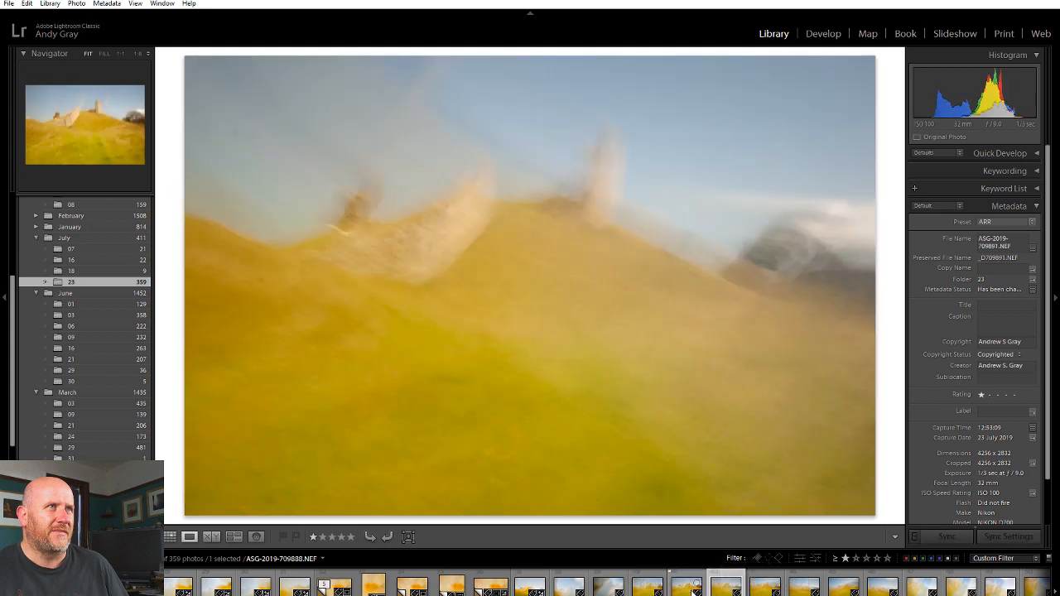
click(724, 588)
ctrl+click(688, 590)
ctrl+click(534, 590)
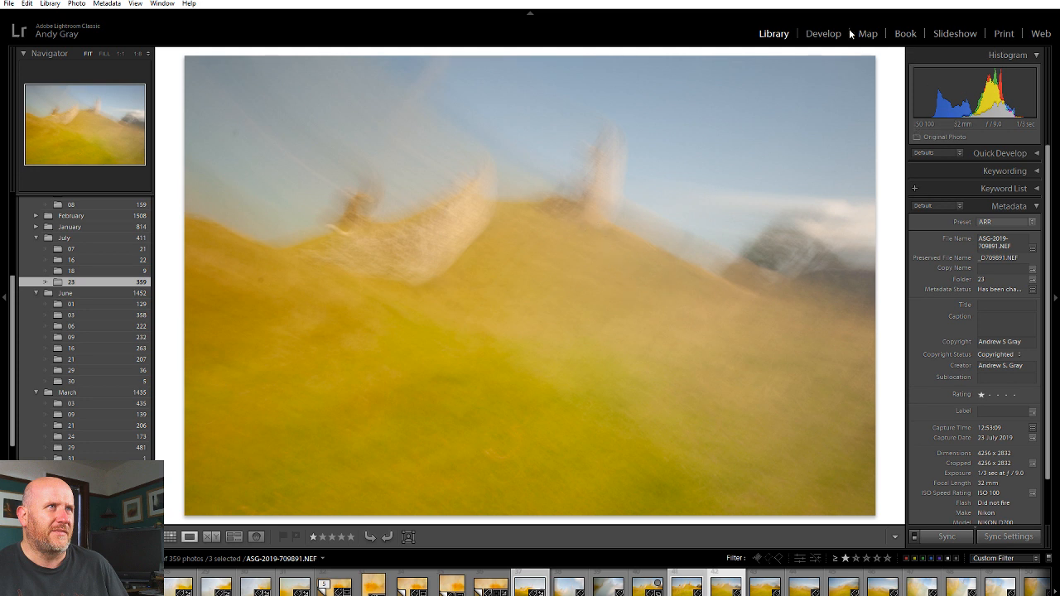
- In Develop, turn on chromatic aberration removal and lens profile corrections for ASG-2019-709891.NEF, with profile vignetting at 174
click(820, 33)
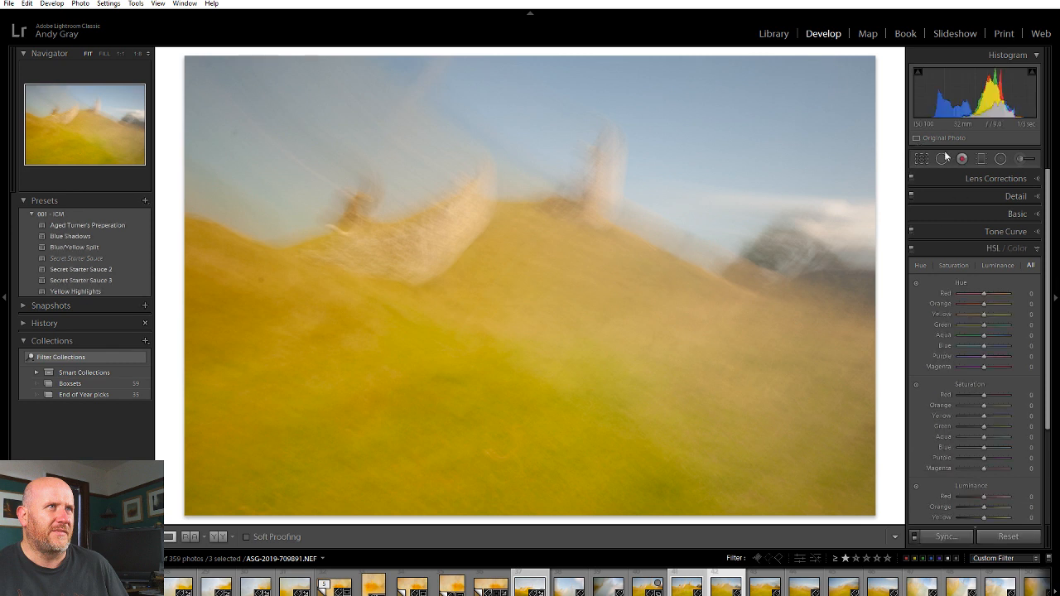
click(1008, 179)
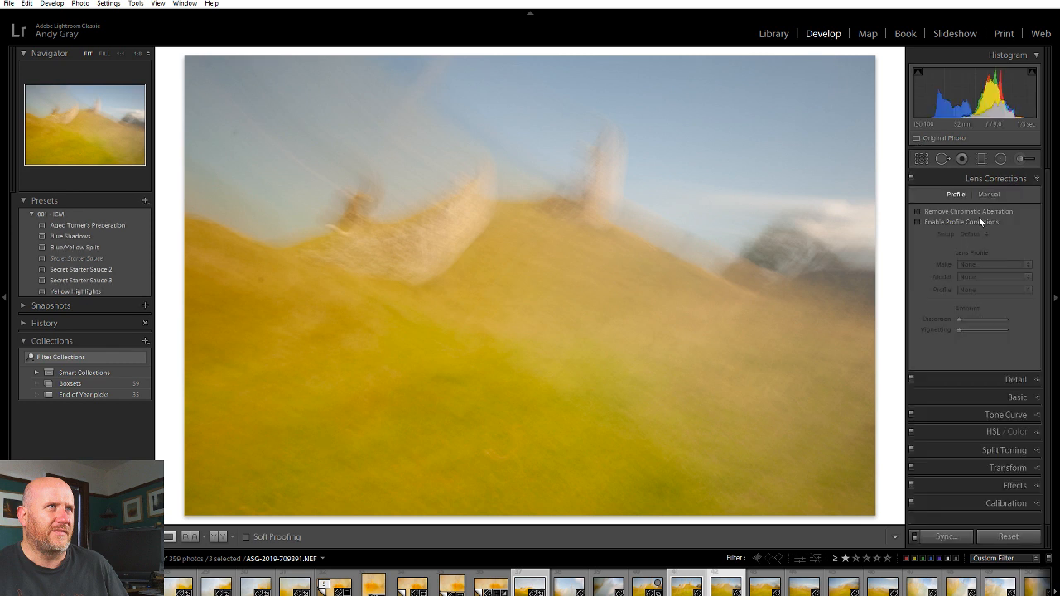
click(981, 222)
drag(992, 329, 999, 330)
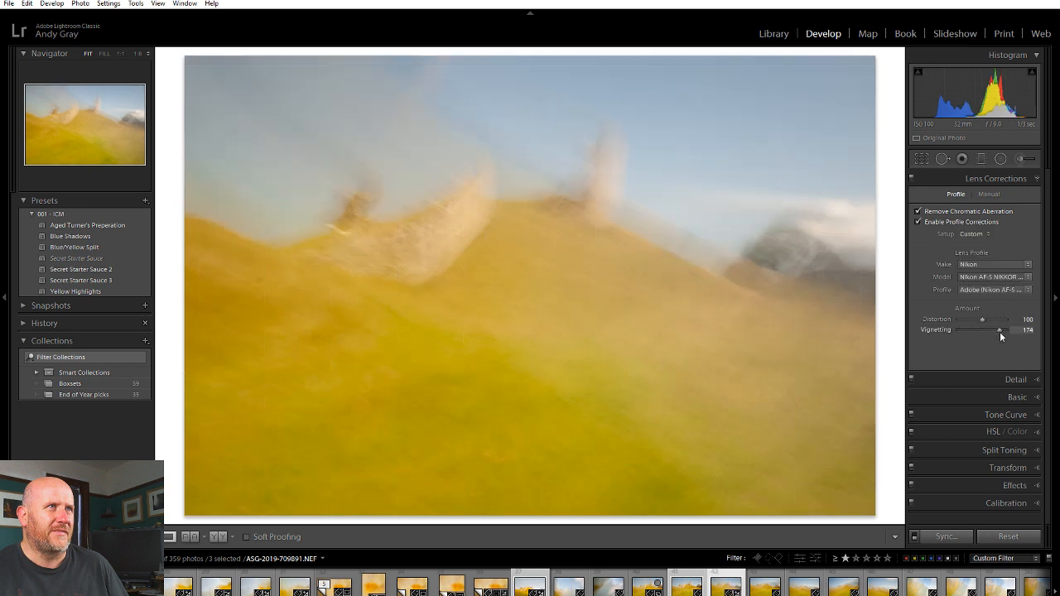
- Set the luminance noise reduction of ASG-2019-709891.NEF to 54
click(1009, 178)
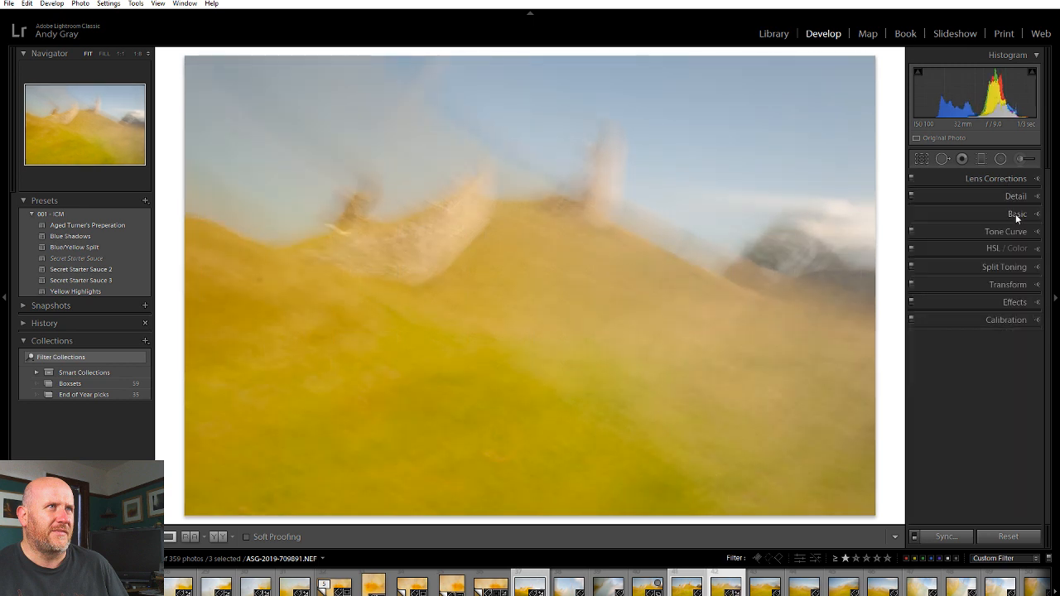
click(1015, 214)
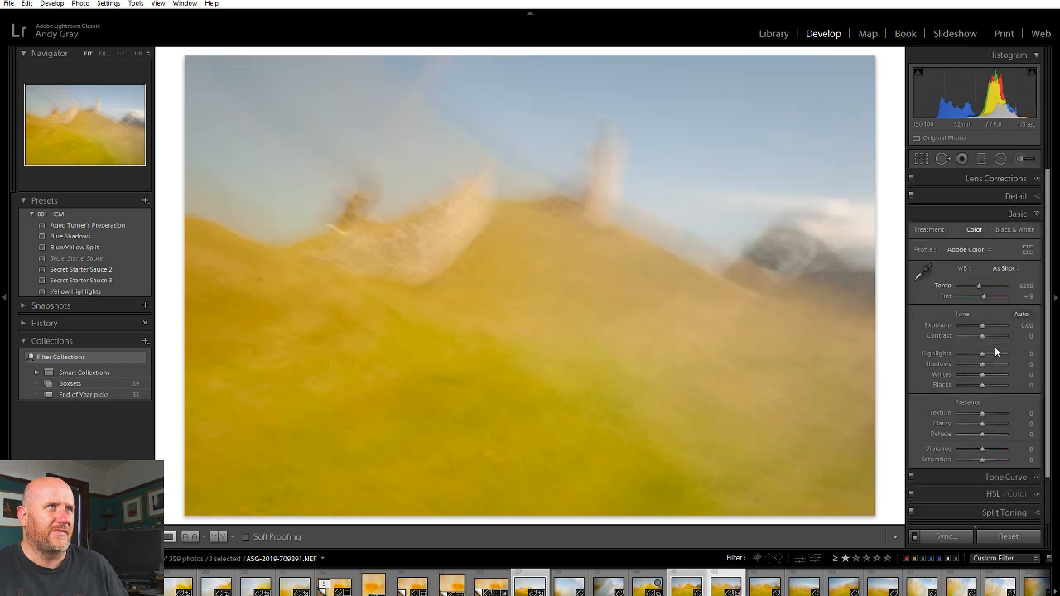
click(1012, 196)
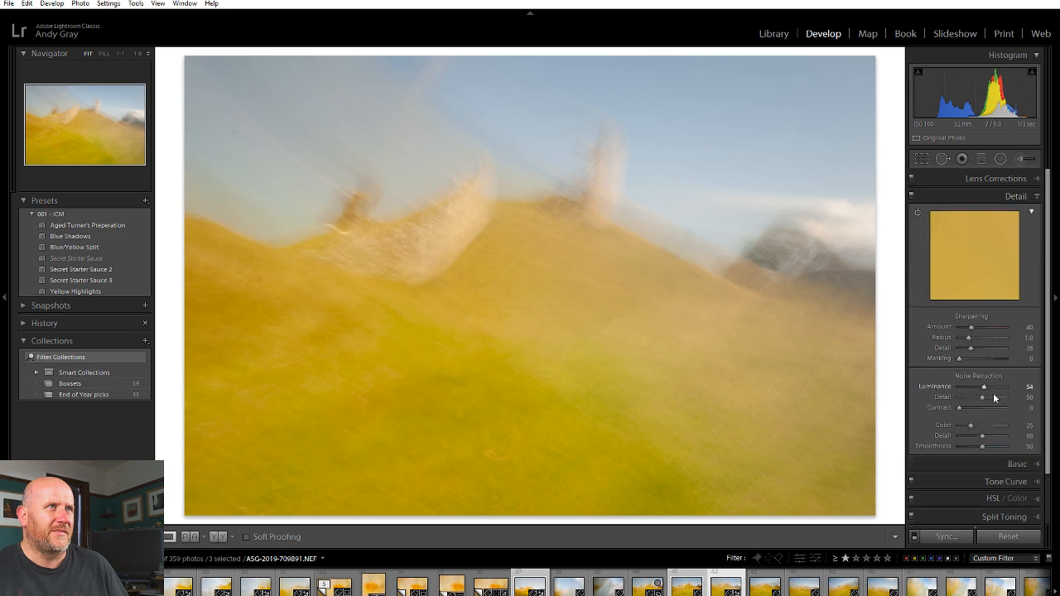
click(1016, 198)
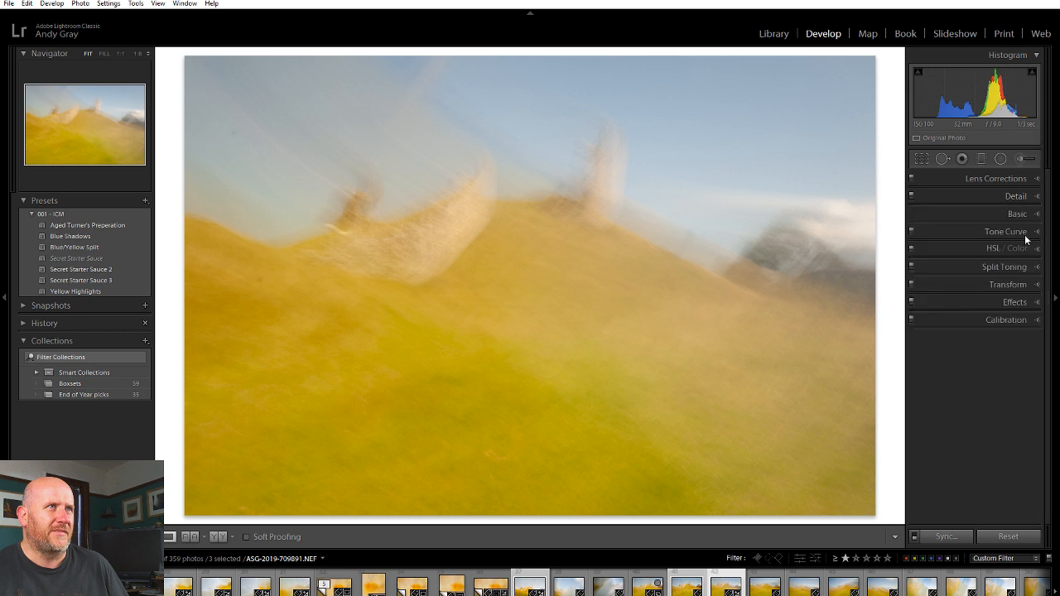
- Apply the automatic tone adjustment to ASG-2019-709891.NEF
click(1017, 216)
click(1022, 316)
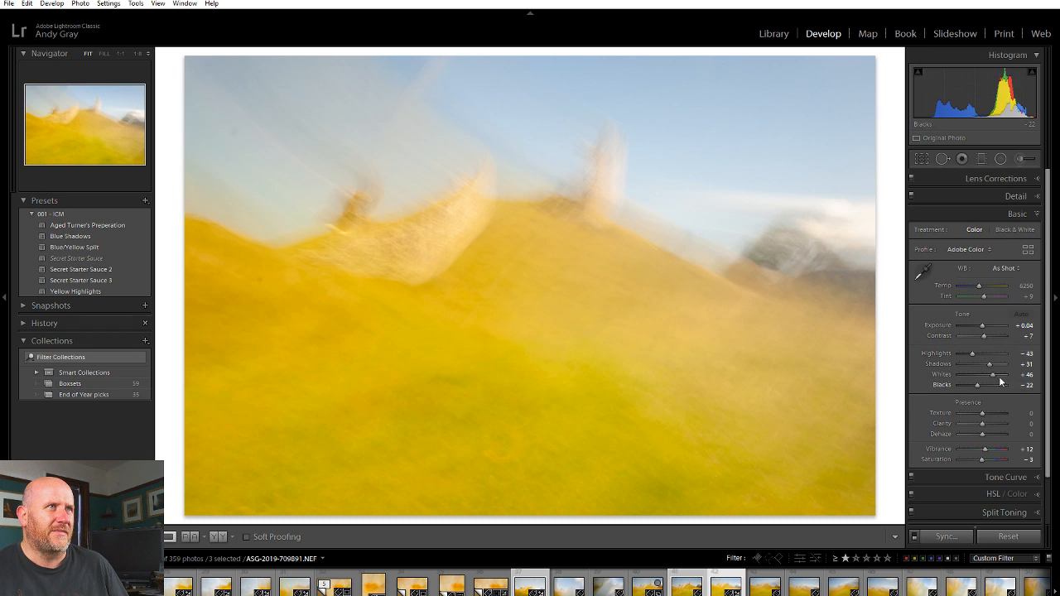
click(1022, 214)
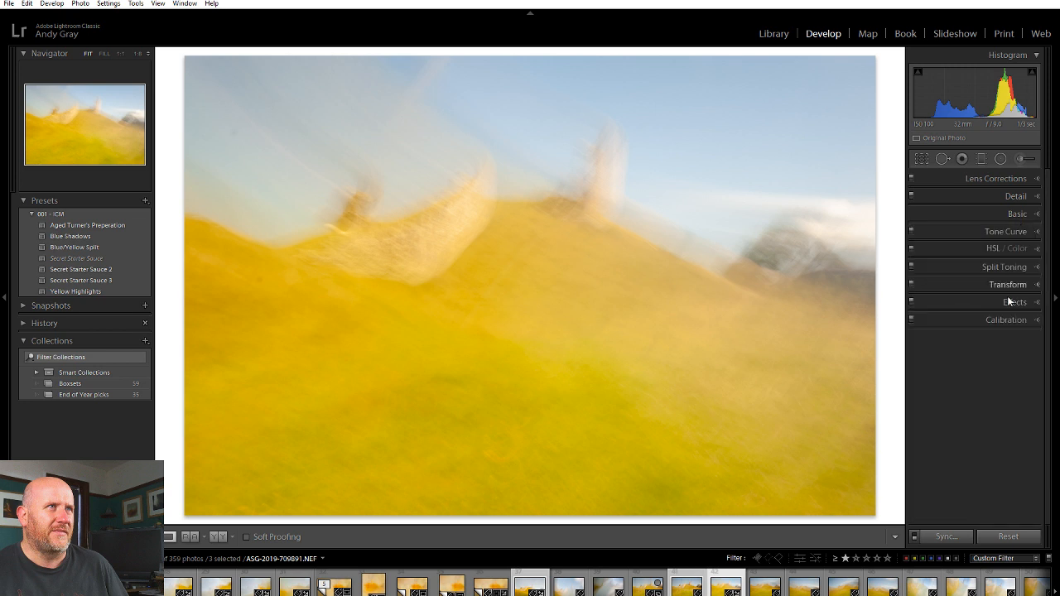
click(997, 249)
click(916, 486)
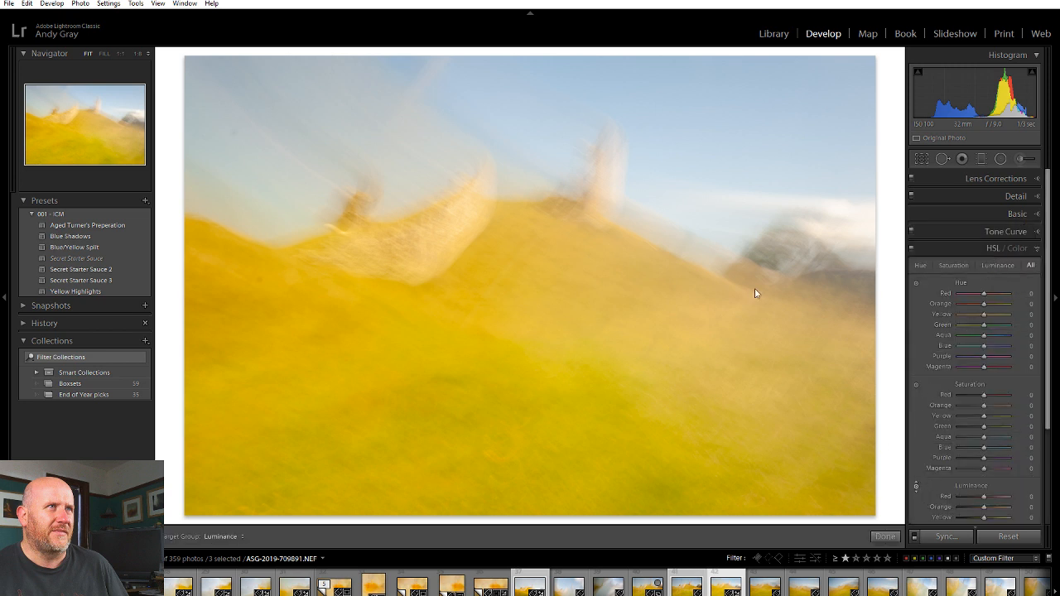
drag(646, 290, 646, 257)
key(ctrl+z)
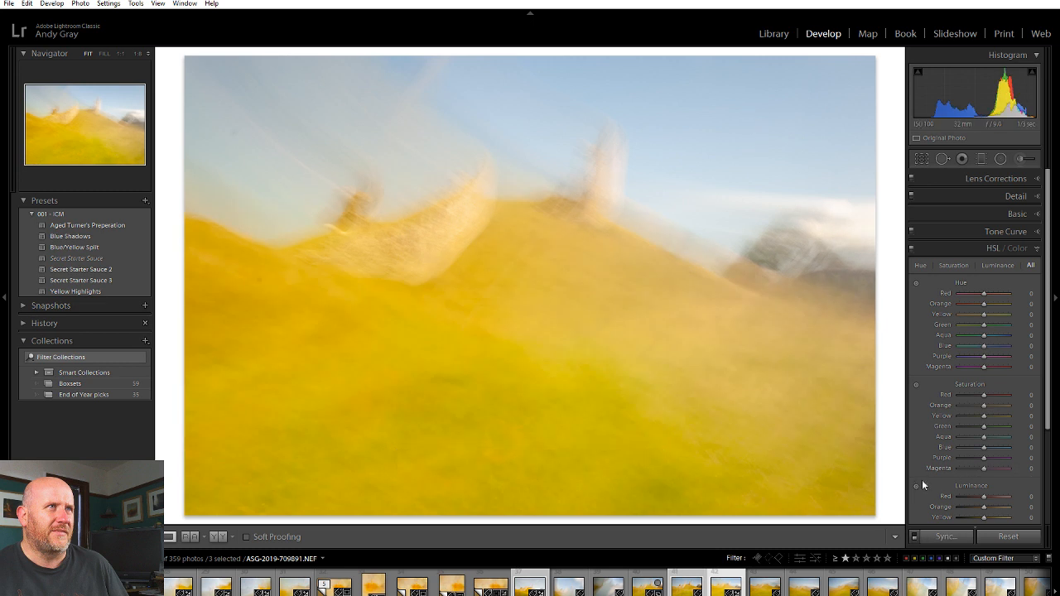
- Brighten the sky with a targeted HSL luminance adjustment and set Yellow luminance to +4
click(916, 486)
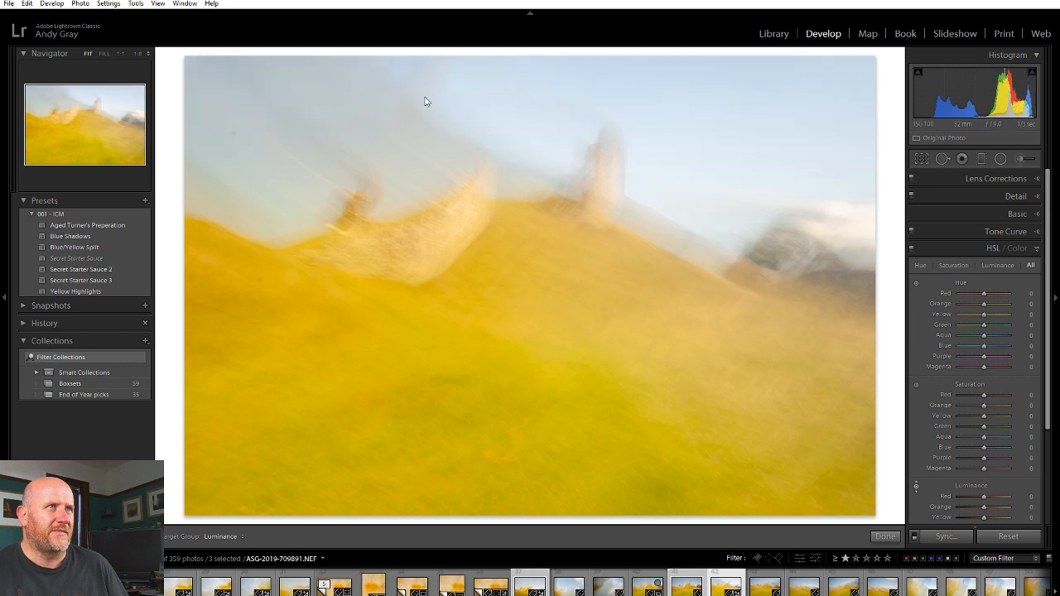
drag(354, 98, 354, 84)
mouse_move(353, 165)
mouse_down()
mouse_move(354, 154)
mouse_move(354, 164)
mouse_up()
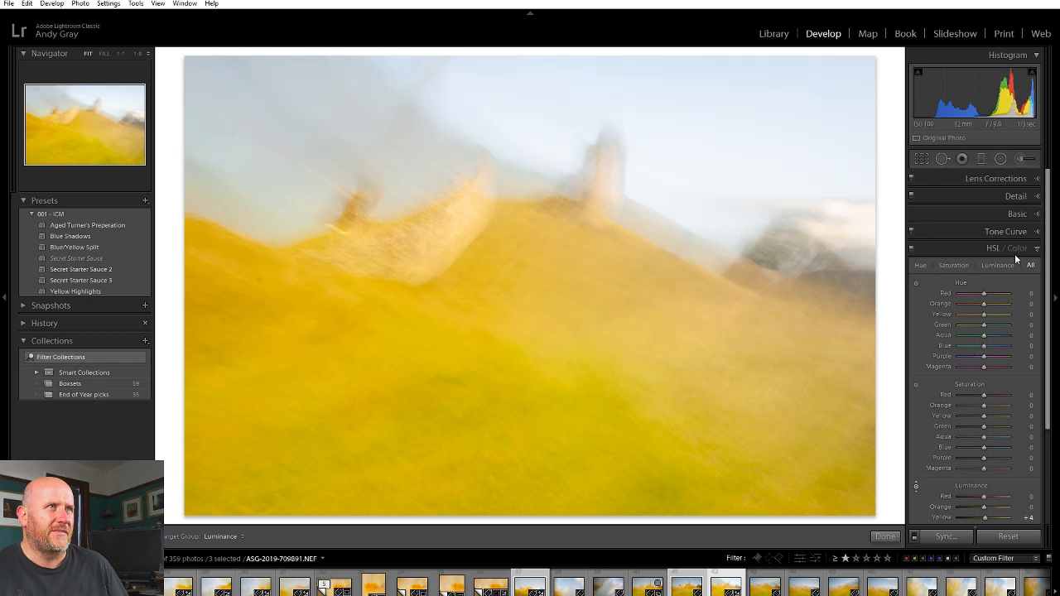
click(992, 249)
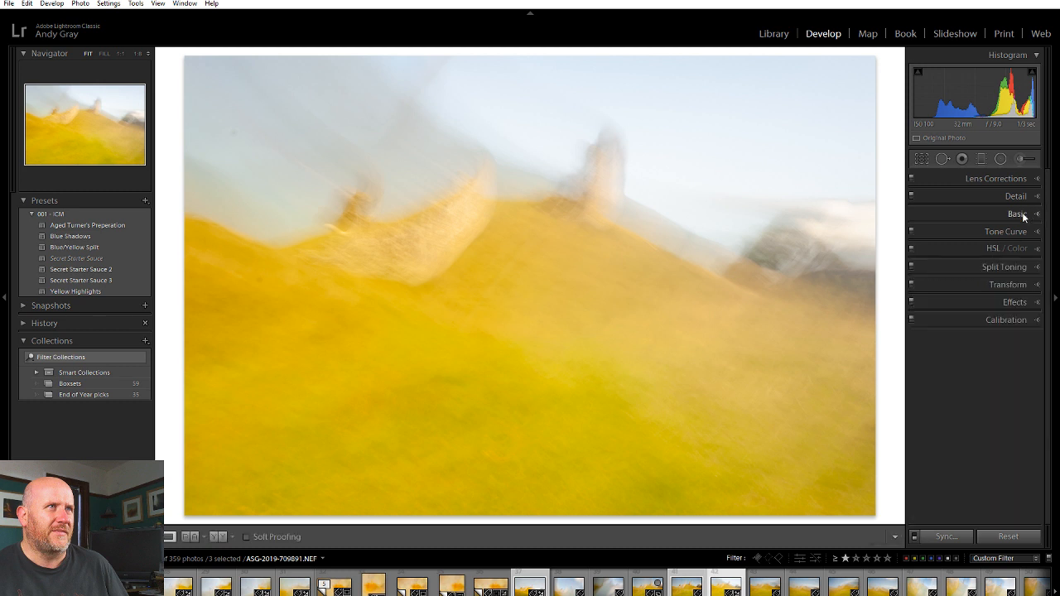
- Set Highlights to +45, Shadows to +21 and Whites to +48, and reset Blacks to 0
click(1023, 214)
drag(992, 374, 992, 353)
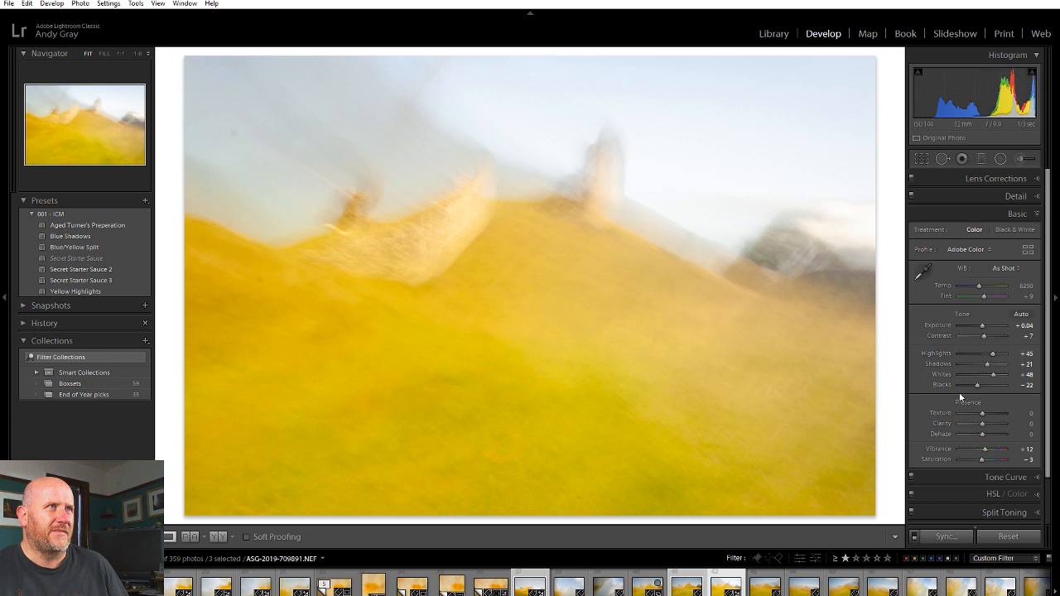
double_click(979, 386)
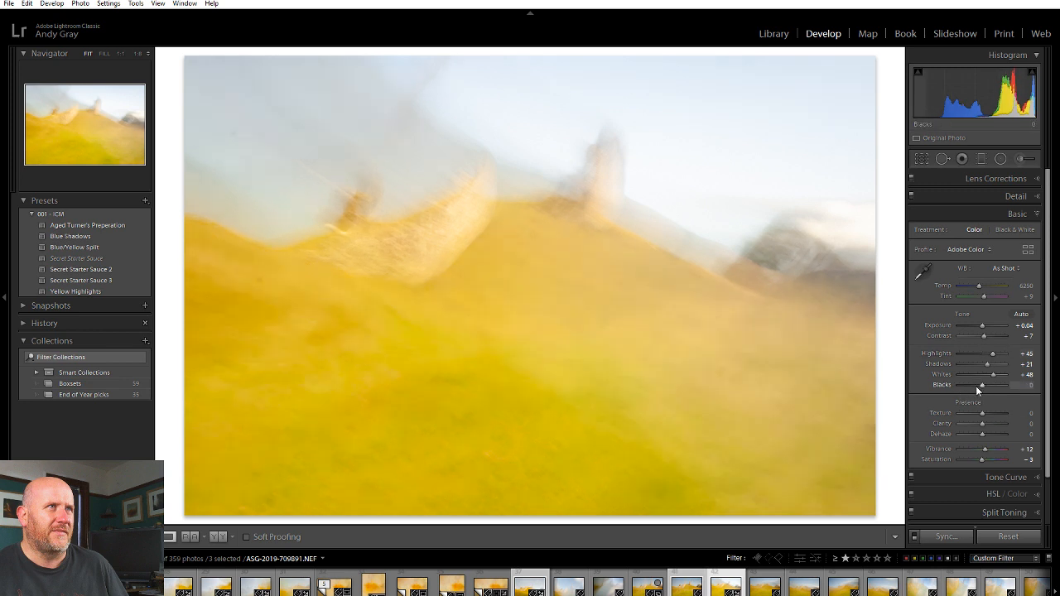
- Heal the dust spots in the sky and on the hillside with Spot Removal, using the spot visualization to find them
click(944, 158)
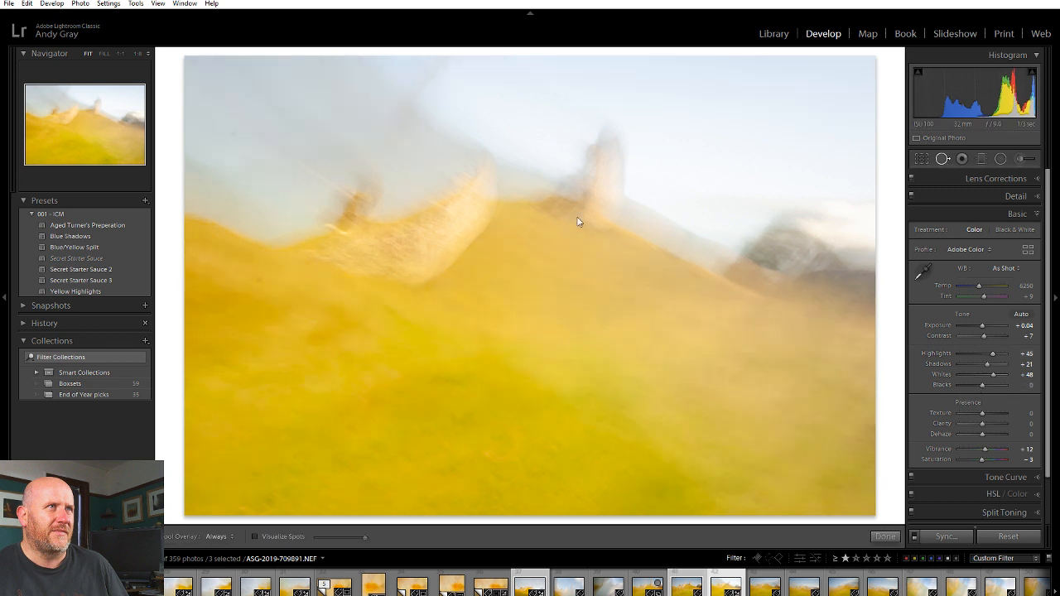
key(a)
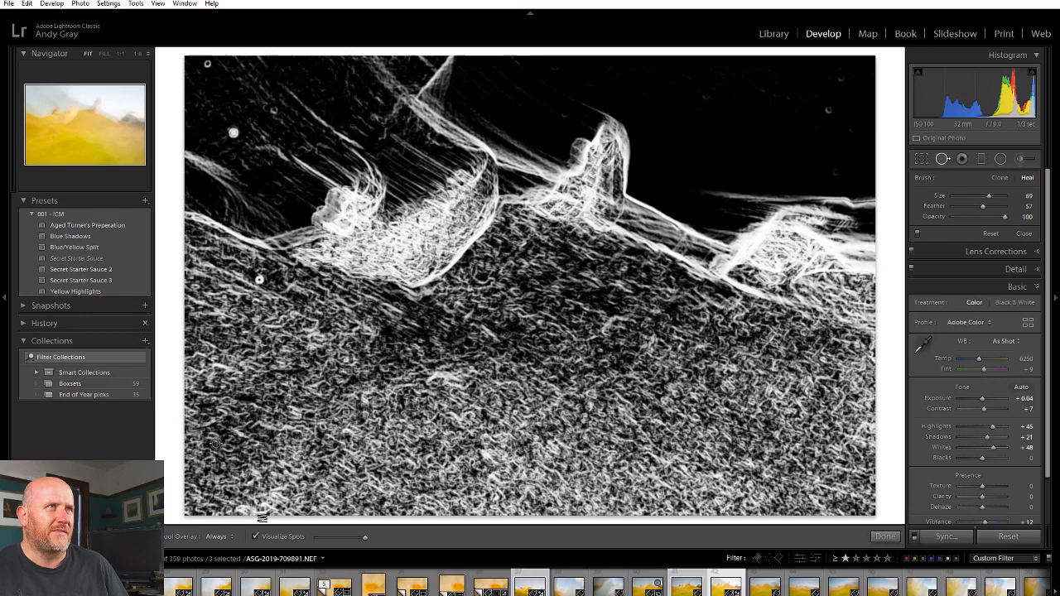
scroll(233, 132, up, 2)
click(233, 132)
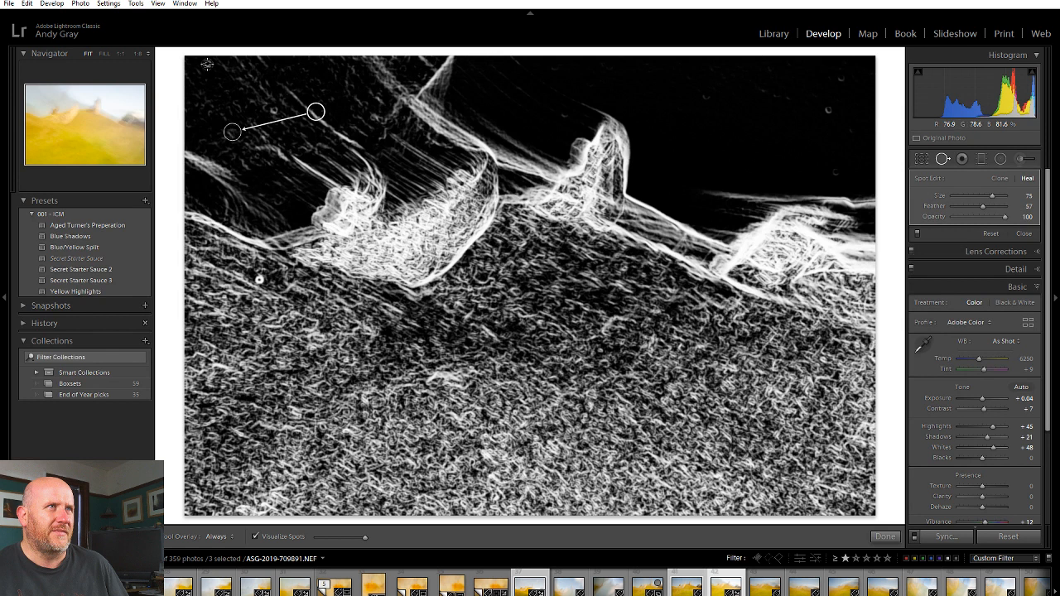
scroll(274, 111, down, 2)
click(274, 111)
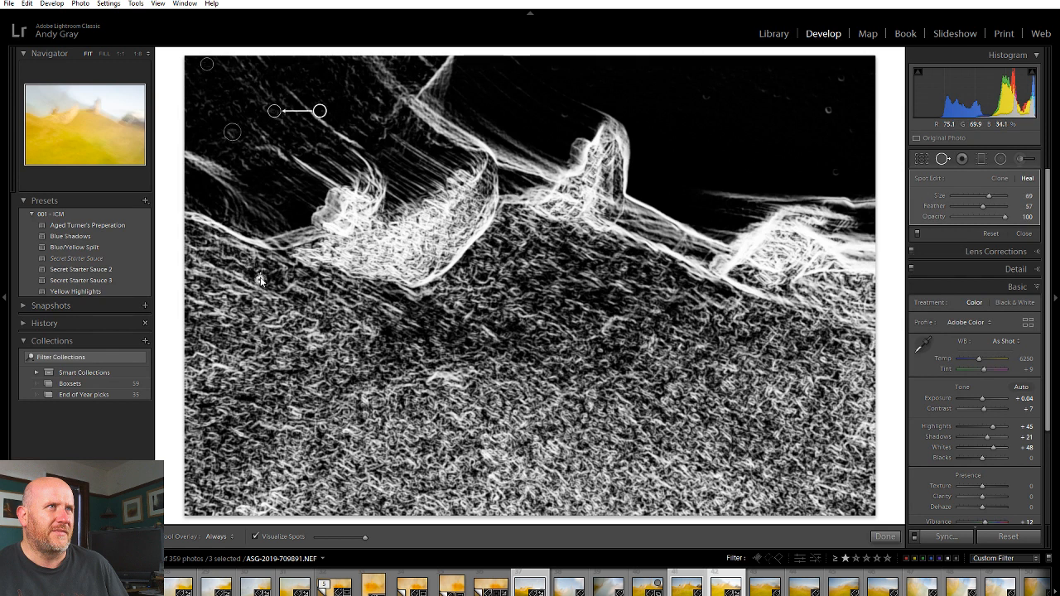
click(260, 280)
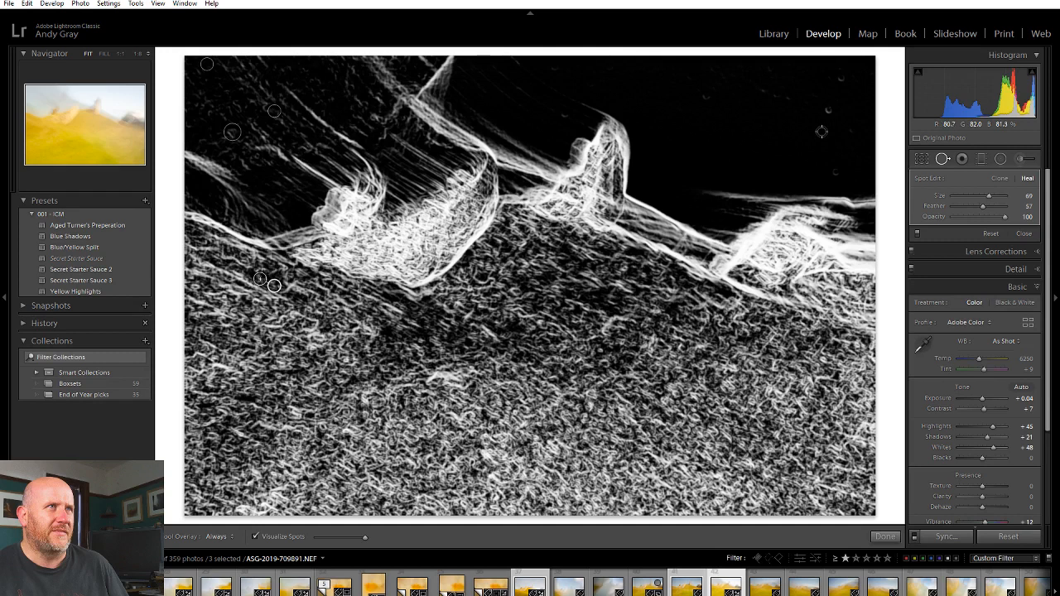
click(824, 100)
click(884, 536)
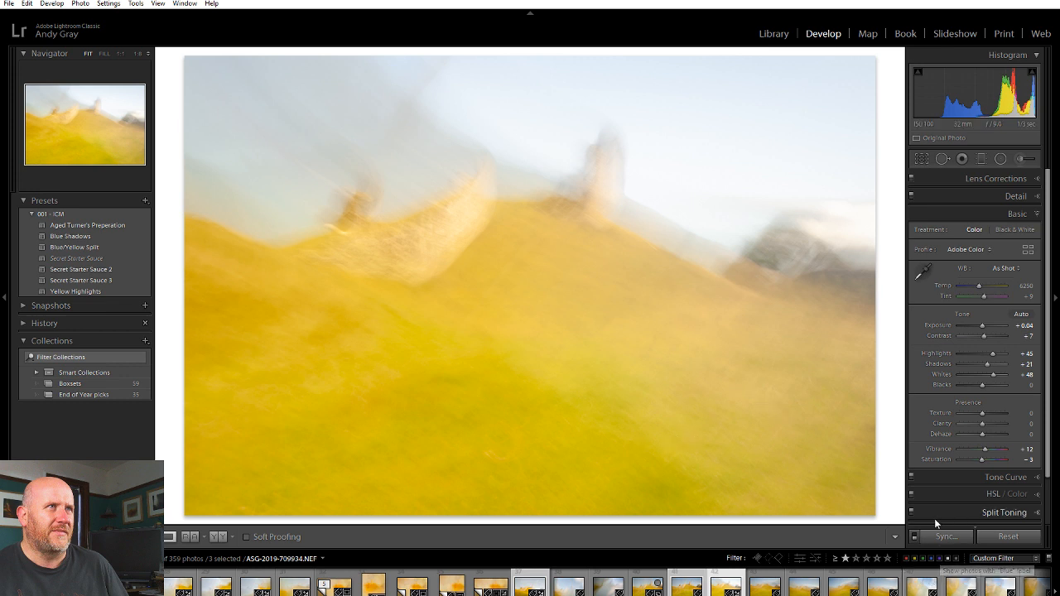
- Synchronize all develop settings across the three selected photos and open them as layers in Photoshop
click(947, 536)
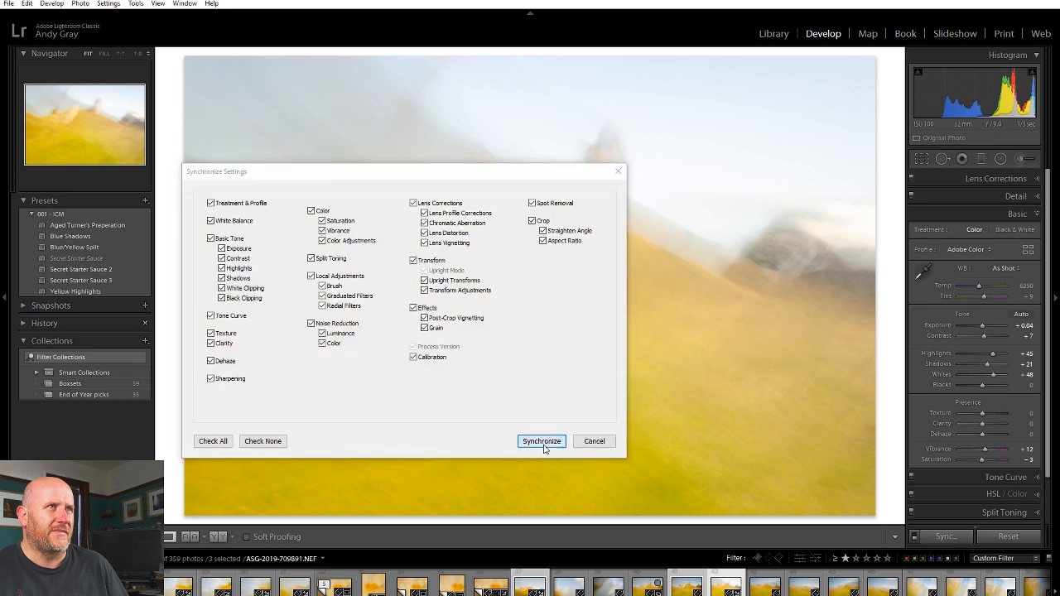
click(544, 442)
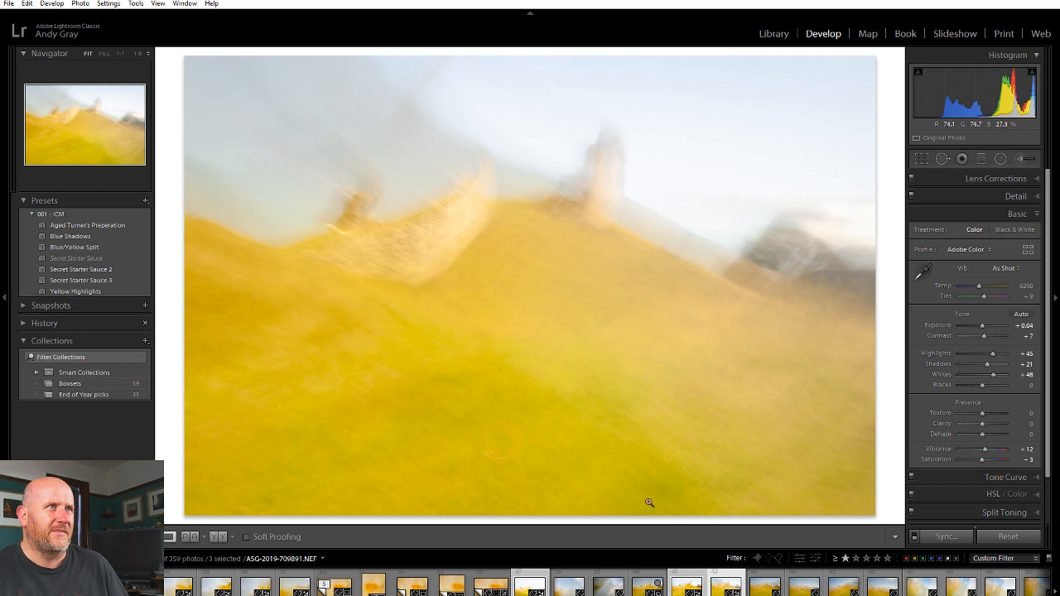
right_click(592, 308)
mouse_move(644, 389)
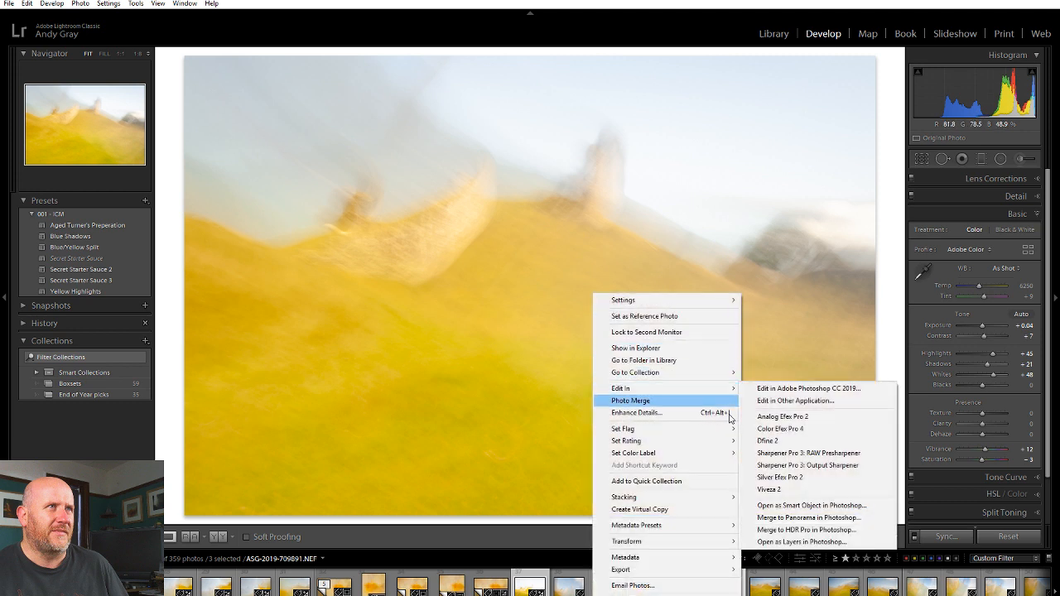
click(829, 540)
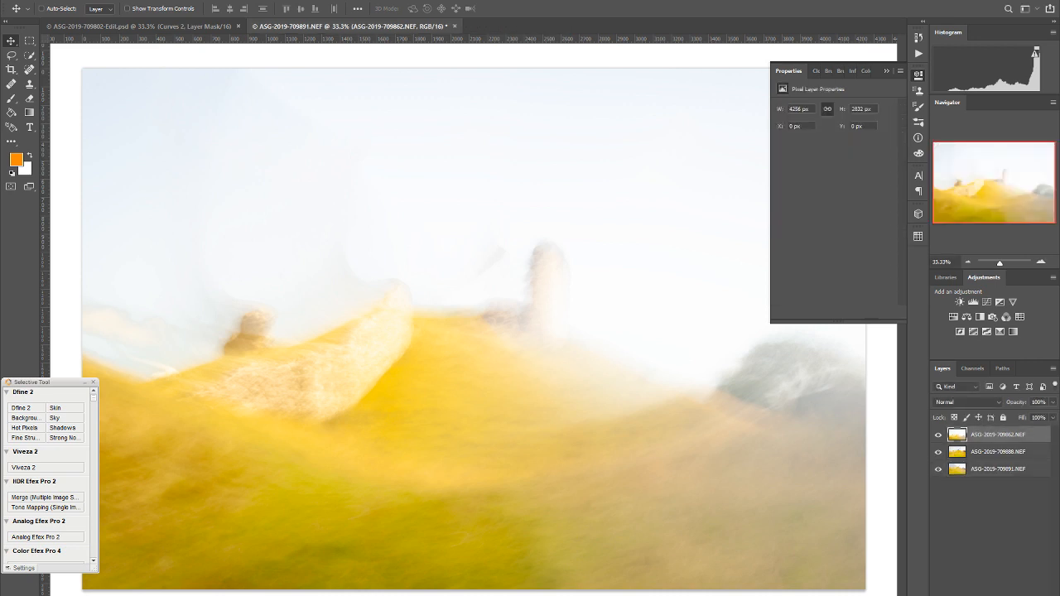
- Set the blend mode of all three photo layers to Lighten
shift+click(982, 470)
click(918, 76)
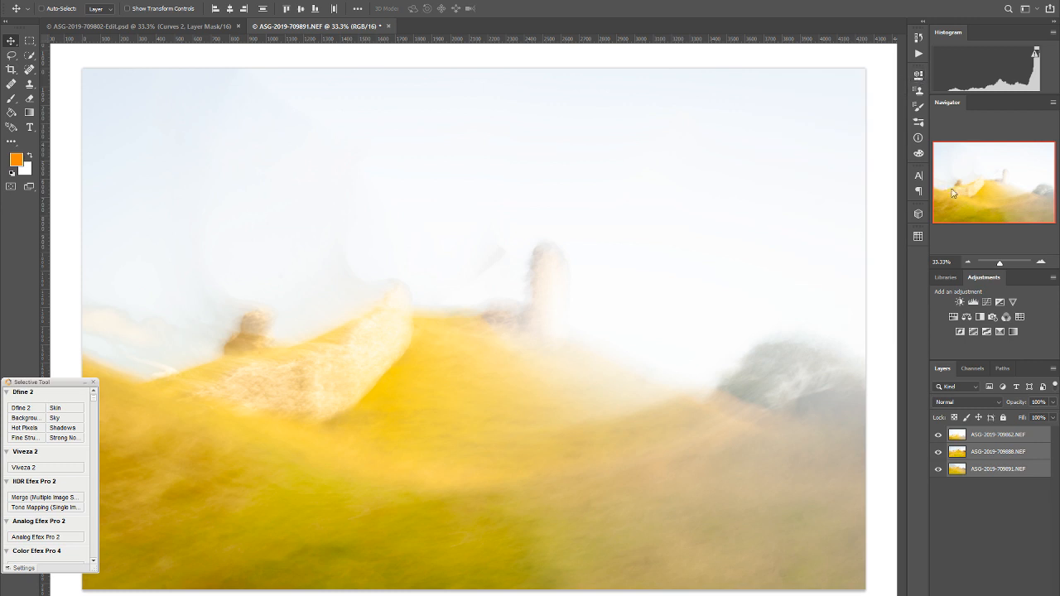
click(974, 405)
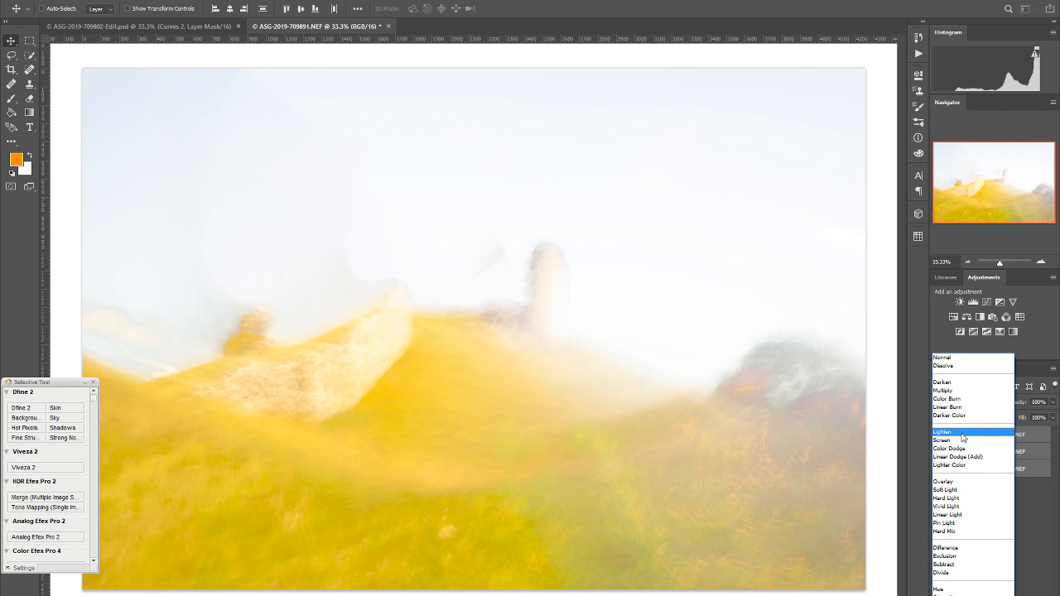
click(963, 437)
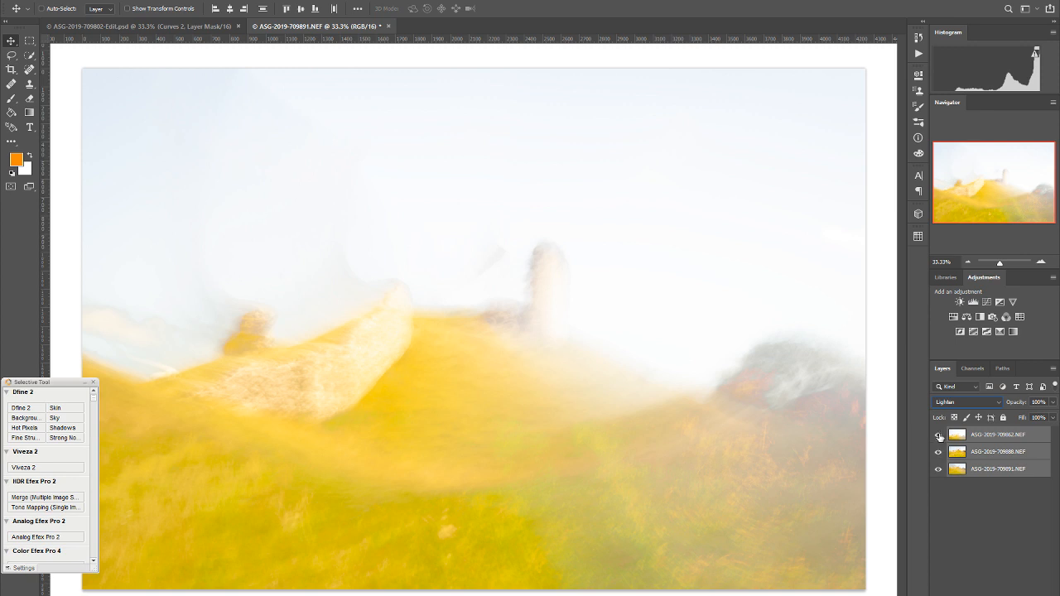
- Compare the blend with and without the ASG-2019-709862.NEF layer
click(939, 435)
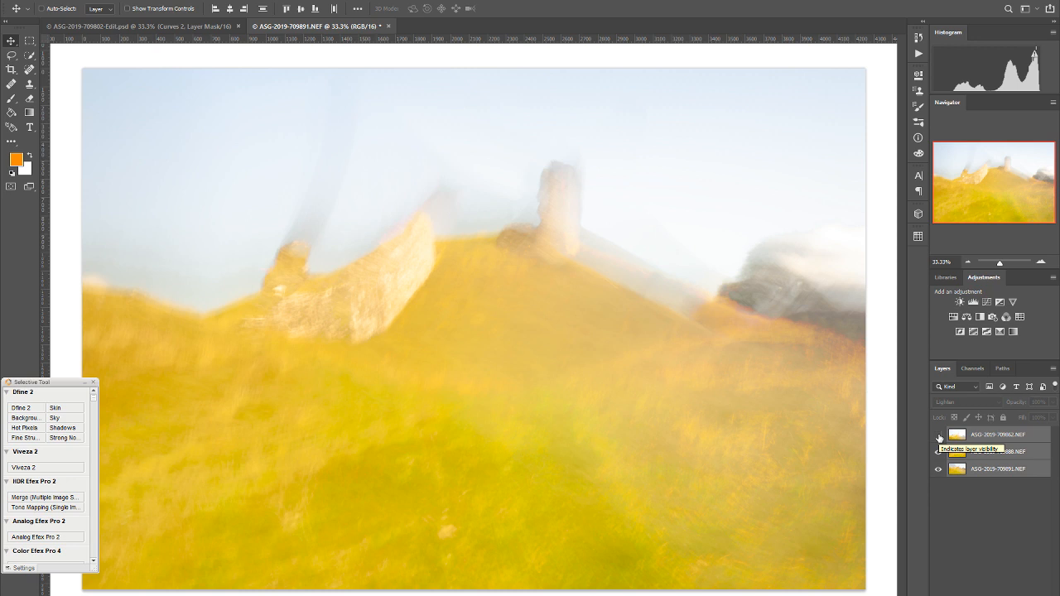
click(939, 436)
click(939, 437)
click(939, 436)
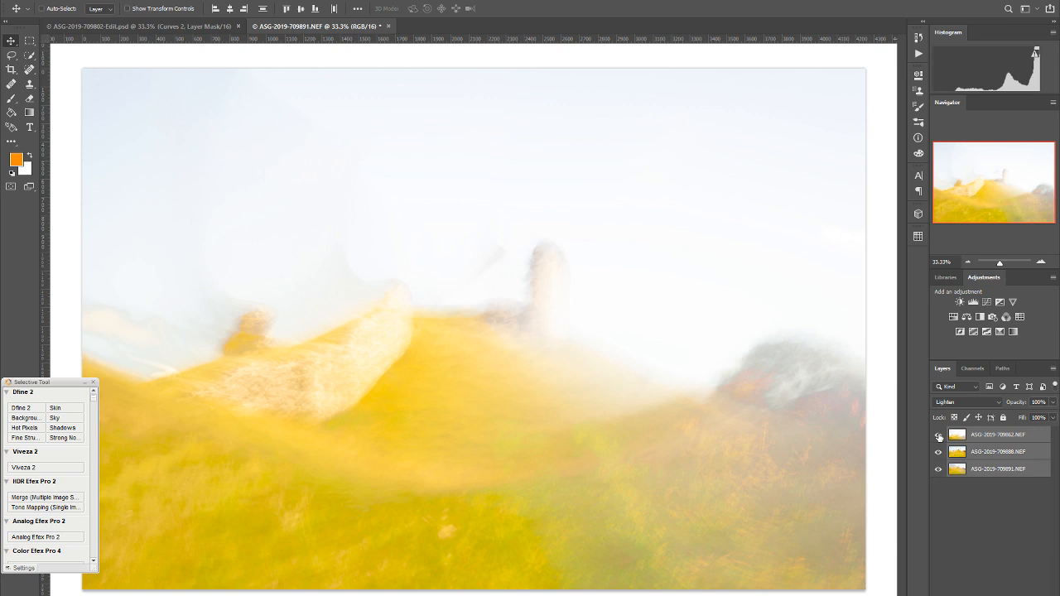
- Move the ASG-2019-709888.NEF and ASG-2019-709891.NEF layers down and to the left so their castle ruins align with the top layer
click(991, 458)
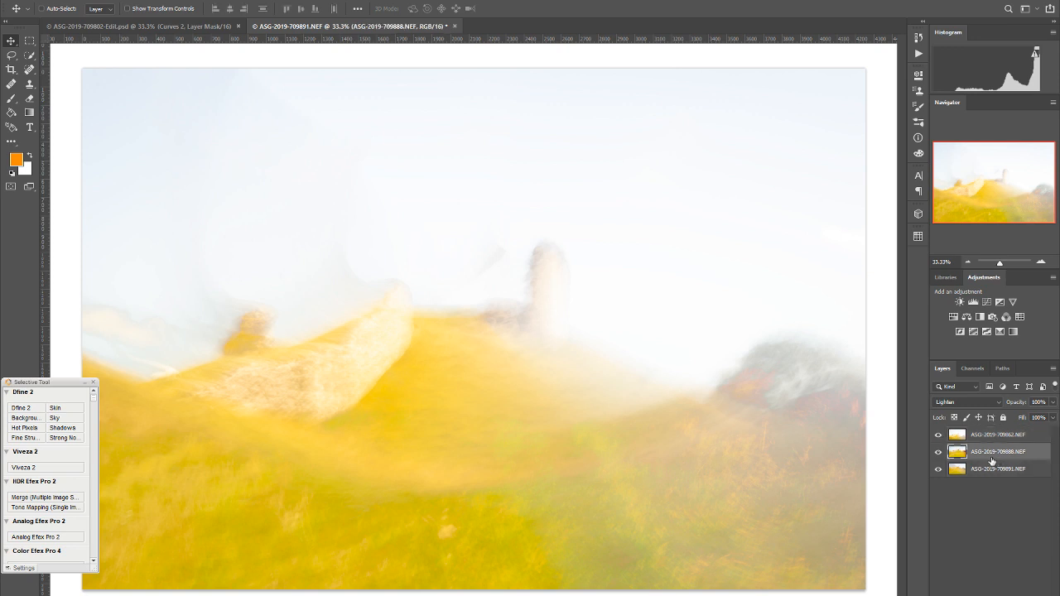
drag(635, 288, 600, 367)
click(991, 468)
drag(690, 369, 646, 401)
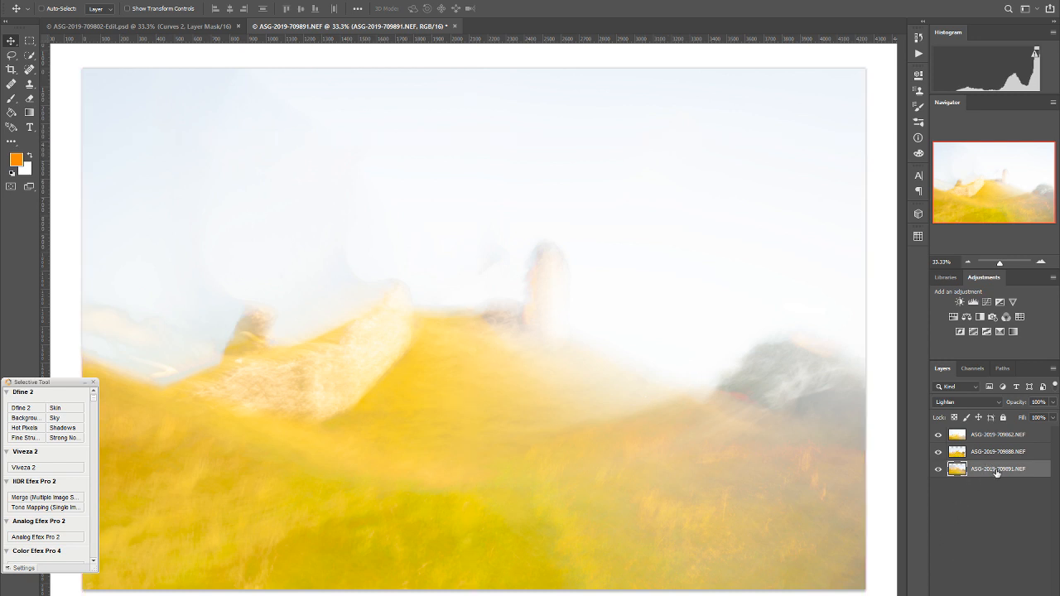
- Stamp the visible blend into a new merged layer above ASG-2019-709862.NEF
click(991, 441)
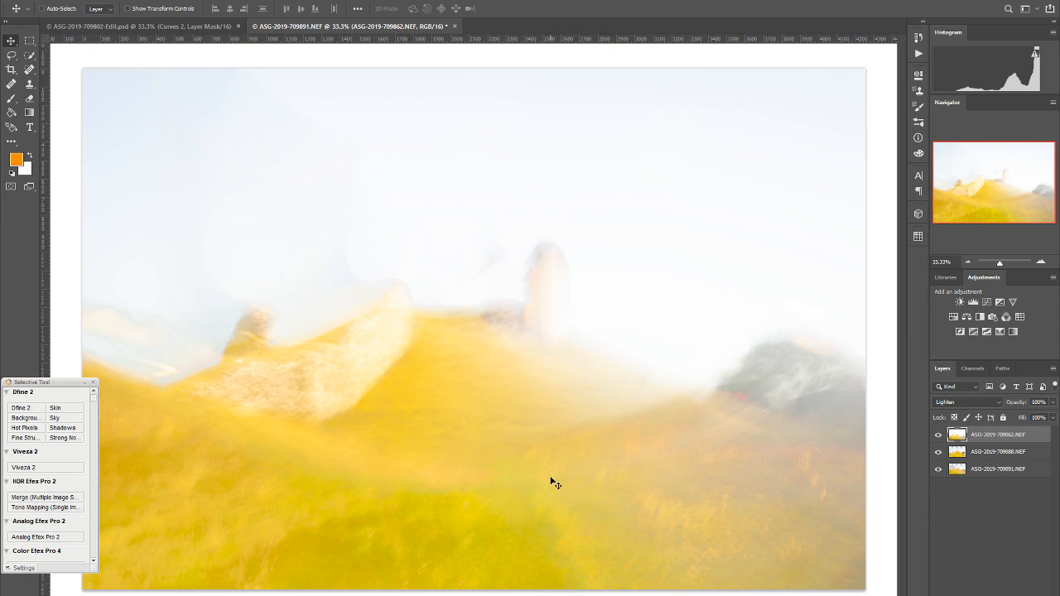
shift+click(1001, 470)
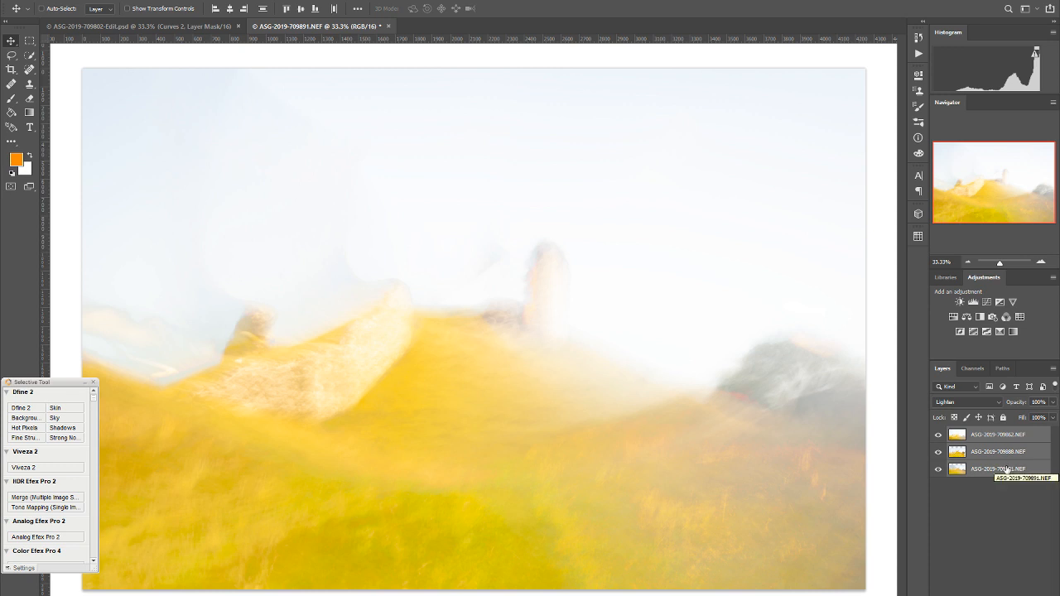
click(1019, 440)
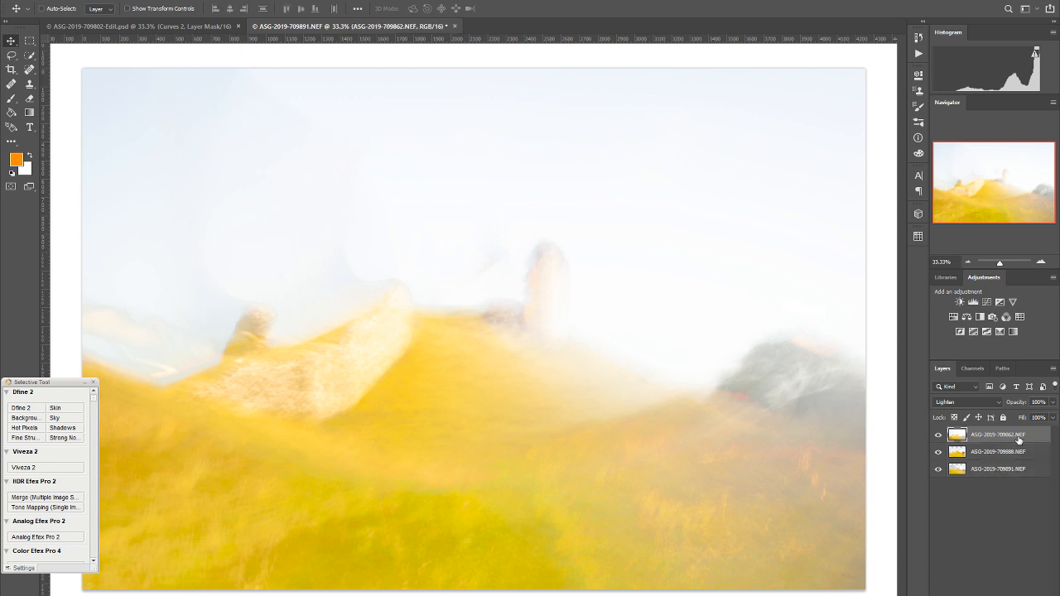
key(ctrl+shift+alt+e)
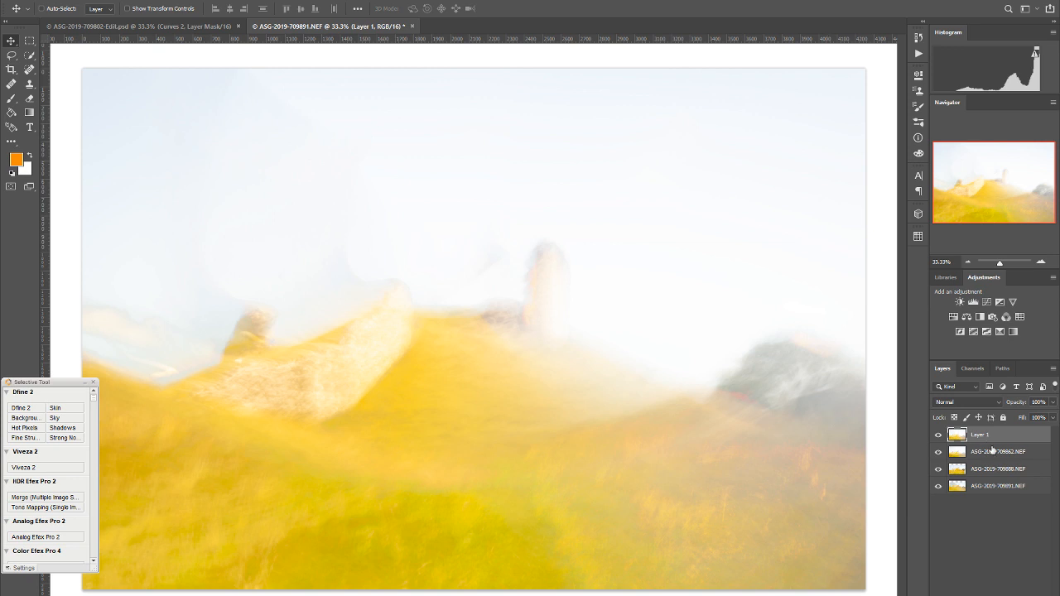
- Add a Curves adjustment layer above the merged layer and darken the lower tones with a point at input 104, output 34
click(985, 303)
drag(835, 183, 837, 210)
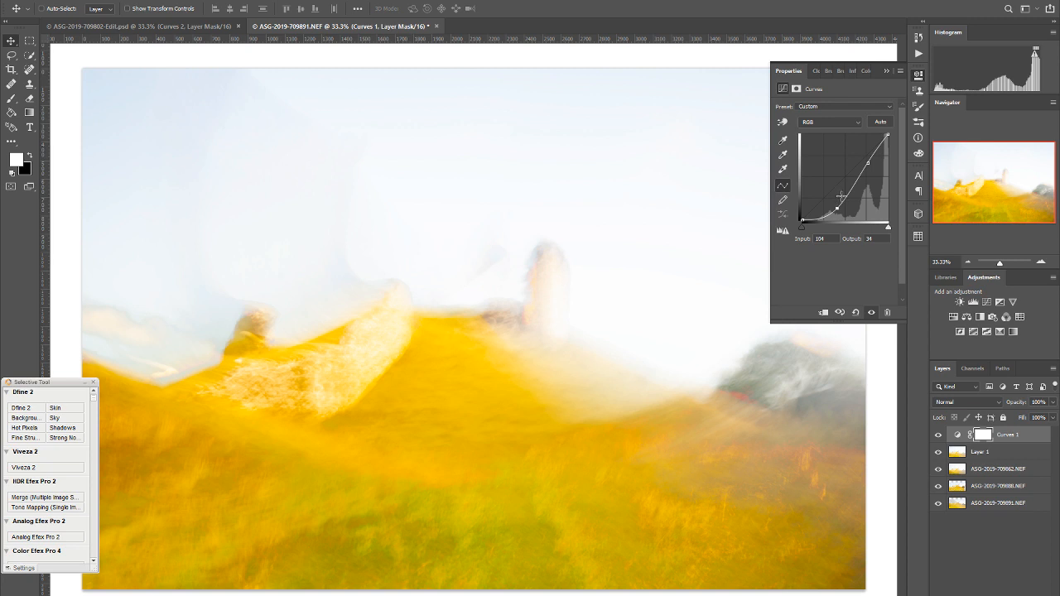
click(919, 77)
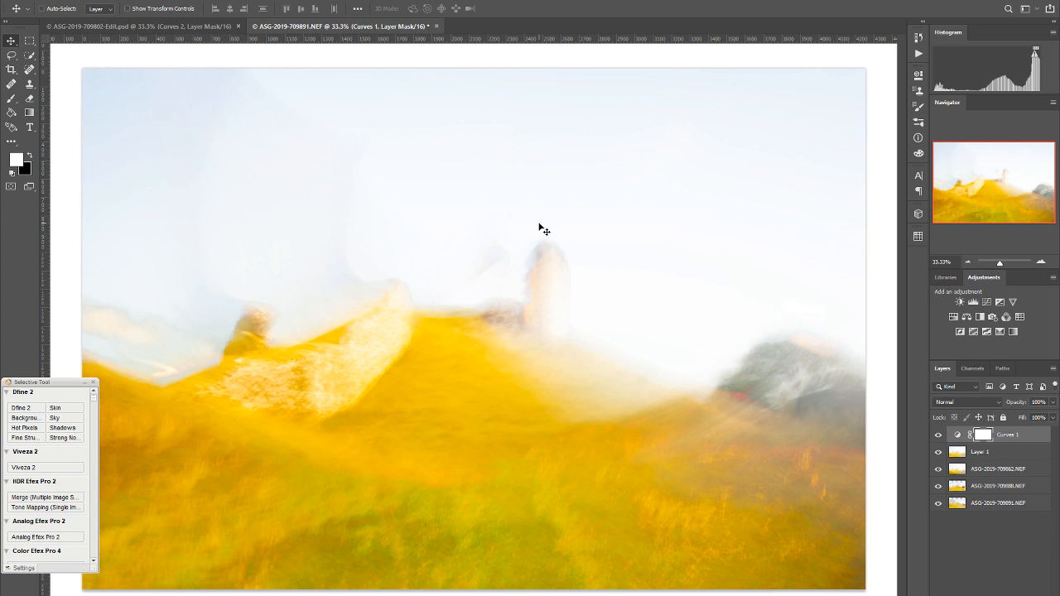
click(165, 1)
mouse_move(148, 2)
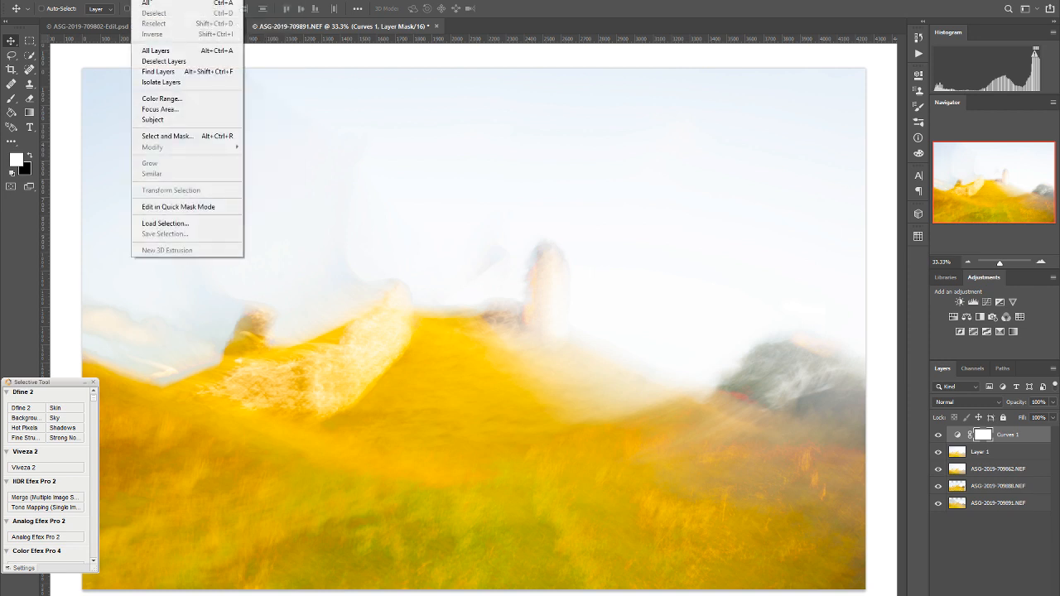
mouse_move(98, 2)
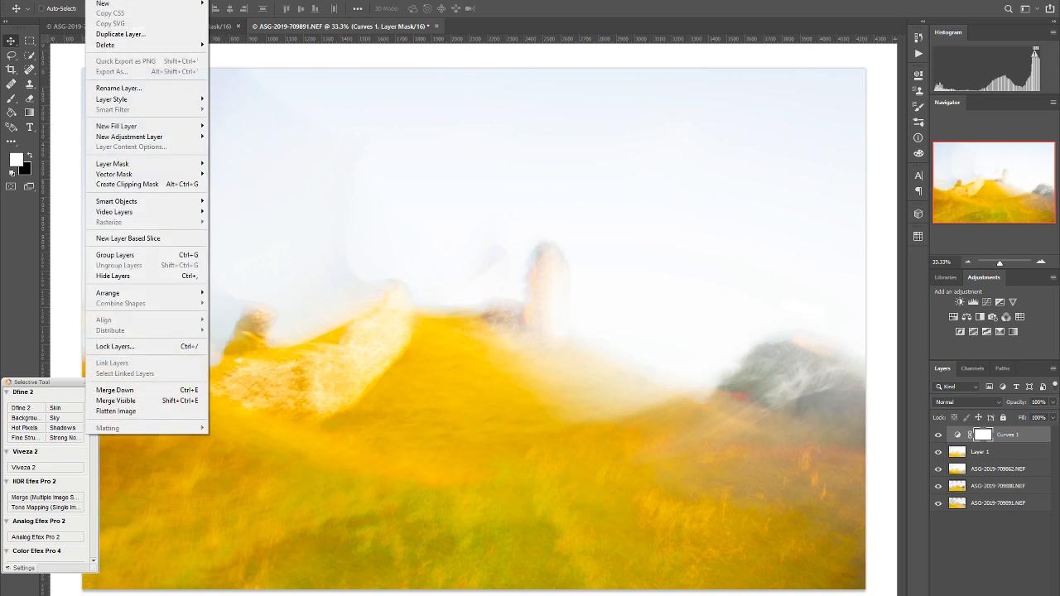
click(570, 25)
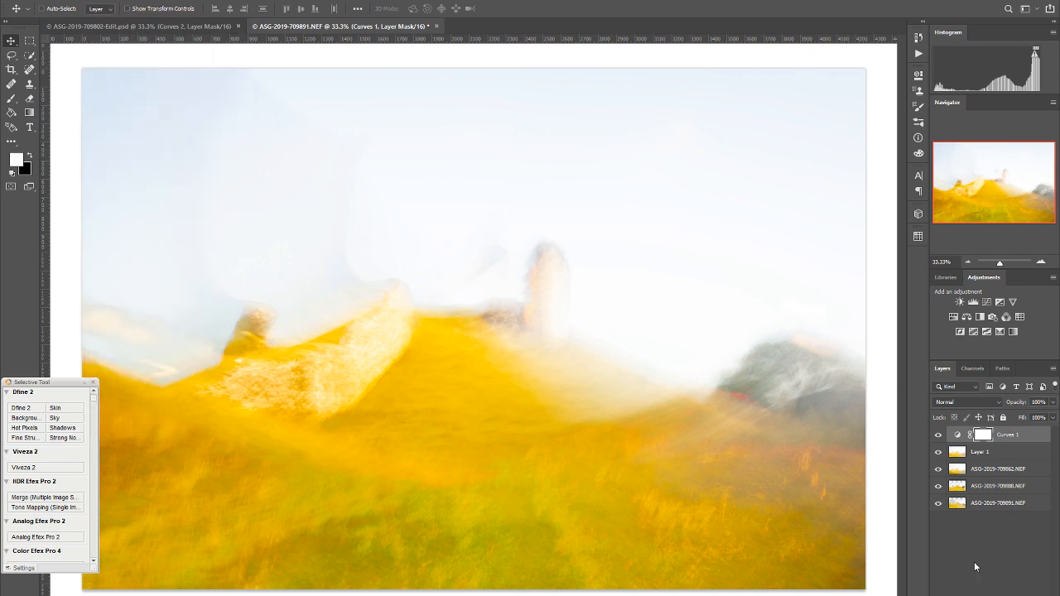
- Try inverting the Curves 1 mask and the Layer 1 image, reverting each inversion
key(ctrl+i)
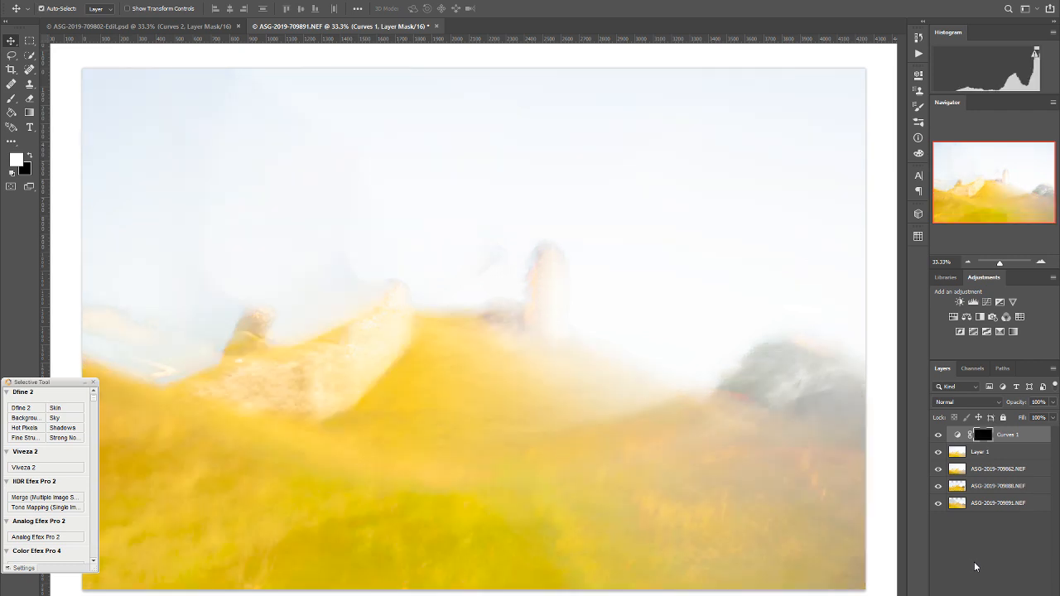
key(ctrl+i)
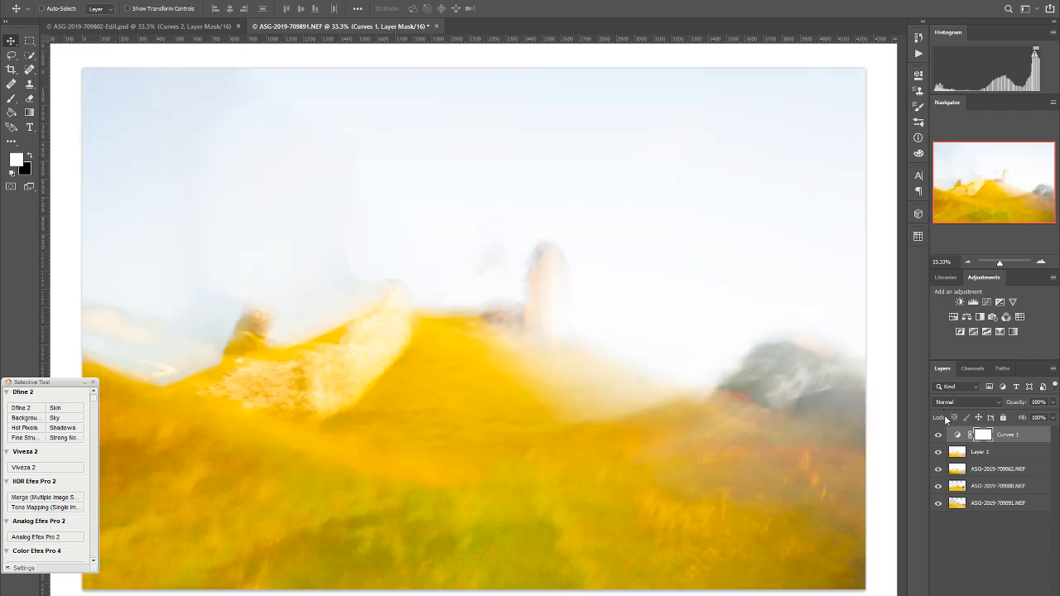
click(1021, 451)
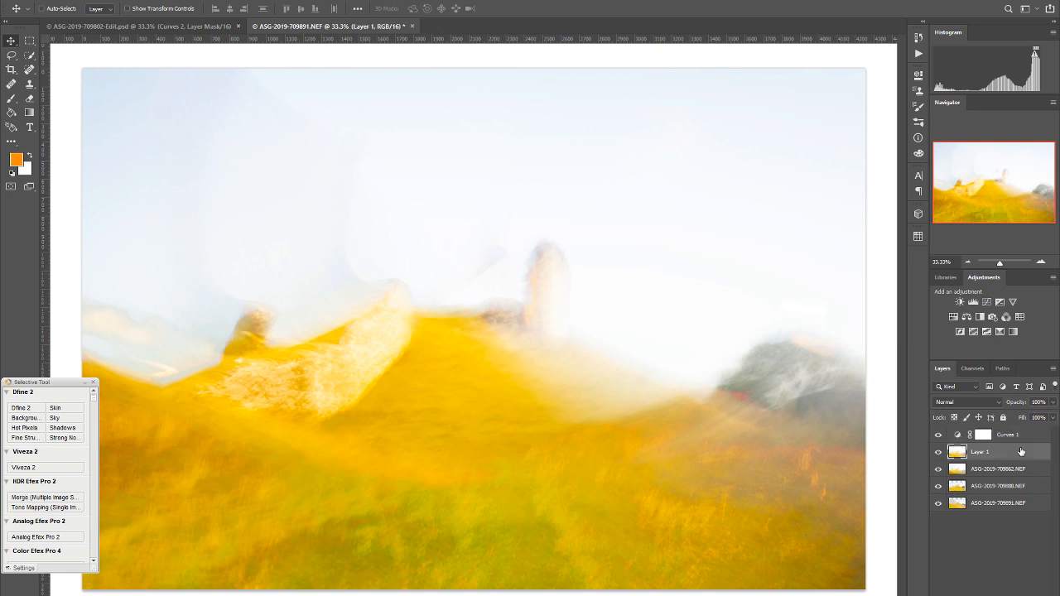
key(ctrl+i)
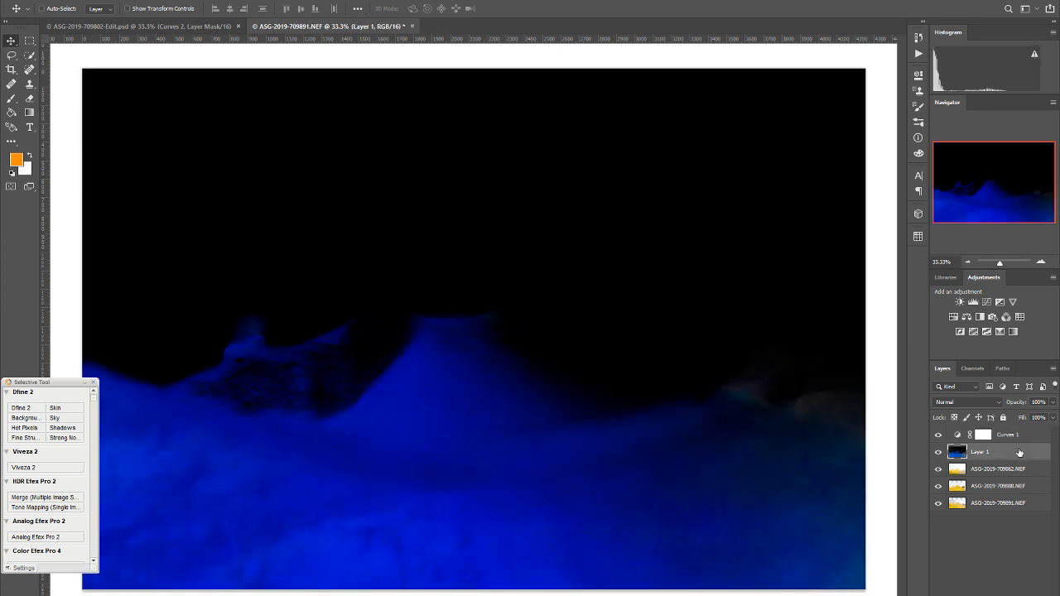
key(ctrl+i)
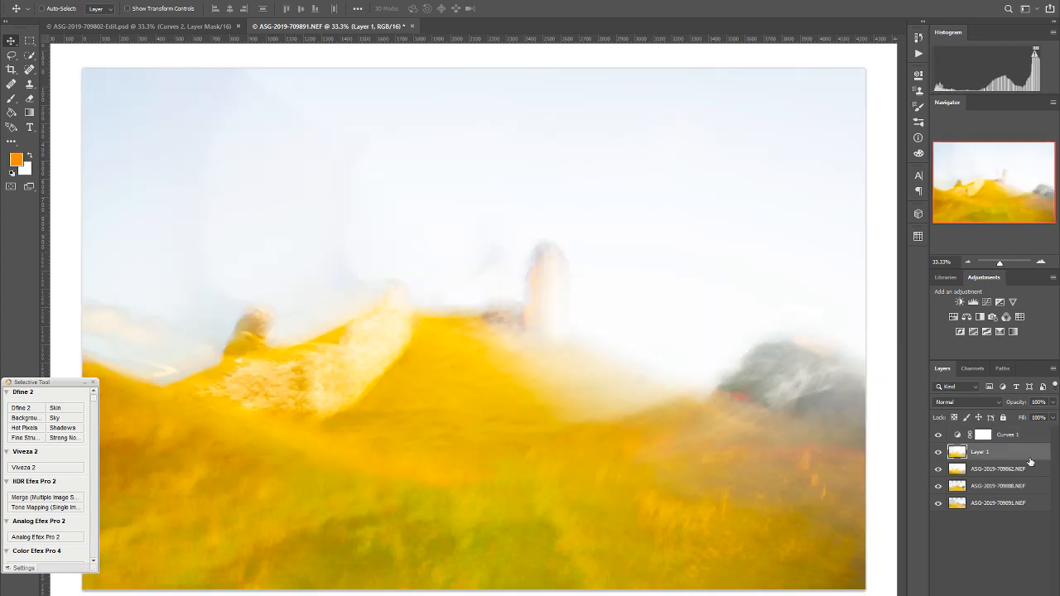
- Stamp all visible layers into a new layer above Curves 1 and invert its colours
click(1020, 439)
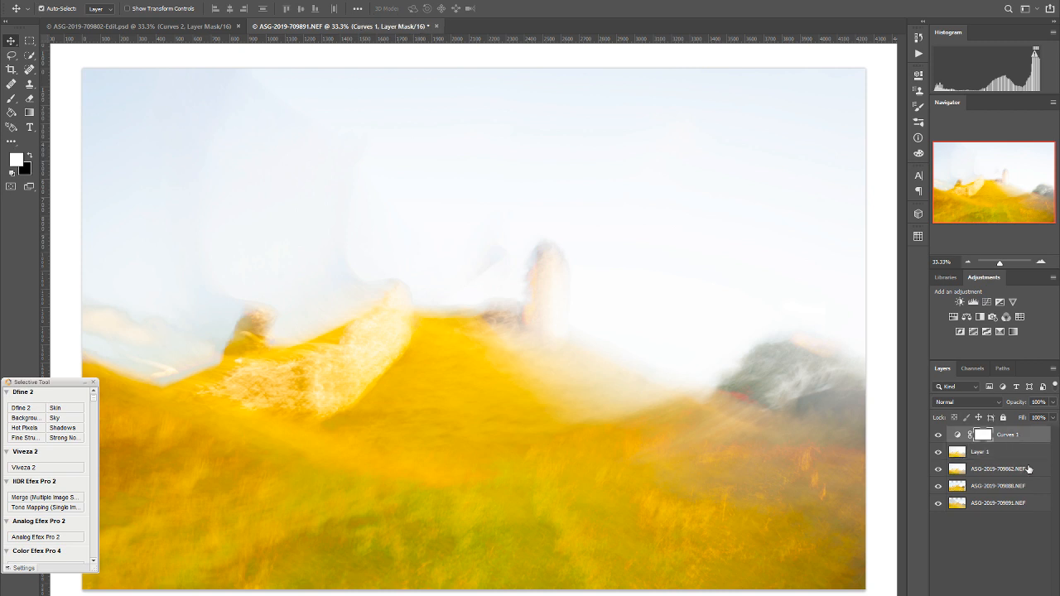
key(ctrl+shift+alt+e)
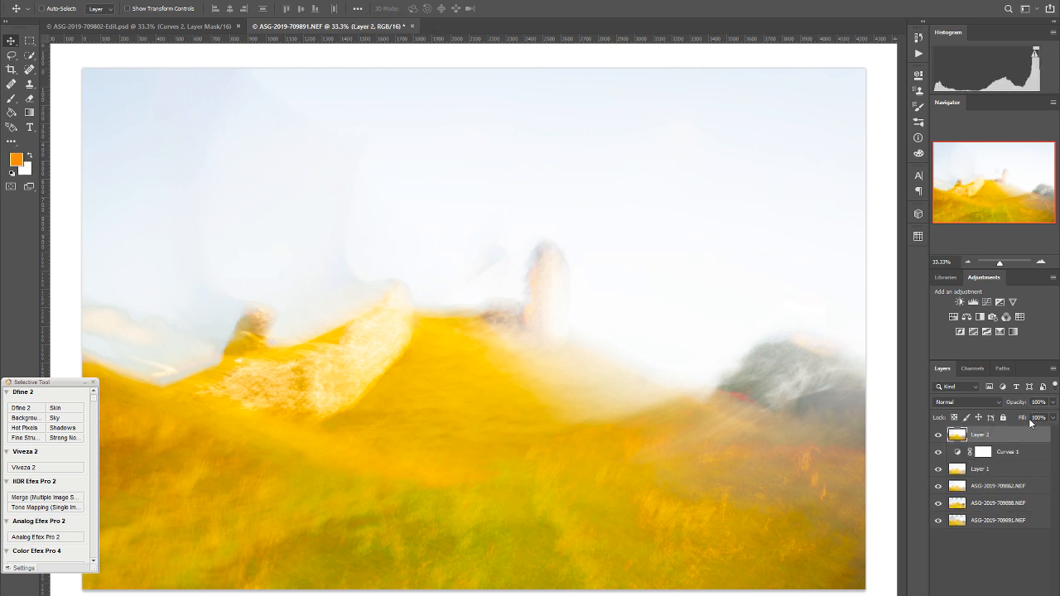
key(ctrl+i)
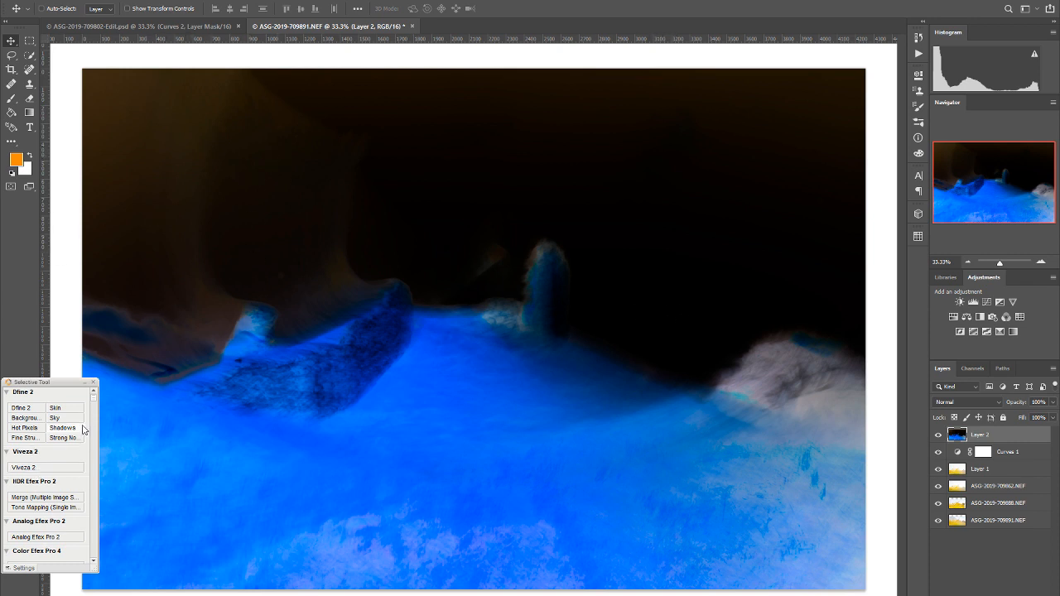
- Open the inverted layer in Color Efex Pro 4 and sample the blue hill as the White Neutraliser colour, previewing the effect across the whole image
drag(95, 401, 94, 510)
click(62, 512)
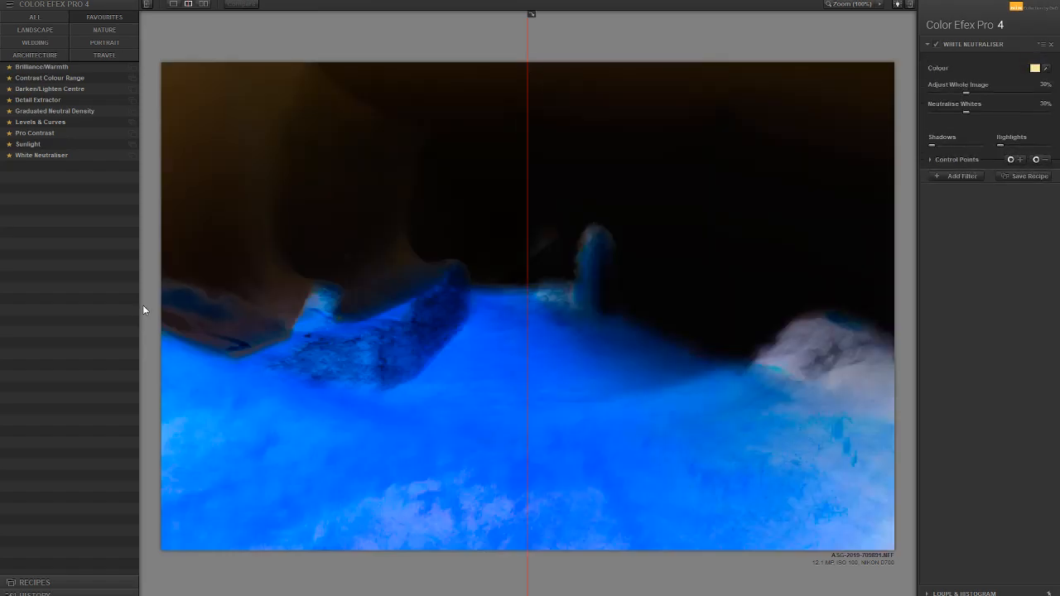
drag(527, 194, 210, 191)
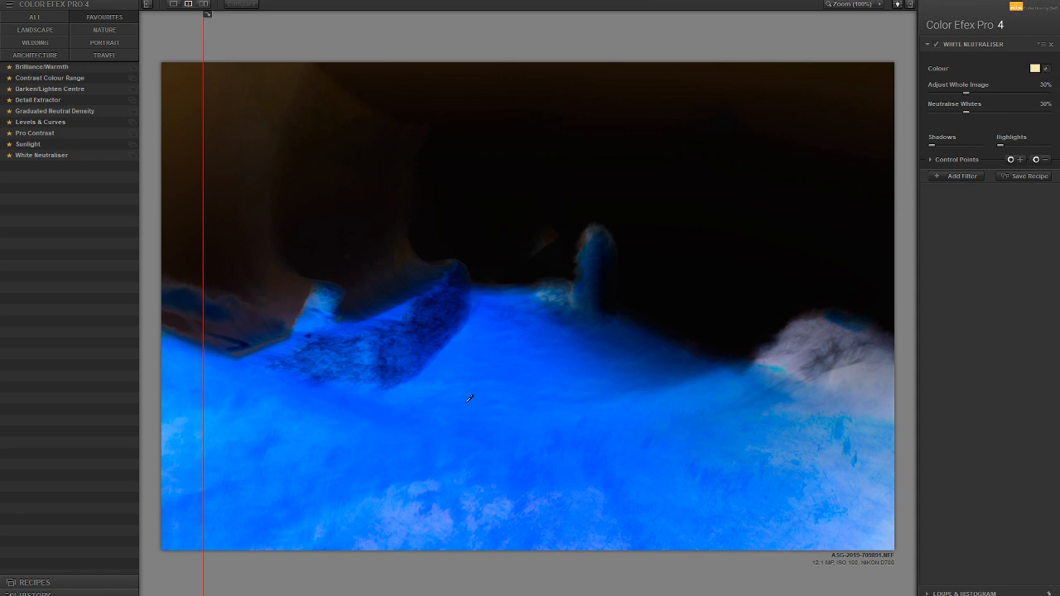
click(461, 354)
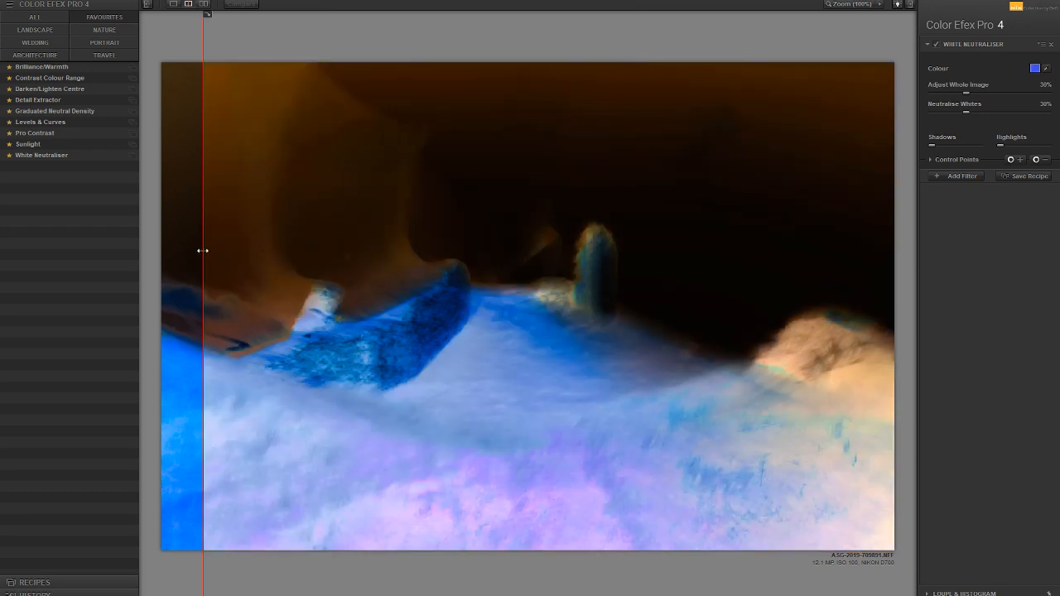
drag(203, 250, 137, 251)
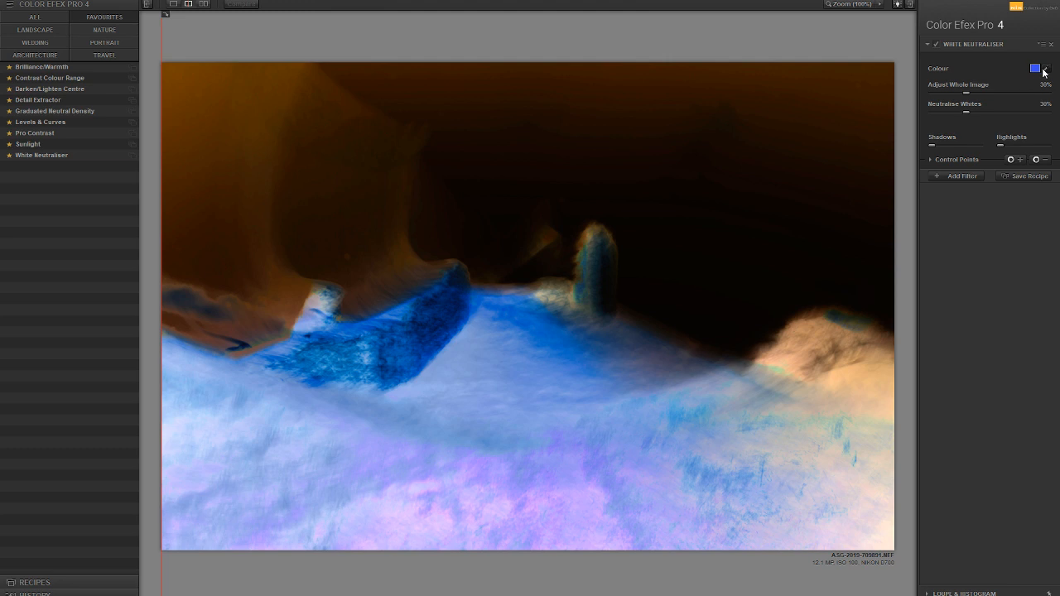
- Set White Neutraliser to 23% Adjust Whole Image and 89% Neutralise Whites, and apply the filter
drag(1016, 97, 1032, 144)
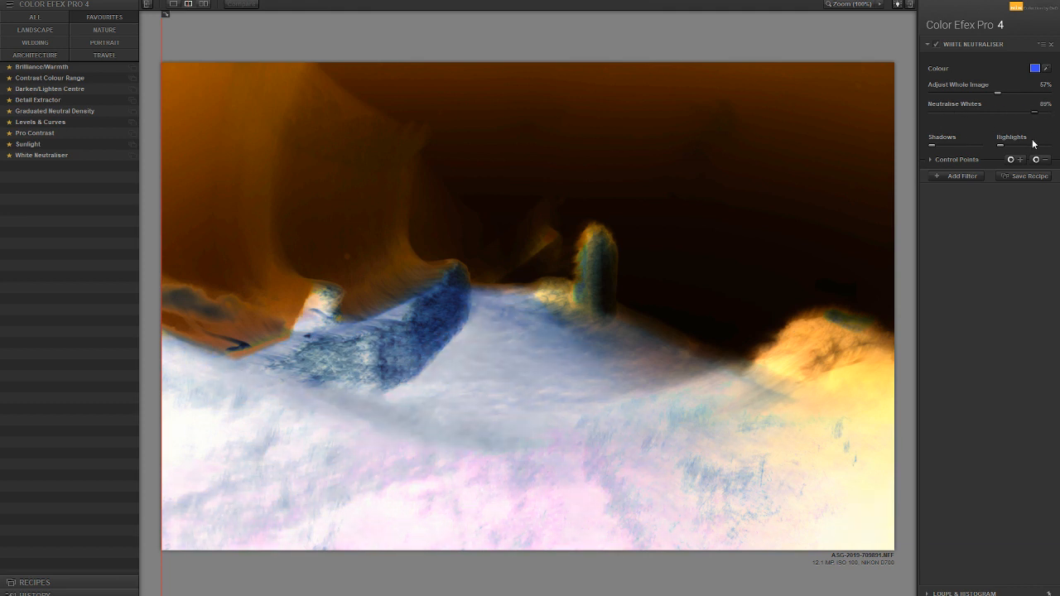
drag(998, 92, 962, 98)
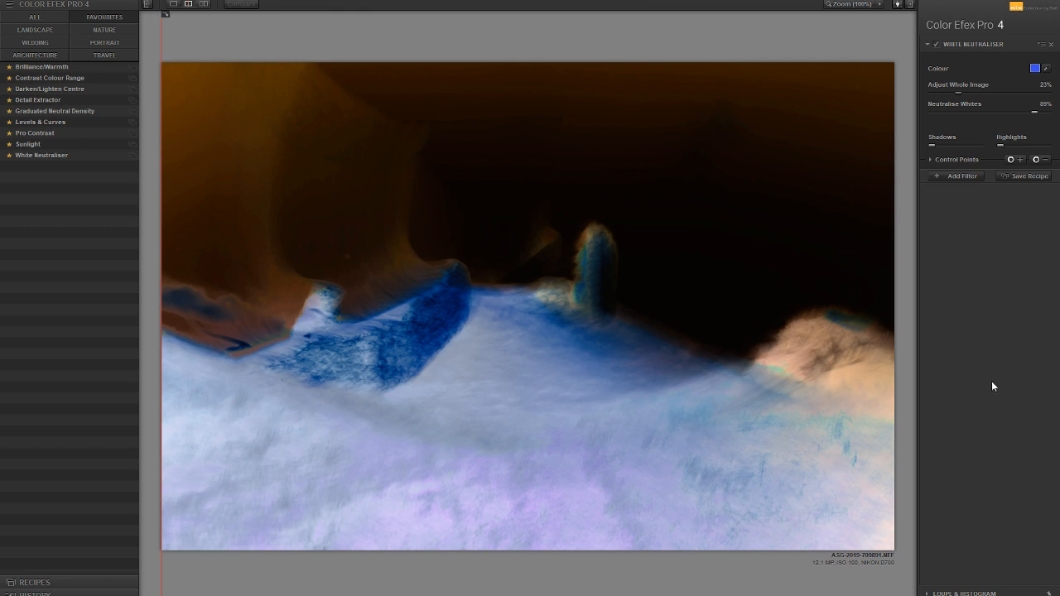
key(Return)
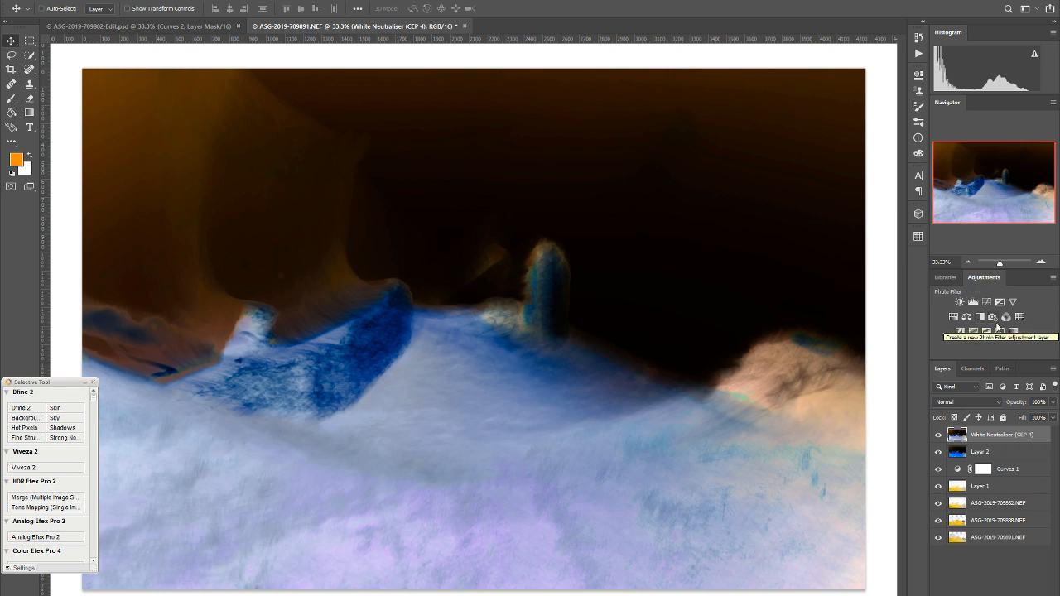
- Add a Levels adjustment layer above the White Neutraliser layer with black point 7, midtones 1.44 and white point 223
click(973, 302)
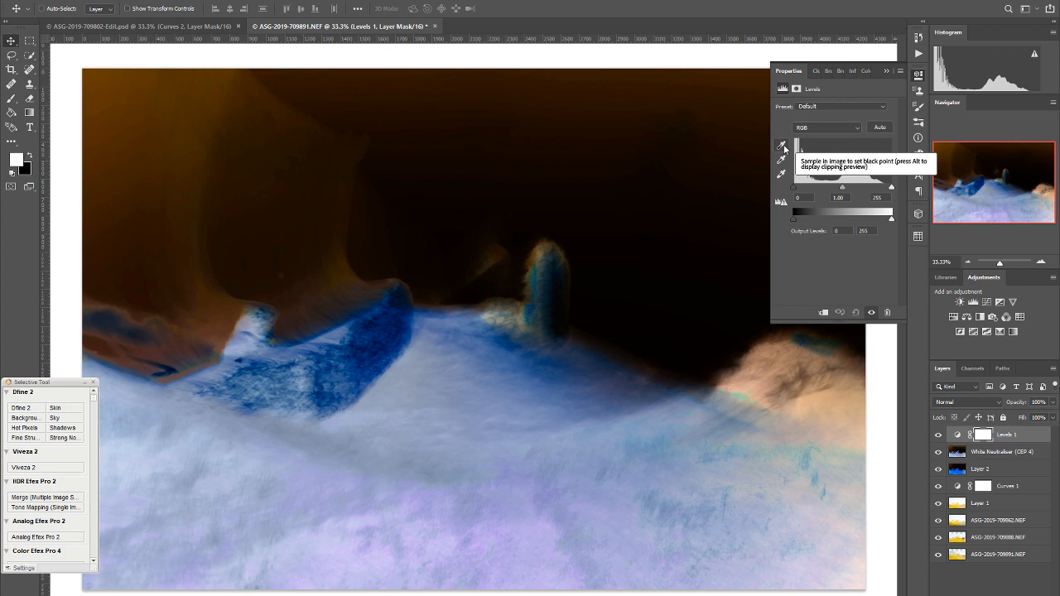
drag(843, 190, 830, 190)
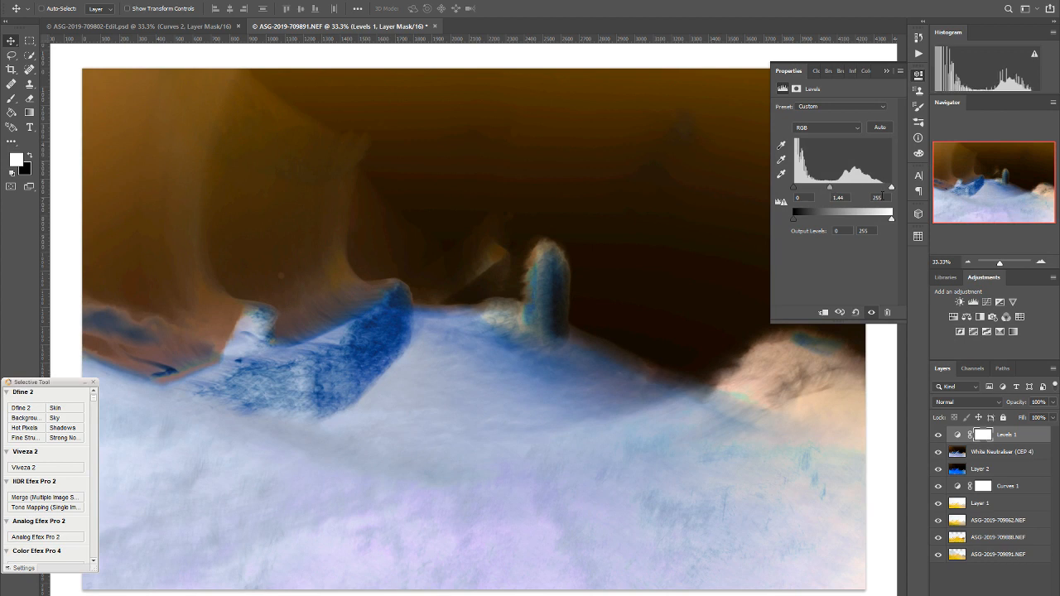
drag(892, 191, 880, 195)
mouse_move(794, 189)
mouse_down()
mouse_move(808, 190)
mouse_move(797, 193)
mouse_up()
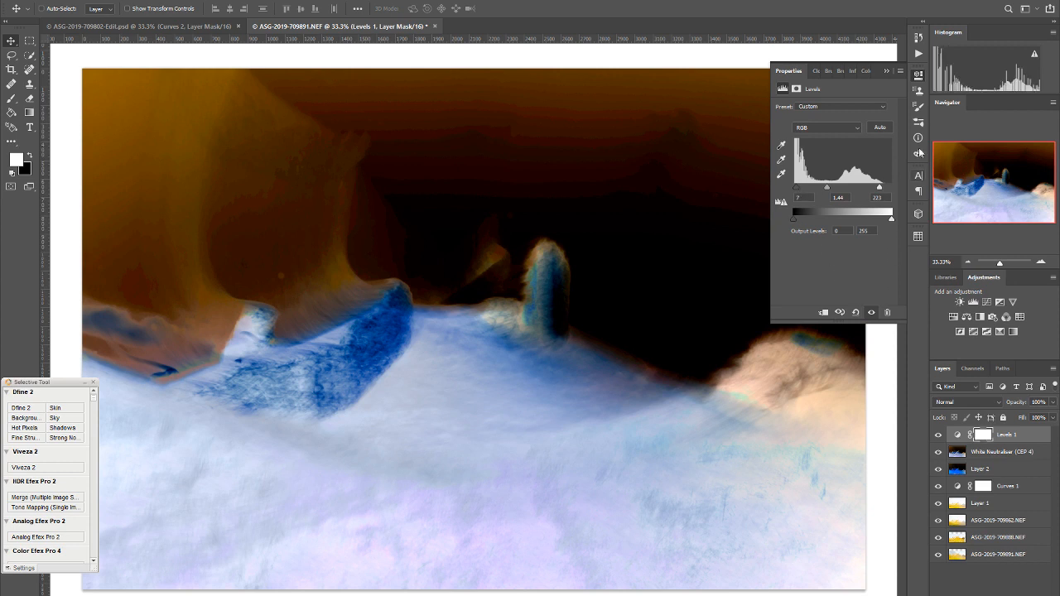
click(917, 75)
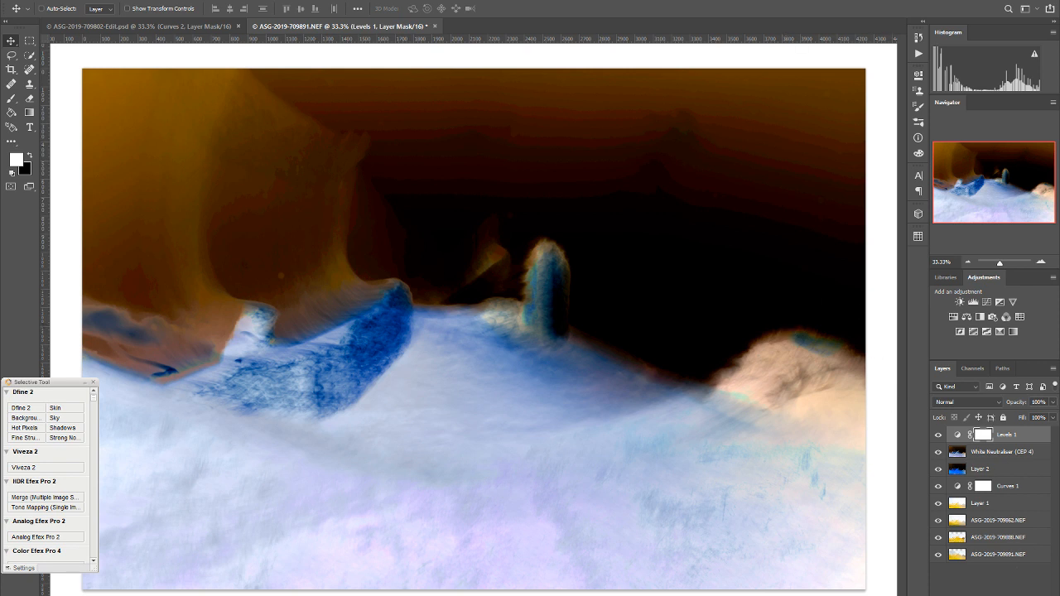
- Fill a new layer above Levels 1 with the orange foreground colour and blend it in Hue mode at 30% opacity
key(ctrl+shift+alt+n)
click(11, 113)
click(456, 281)
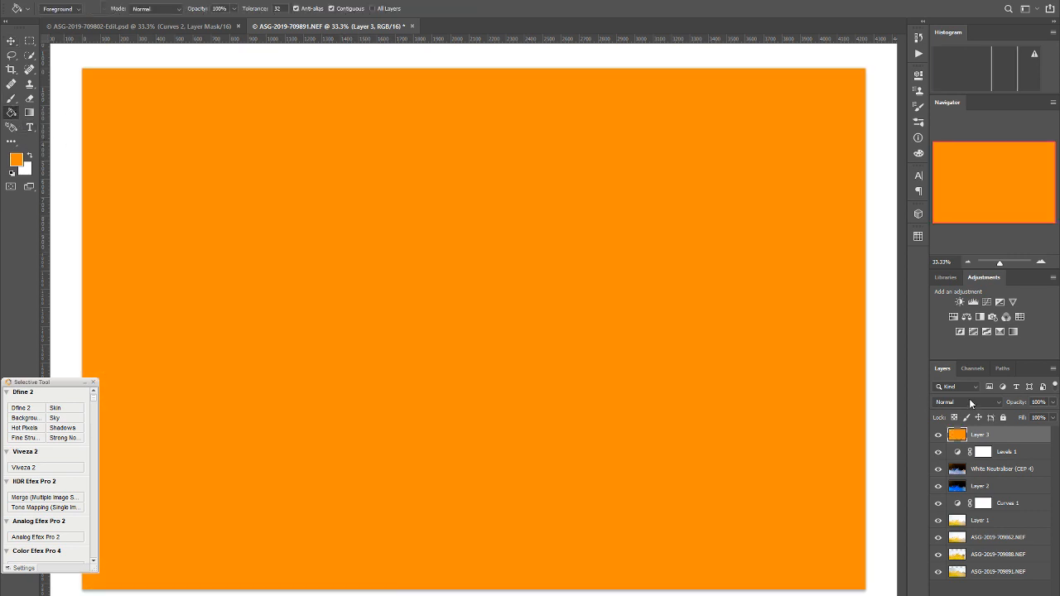
click(971, 403)
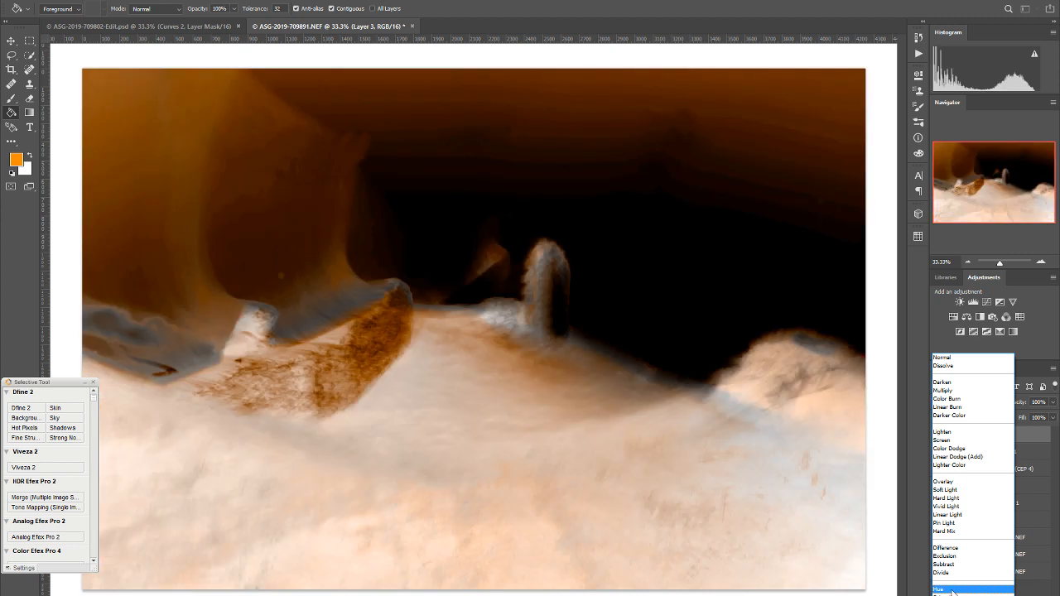
click(954, 590)
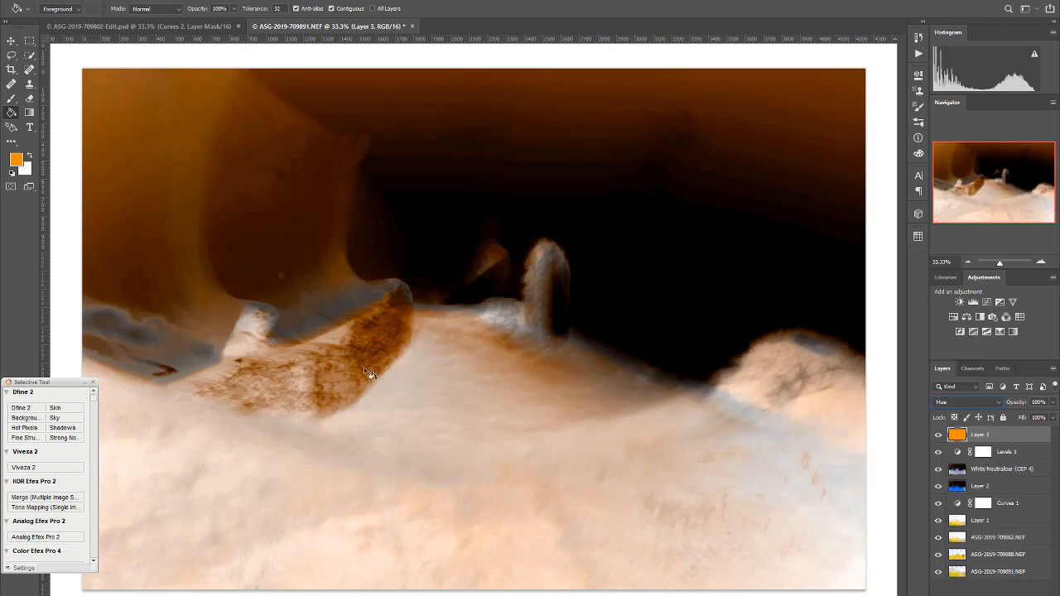
click(1053, 402)
drag(1052, 416, 1016, 421)
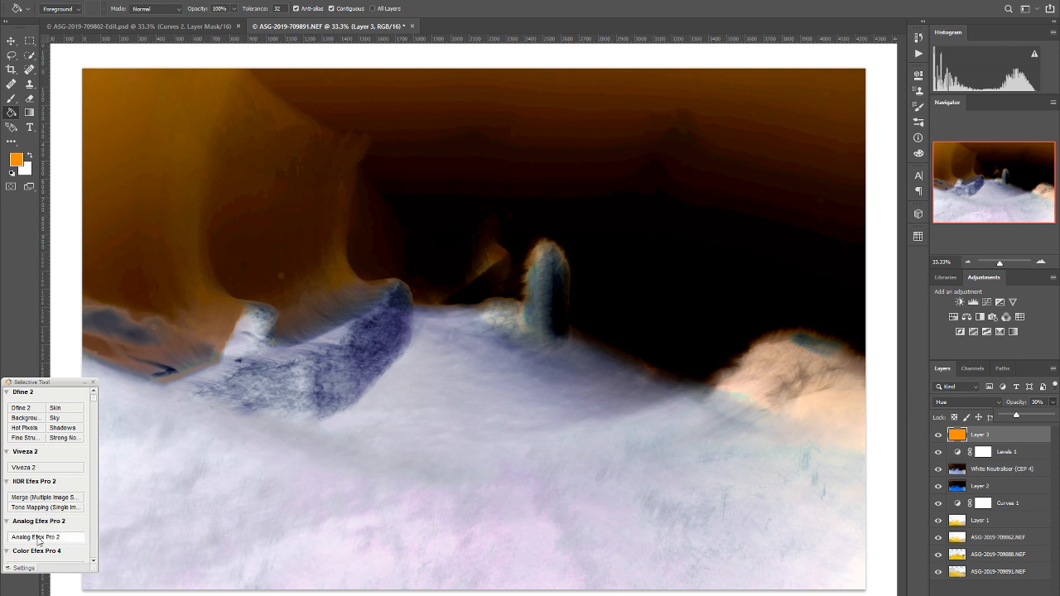
- Open the image in Analog Efex Pro 2 and preview the imported Alnwick Daffodils preset across the whole picture
key(ctrl+shift+alt+n)
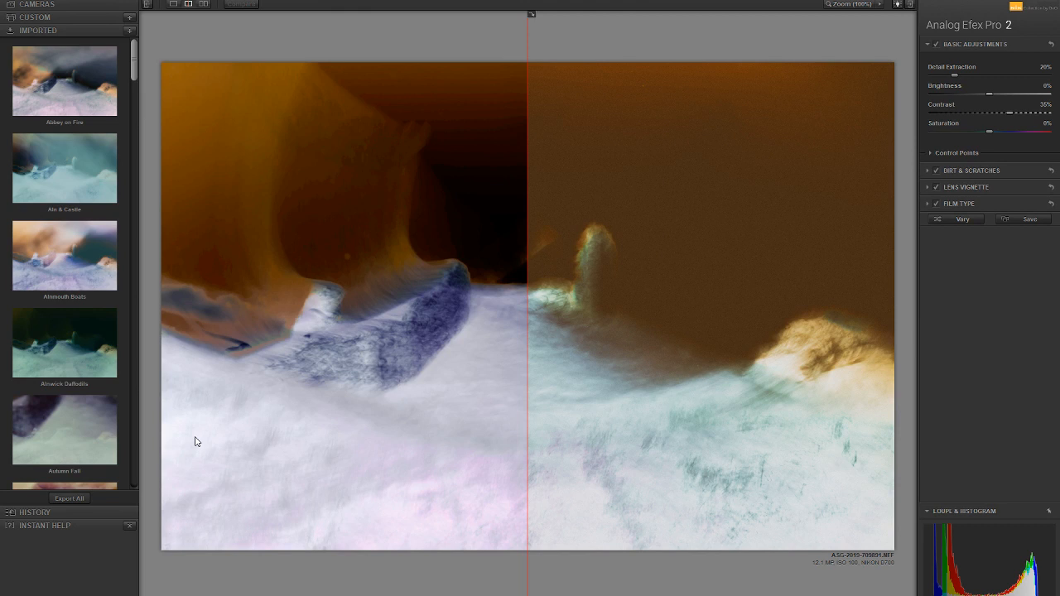
click(61, 347)
drag(528, 332, 127, 341)
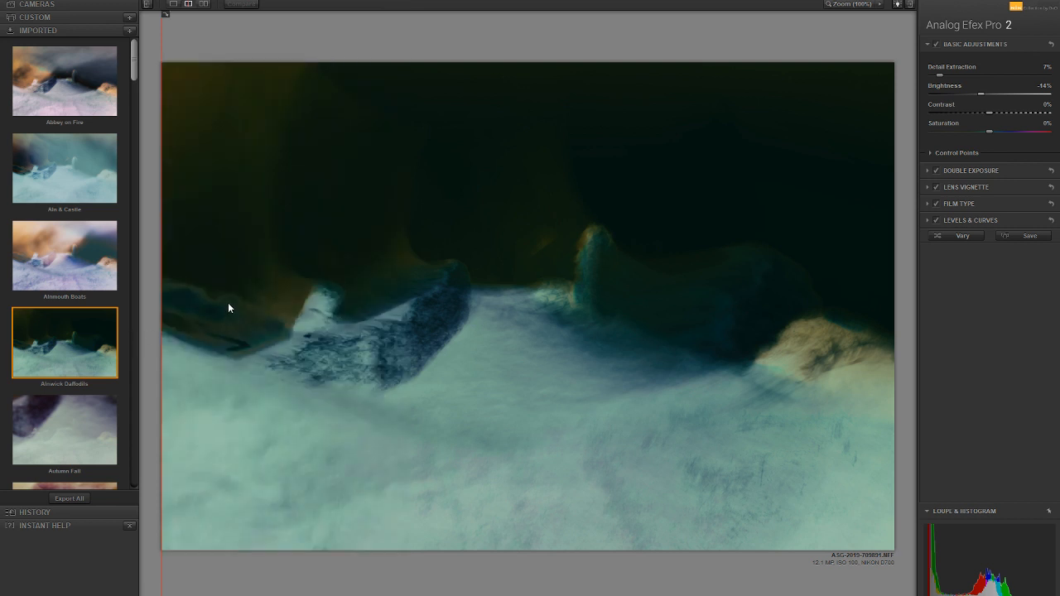
- Preview the imported February Sketches preset on the image
drag(134, 64, 141, 96)
drag(142, 97, 128, 245)
click(111, 240)
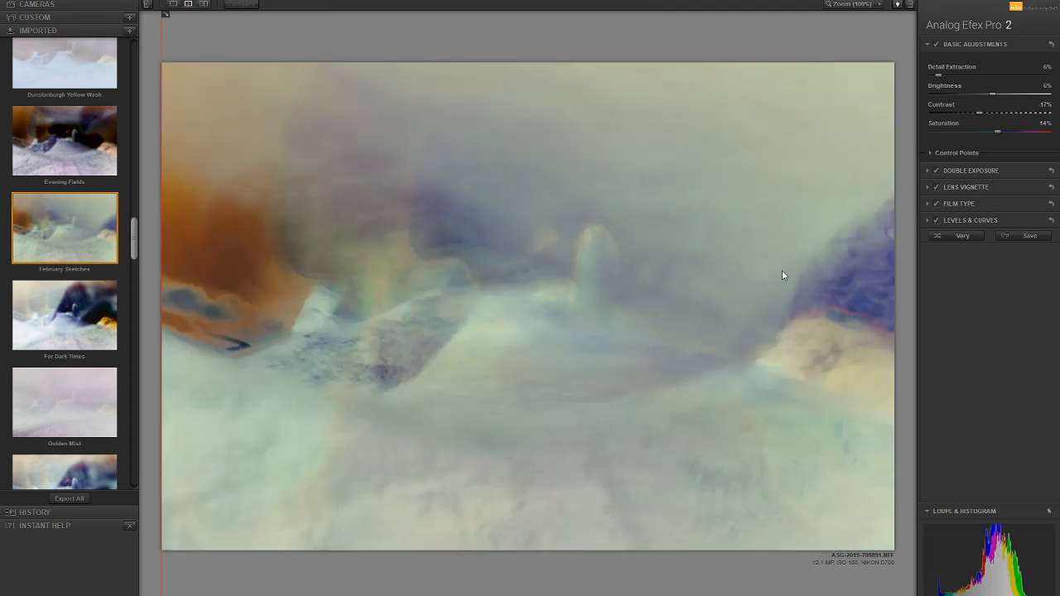
- Apply the imported Talisker 1 preset and shift its Double Exposure overlay to the right and slightly up
mouse_move(134, 240)
mouse_down()
mouse_move(115, 371)
mouse_move(118, 359)
mouse_up()
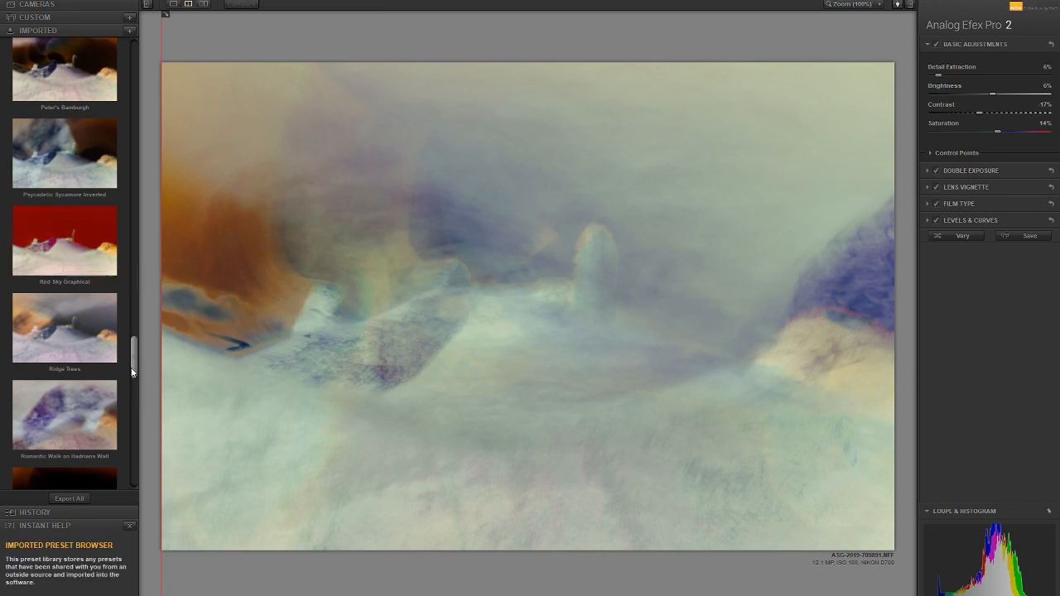
drag(131, 357, 130, 402)
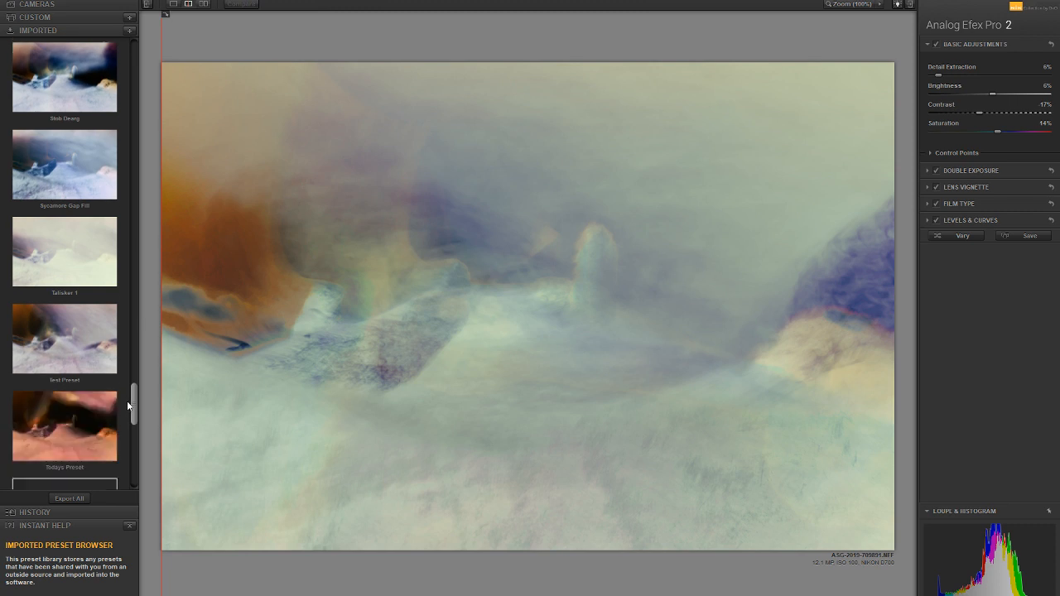
click(58, 265)
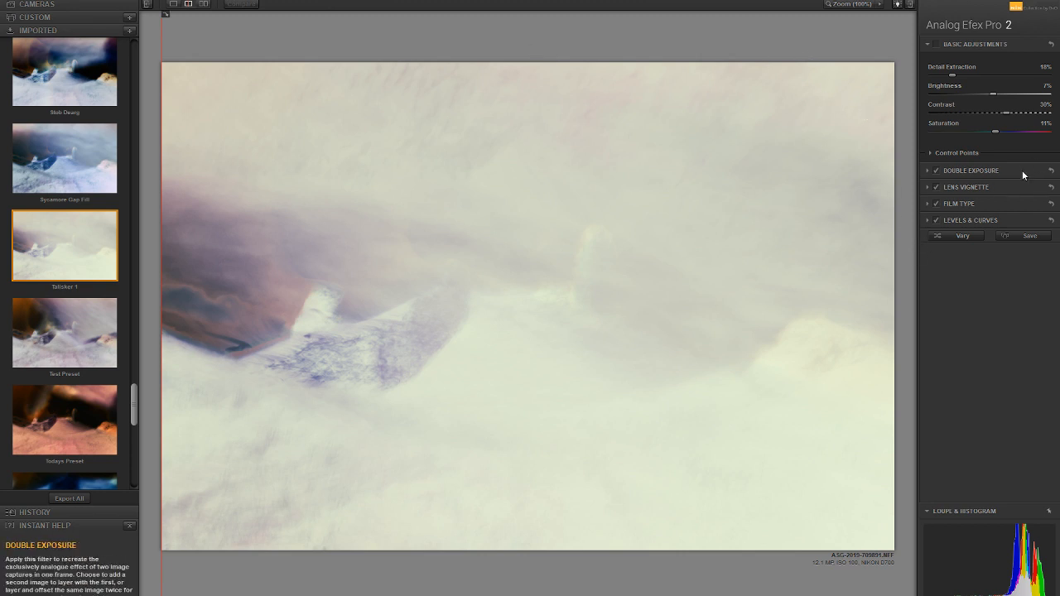
click(980, 171)
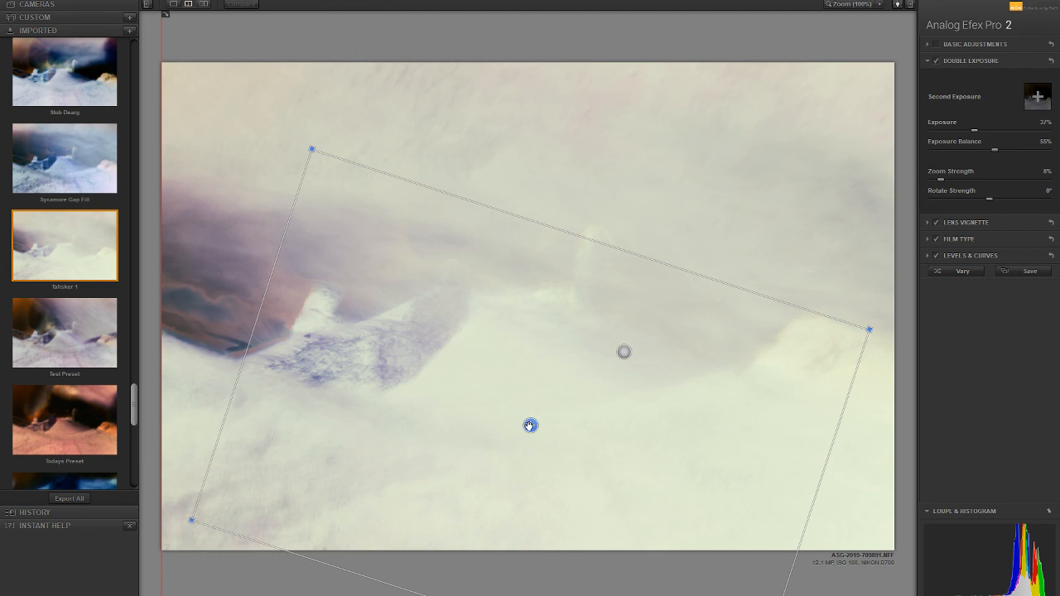
drag(531, 425, 584, 419)
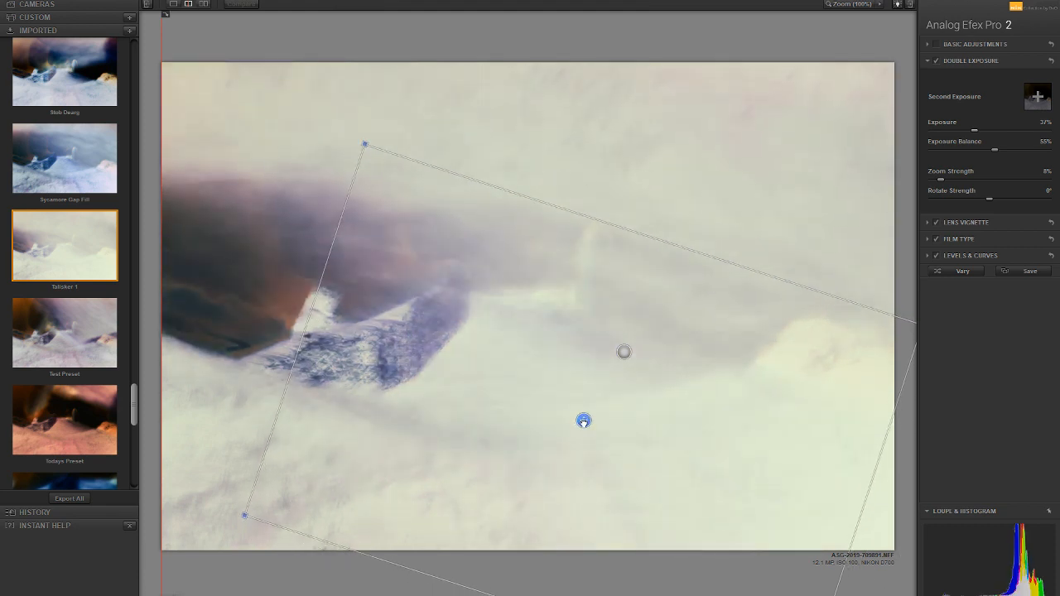
- Fine-tune the Double Exposure overlay frame from its upper-left corner and set Exposure Balance to 51%
drag(346, 123, 332, 101)
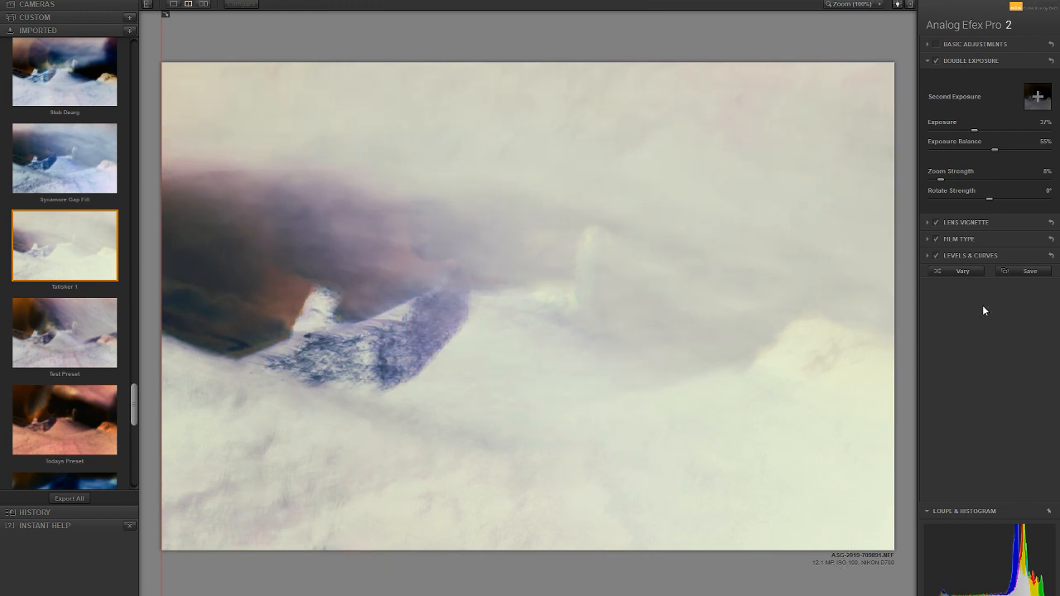
mouse_move(994, 150)
mouse_down()
mouse_move(983, 149)
mouse_move(992, 147)
mouse_up()
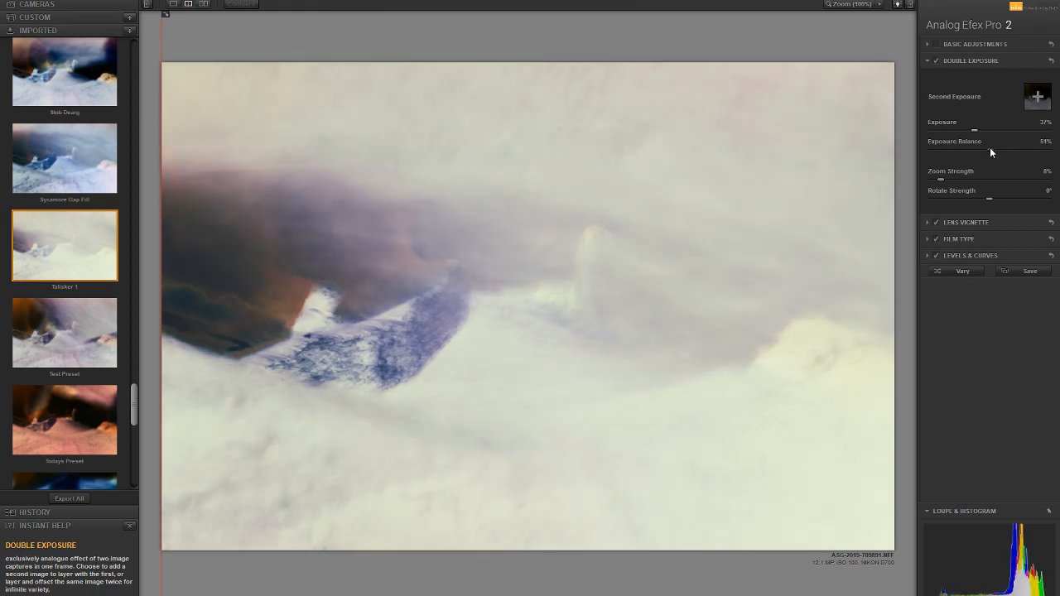
- Raise the black point of the Red channel in Levels & Curves to nearly halfway up the graph, tinting the shadows strongly red
click(978, 256)
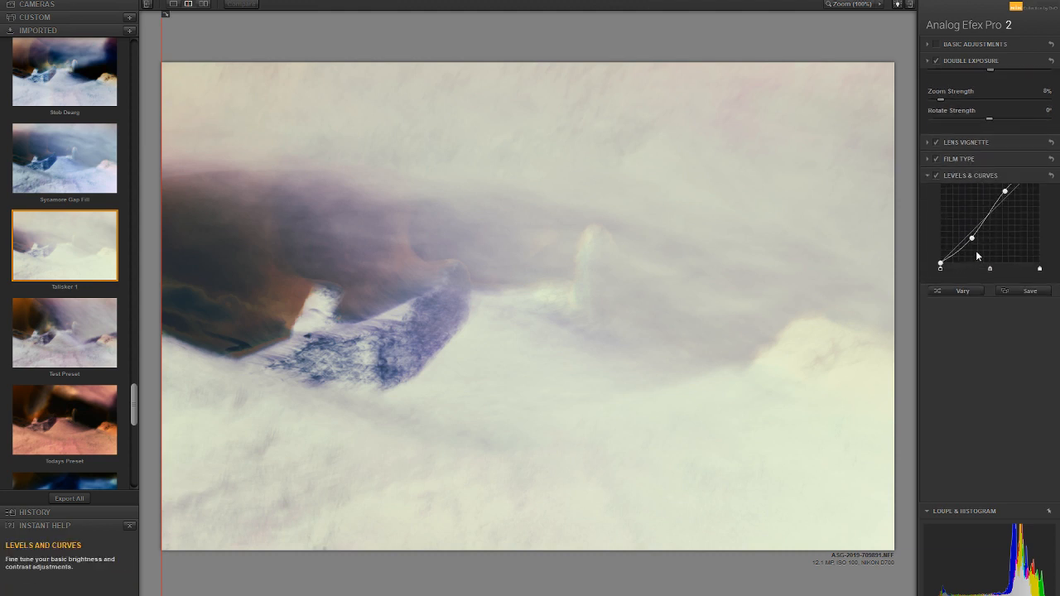
drag(941, 281, 920, 293)
click(1022, 135)
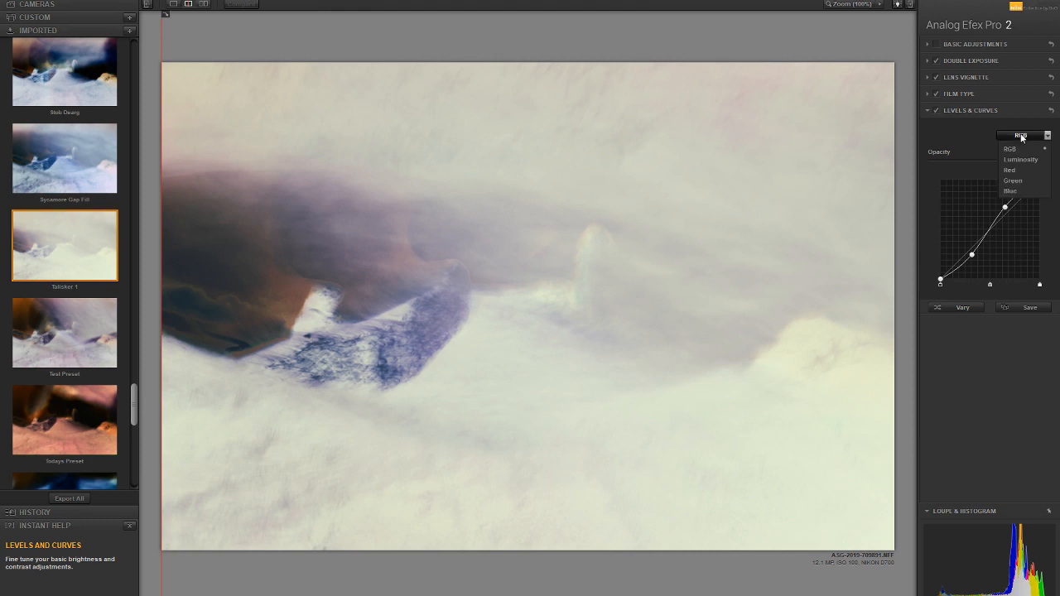
click(1022, 172)
drag(941, 280, 937, 249)
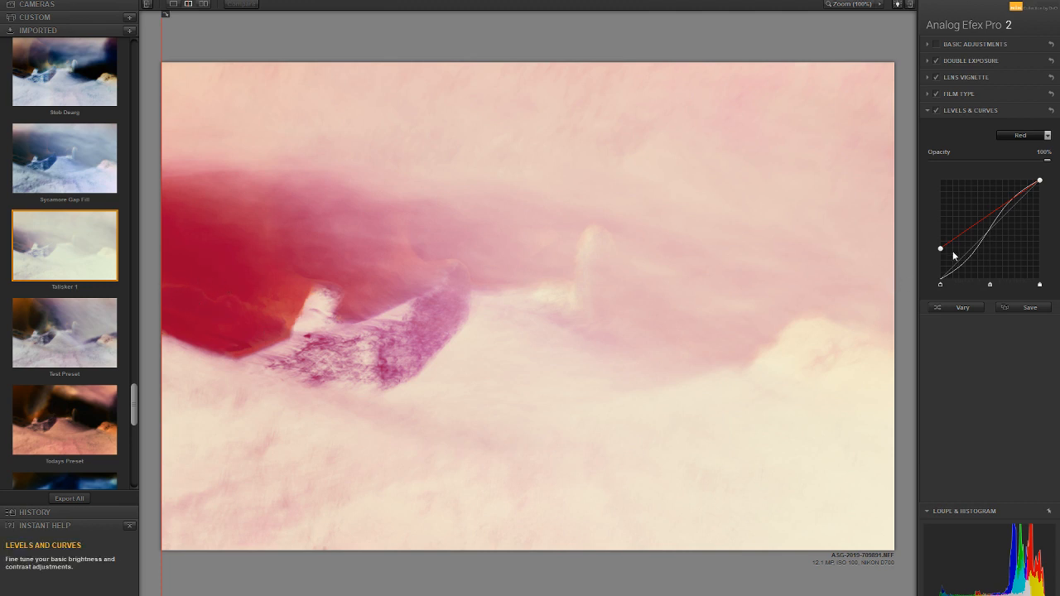
mouse_move(942, 247)
mouse_down()
mouse_move(933, 288)
mouse_move(928, 239)
mouse_up()
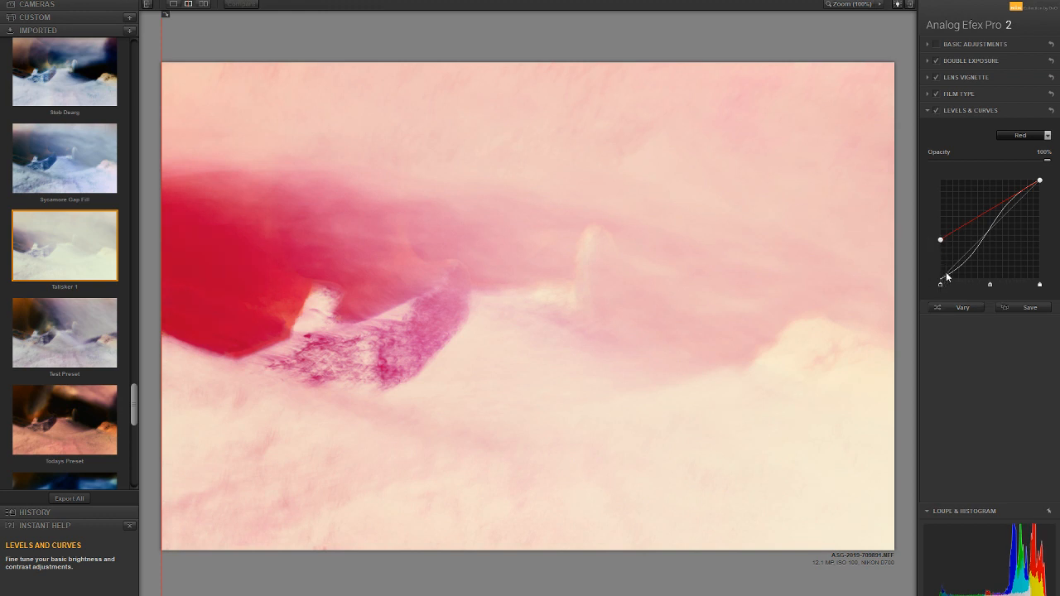
mouse_move(942, 241)
mouse_down()
mouse_move(936, 269)
mouse_move(936, 232)
mouse_move(937, 279)
mouse_move(936, 201)
mouse_move(921, 247)
mouse_move(925, 237)
mouse_up()
- Shift the Blue channel curve's black point inward, lower its white point slightly and add a midpoint just below the diagonal
click(1040, 135)
click(1020, 199)
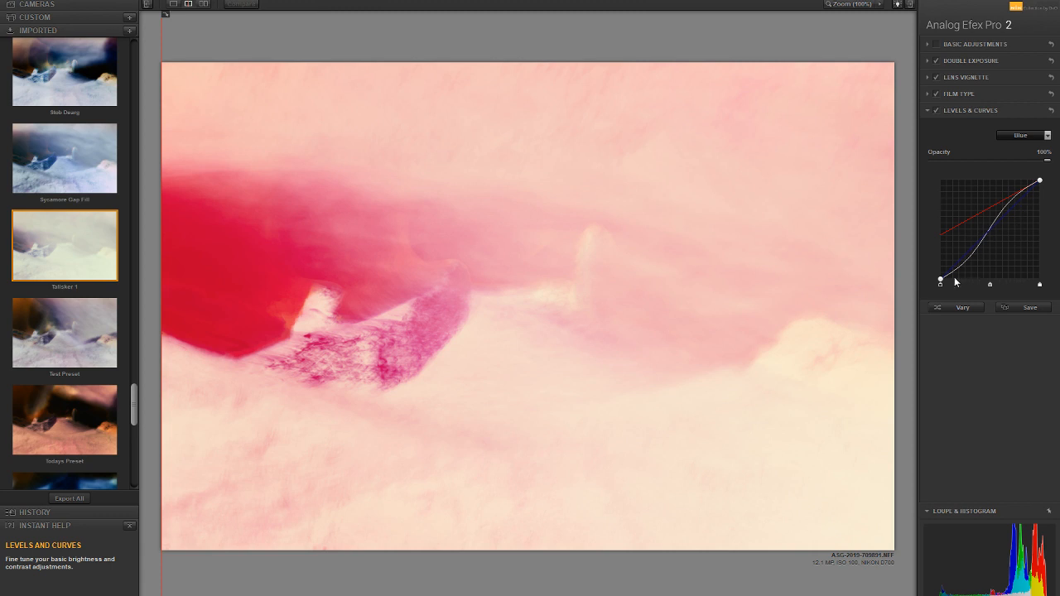
drag(941, 282, 960, 309)
mouse_move(1040, 181)
mouse_down()
mouse_move(1051, 206)
mouse_move(1055, 192)
mouse_move(1059, 248)
mouse_move(1040, 254)
mouse_move(1039, 181)
mouse_move(1040, 190)
mouse_up()
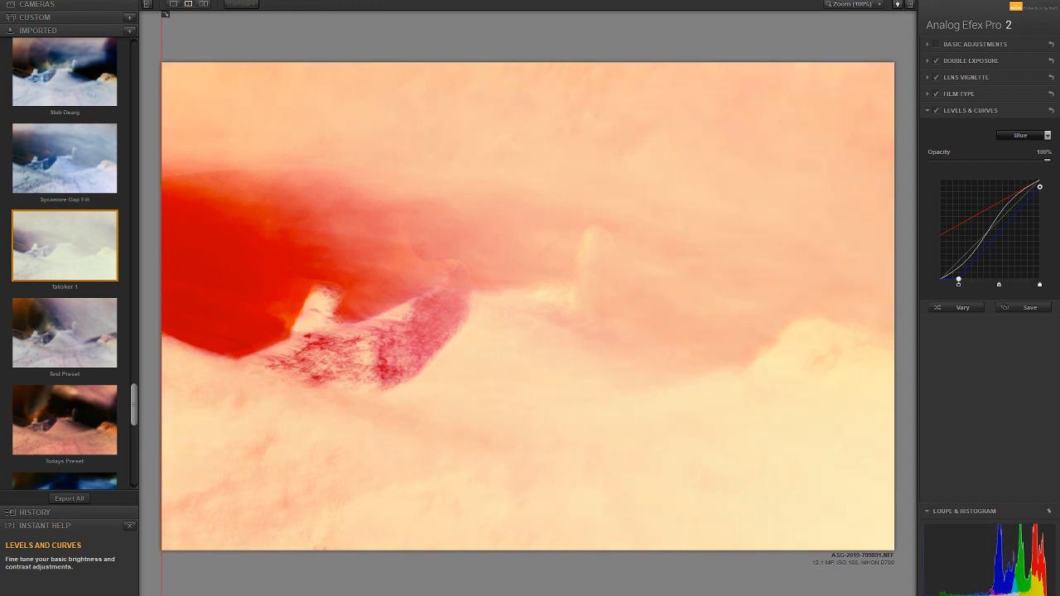
mouse_move(1040, 192)
mouse_down()
mouse_move(1039, 215)
mouse_move(1040, 183)
mouse_up()
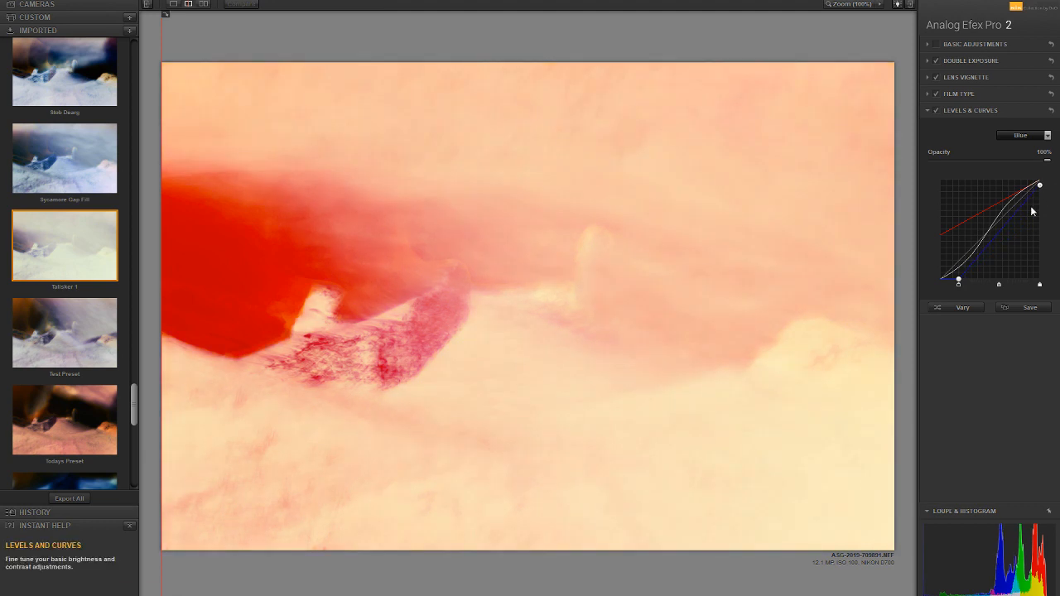
mouse_move(960, 283)
mouse_down()
mouse_move(925, 286)
mouse_move(964, 283)
mouse_up()
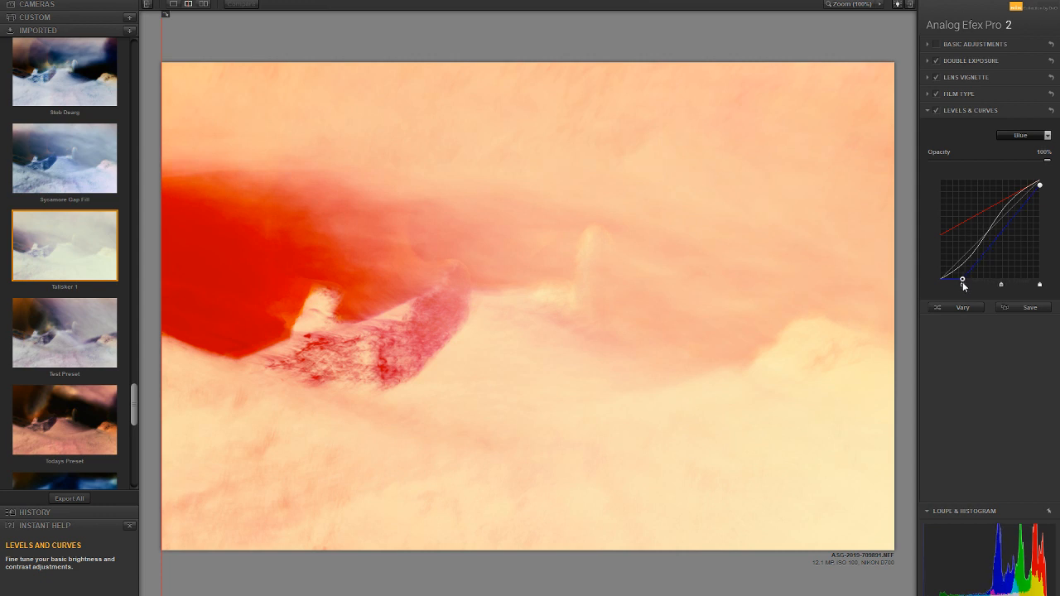
click(1001, 239)
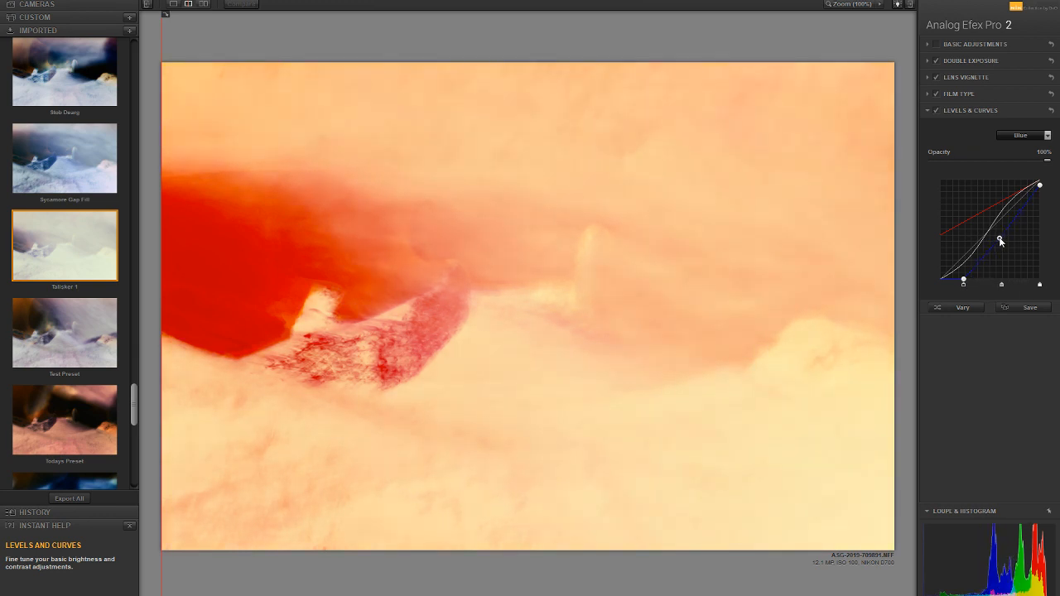
drag(1000, 240, 998, 240)
drag(963, 280, 960, 285)
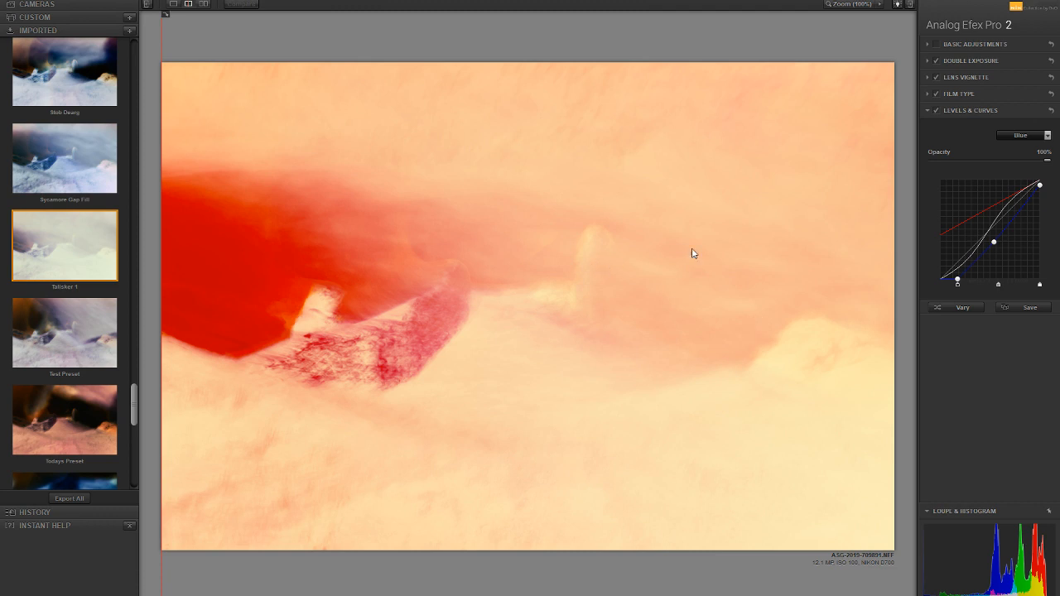
- Raise the Green channel curve's black point slightly and keep its white point close to the maximum
click(1022, 135)
click(1018, 171)
drag(941, 279, 942, 273)
mouse_move(1041, 182)
mouse_down()
mouse_move(1041, 203)
mouse_move(1040, 180)
mouse_up()
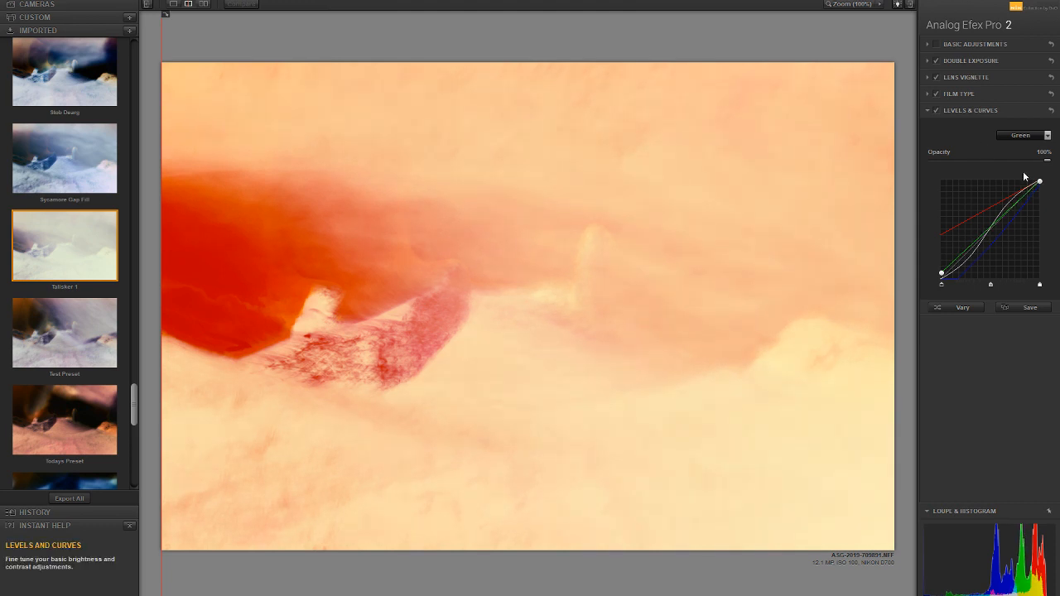
- Rebuild the RGB curve as a stronger S-curve with a lowered shadow point and a raised highlight point
click(1024, 135)
click(1021, 146)
double_click(1005, 207)
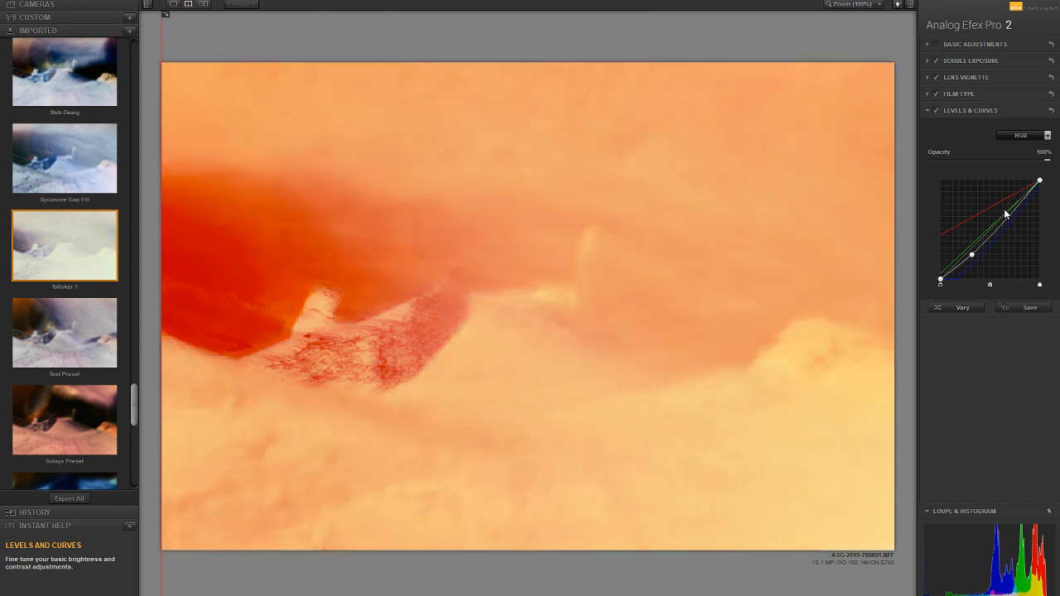
double_click(971, 254)
double_click(973, 256)
drag(979, 247, 971, 258)
drag(1008, 218, 1008, 209)
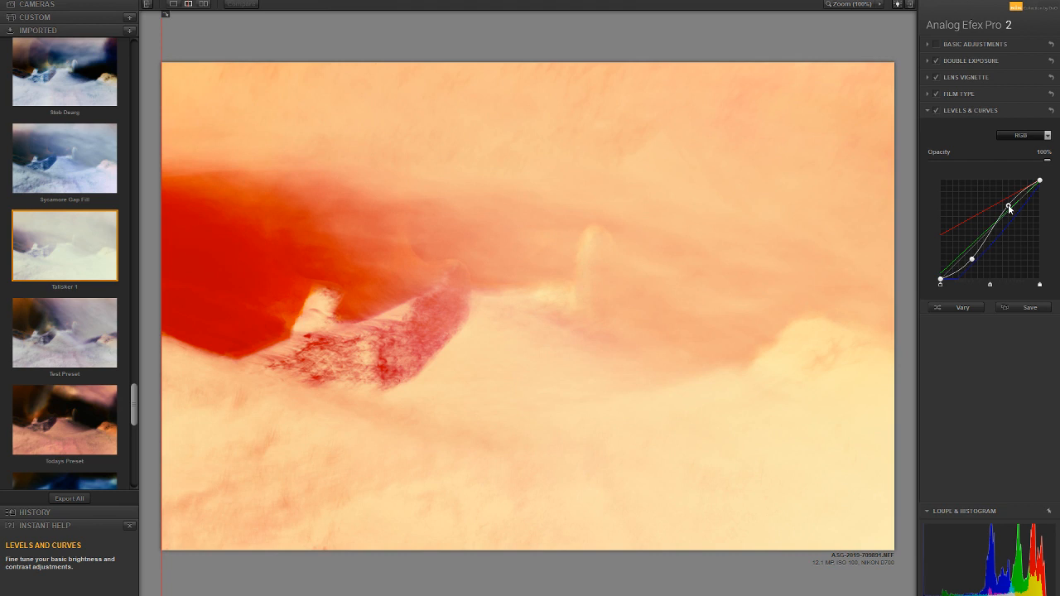
- Compare the image with and without the Double Exposure and Basic Adjustments effects, leaving only Double Exposure of the two enabled
click(936, 61)
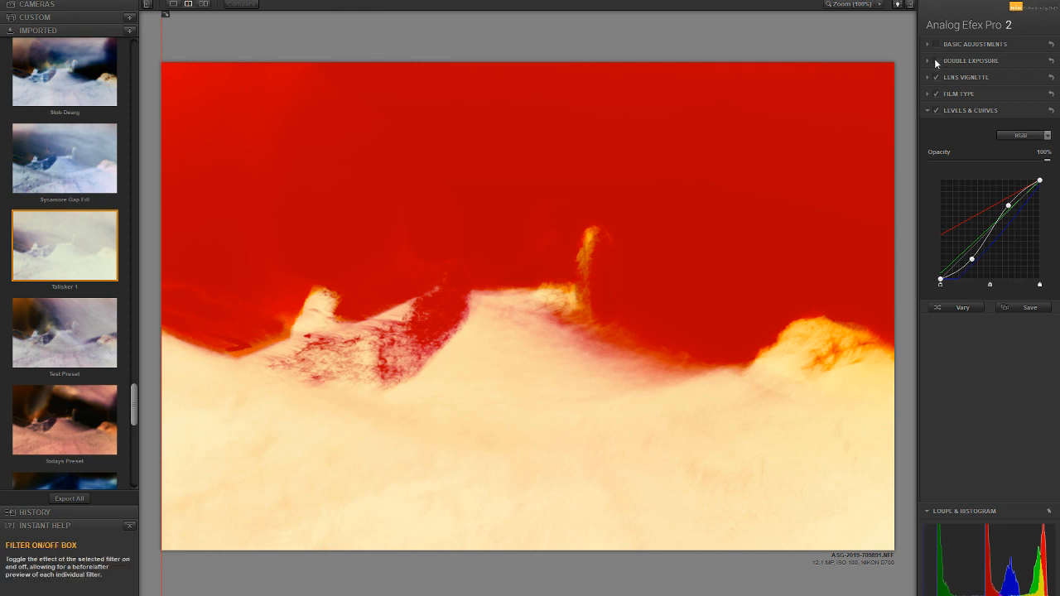
click(938, 61)
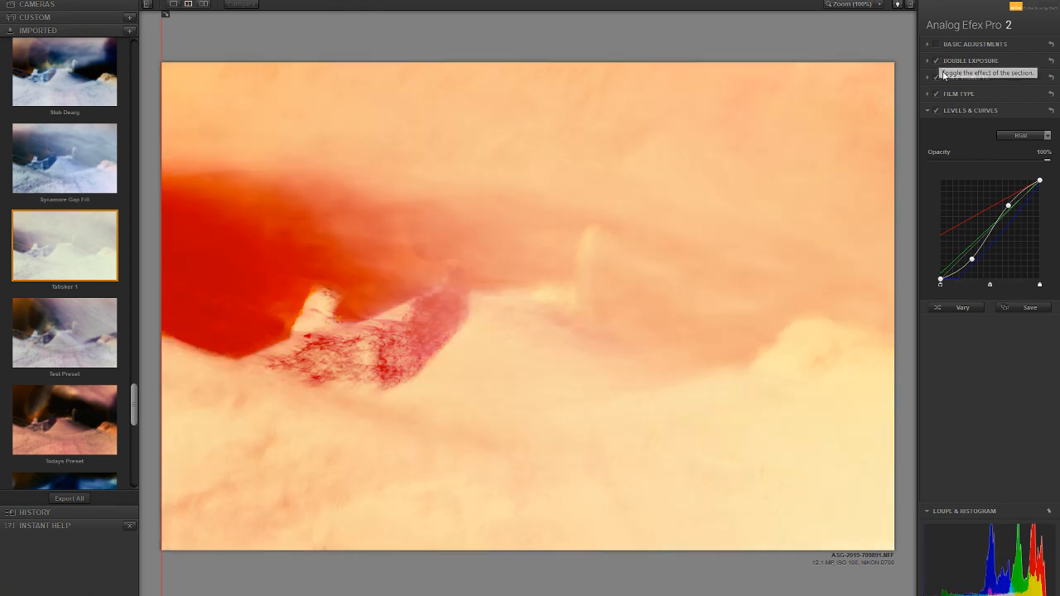
click(982, 60)
click(936, 44)
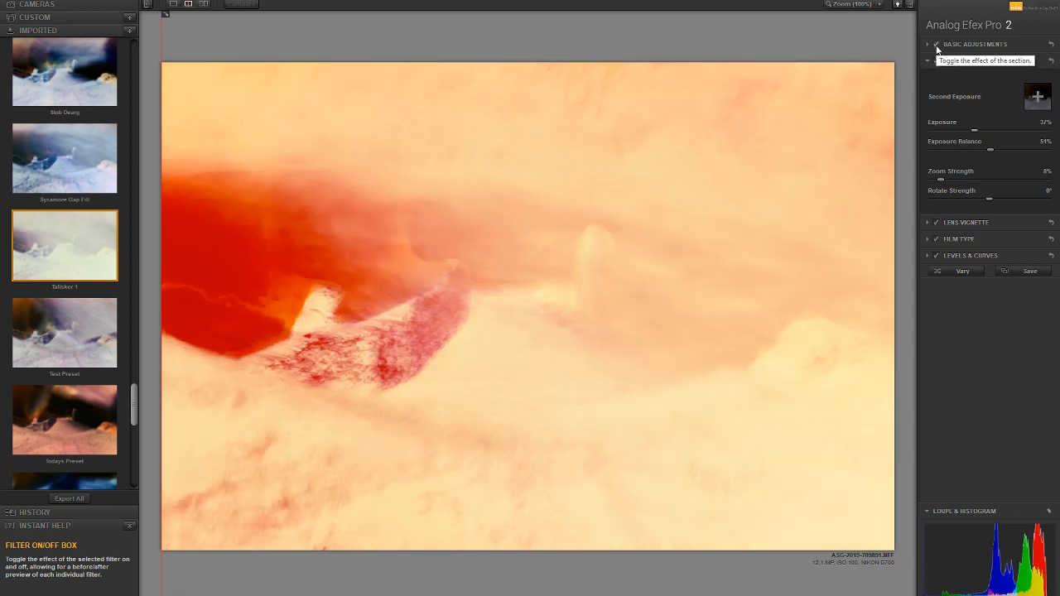
click(937, 45)
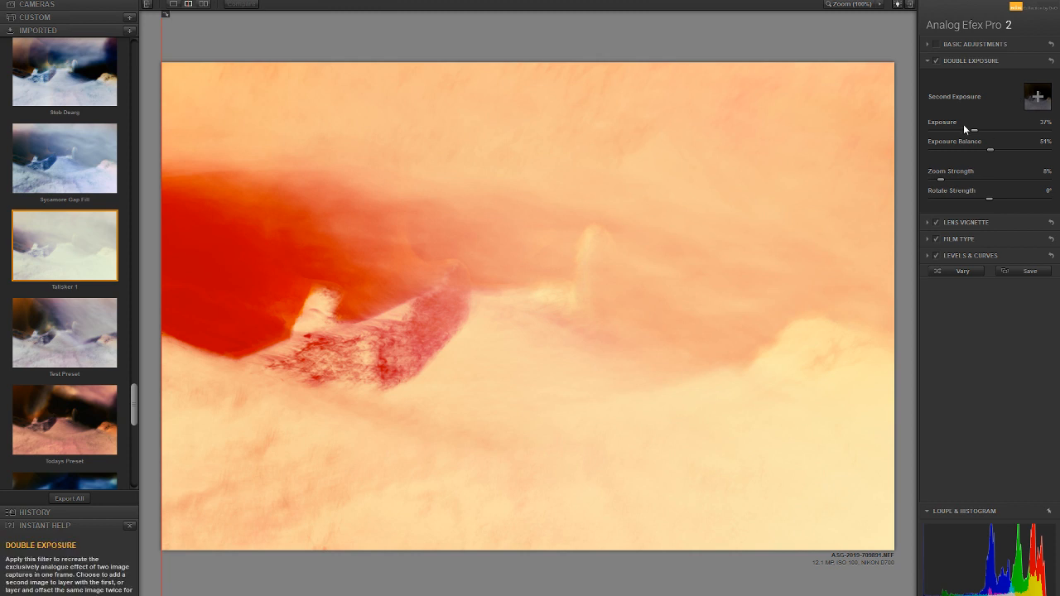
- Set the Double Exposure's Exposure to 38%, Exposure Balance to 55% and Zoom Strength to 0%
mouse_move(974, 130)
mouse_down()
mouse_move(994, 132)
mouse_move(975, 133)
mouse_up()
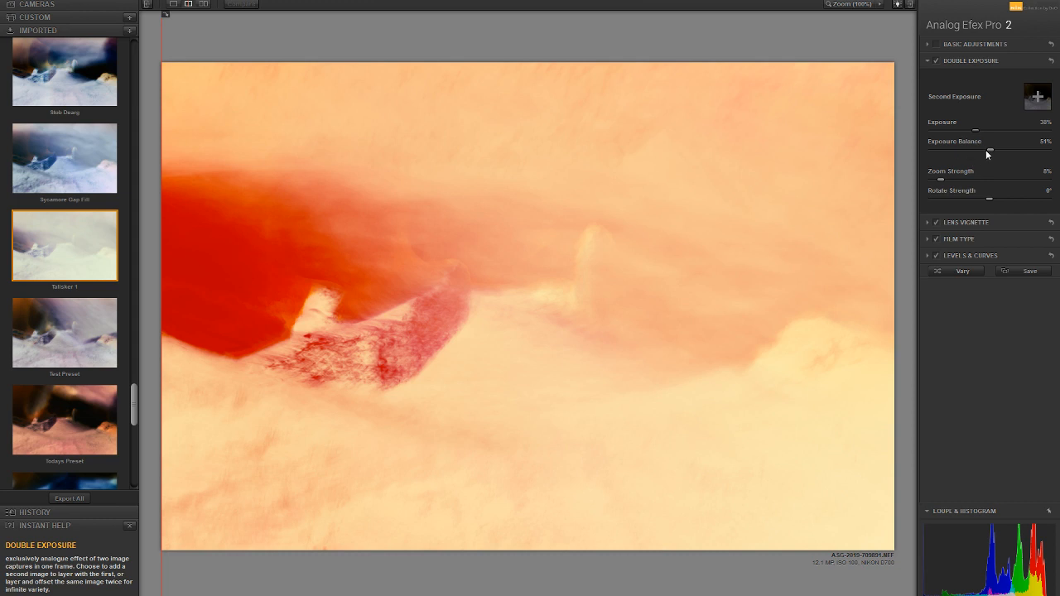
mouse_move(984, 150)
mouse_down()
mouse_move(971, 151)
mouse_move(1012, 156)
mouse_move(986, 158)
mouse_move(996, 163)
mouse_up()
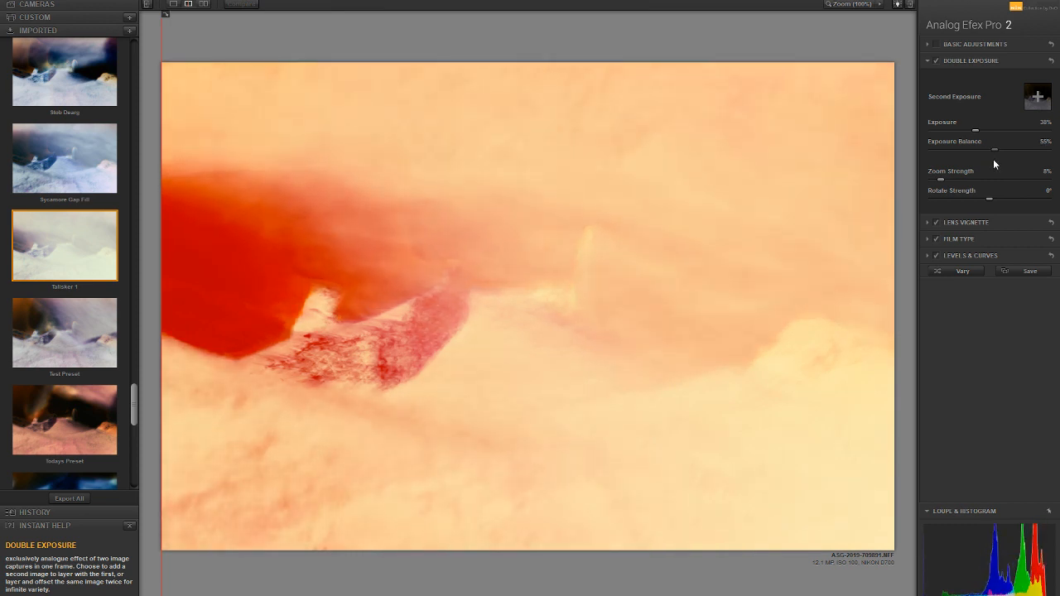
drag(943, 179, 893, 191)
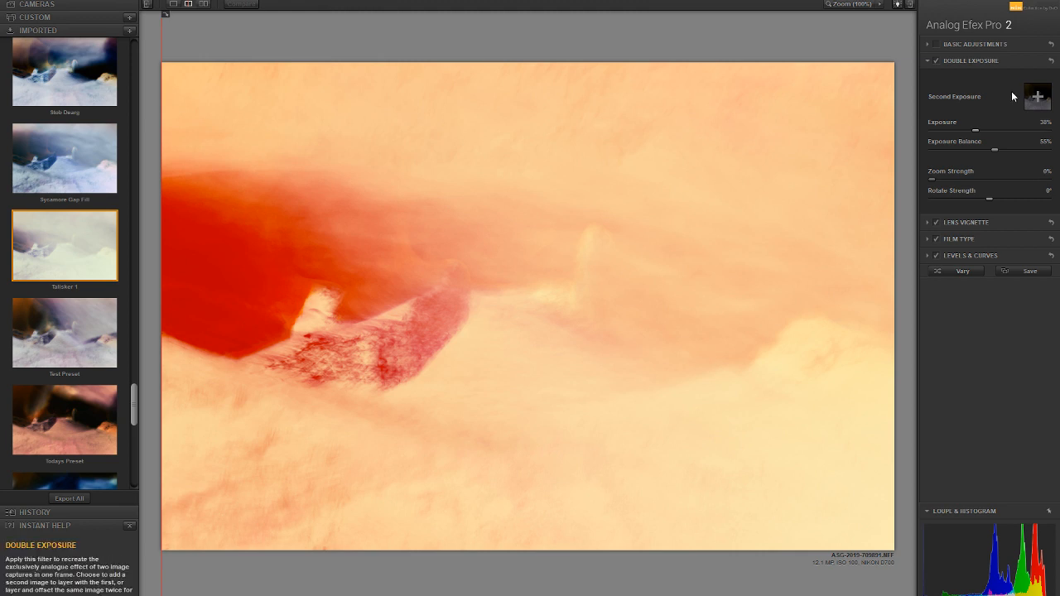
drag(163, 37, 10, 31)
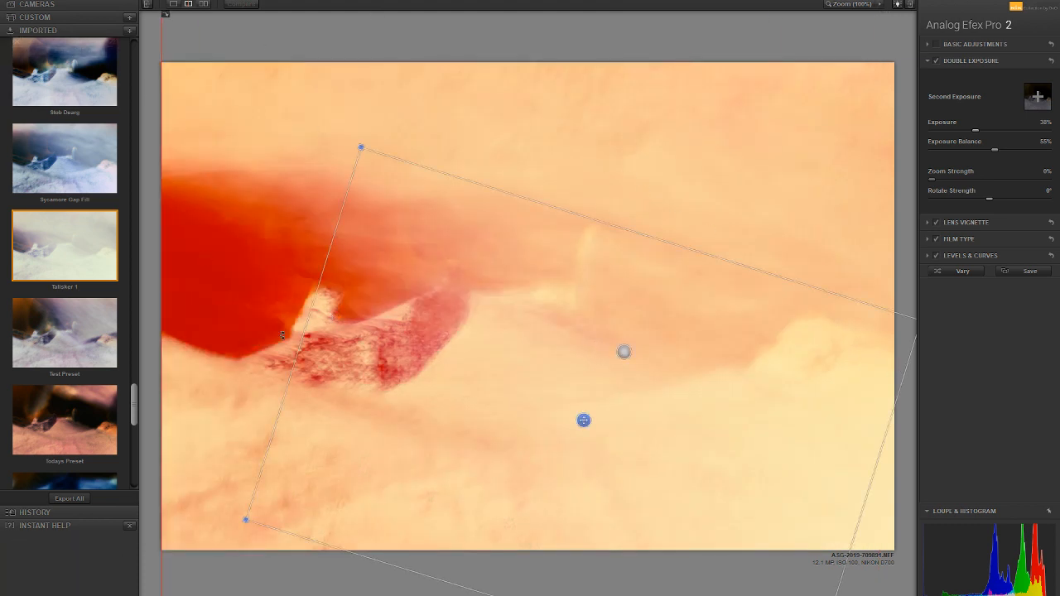
- Compare the image with and without the Film Type and Lens Vignette effects, leaving both enabled
click(936, 238)
click(937, 239)
click(938, 222)
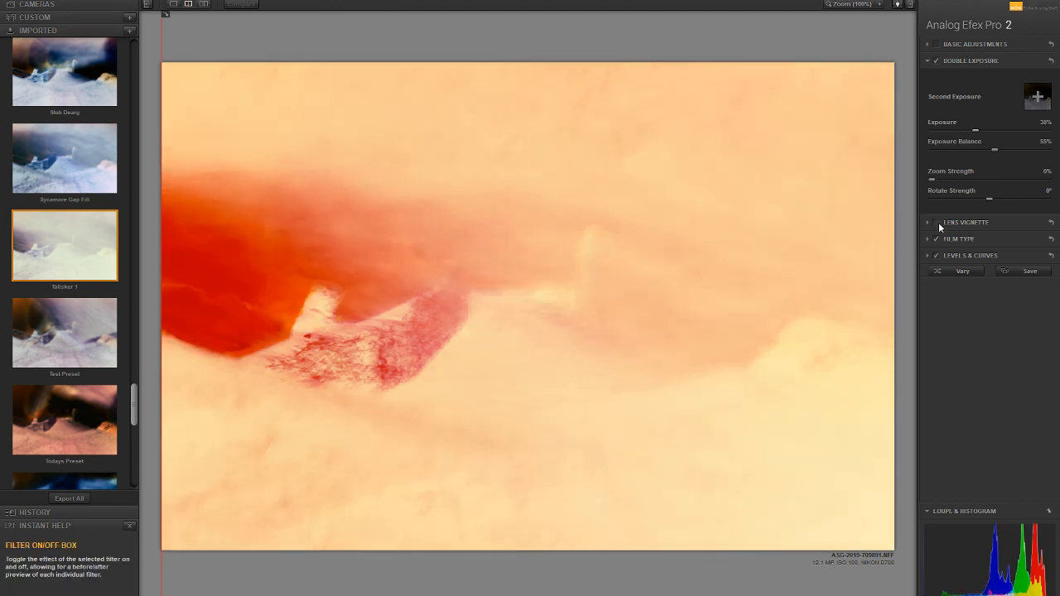
click(938, 222)
click(939, 222)
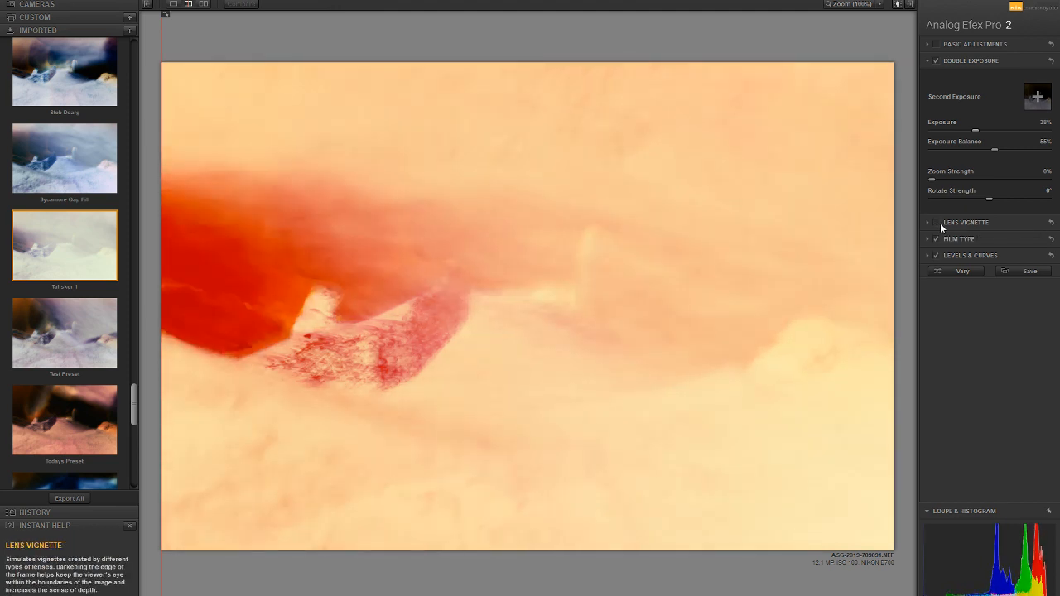
click(961, 222)
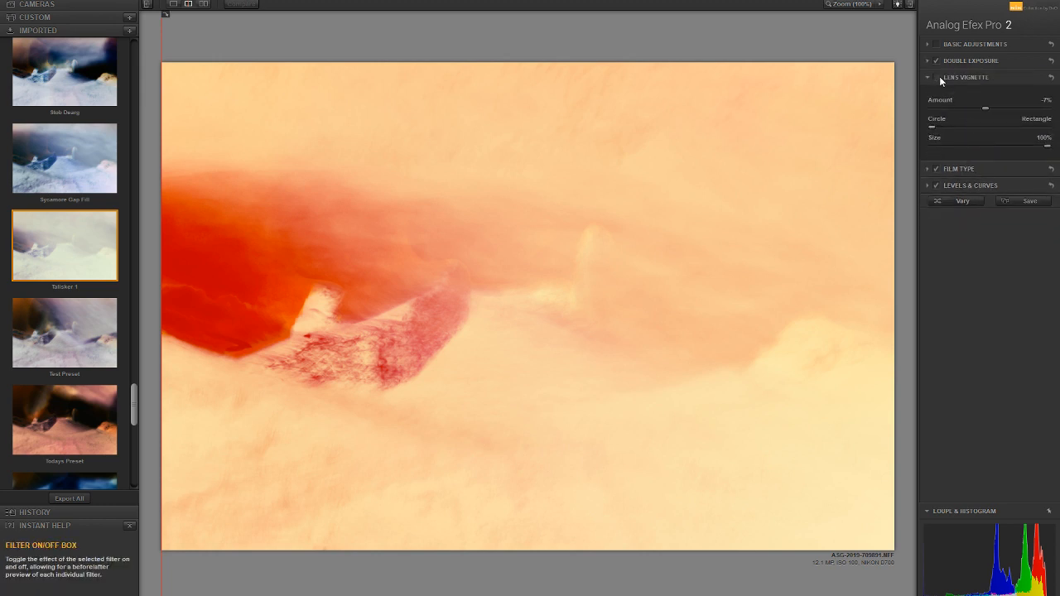
click(942, 76)
click(939, 80)
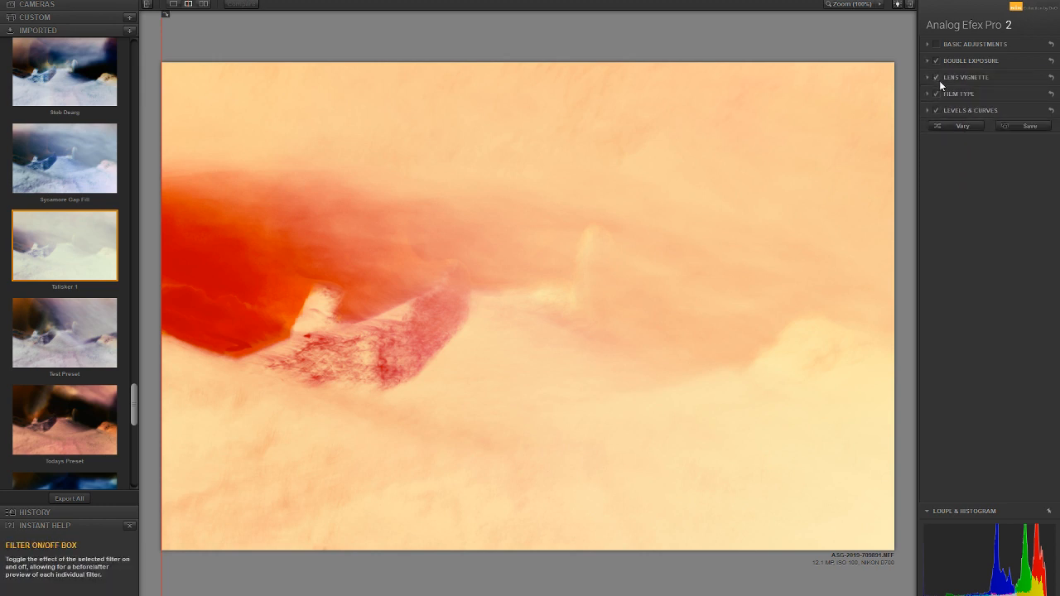
click(968, 95)
- Move the Lens Vignette centre to the picture's left edge, over the red area, and set its Amount to -8%
click(963, 77)
drag(590, 230, 607, 350)
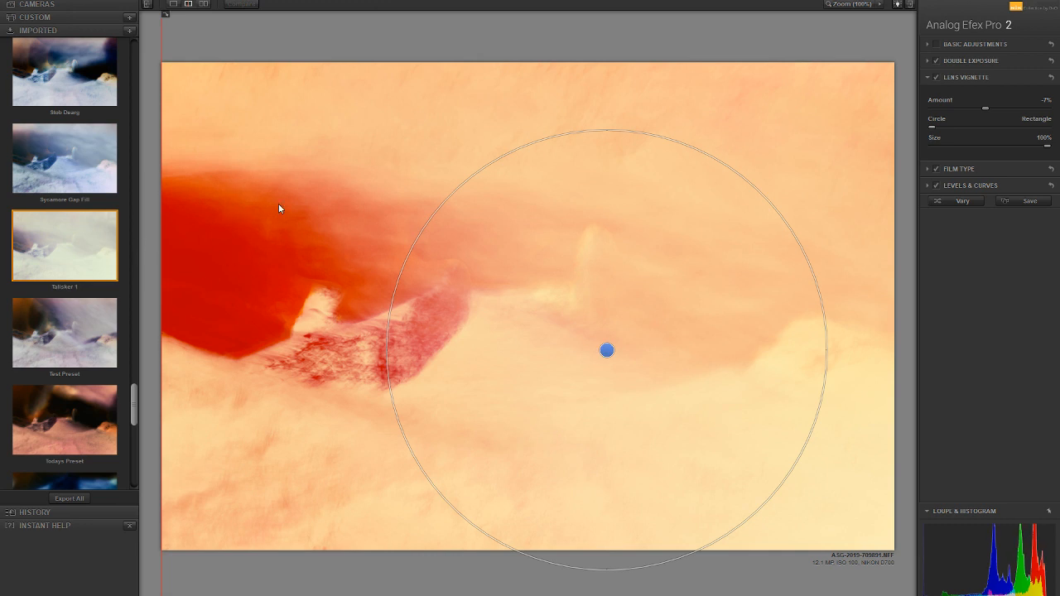
drag(605, 350, 134, 277)
drag(984, 108, 982, 112)
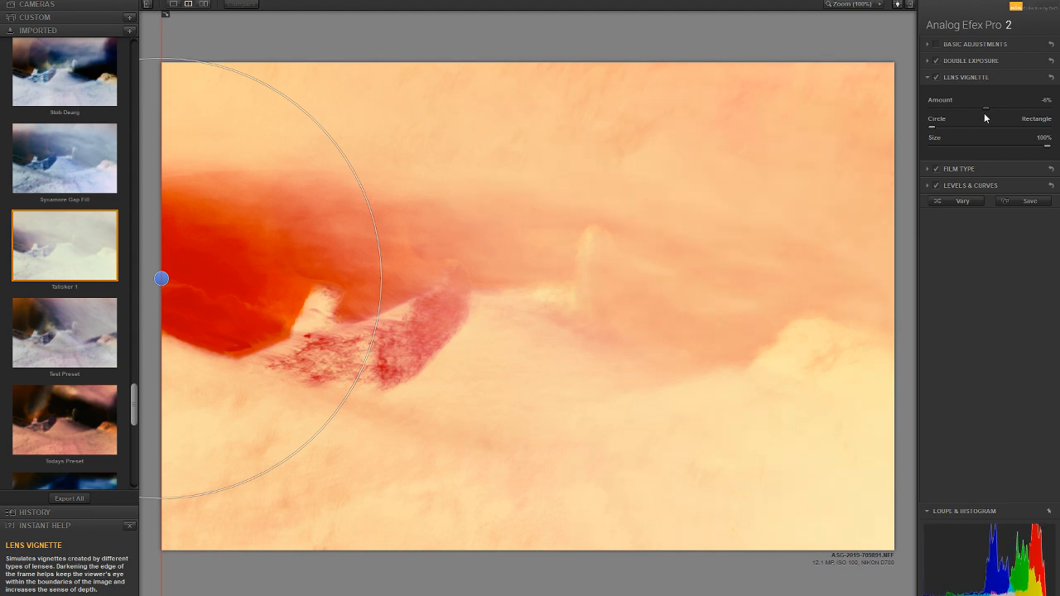
drag(984, 114, 982, 112)
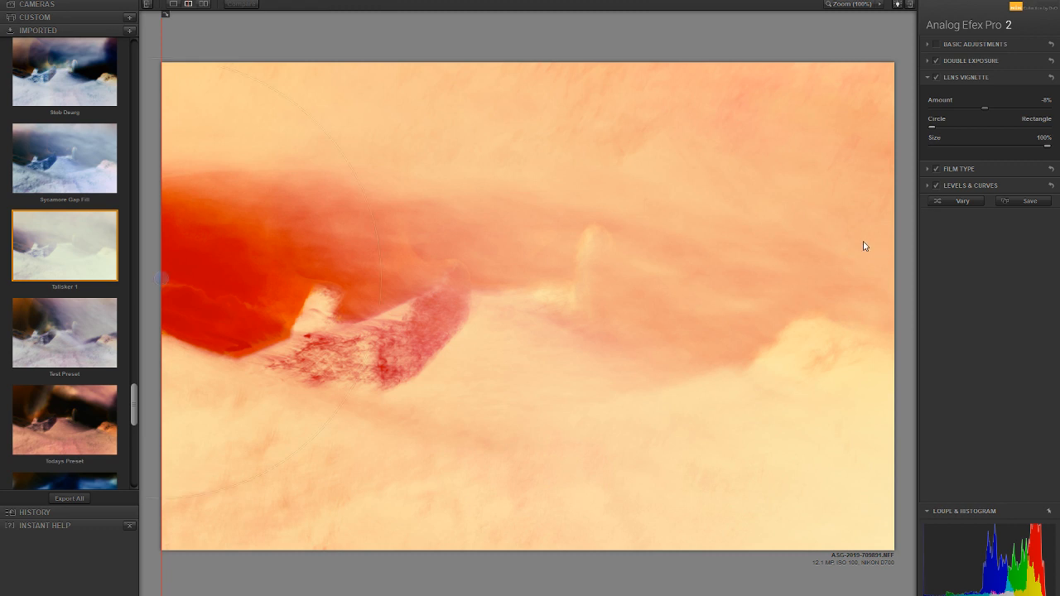
- Apply the Analog Efex Pro 2 effects to the image as a new layer in Photoshop and save the document
drag(162, 36, 50, 33)
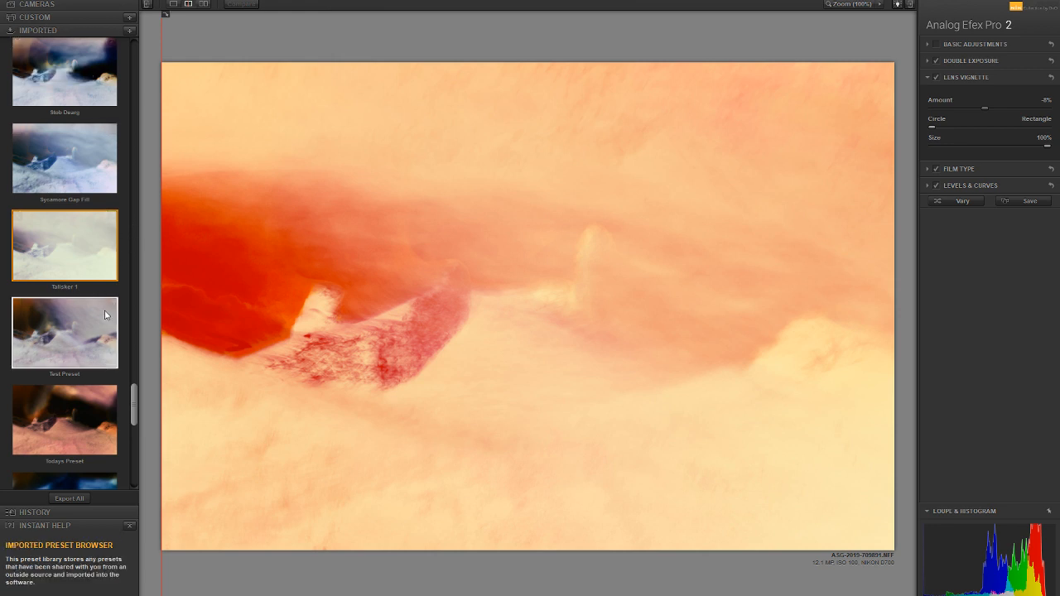
mouse_move(128, 389)
mouse_down()
mouse_move(138, 421)
mouse_move(133, 449)
mouse_move(126, 441)
mouse_move(141, 463)
mouse_move(135, 364)
mouse_move(156, 166)
mouse_move(137, 35)
mouse_up()
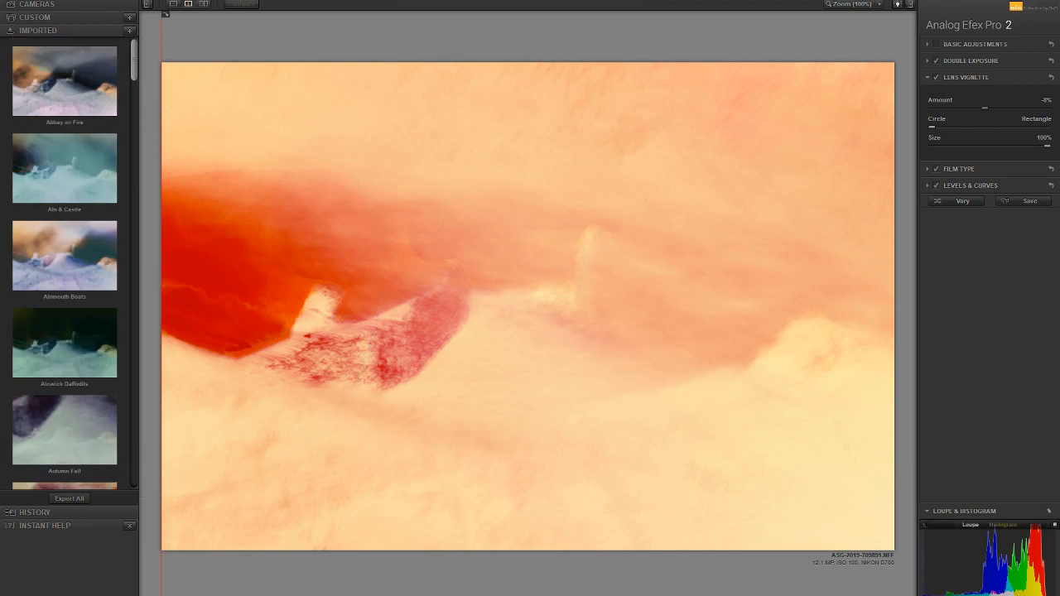
click(1027, 594)
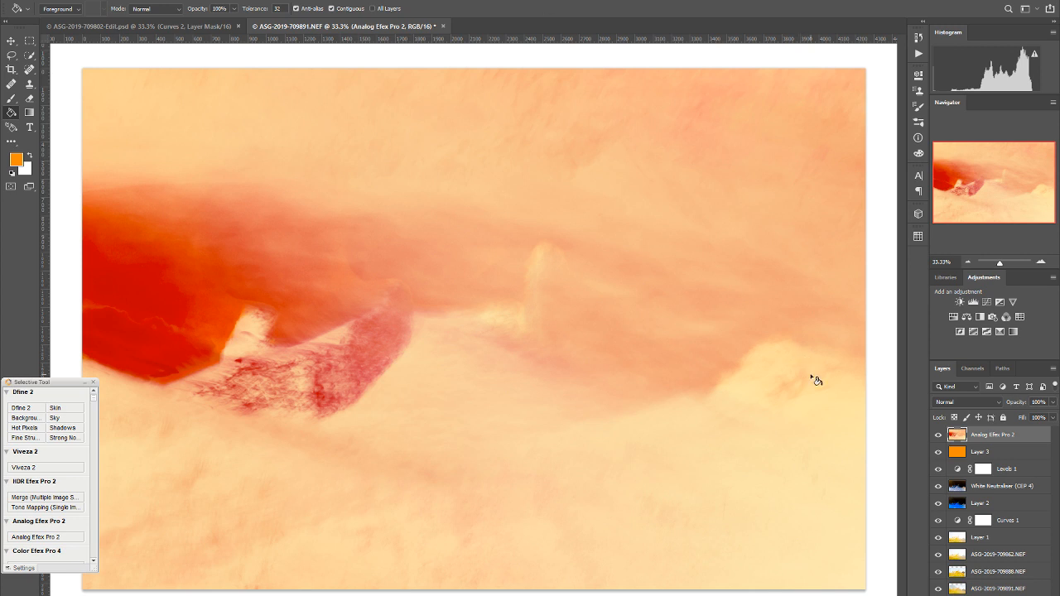
click(30, 1)
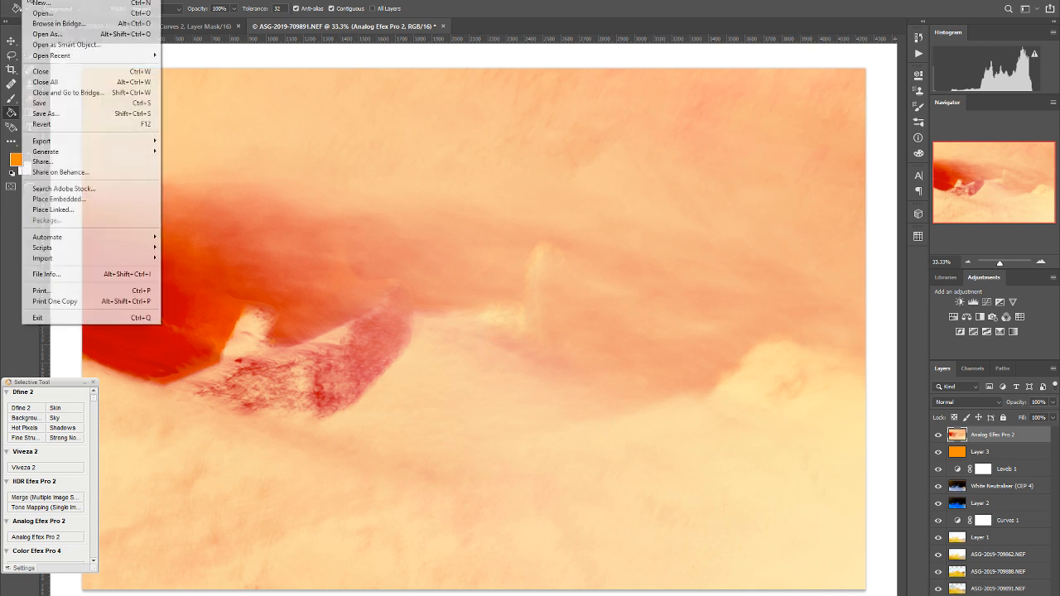
click(50, 106)
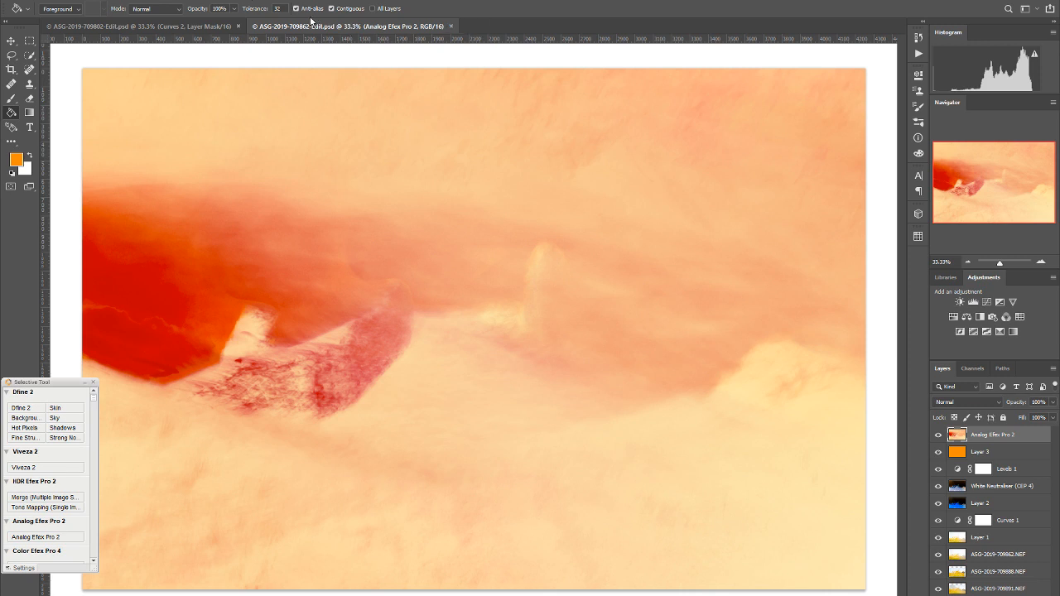
- Switch to Lightroom Classic and rate the edited image 3 stars
key(alt+Tab)
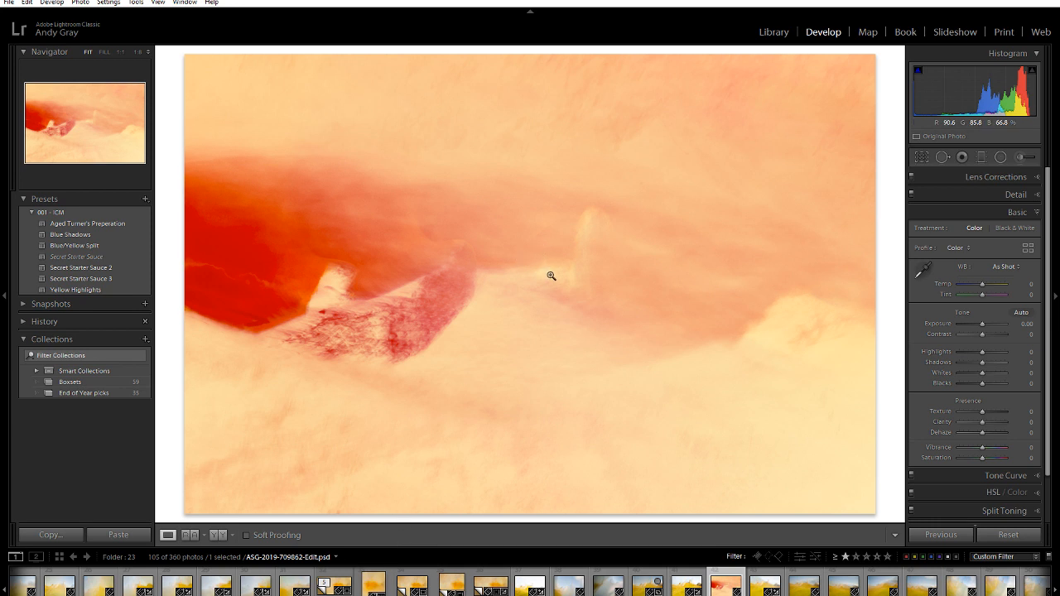
key(3)
click(925, 272)
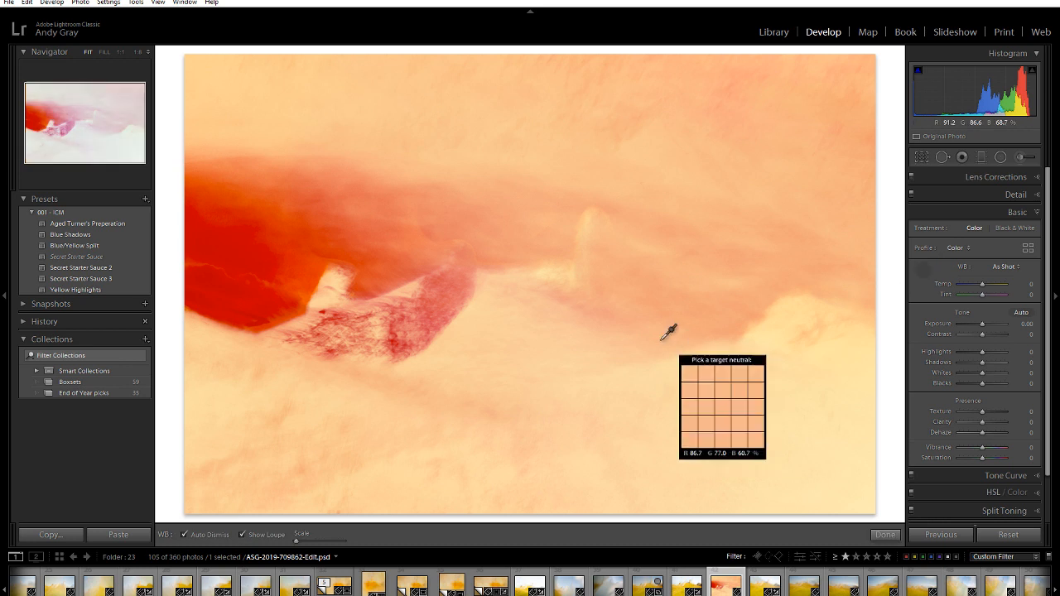
click(478, 309)
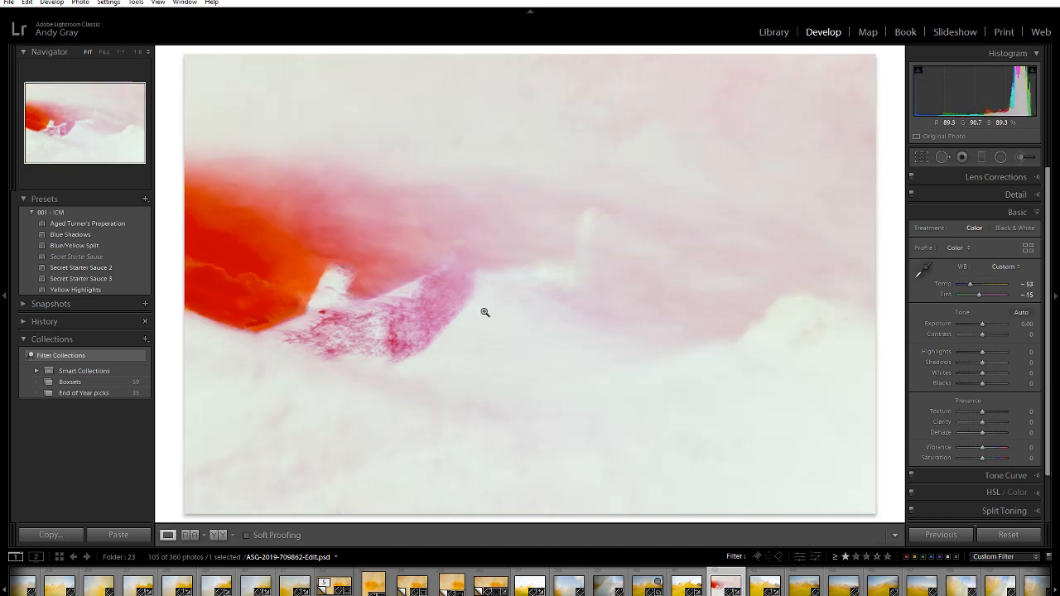
key(ctrl+z)
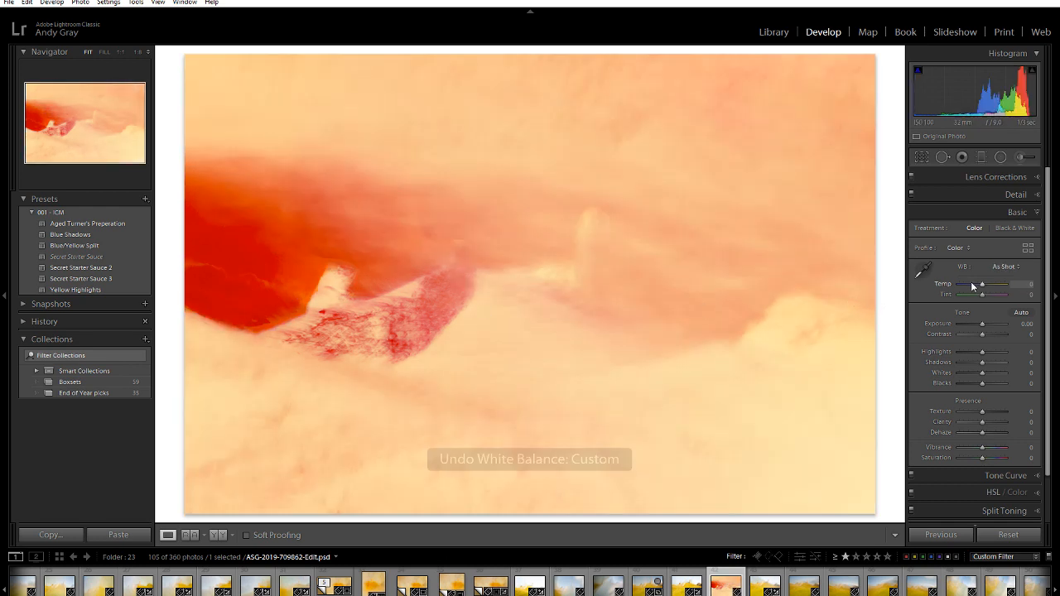
- Cool the edited image's white balance to Temp -10 with Tint at 0, and create a virtual copy of it
mouse_move(982, 285)
mouse_down()
mouse_move(980, 298)
mouse_move(978, 283)
mouse_up()
double_click(981, 297)
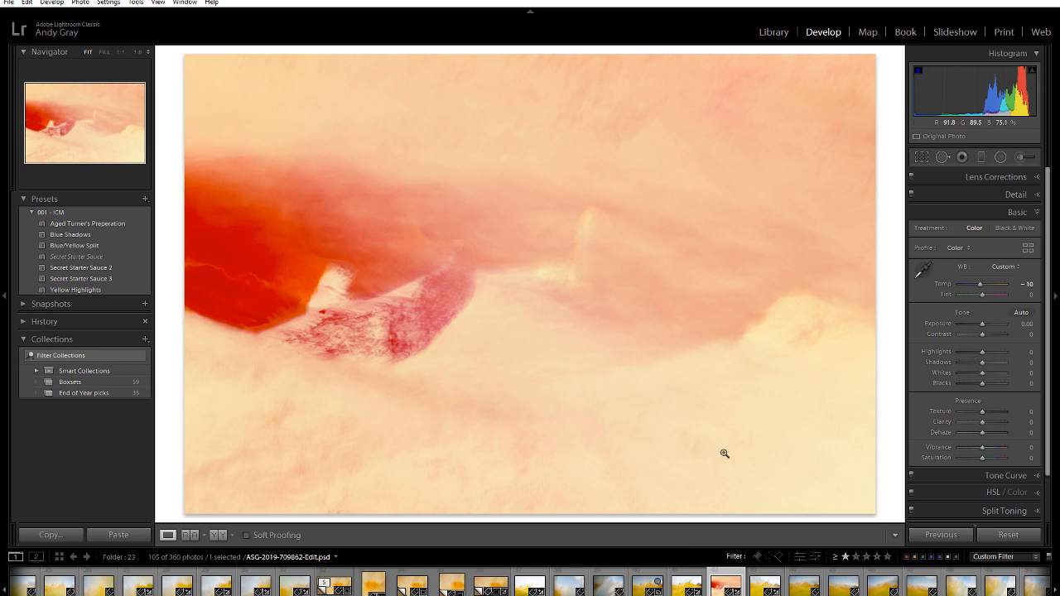
right_click(593, 393)
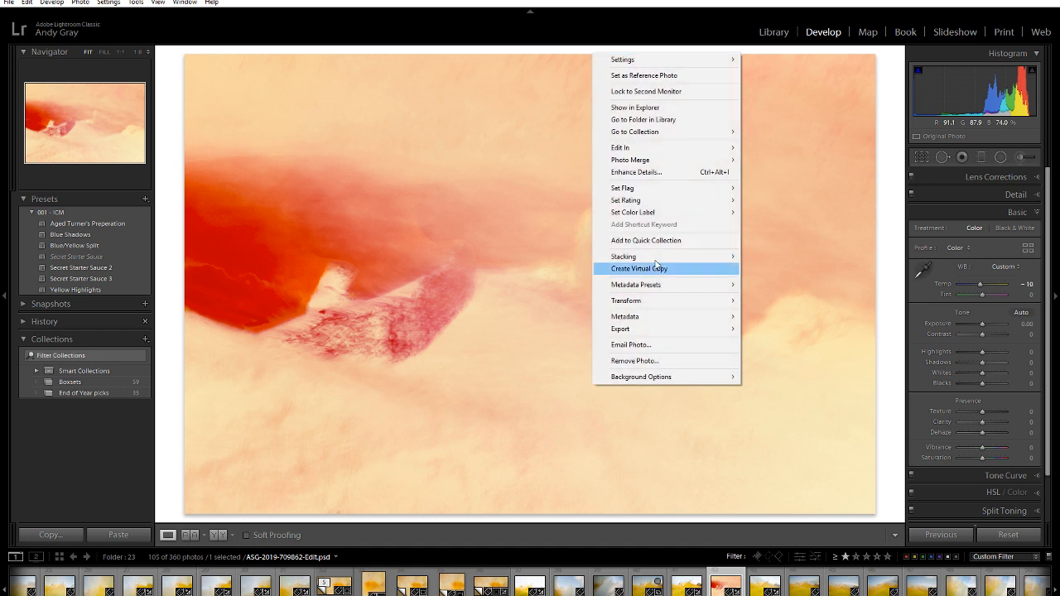
mouse_move(675, 148)
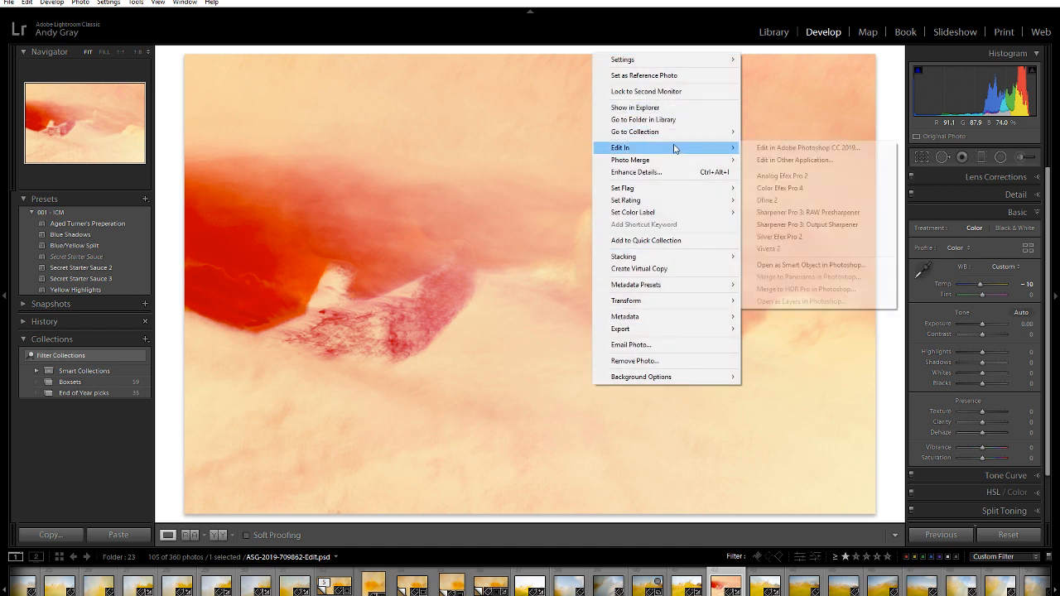
click(649, 268)
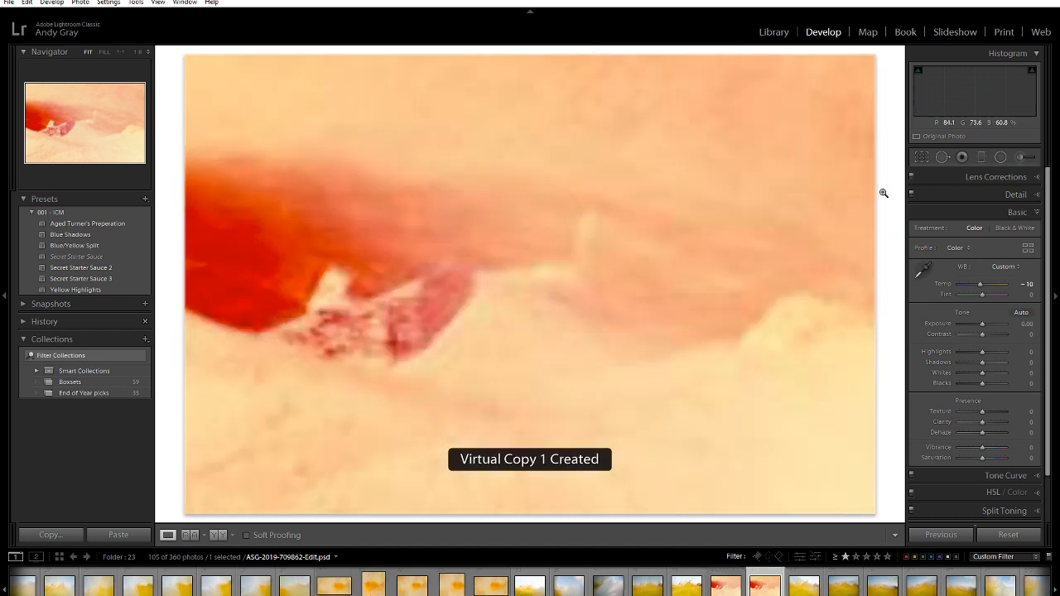
- Try an 18 x 10 crop on the virtual copy, shifting the picture vertically within the frame
click(923, 158)
click(1000, 196)
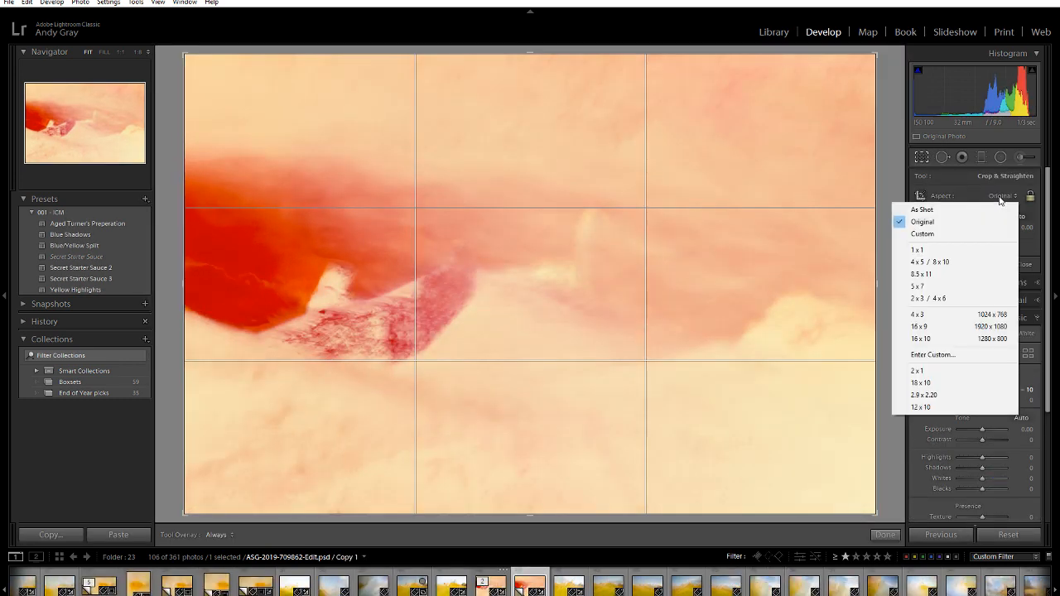
click(957, 384)
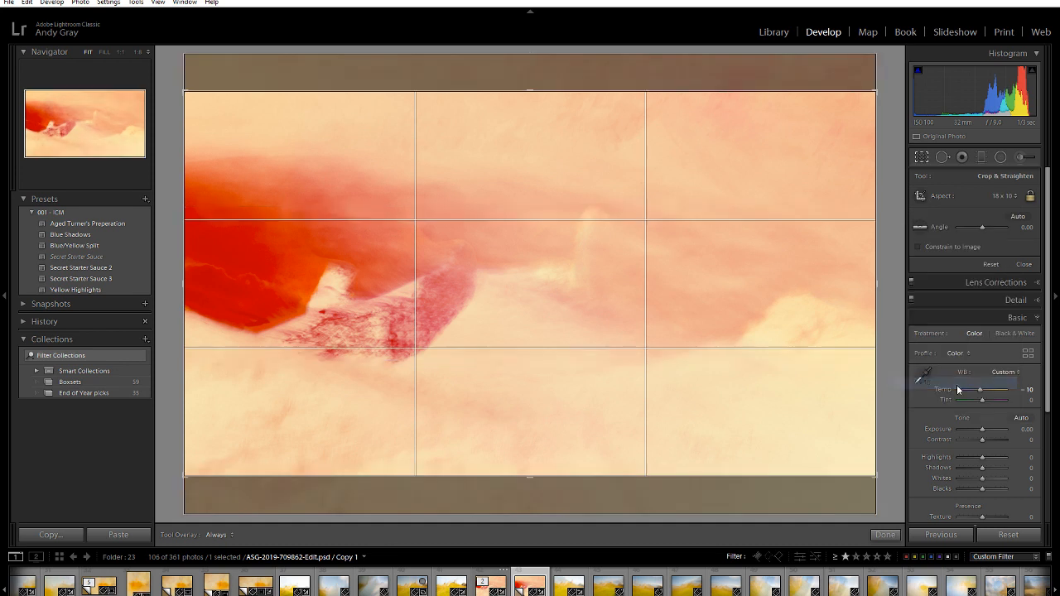
drag(764, 353, 740, 409)
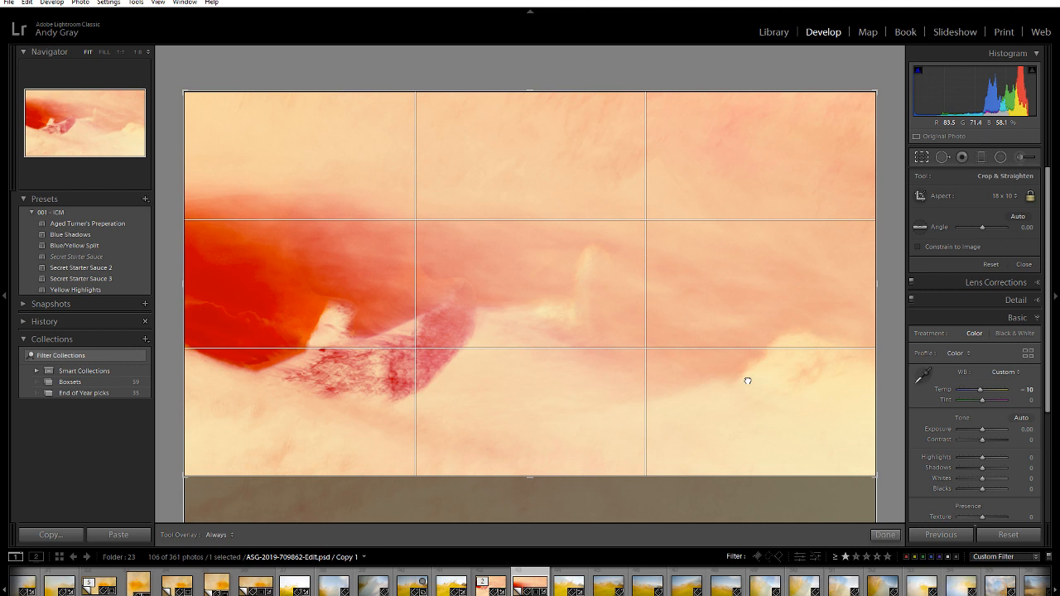
drag(746, 372, 751, 345)
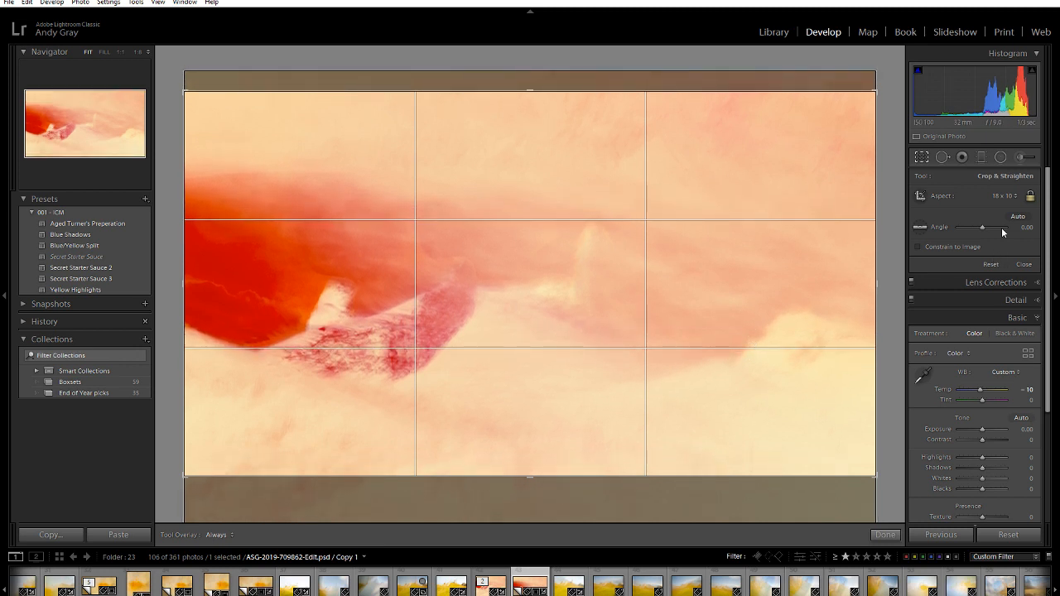
- Crop the virtual copy at 2 x 3 / 4 x 6, enlarging the frame to the picture's upper edge and trimming its sides and base
click(1007, 196)
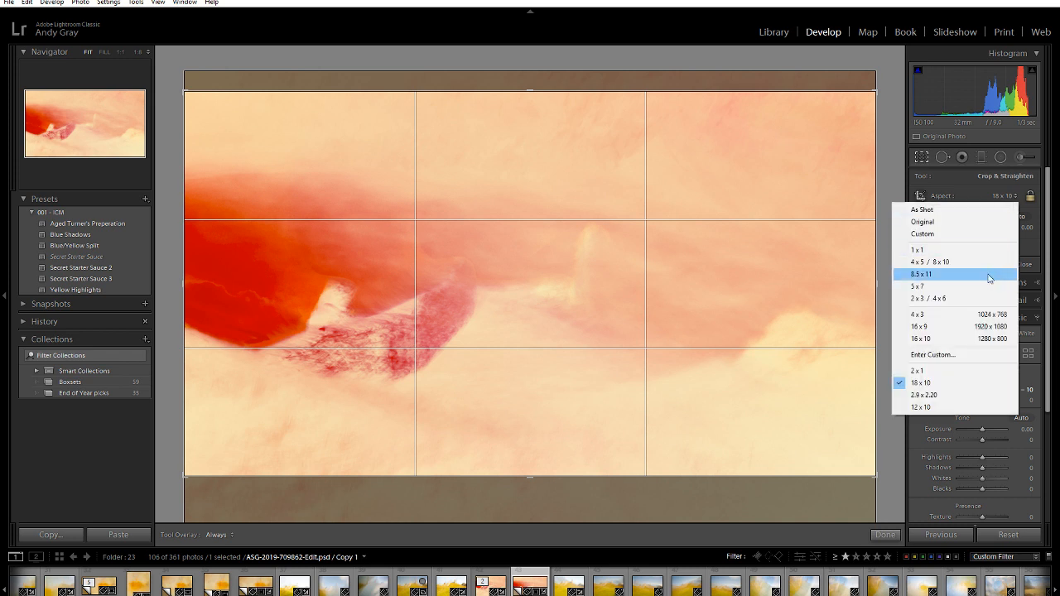
click(969, 298)
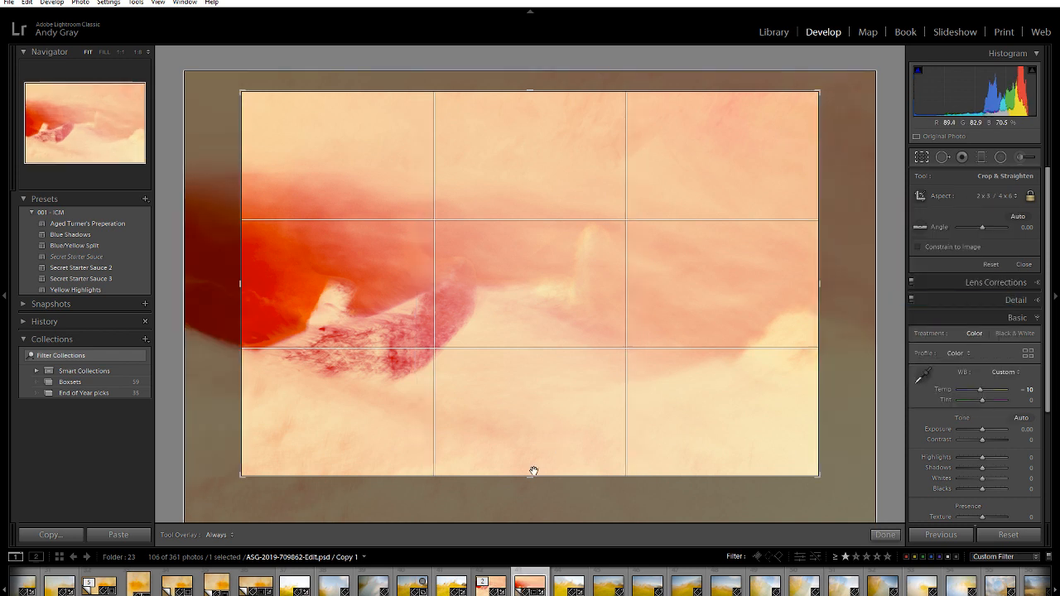
drag(531, 476, 528, 489)
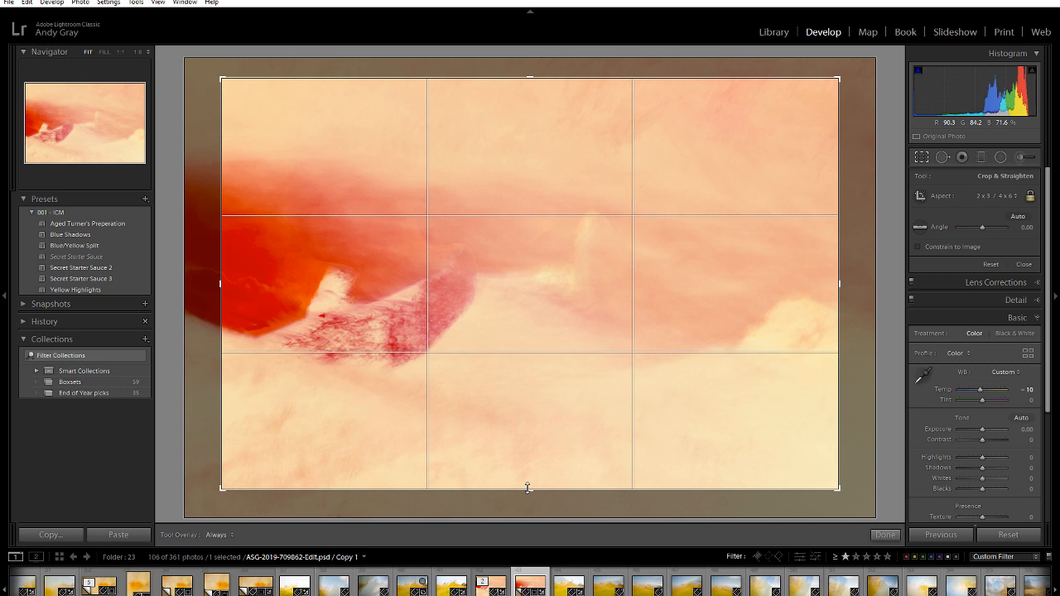
drag(525, 78, 532, 19)
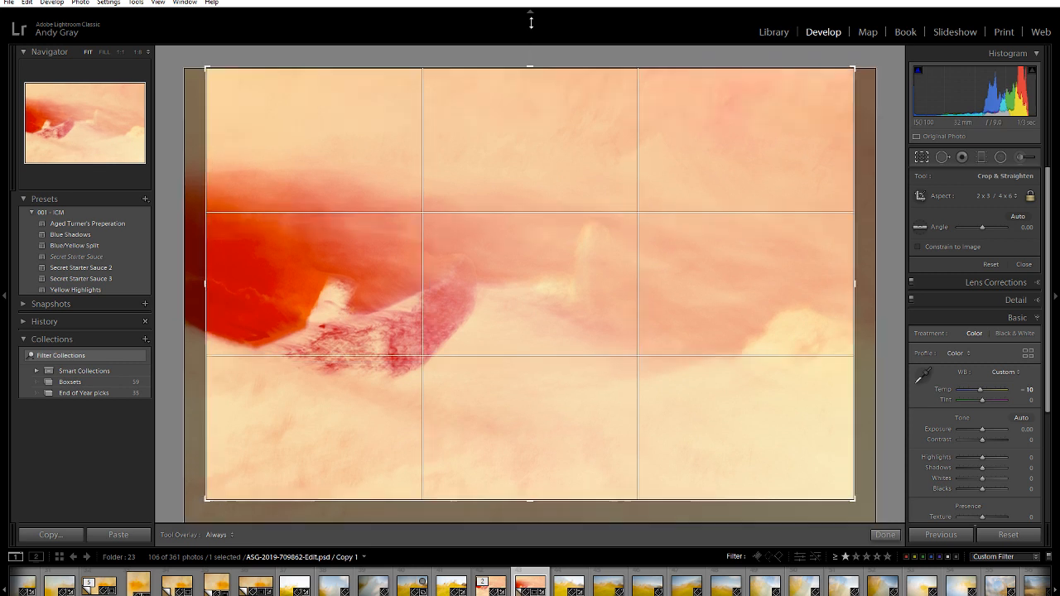
mouse_move(519, 106)
mouse_down()
mouse_move(542, 104)
mouse_move(525, 113)
mouse_up()
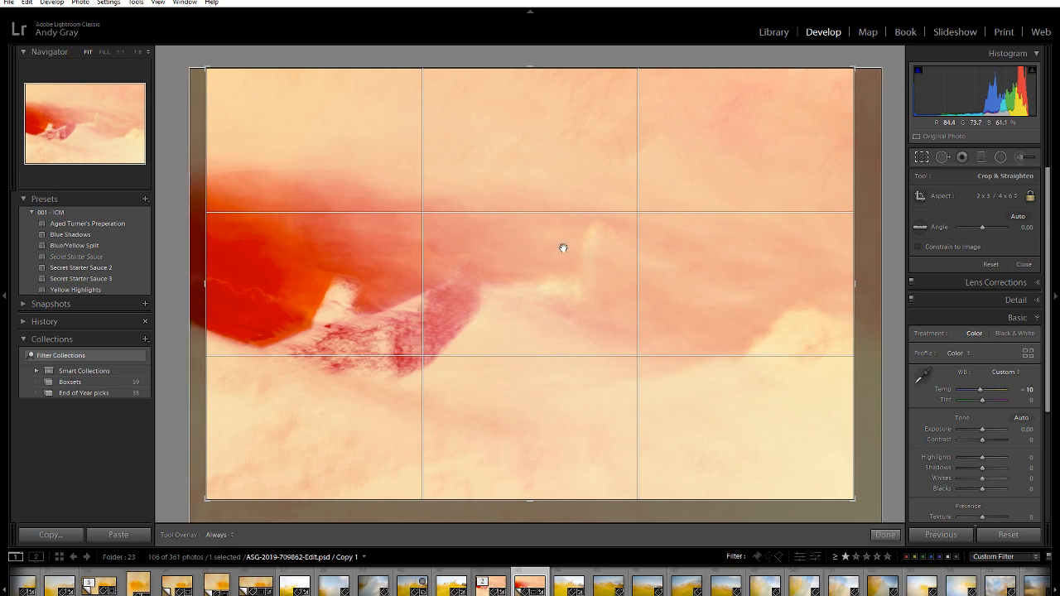
drag(568, 252, 573, 253)
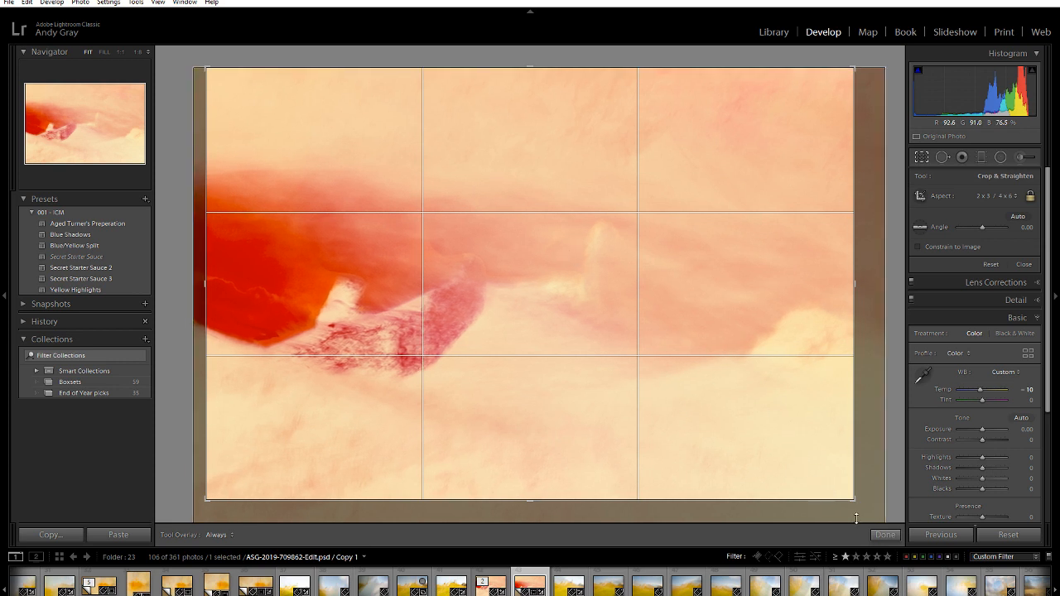
click(879, 534)
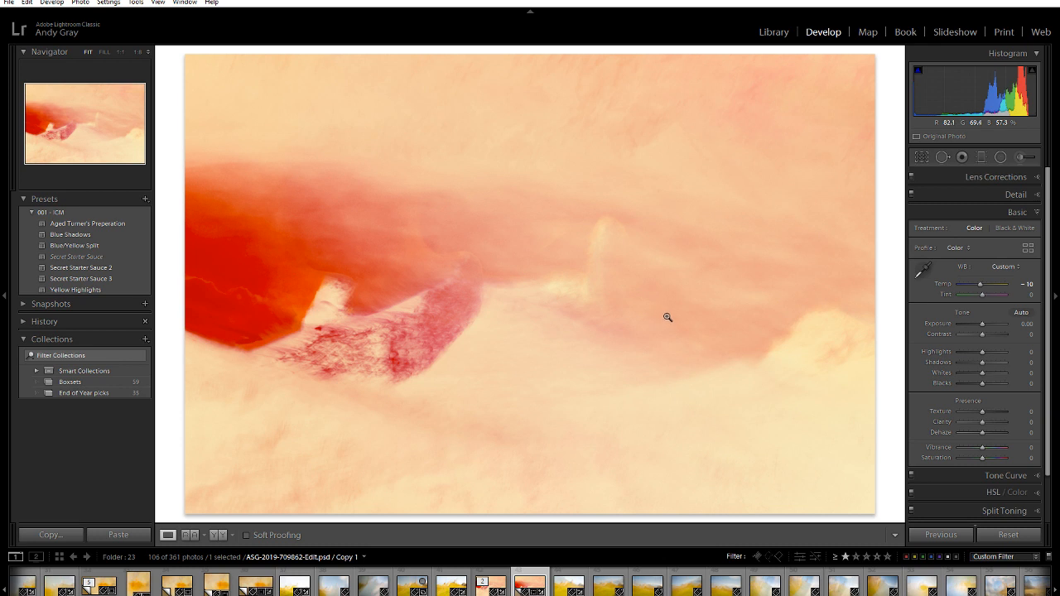
- Create another virtual copy from the cropped version and start adjusting its crop
right_click(500, 288)
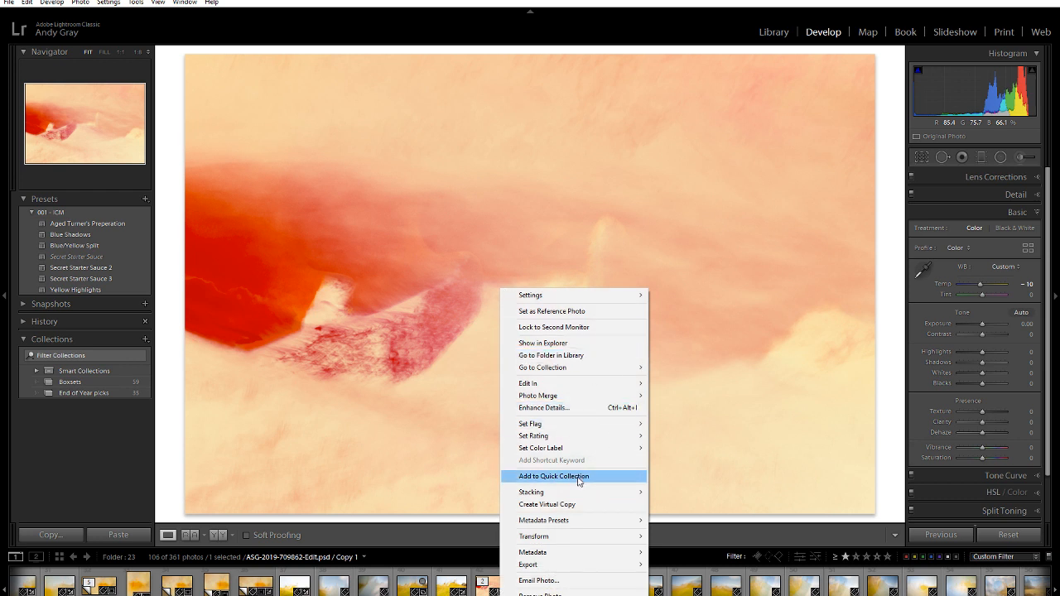
click(571, 505)
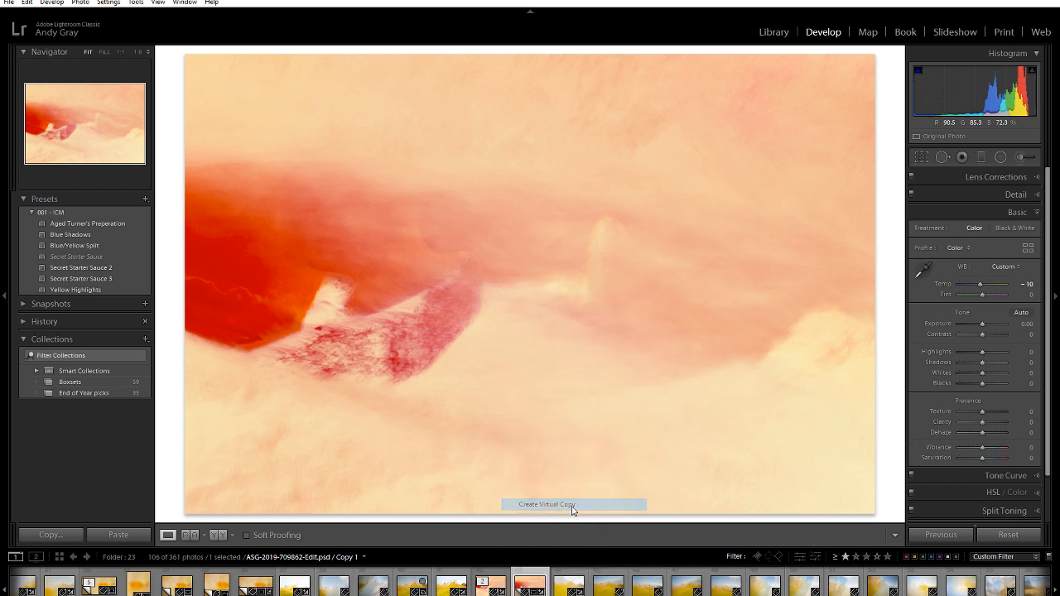
click(922, 157)
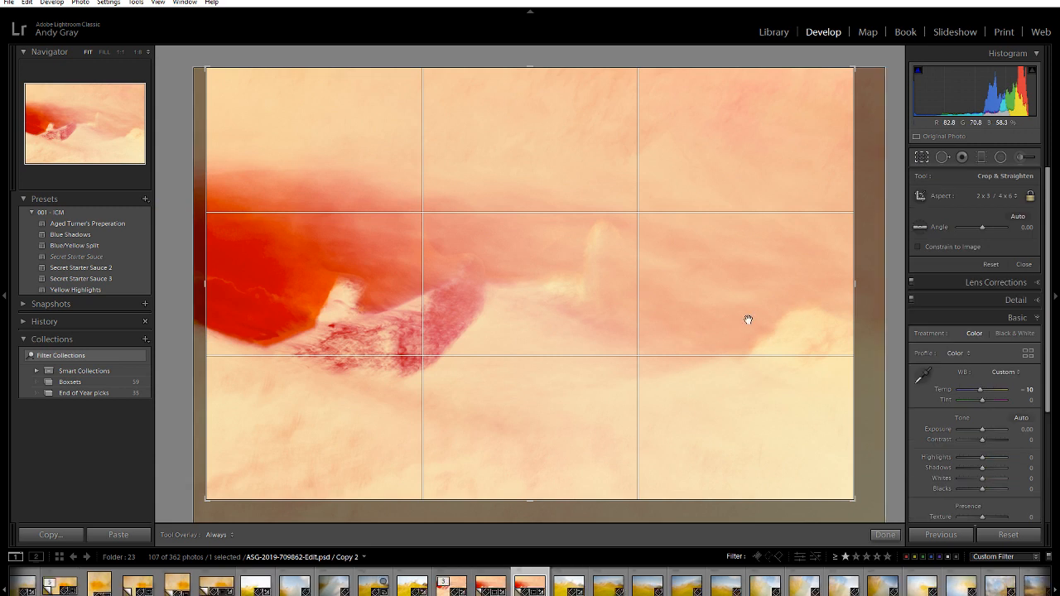
- Try a square 1 x 1 crop at full picture height around the red area and castle ruin
click(989, 197)
click(936, 248)
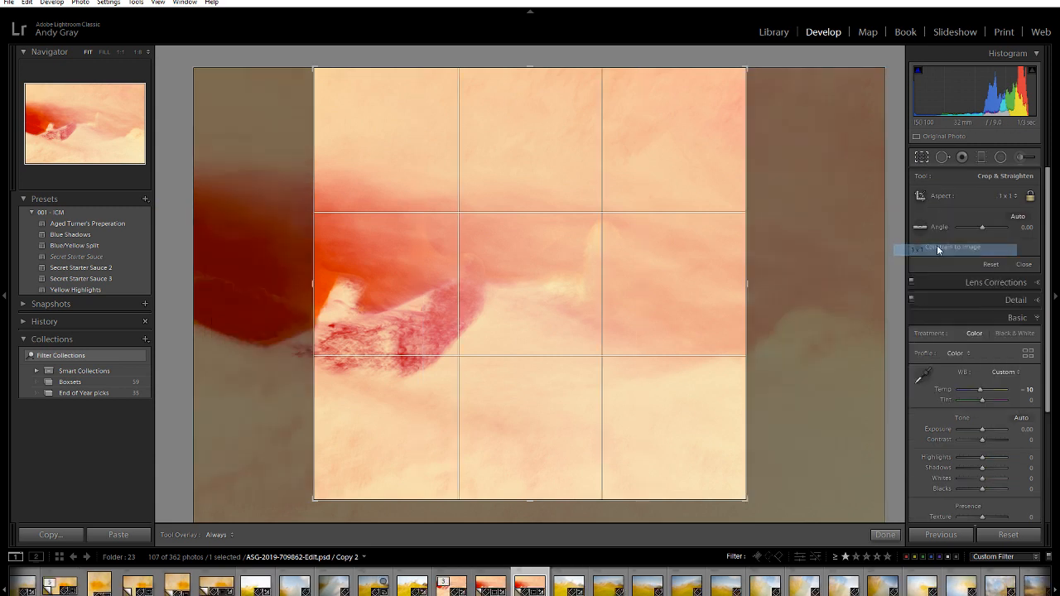
drag(532, 500, 523, 586)
drag(531, 392, 785, 406)
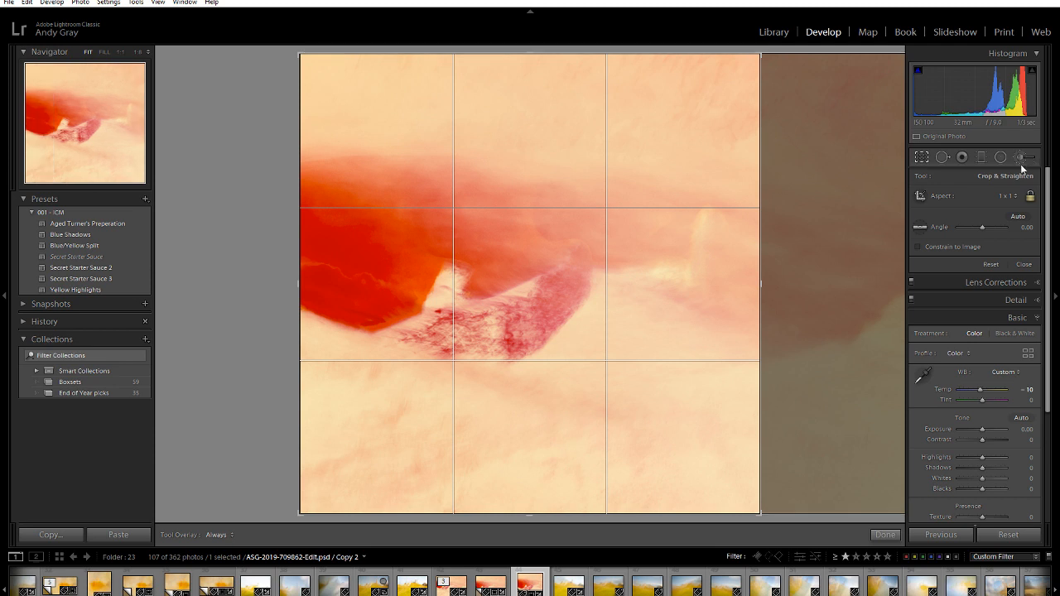
- Crop the second virtual copy to a 2 x 1 panorama across the full picture width, cutting mostly from the foreground
click(1009, 196)
click(947, 373)
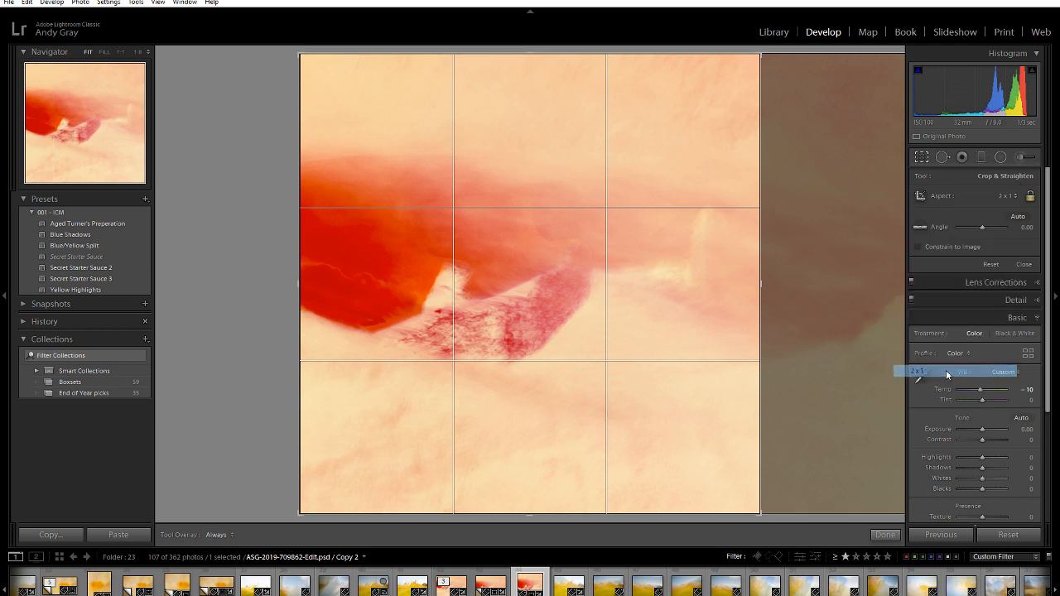
drag(784, 279, 937, 289)
drag(627, 237, 801, 284)
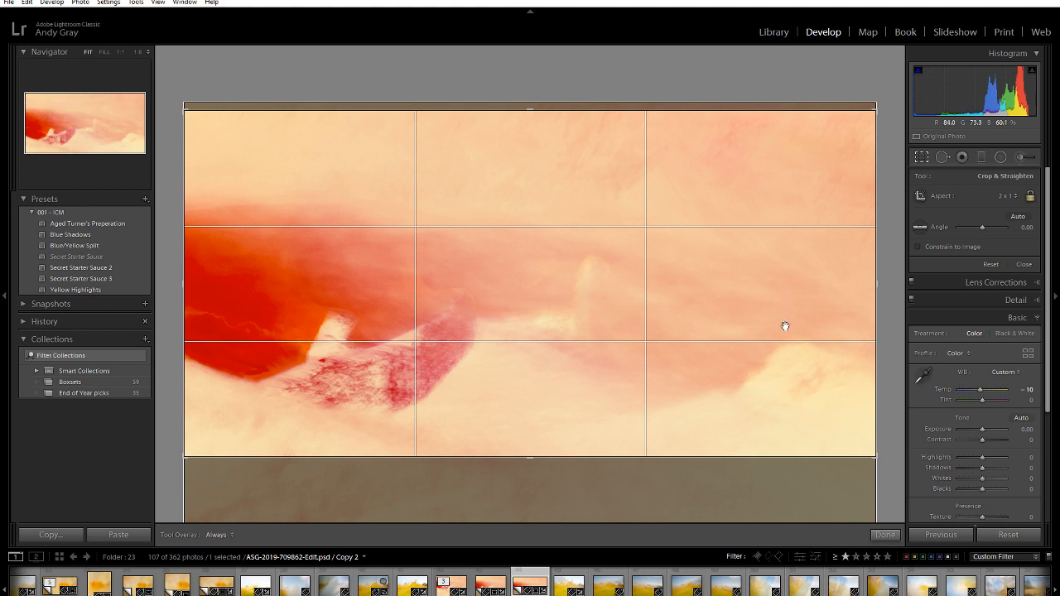
click(888, 535)
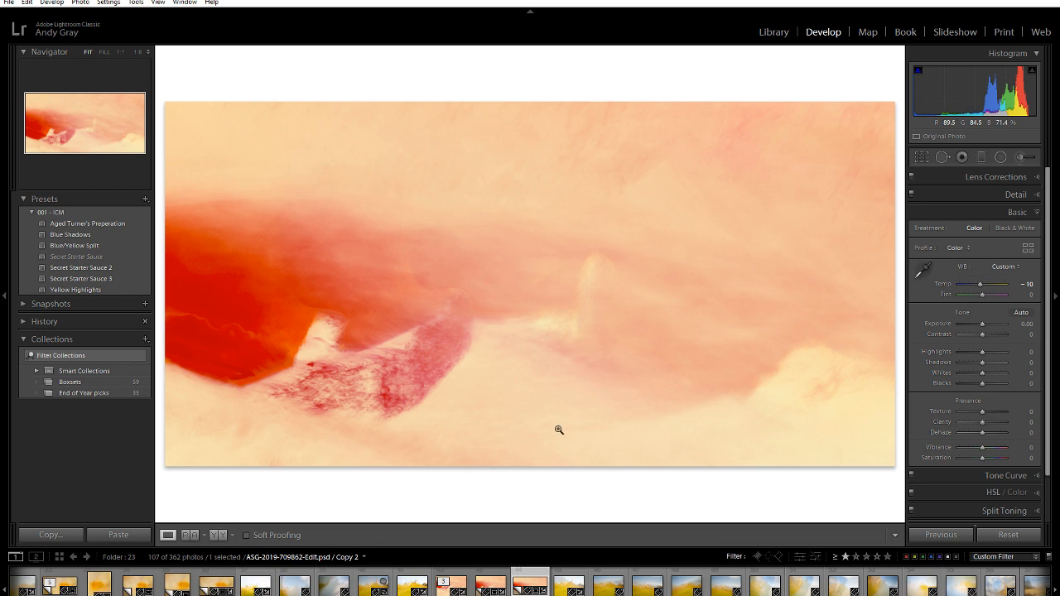
click(457, 573)
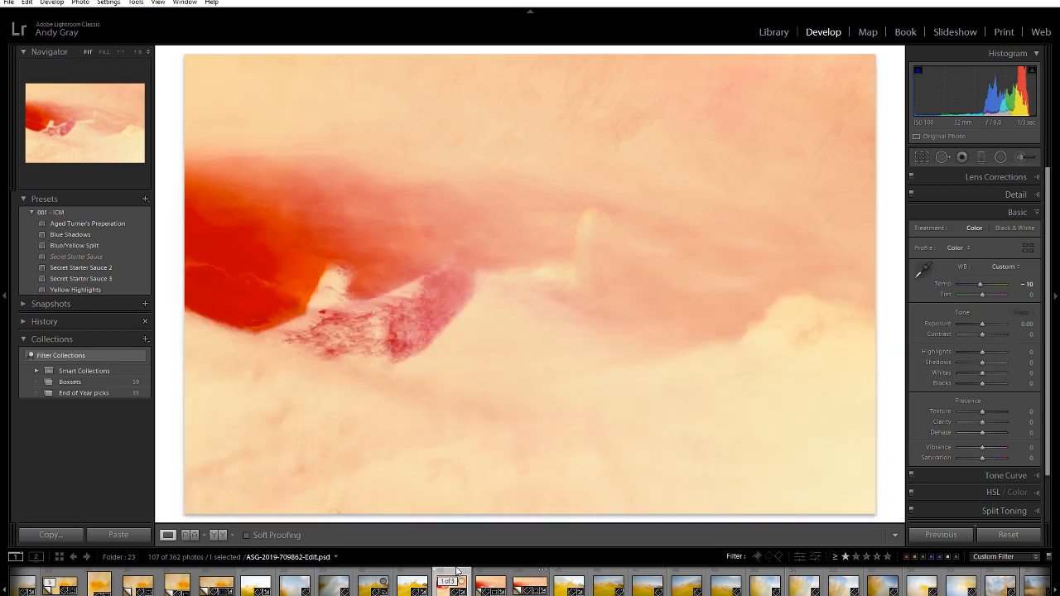
click(487, 576)
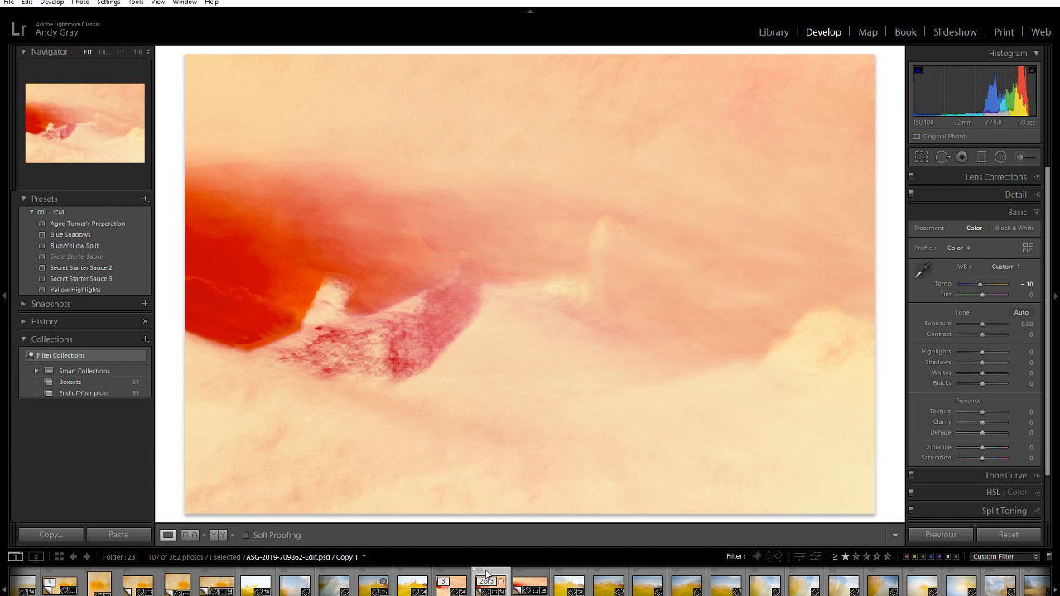
click(538, 582)
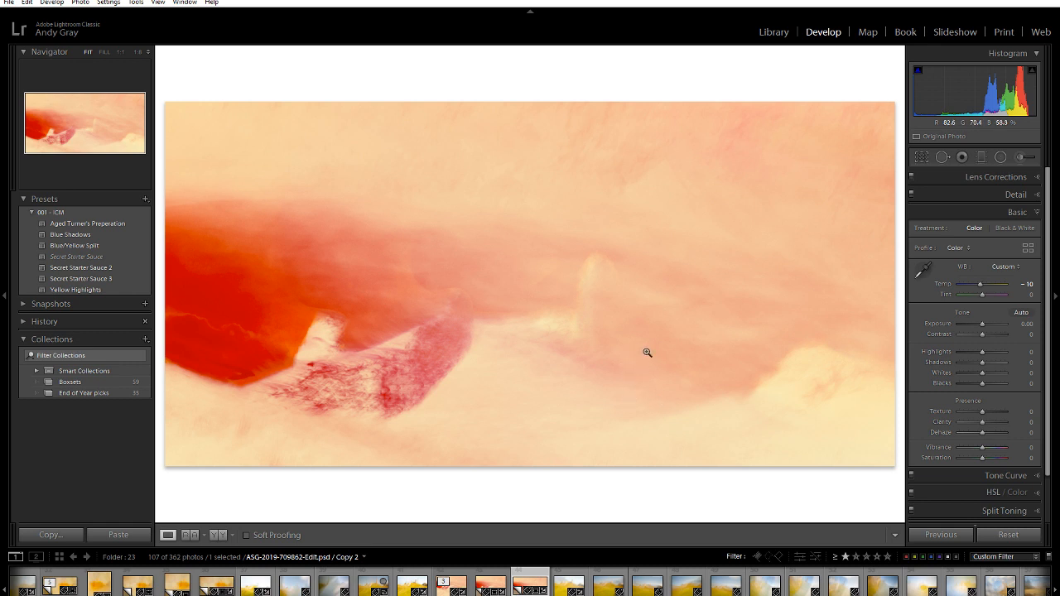
scroll(530, 584, down, 3)
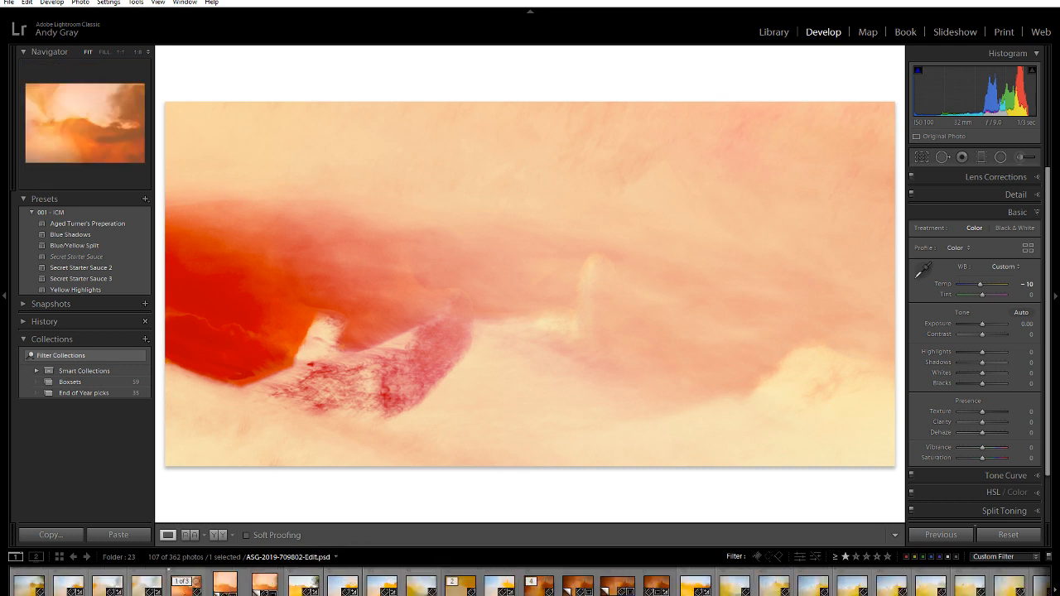
click(184, 582)
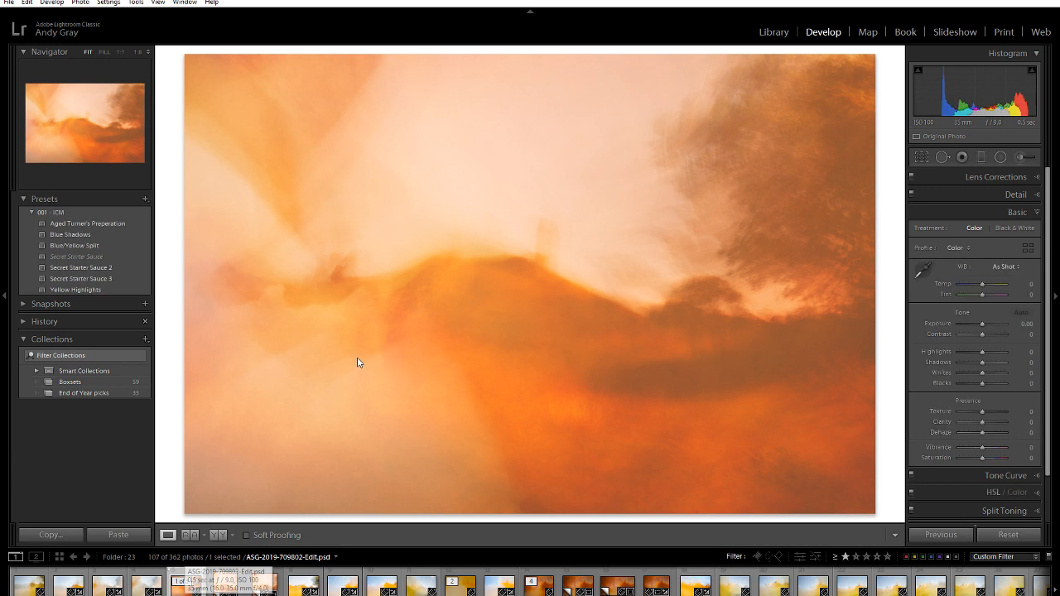